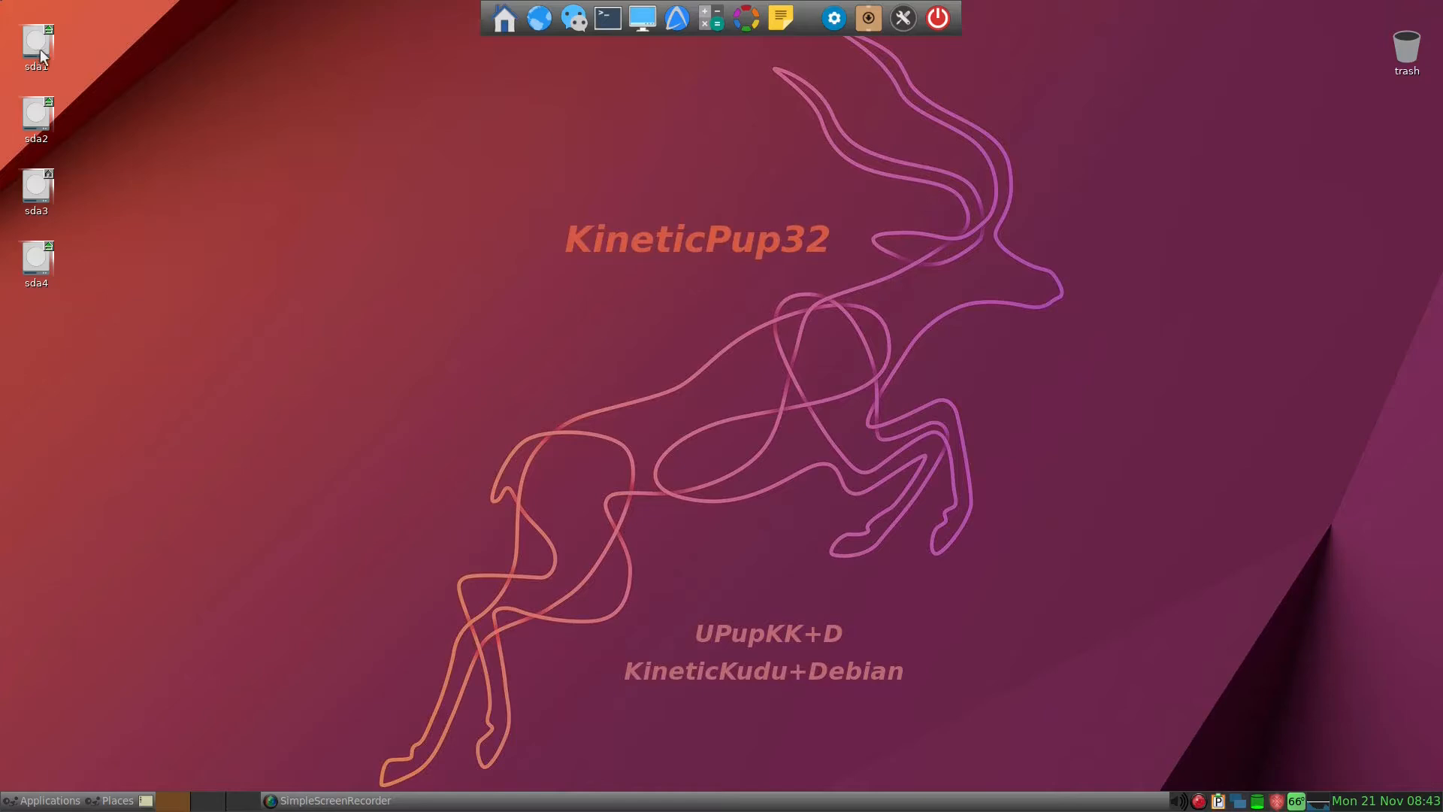
Run the Pmount Puppy Drive Mounter from the sda1 drive's options and move its window clear of its initial spot
{"action": "mouse_move", "coordinate": [41, 44]}
{"action": "right_click", "coordinate": [43, 54]}
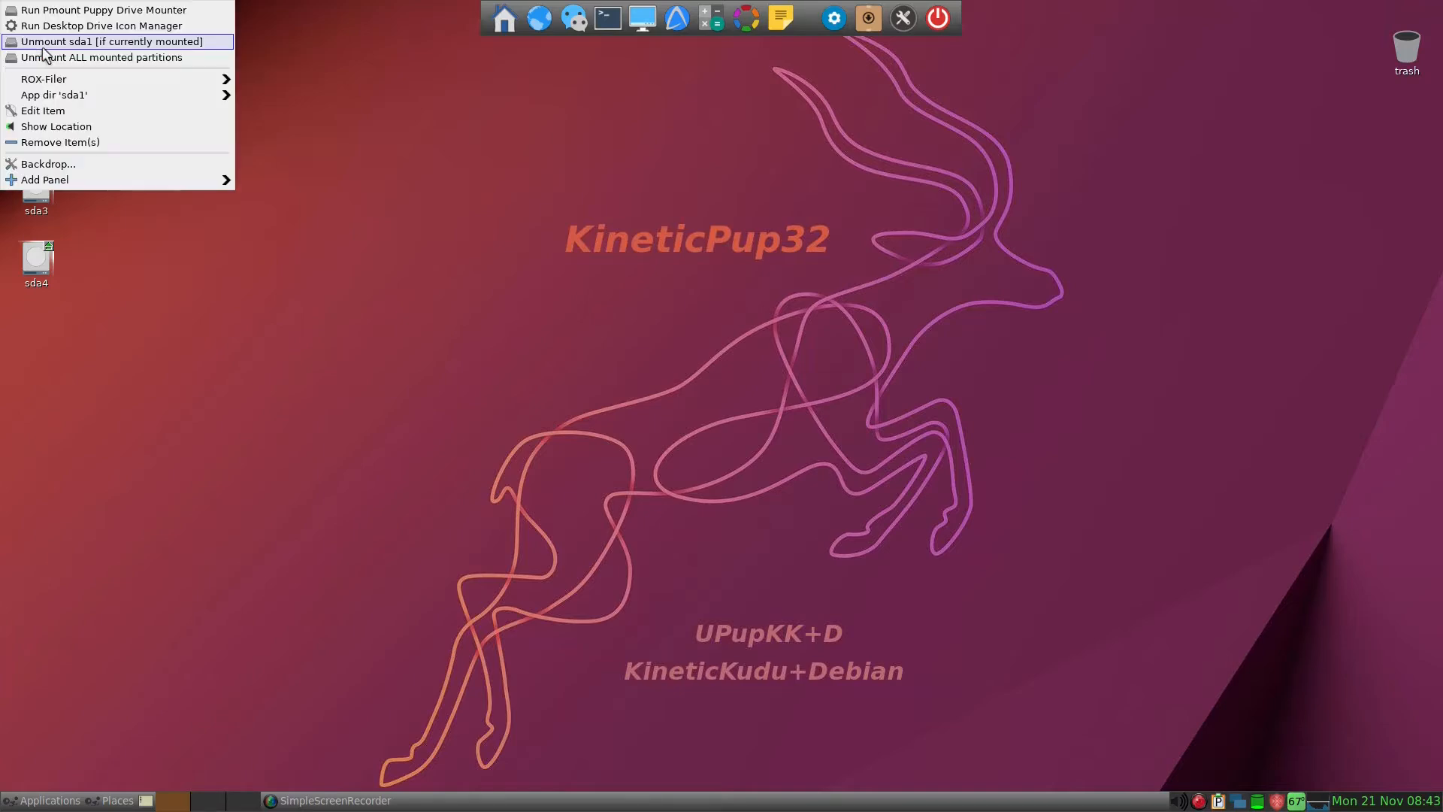
{"action": "left_click", "coordinate": [67, 10]}
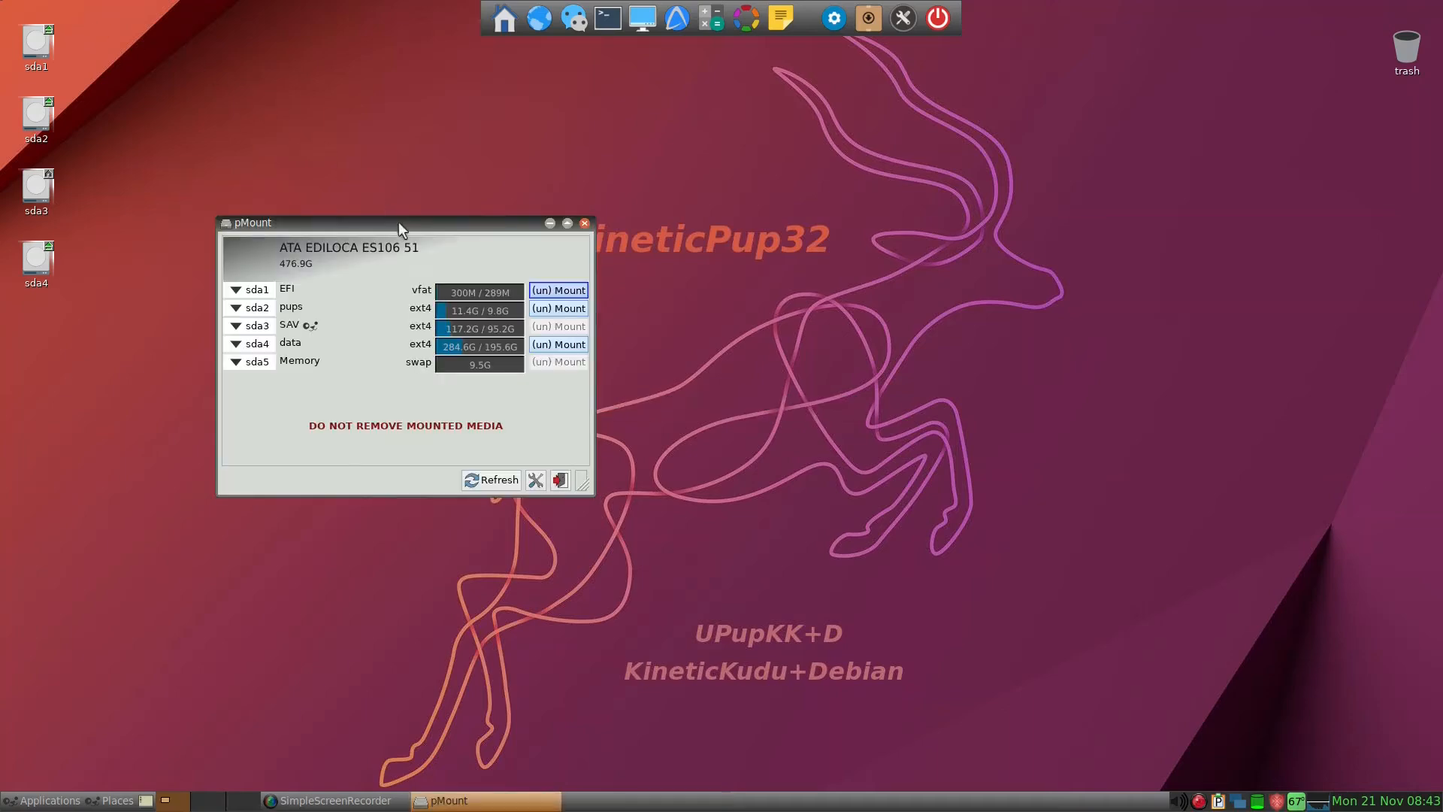
{"action": "left_click_drag", "start_coordinate": [400, 223], "coordinate": [478, 141]}
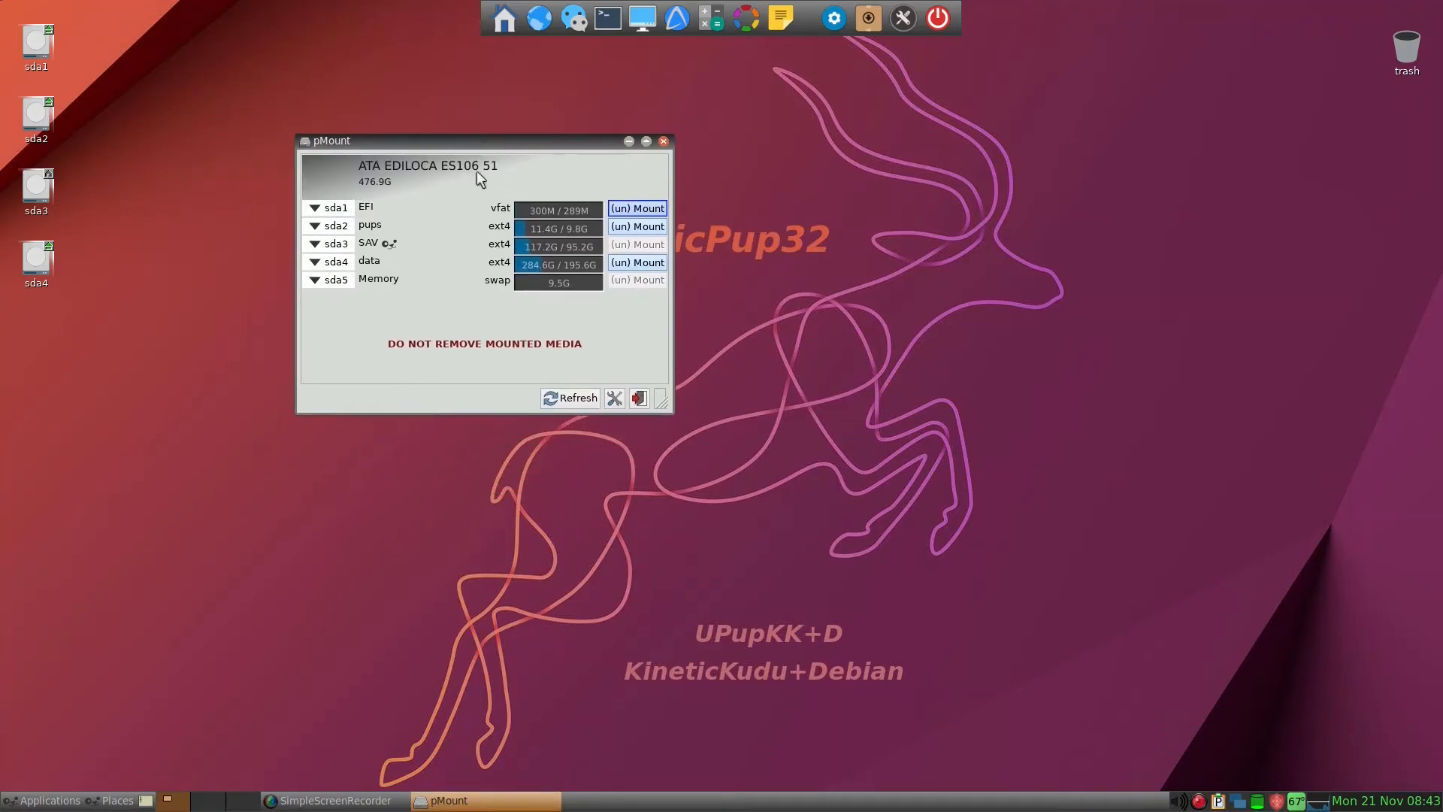
Examine the mount-at-boot option for partitions sda1, sda2, sda3 and sda4, then close the drive mounter
{"action": "left_click", "coordinate": [315, 210]}
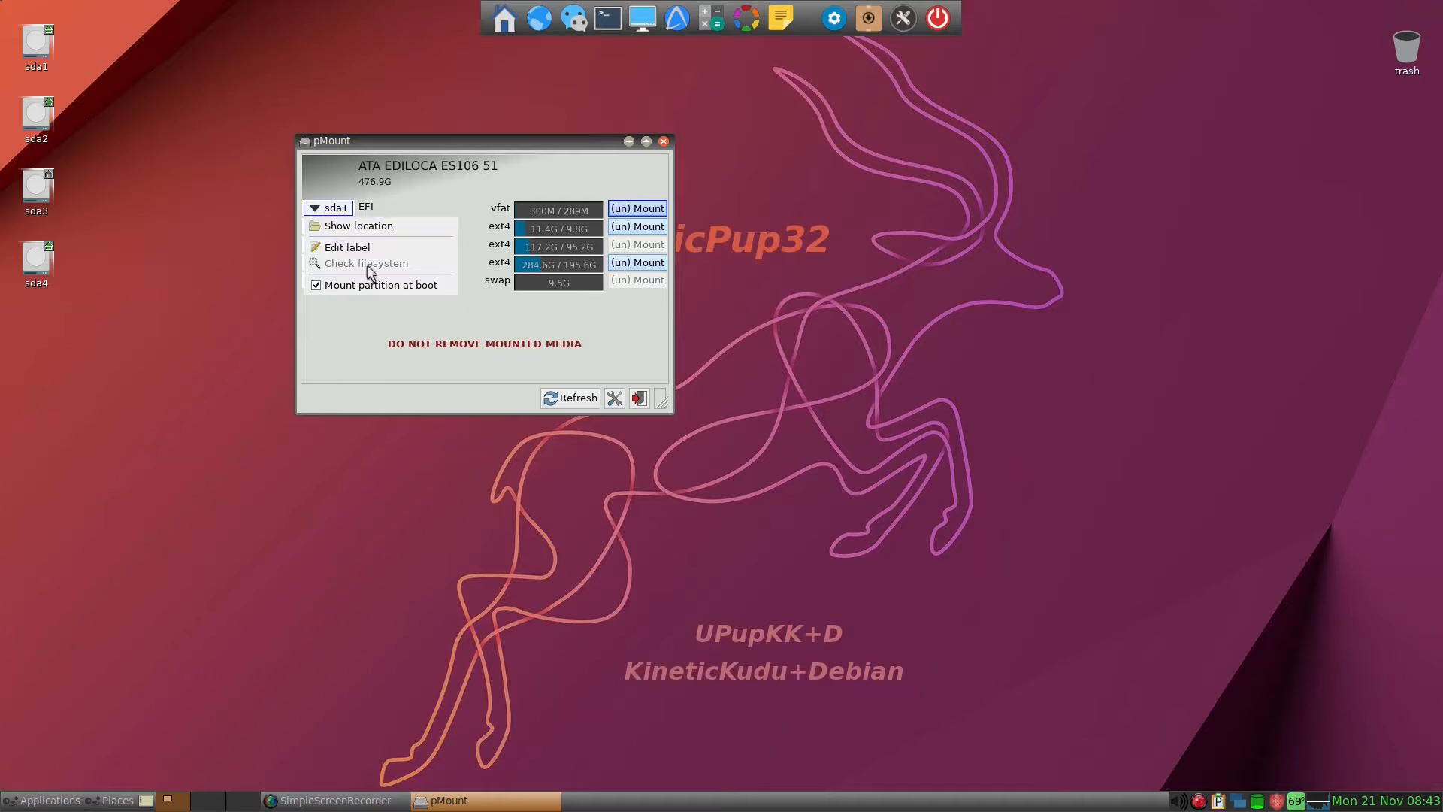
{"action": "left_click", "coordinate": [359, 312]}
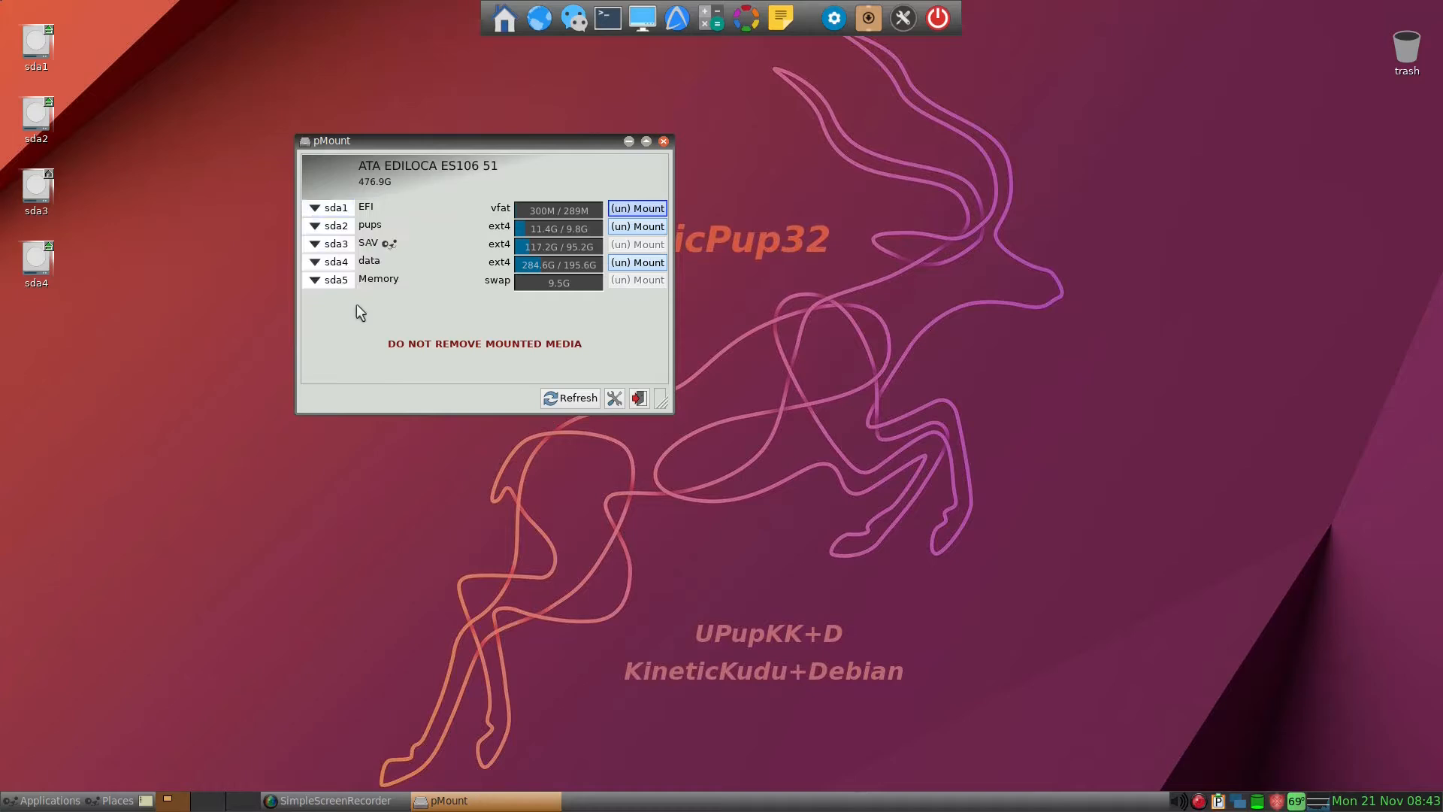
{"action": "left_click", "coordinate": [319, 225]}
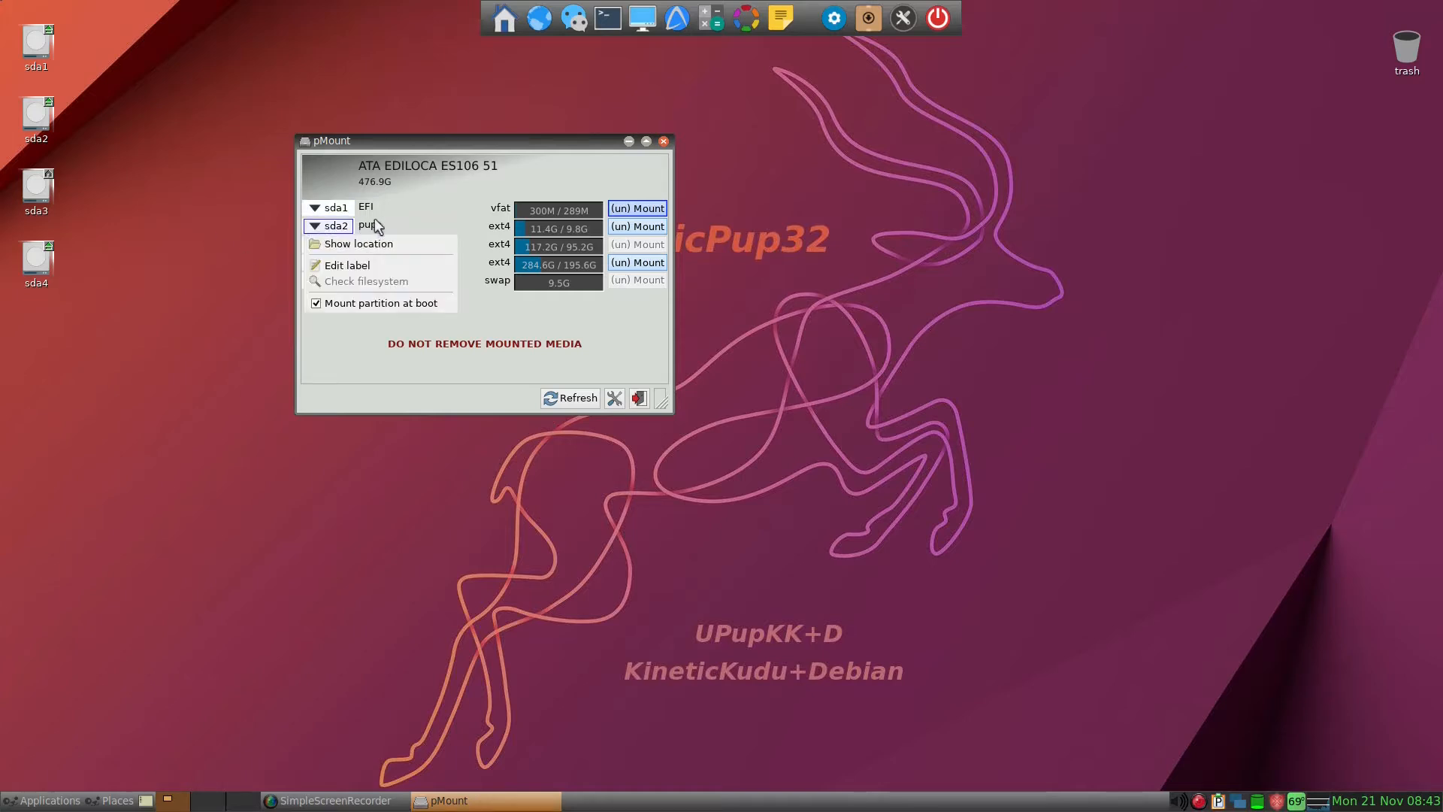
{"action": "left_click", "coordinate": [366, 304]}
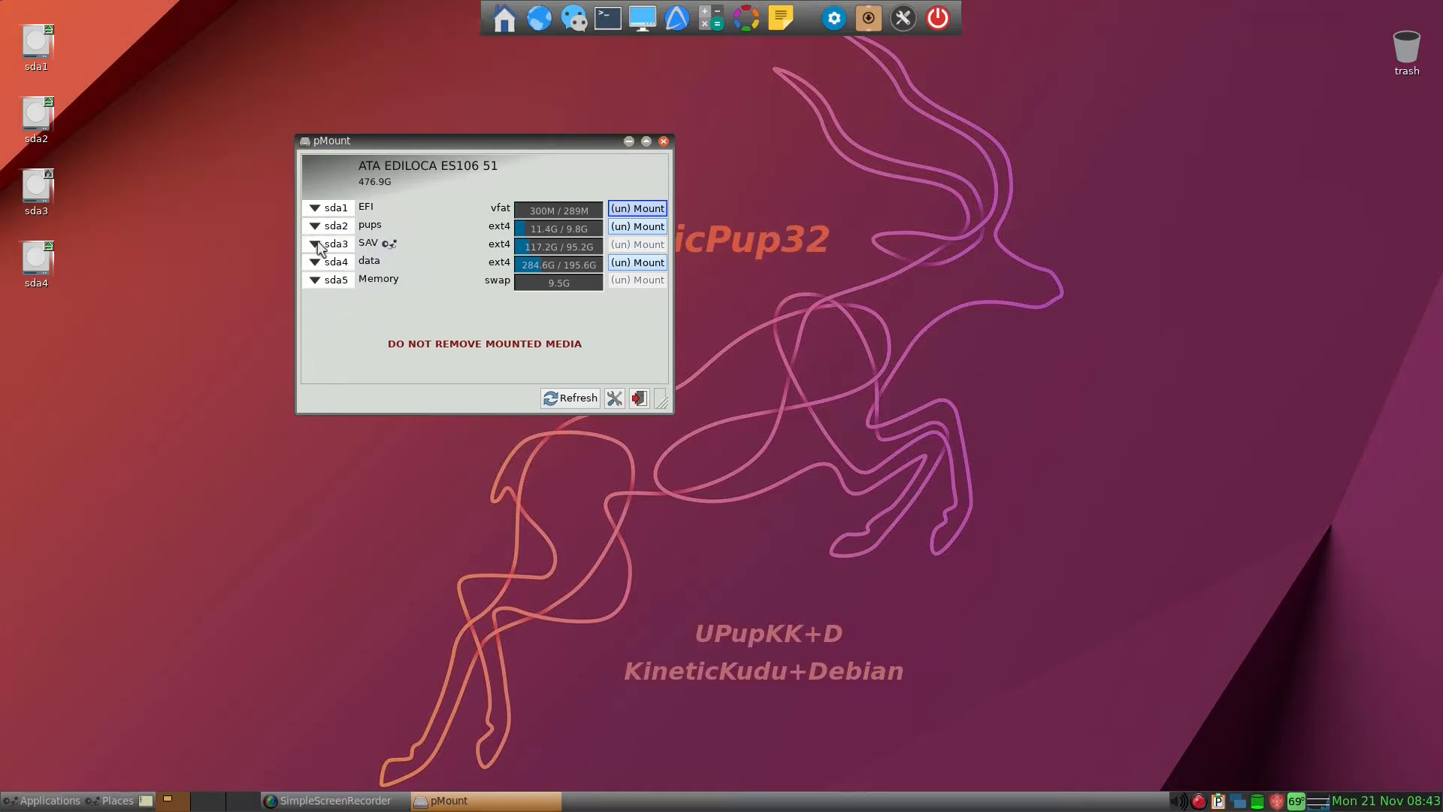
{"action": "left_click", "coordinate": [316, 245]}
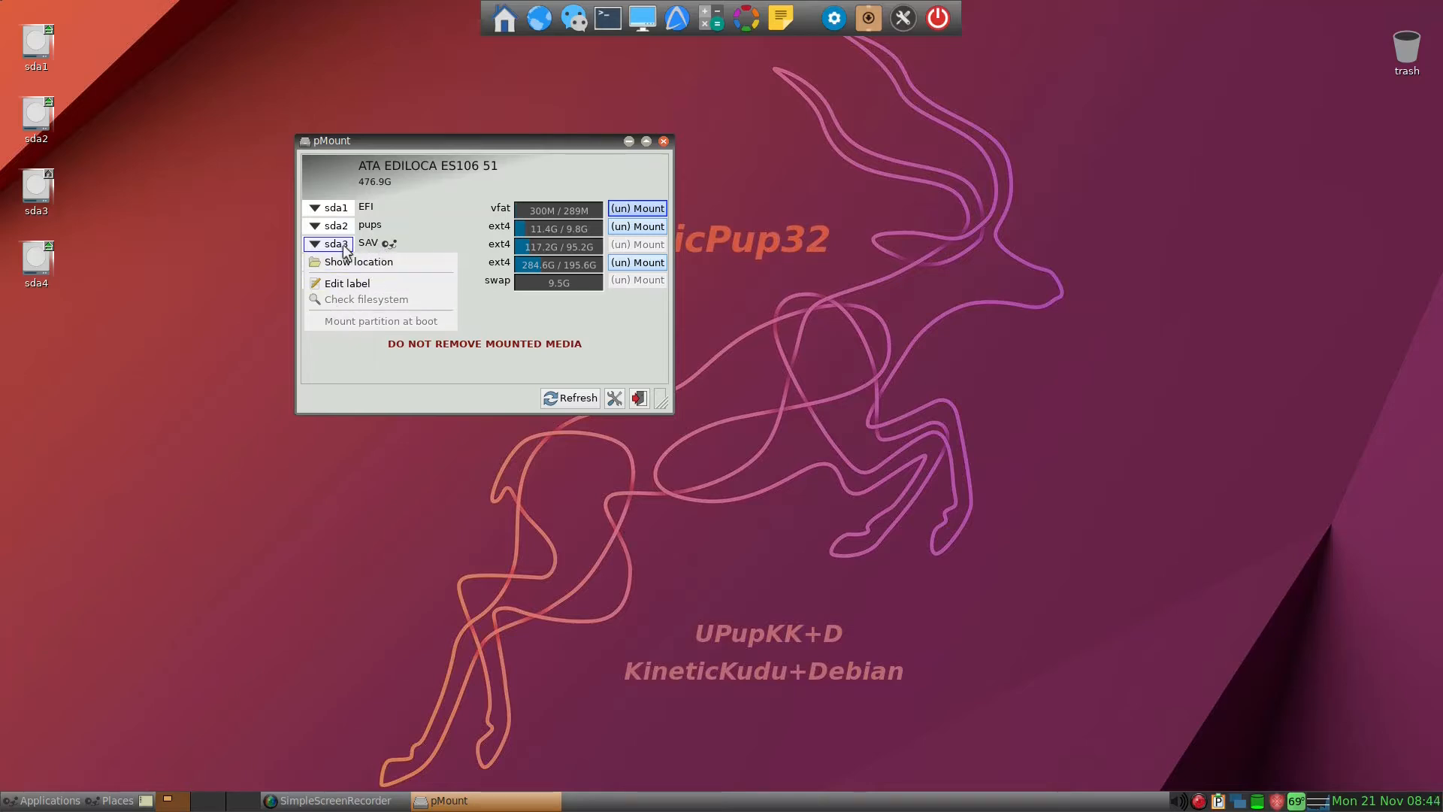
{"action": "left_click", "coordinate": [367, 359]}
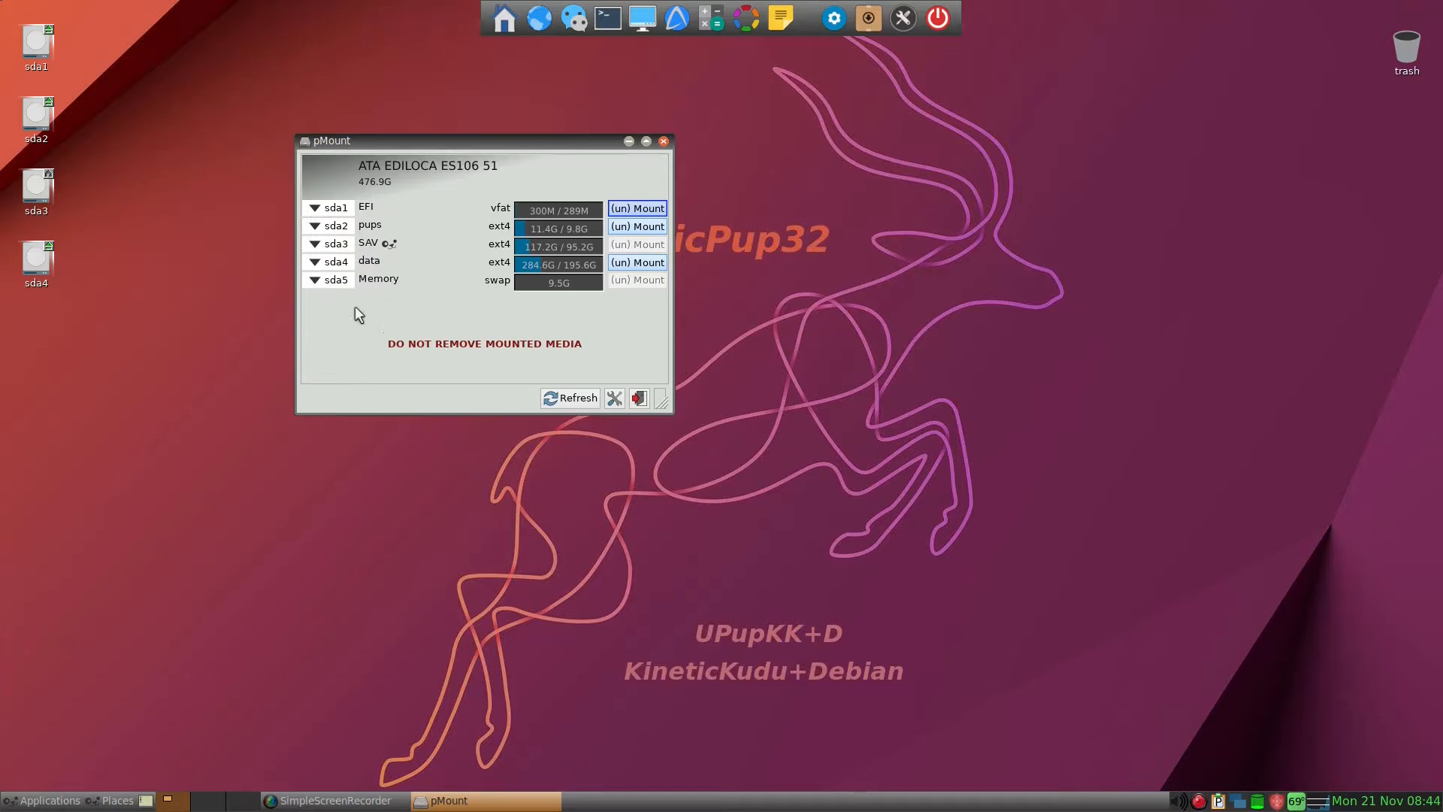
{"action": "left_click", "coordinate": [311, 262]}
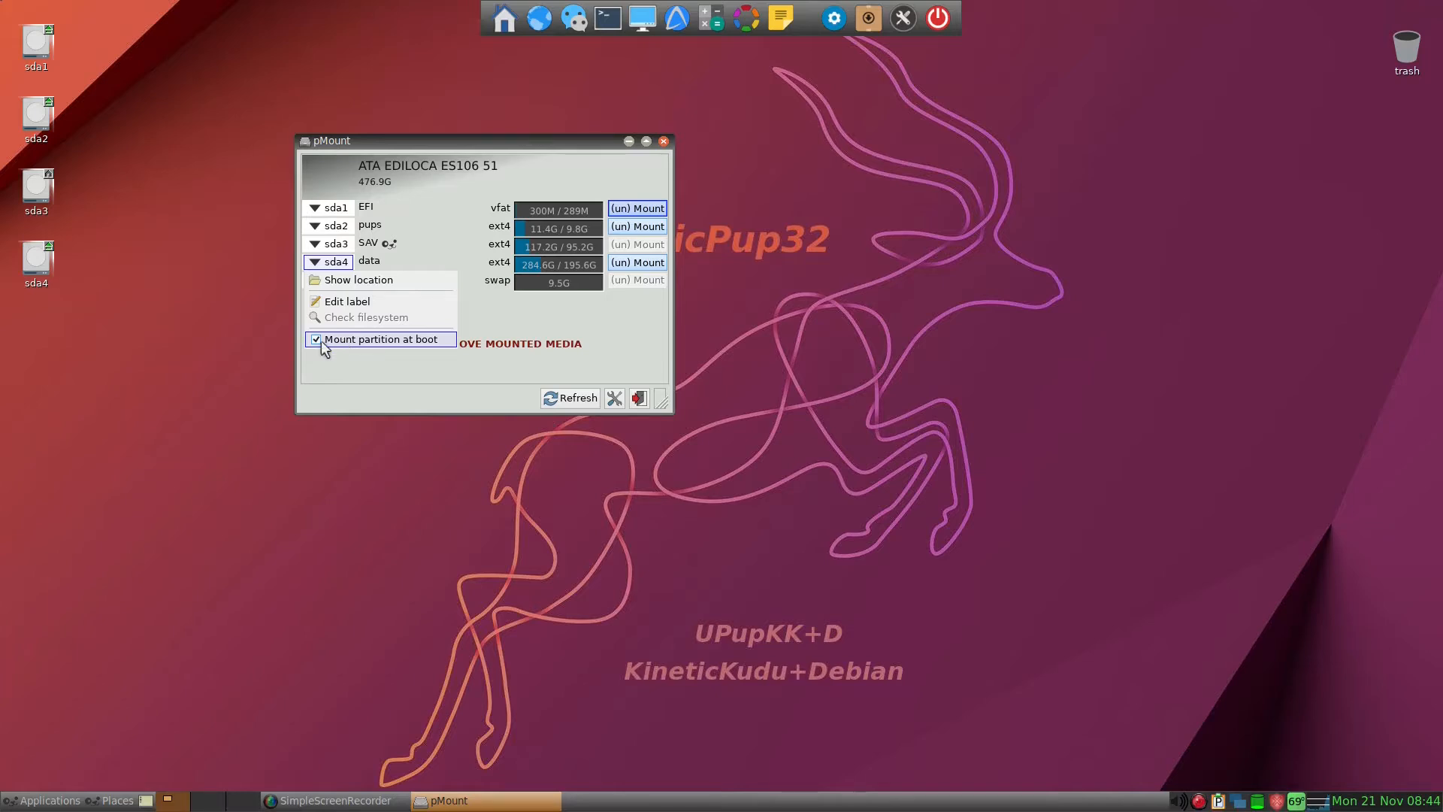
{"action": "left_click", "coordinate": [381, 361]}
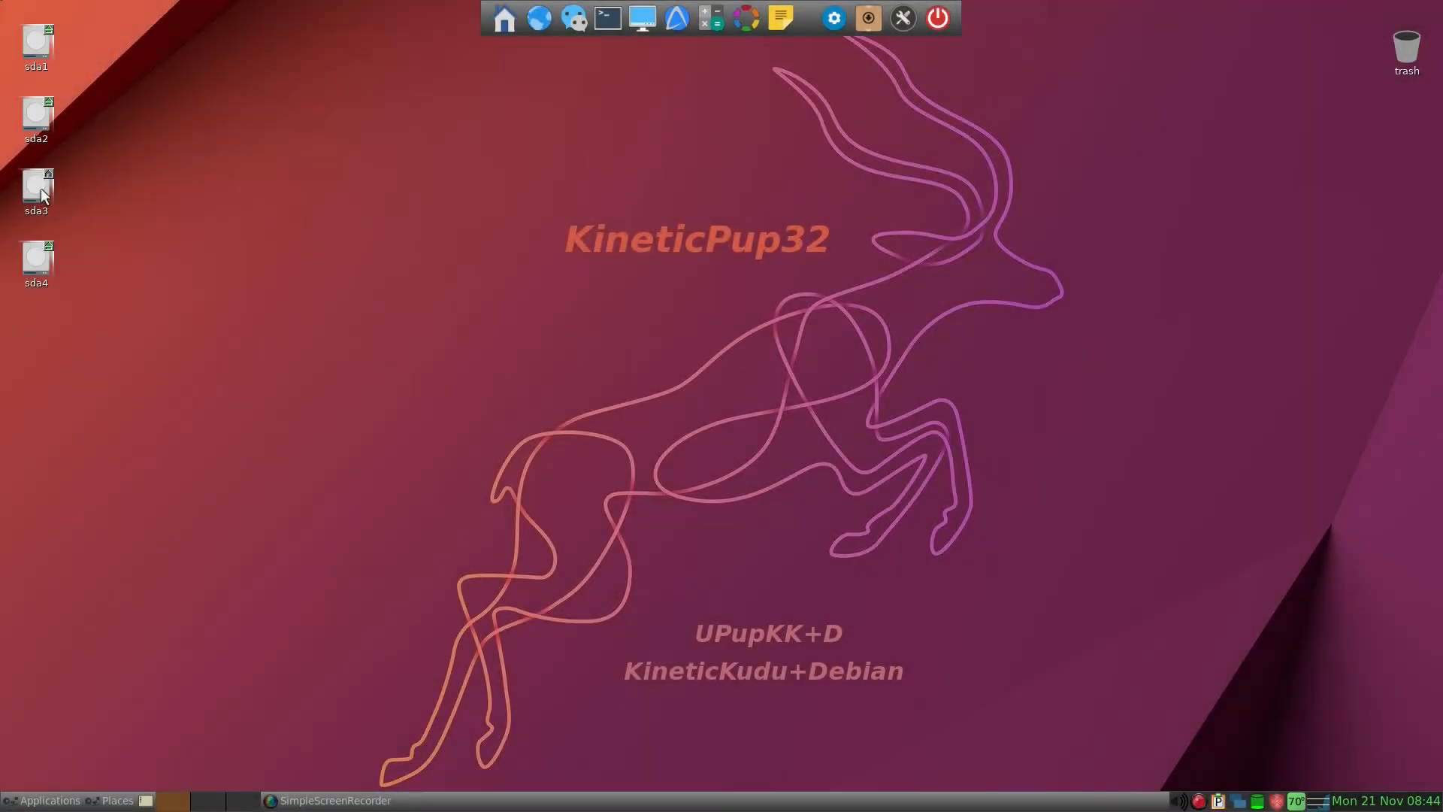
Open the sda3 drive in the file manager, shrink its icons and go into the save folder
{"action": "mouse_move", "coordinate": [42, 195]}
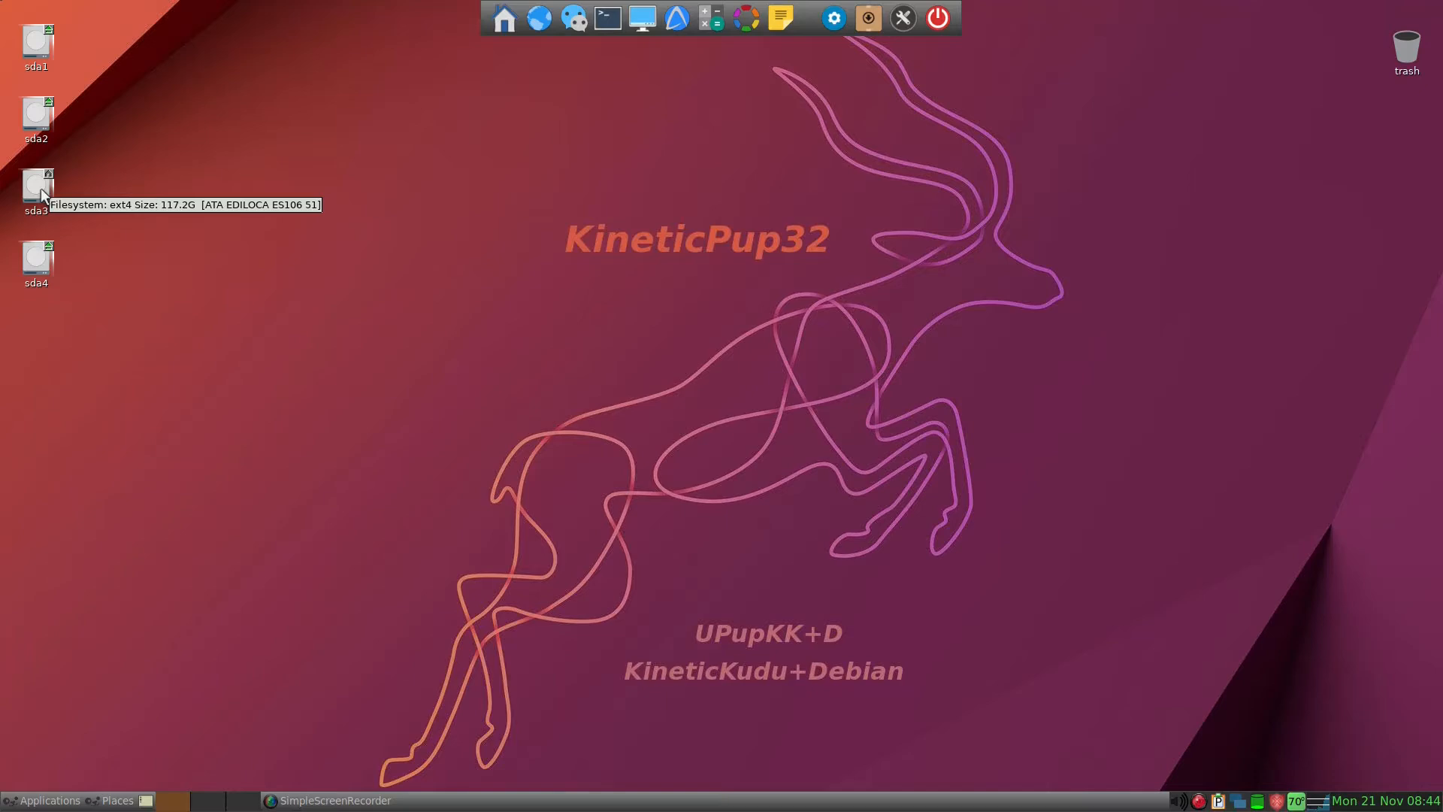
{"action": "left_click", "coordinate": [38, 187]}
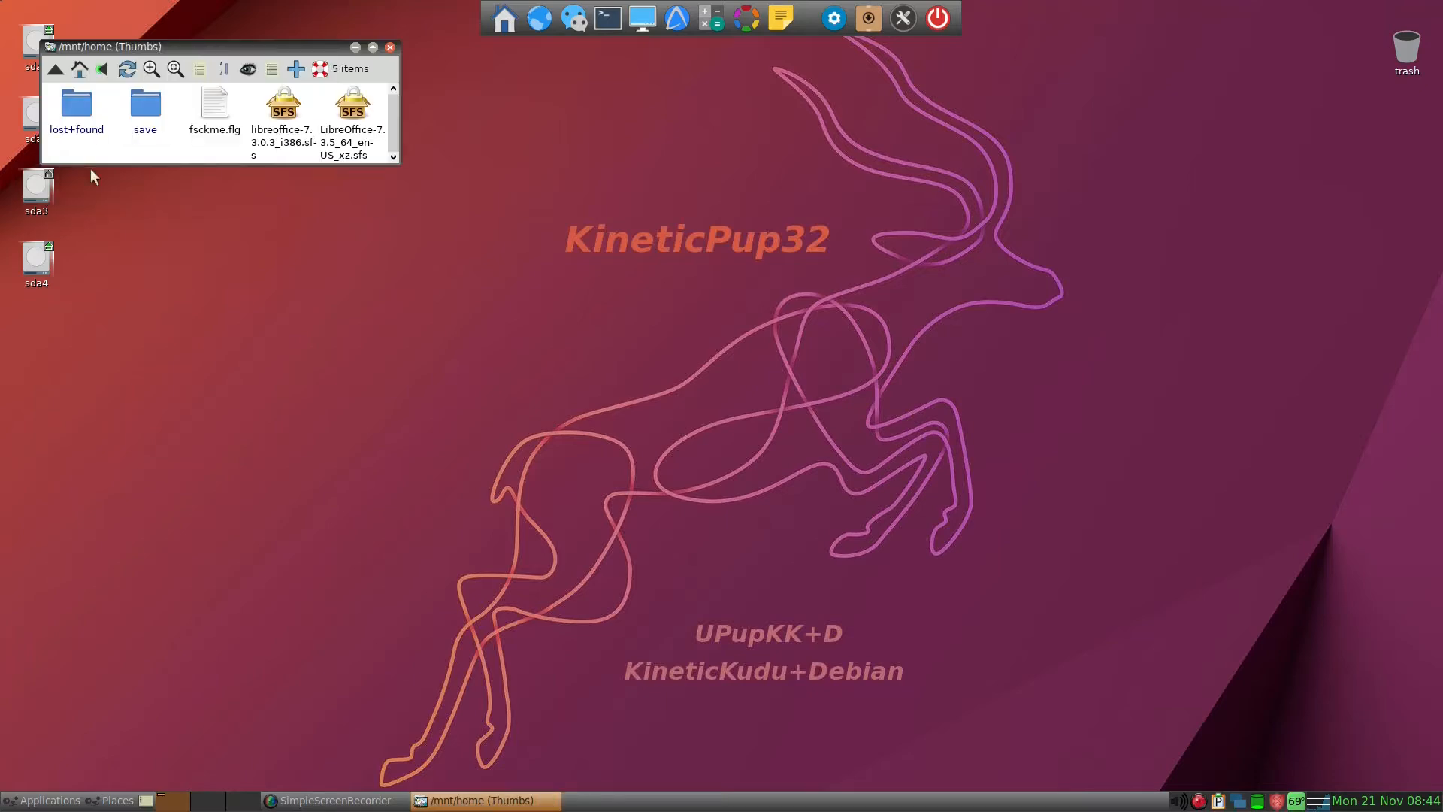
{"action": "left_click_drag", "start_coordinate": [190, 47], "coordinate": [439, 294]}
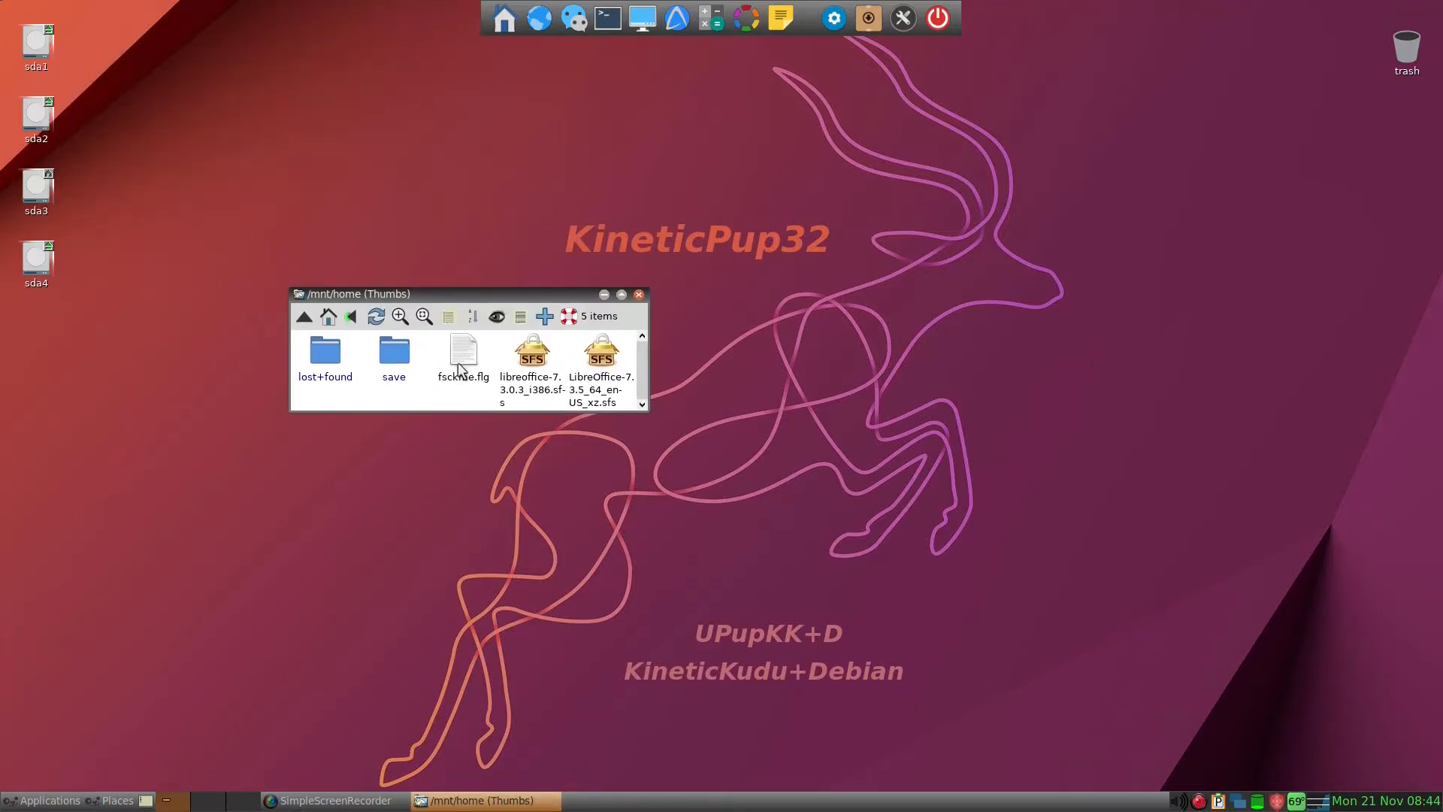
{"action": "scroll", "coordinate": [459, 364], "scroll_direction": "down", "scroll_amount": 1}
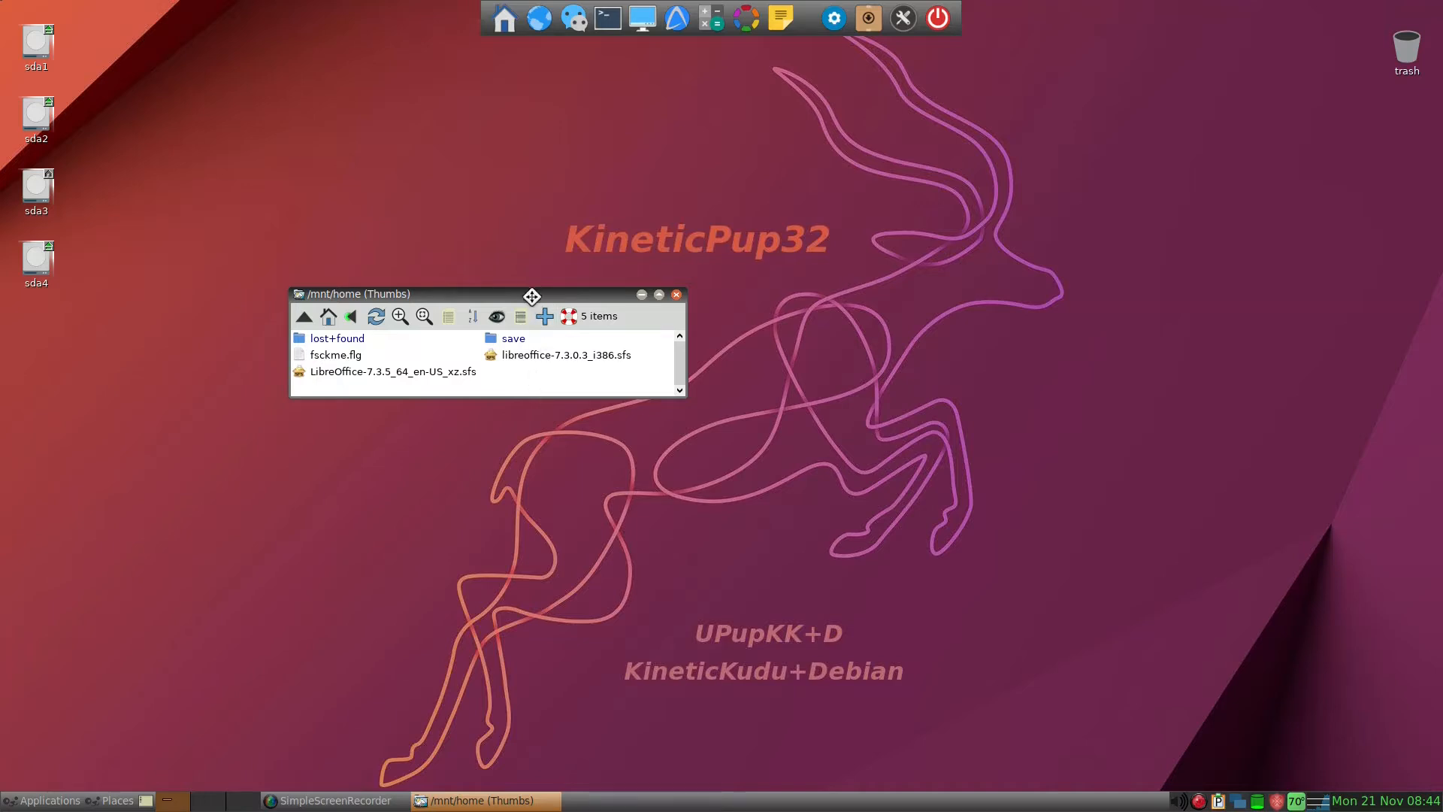
{"action": "left_click_drag", "start_coordinate": [531, 294], "coordinate": [550, 391]}
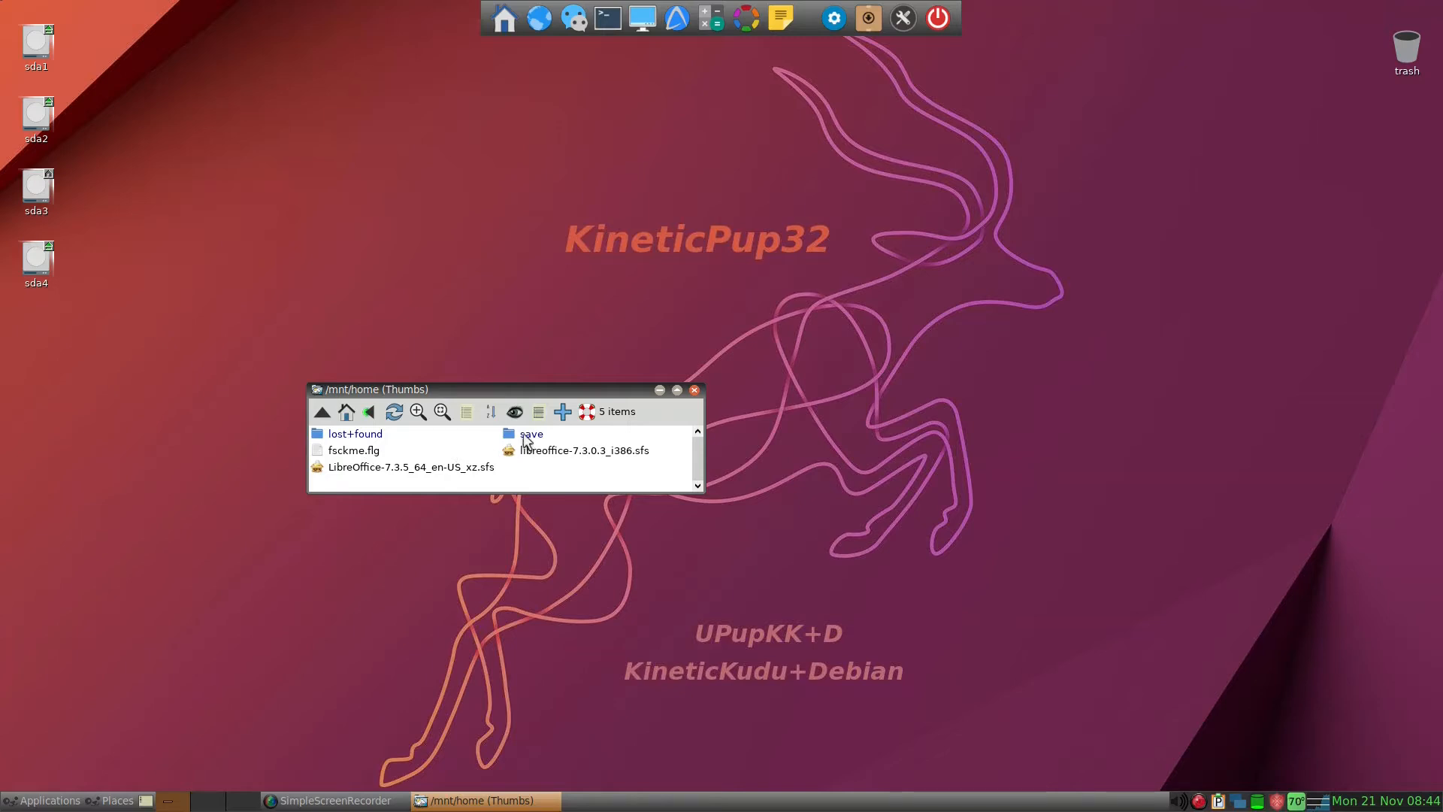
{"action": "left_click", "coordinate": [530, 436]}
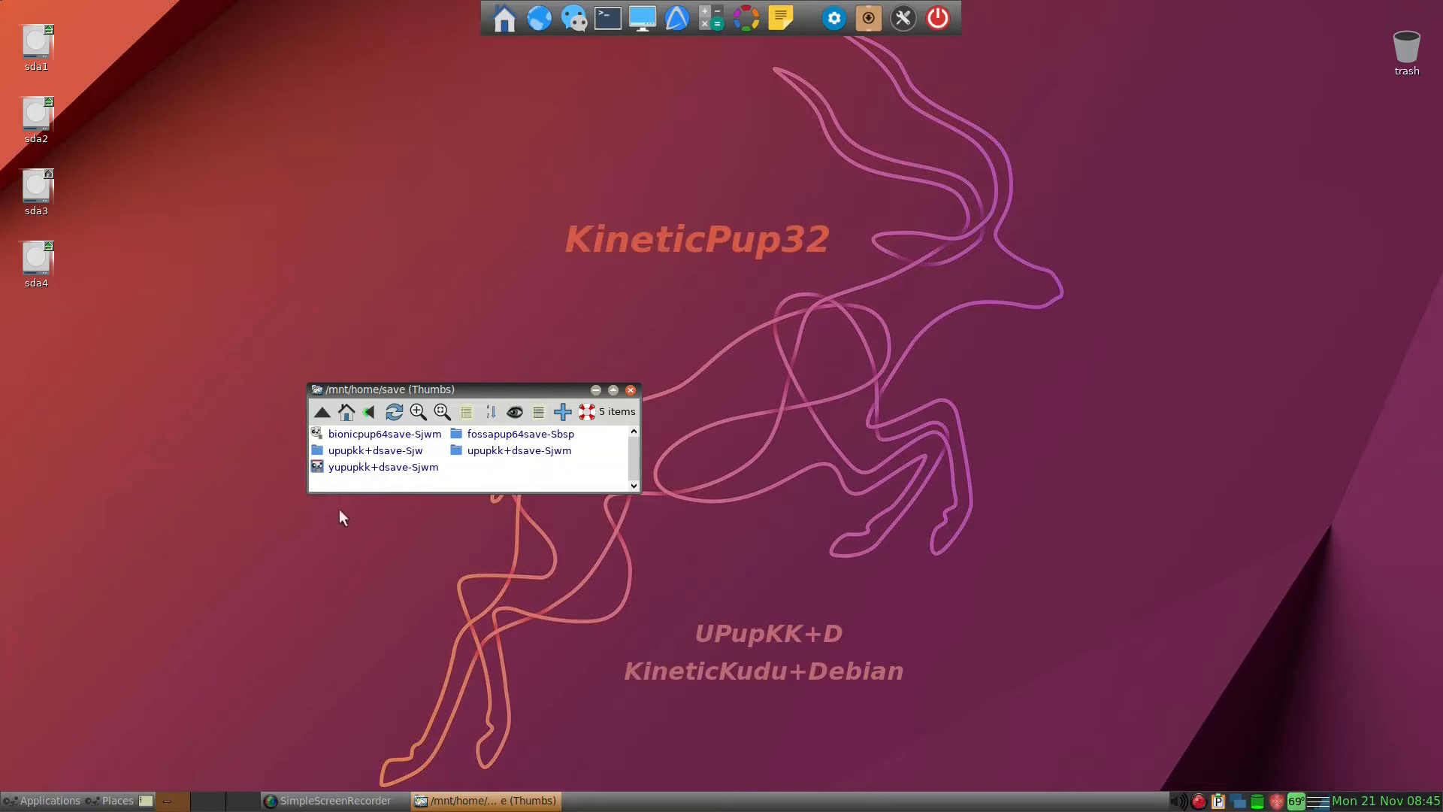
Delete the yupupkk+dsave-Sjwm folder from /mnt/home/save with the Quiet, Force and Brief options enabled
{"action": "left_click", "coordinate": [336, 468]}
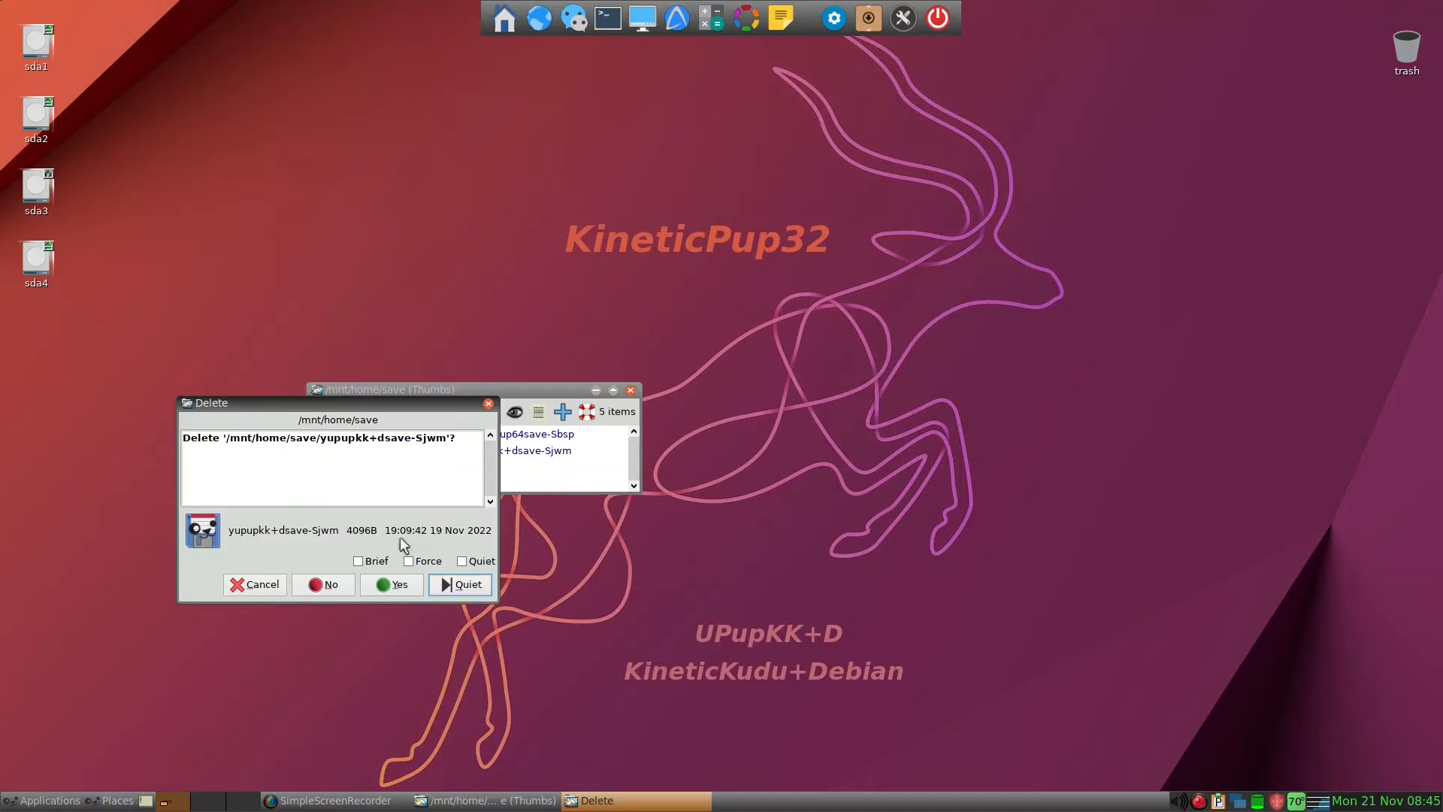
{"action": "left_click", "coordinate": [473, 562]}
{"action": "left_click", "coordinate": [409, 561]}
{"action": "left_click", "coordinate": [358, 562]}
{"action": "left_click", "coordinate": [392, 584]}
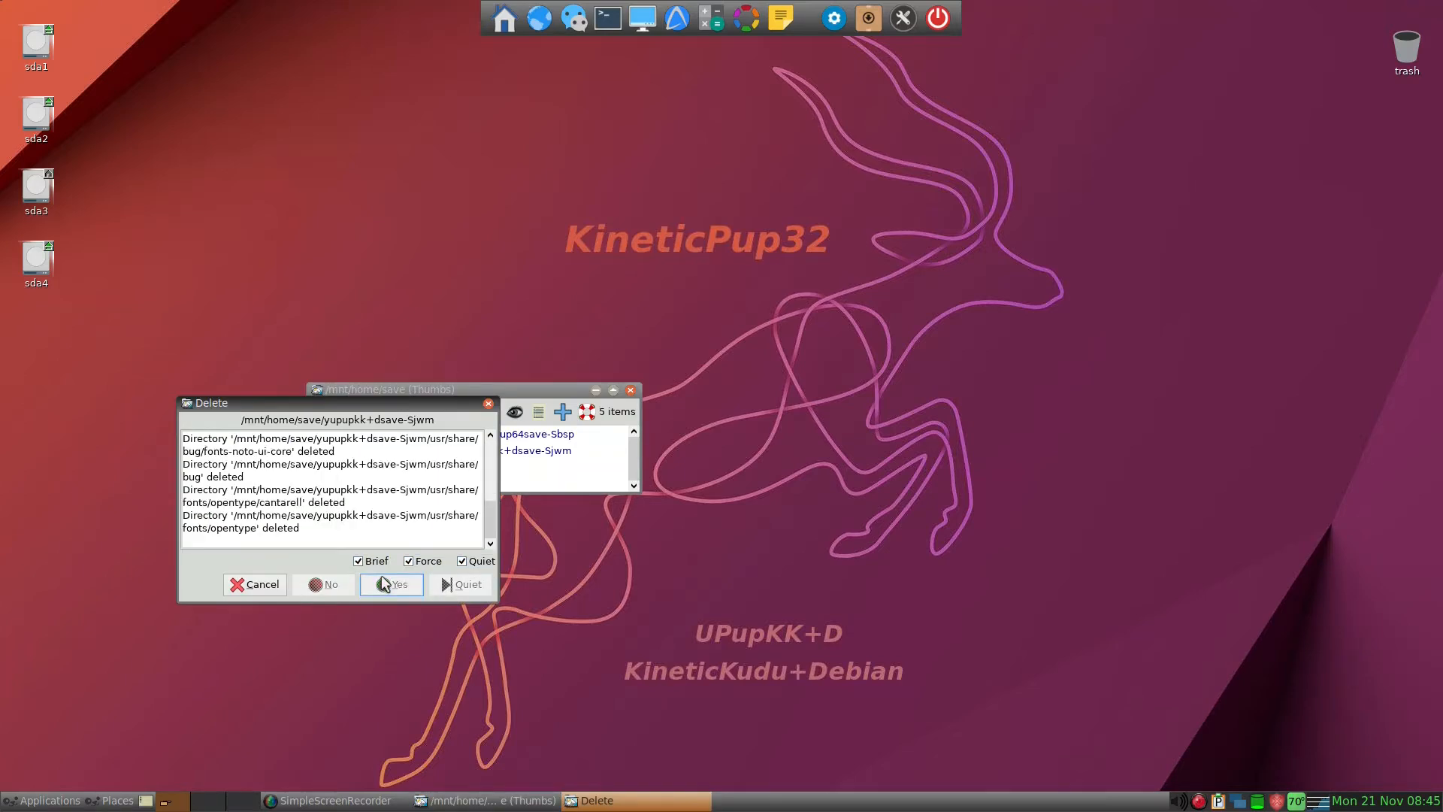
{"action": "left_click_drag", "start_coordinate": [367, 406], "coordinate": [583, 532]}
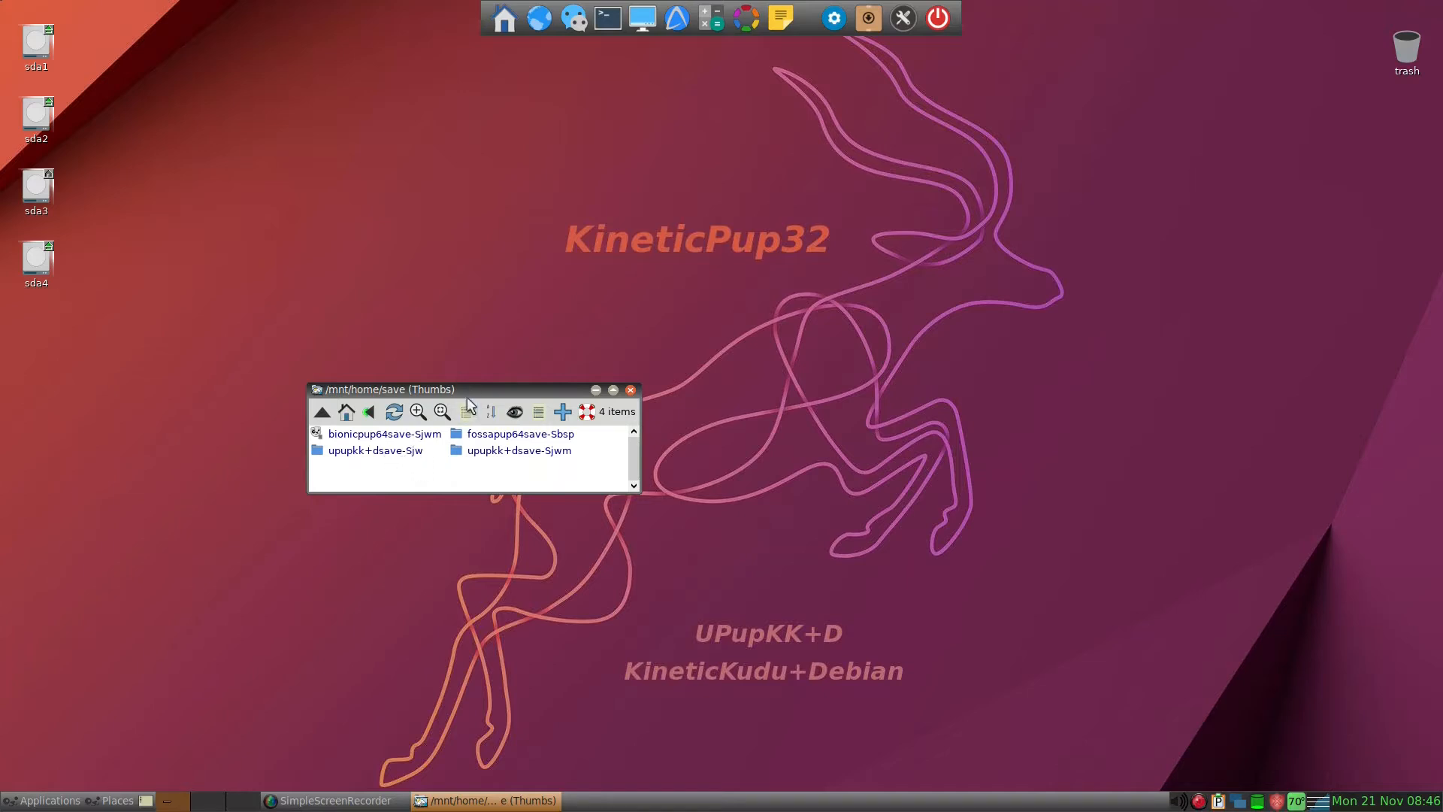
Open the home folder in a separate window away from the save folder's window, with small icons and hidden files shown
{"action": "left_click_drag", "start_coordinate": [460, 386], "coordinate": [333, 509]}
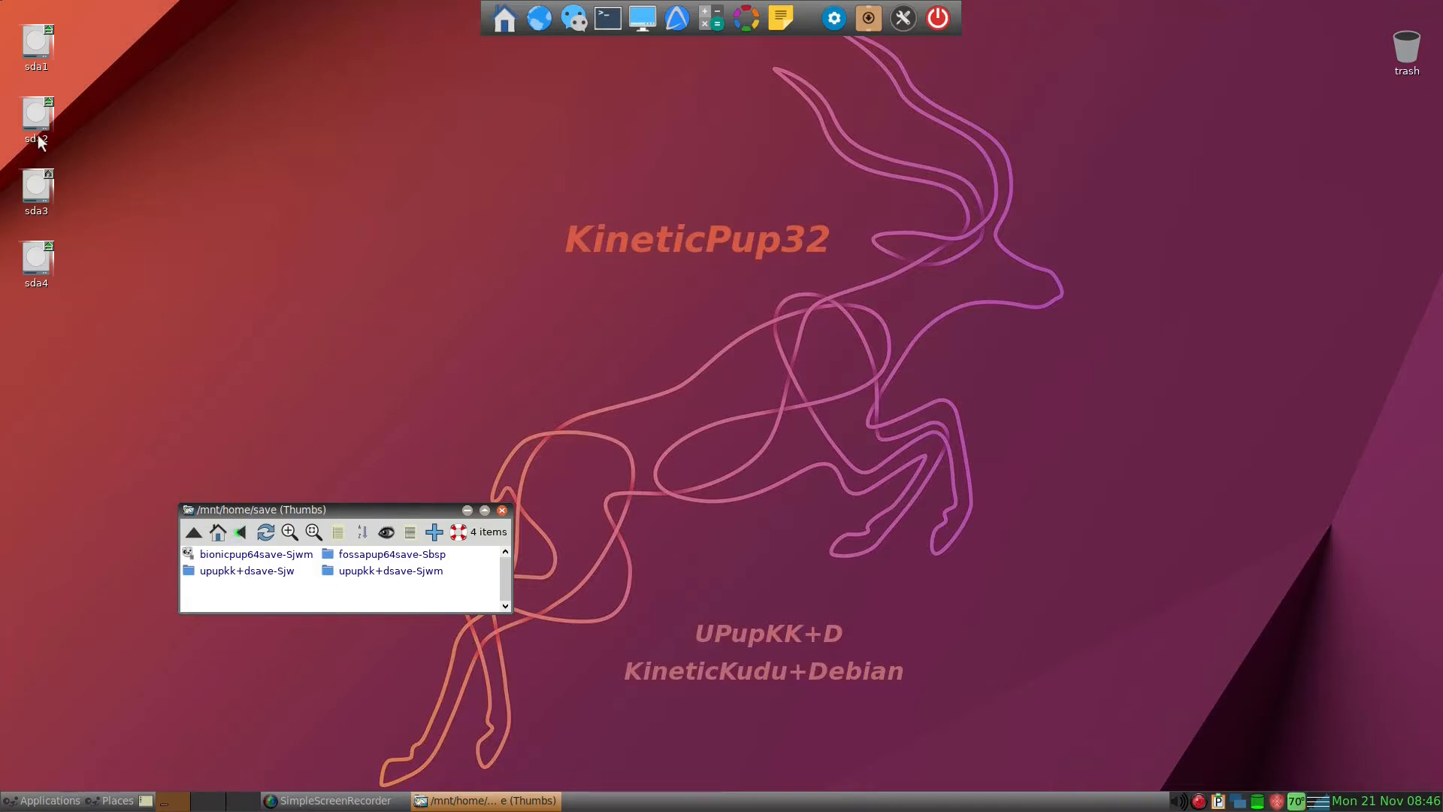
{"action": "left_click", "coordinate": [505, 19]}
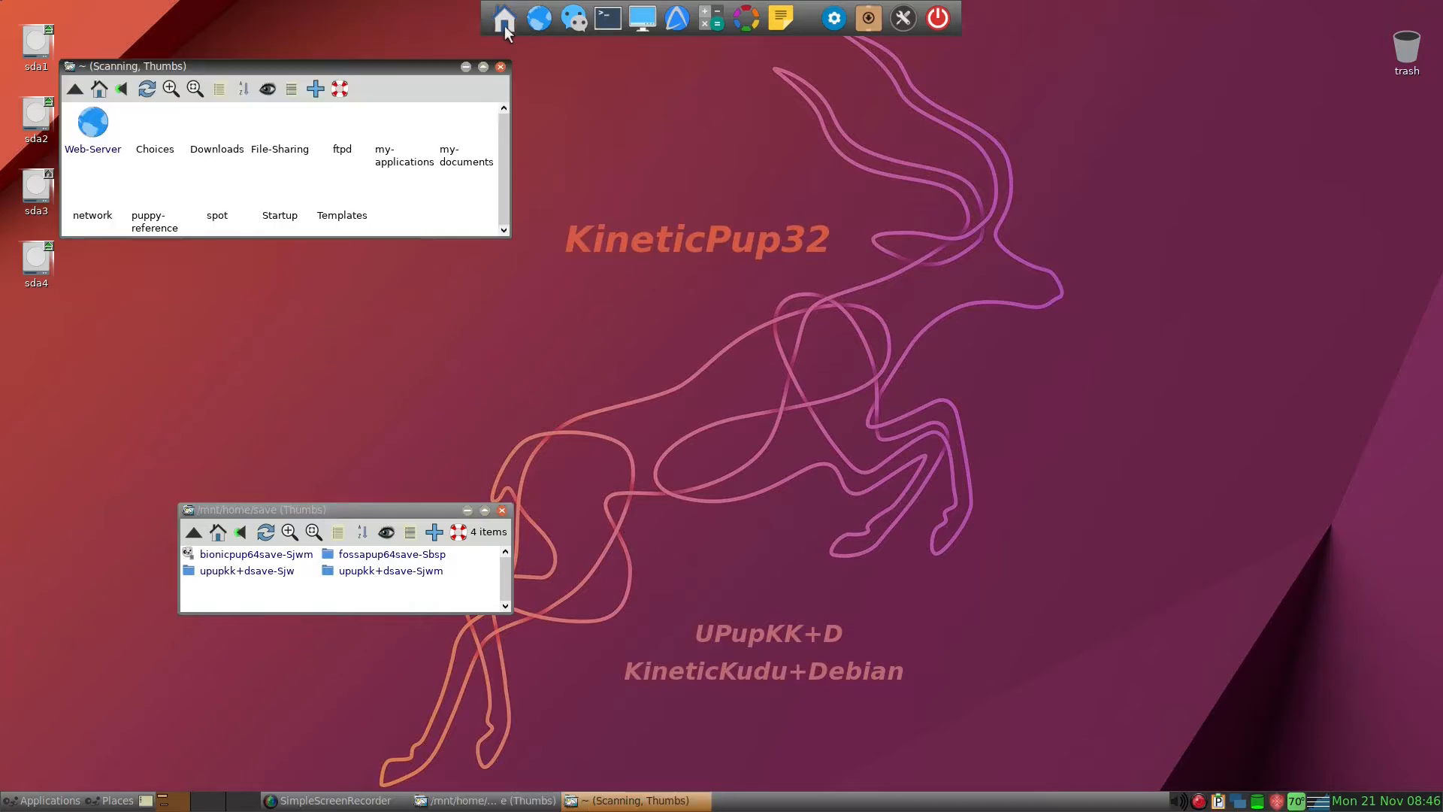
{"action": "left_click_drag", "start_coordinate": [412, 68], "coordinate": [1169, 90]}
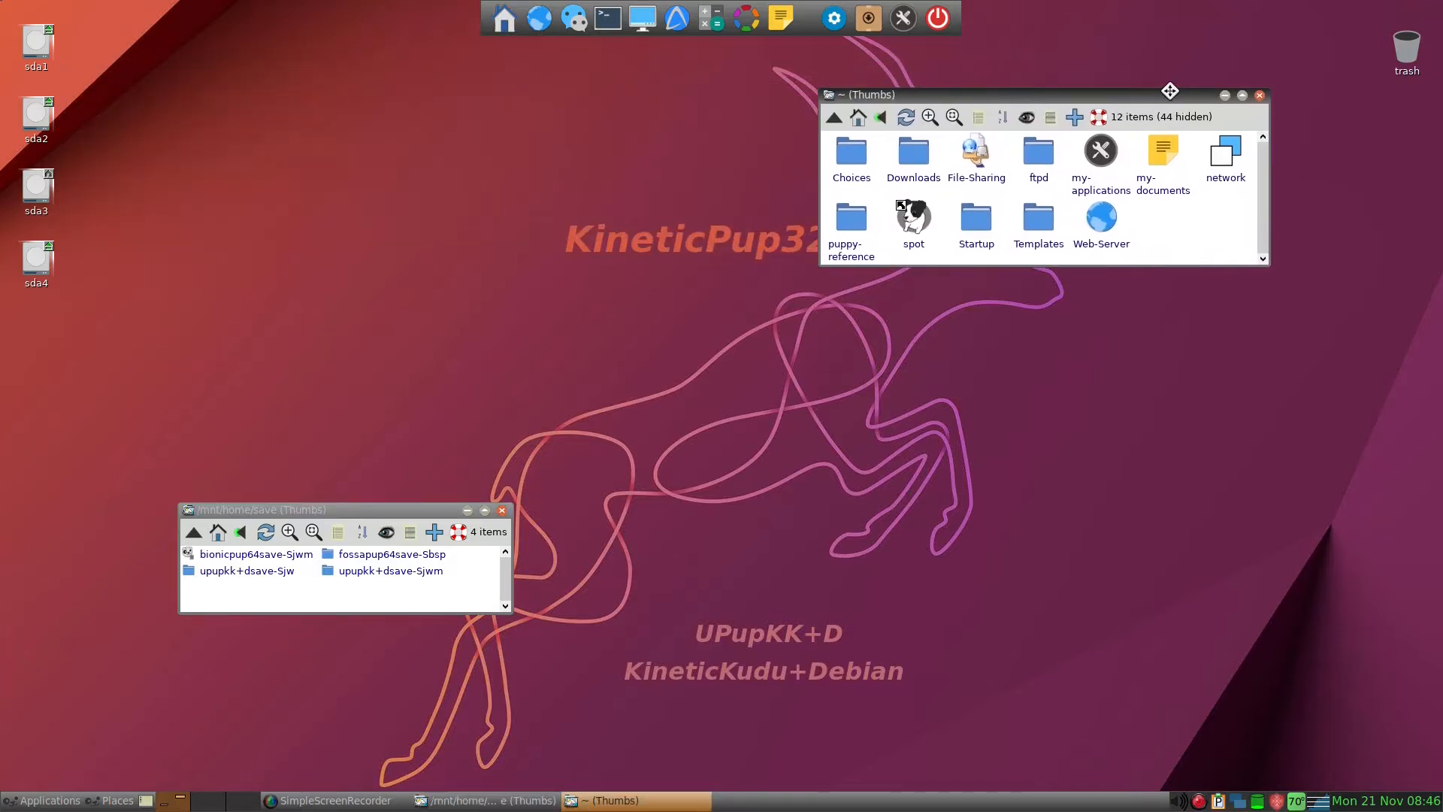
{"action": "key", "text": "minus"}
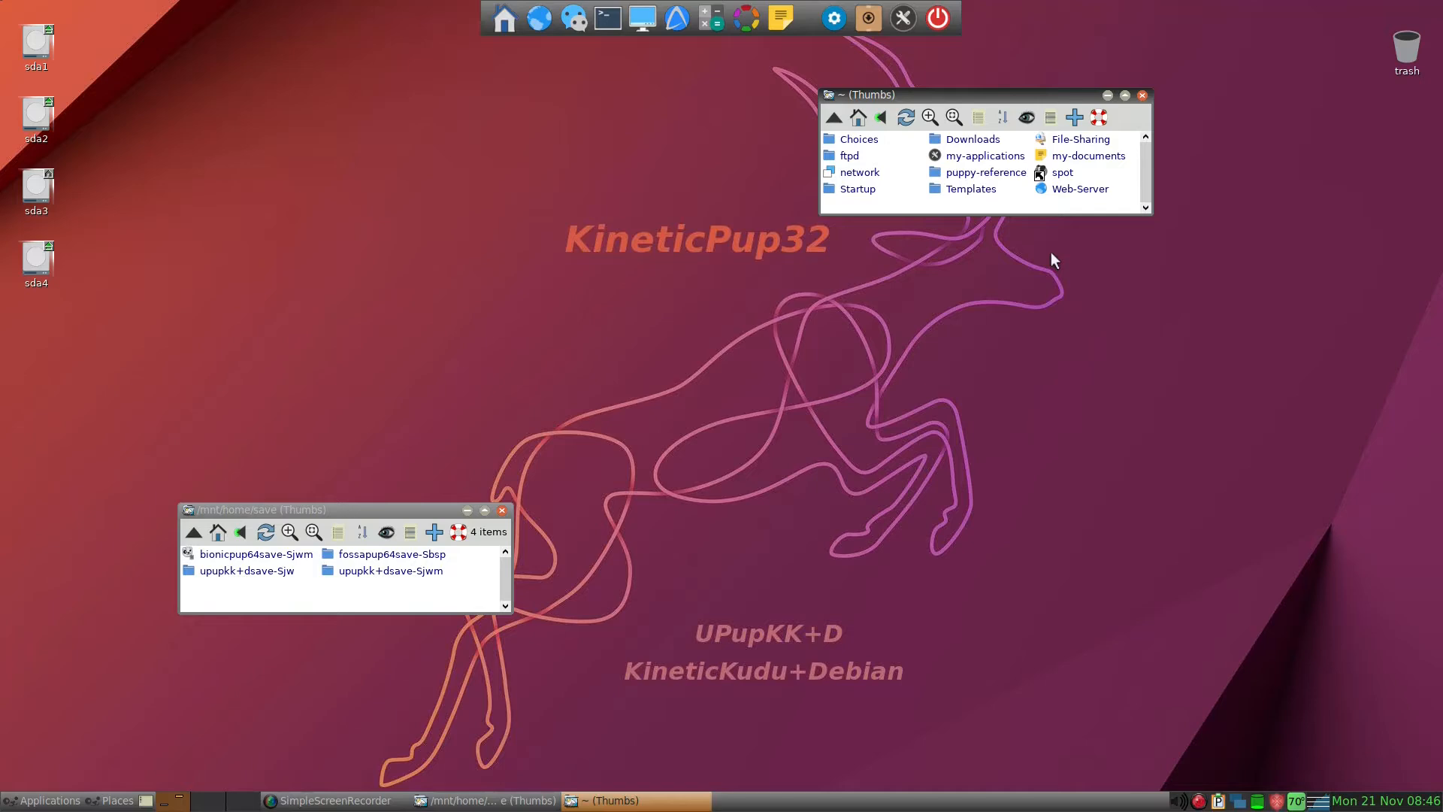
{"action": "key", "text": "ctrl+h"}
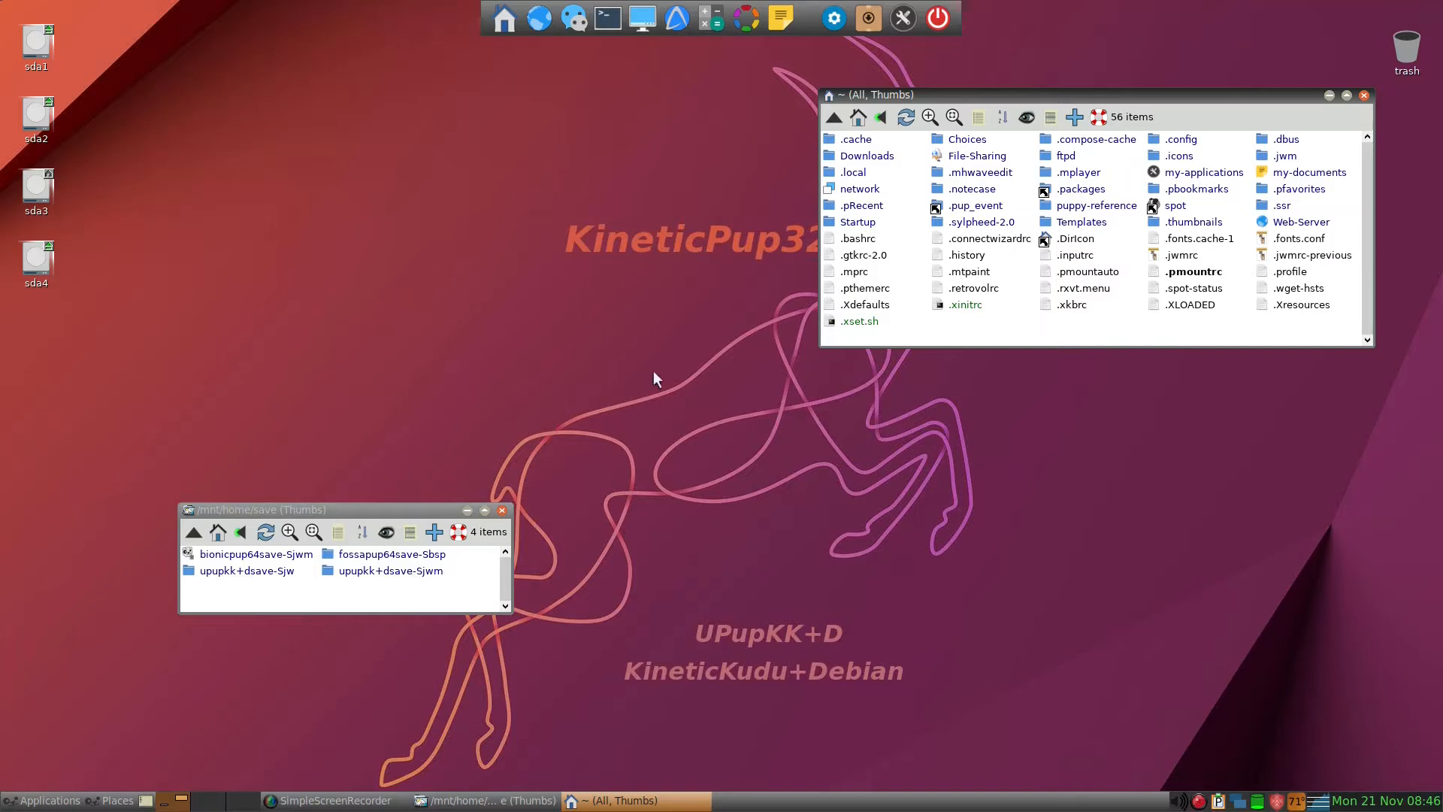
Open the root folder inside upupkk+dsave-Sjwm, show its hidden files and place its window beside the home folder window
{"action": "left_click", "coordinate": [425, 571]}
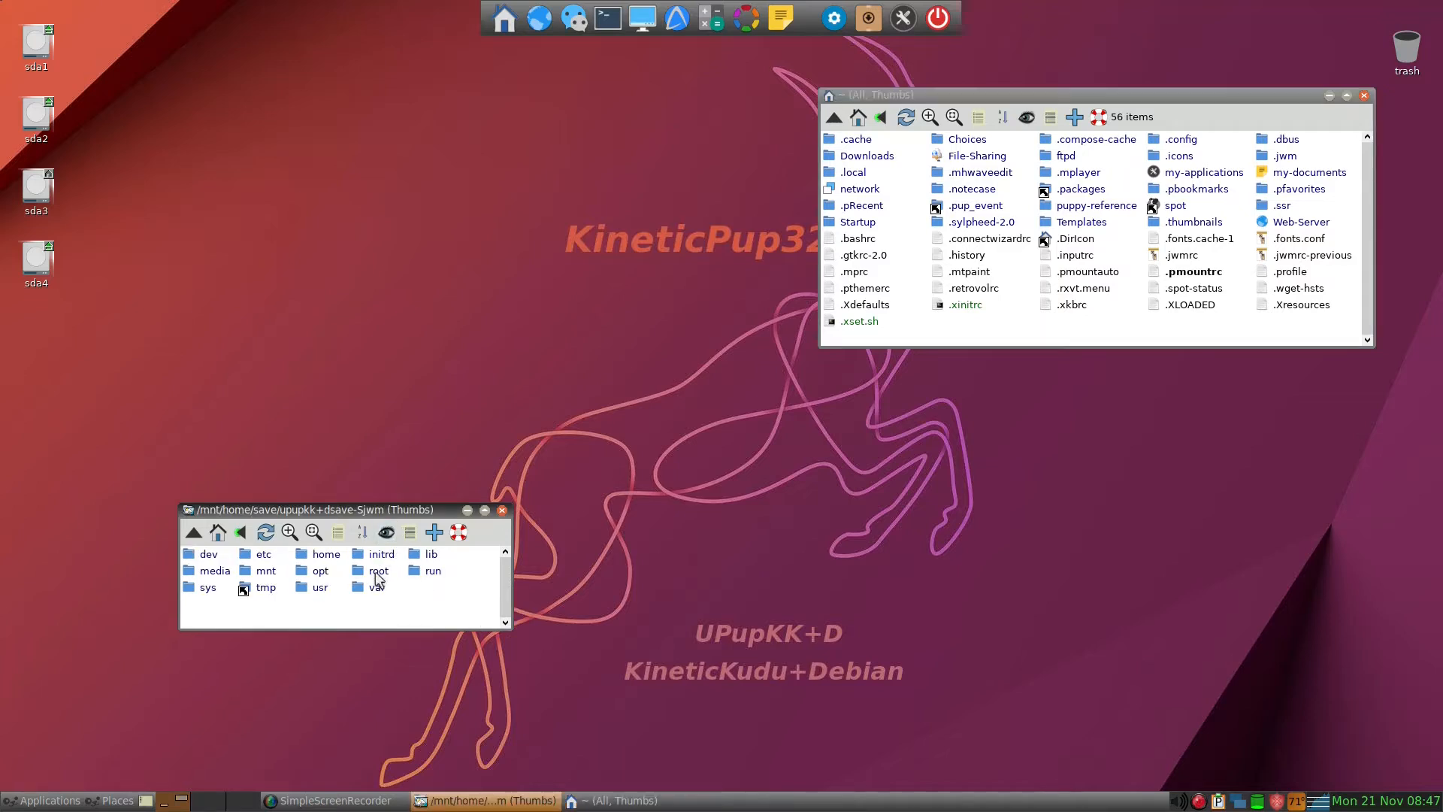
{"action": "left_click", "coordinate": [377, 572]}
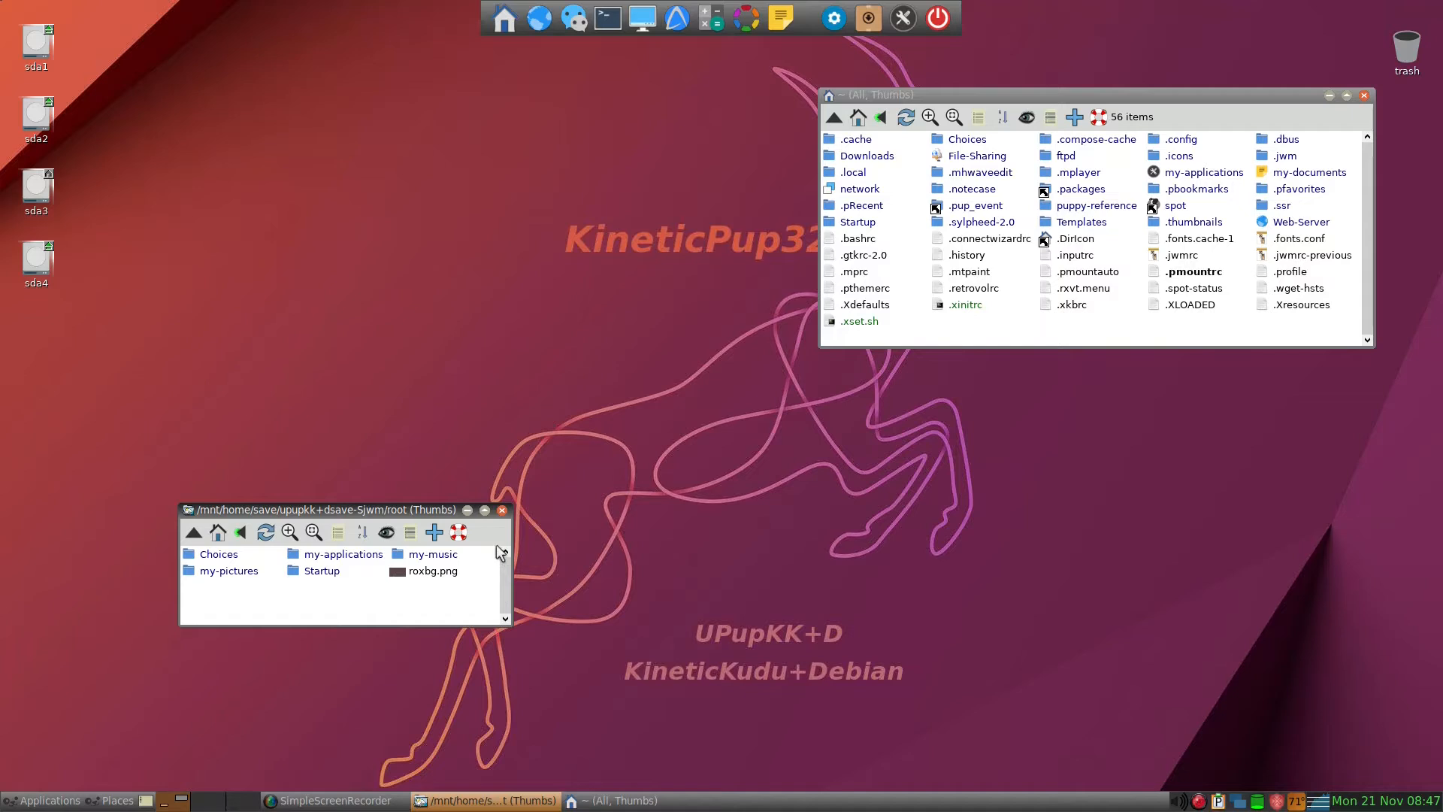
{"action": "key", "text": "ctrl+h"}
{"action": "left_click_drag", "start_coordinate": [442, 511], "coordinate": [448, 154]}
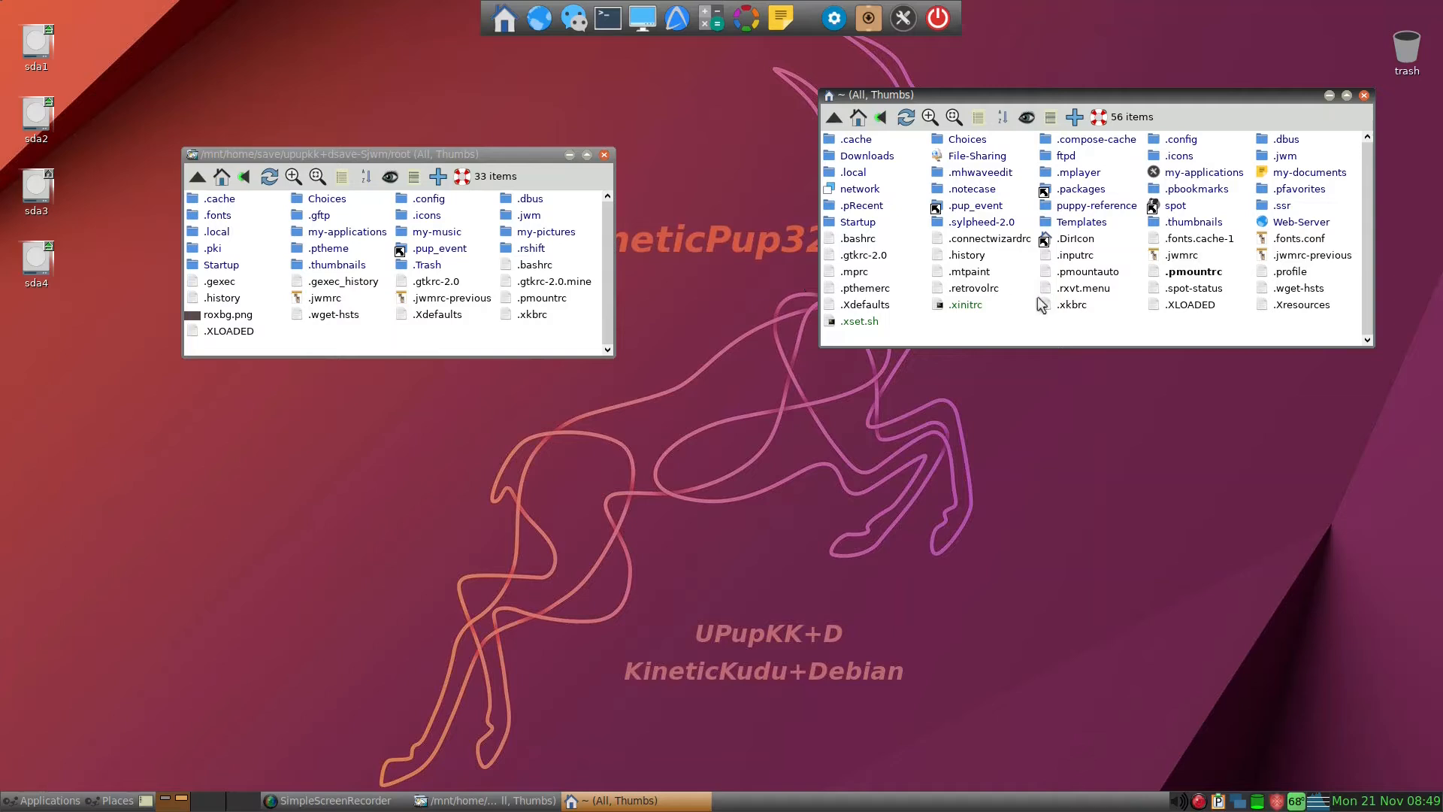
{"action": "left_click", "coordinate": [607, 19]}
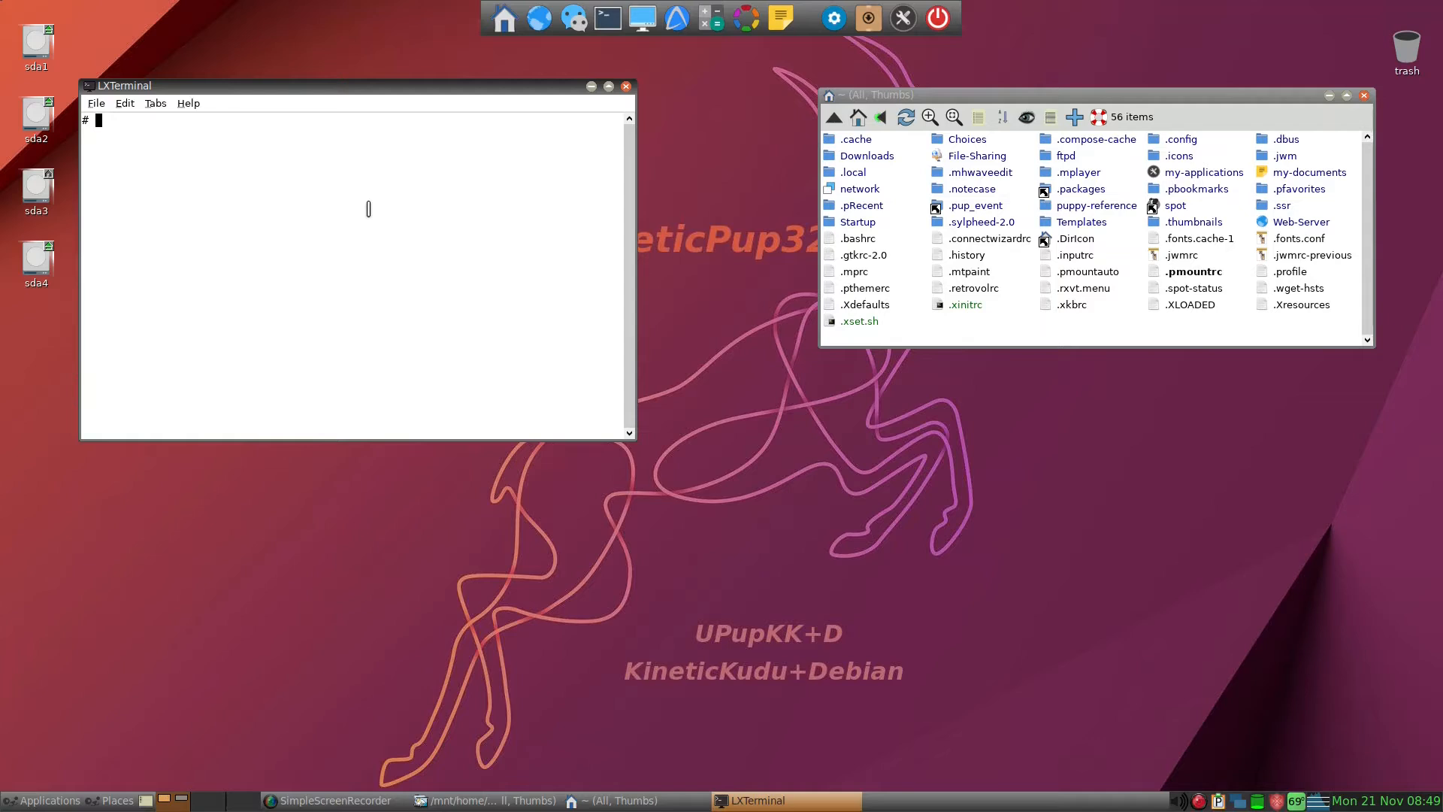
{"action": "type", "text": "exit"}
{"action": "key", "text": "Return"}
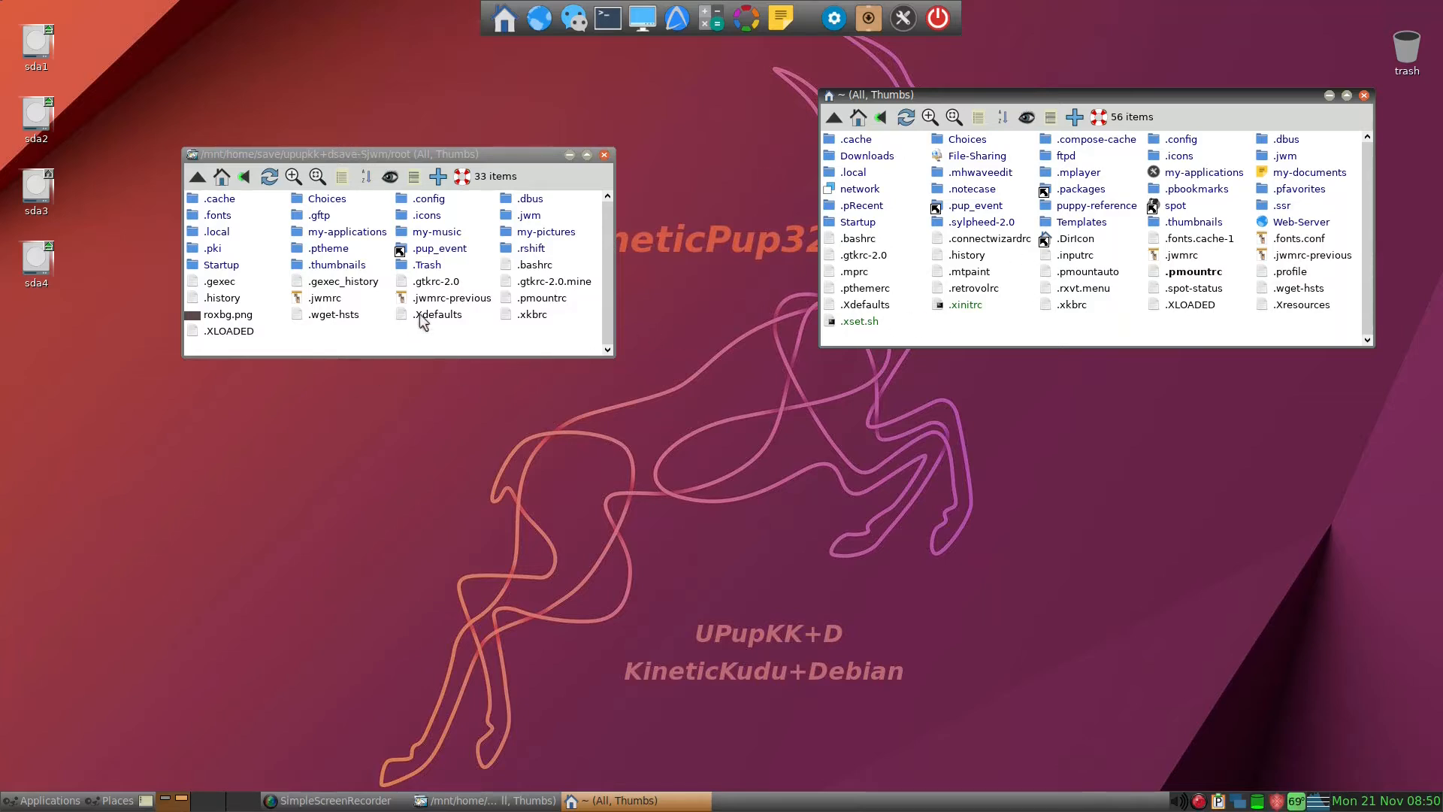
Copy .Xdefaults from the upupkk+dsave-Sjwm root folder into the home folder, overwriting the existing file
{"action": "left_click_drag", "start_coordinate": [420, 314], "coordinate": [1217, 330]}
{"action": "left_click", "coordinate": [1264, 484]}
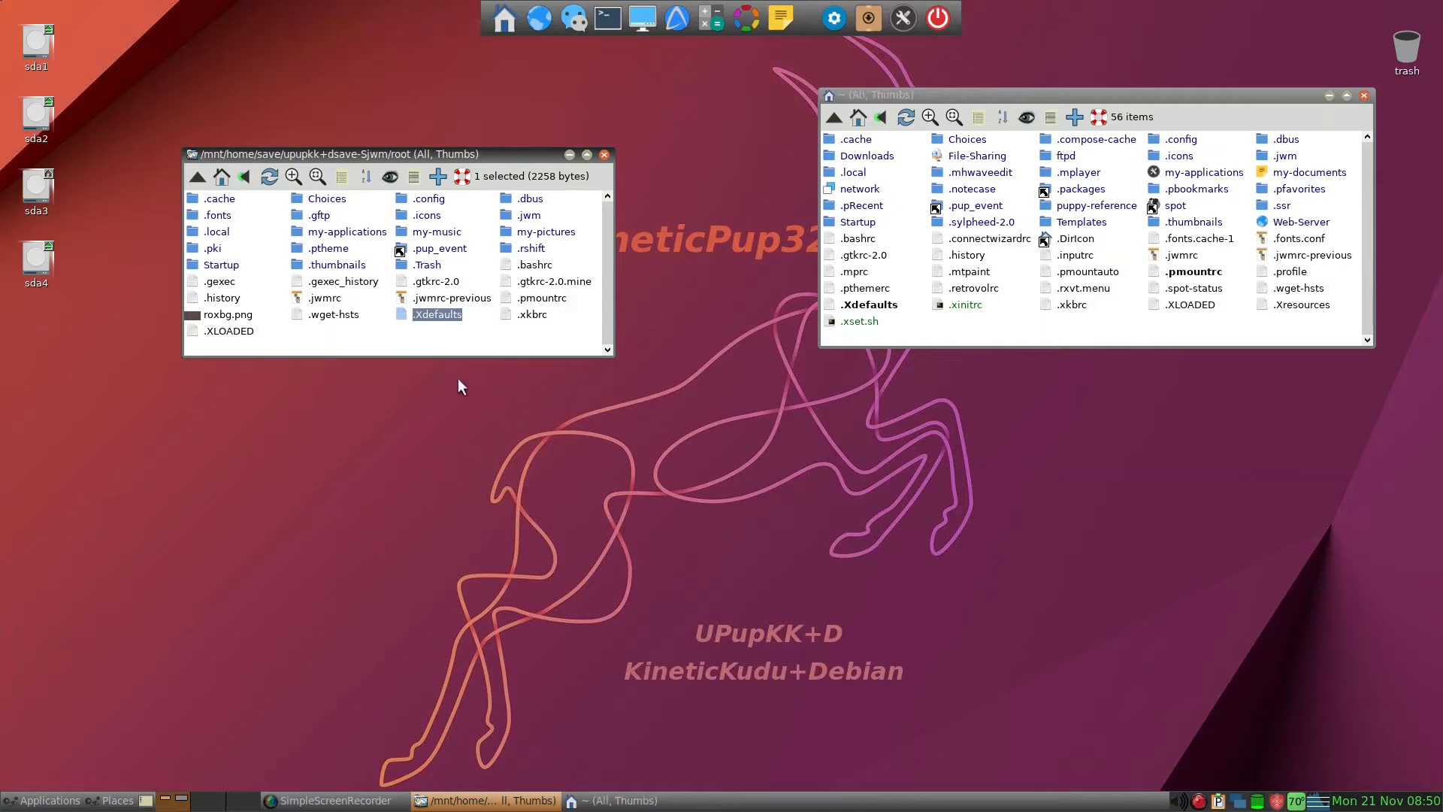
{"action": "left_click", "coordinate": [398, 341]}
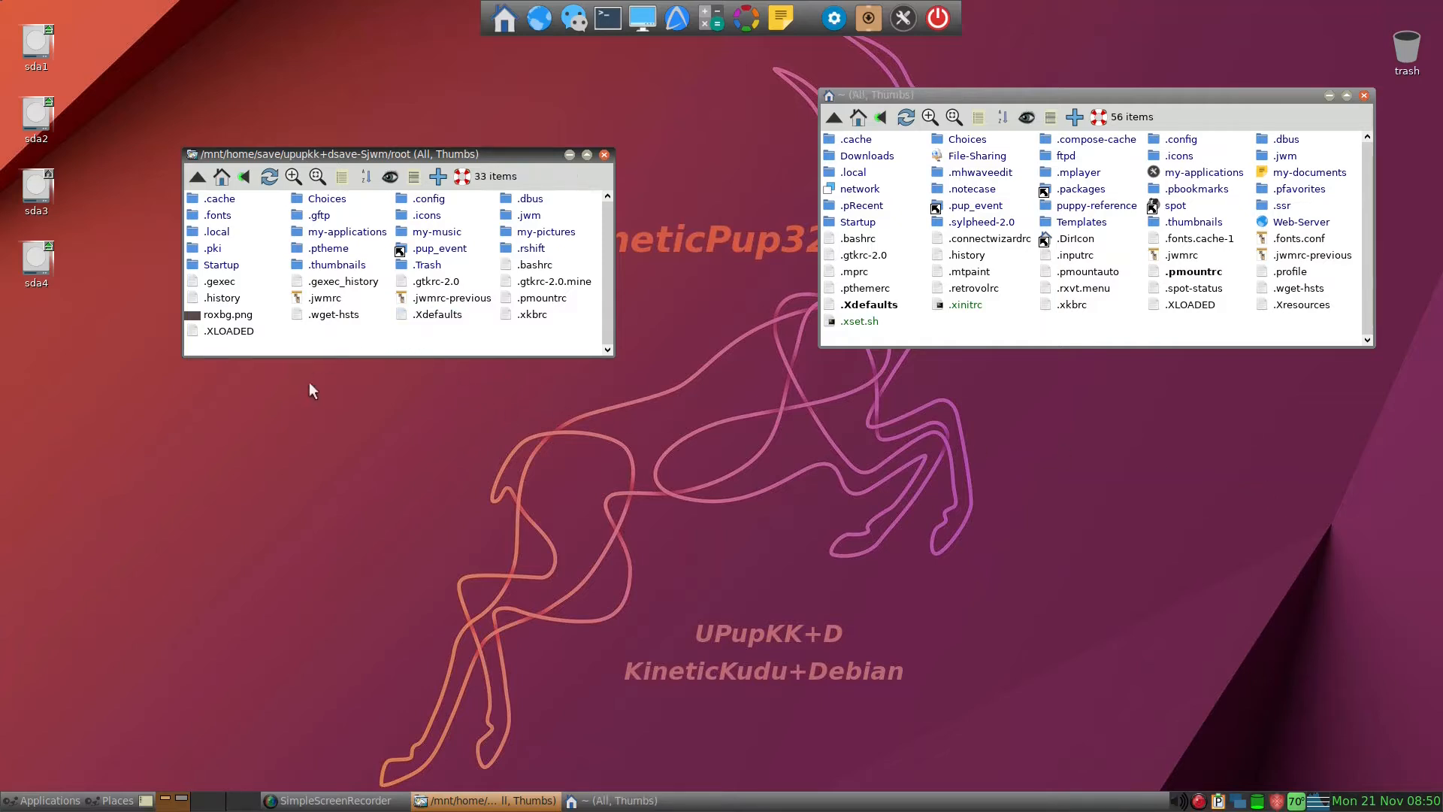
Copy .gtkrc-2.0, .gtkrc-2.0.mine and roxbg.png from the saved root folder into the home folder, overwriting the existing .gtkrc-2.0
{"action": "left_click", "coordinate": [435, 284]}
{"action": "left_click", "coordinate": [558, 283], "text": "ctrl"}
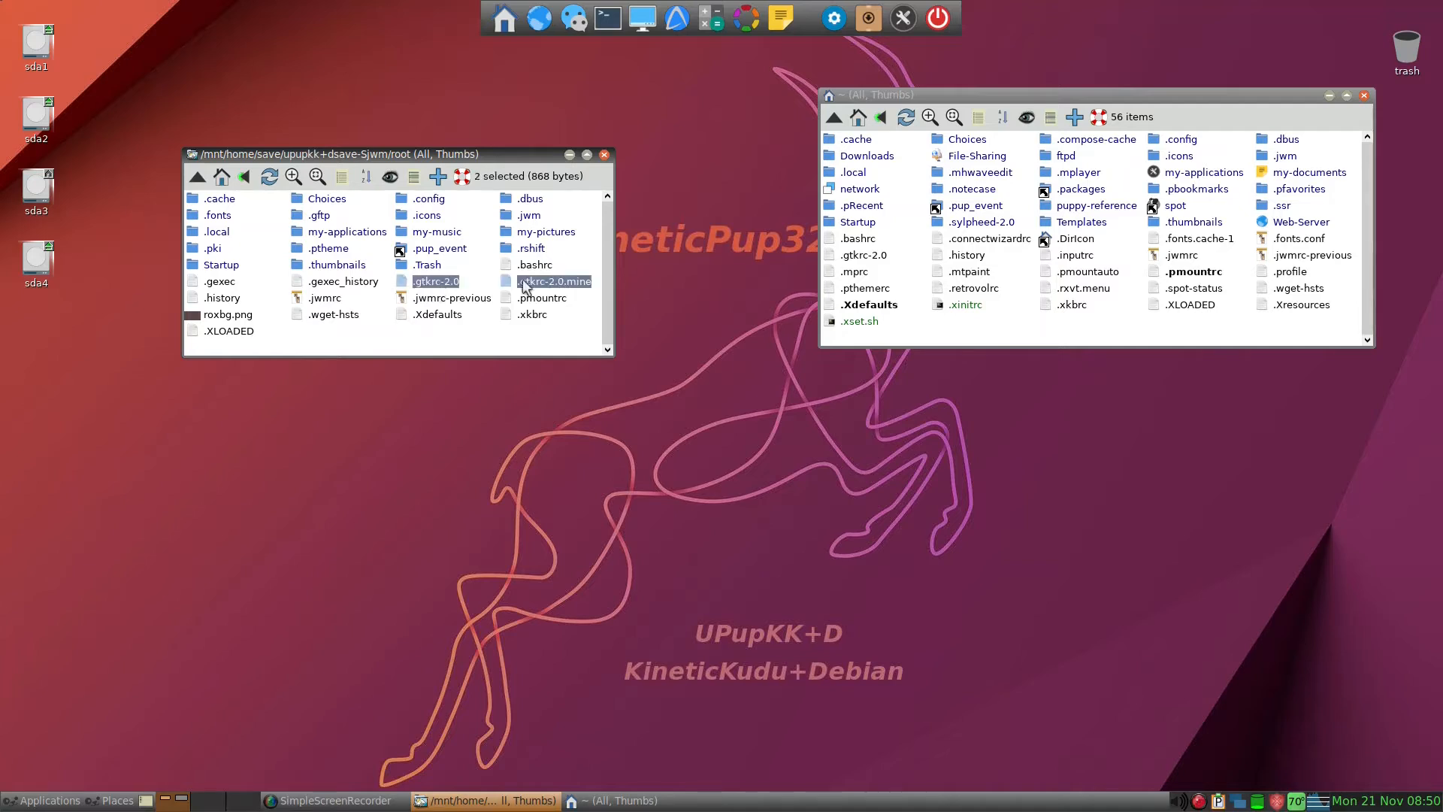
{"action": "left_click", "coordinate": [235, 319], "text": "ctrl"}
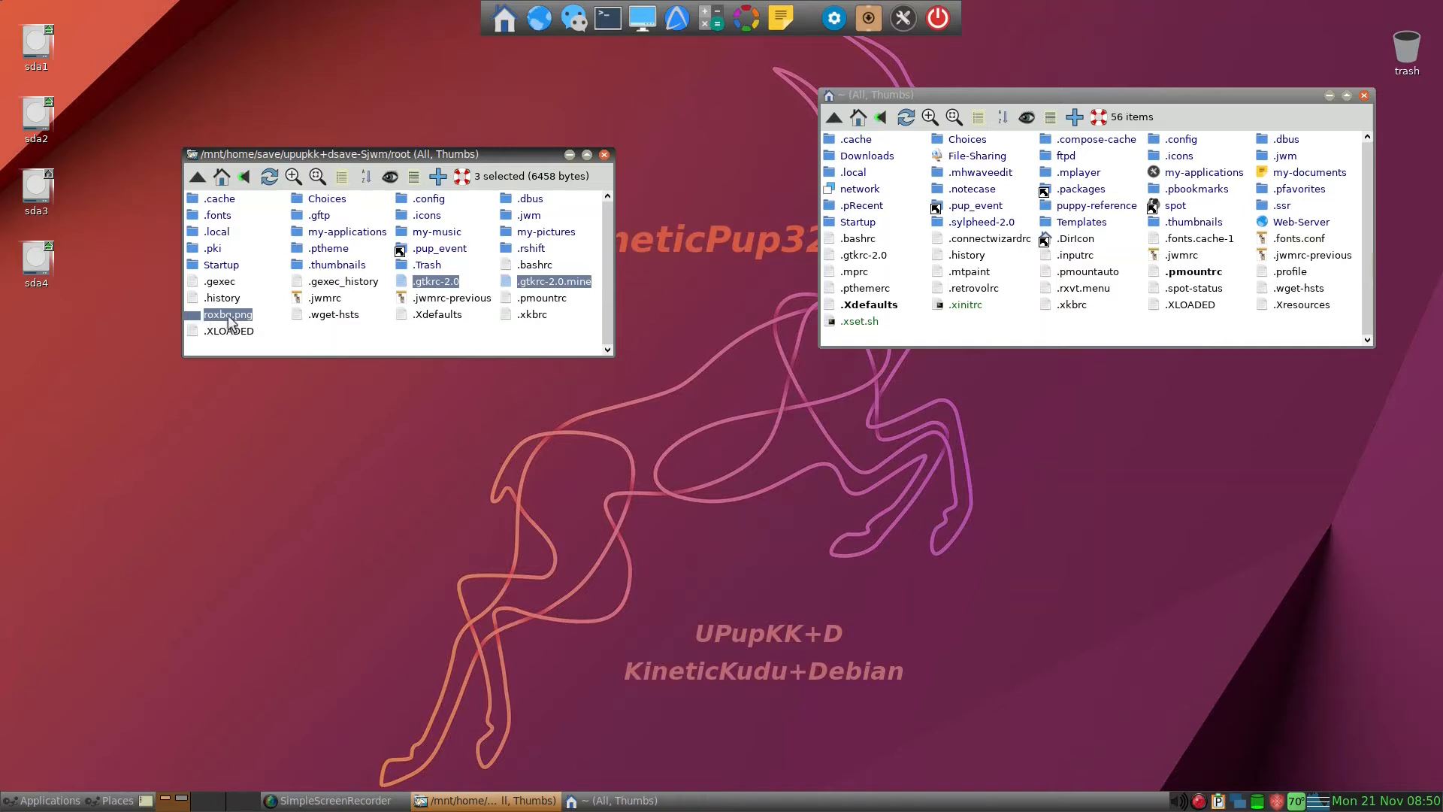
{"action": "left_click_drag", "start_coordinate": [229, 321], "coordinate": [1052, 330]}
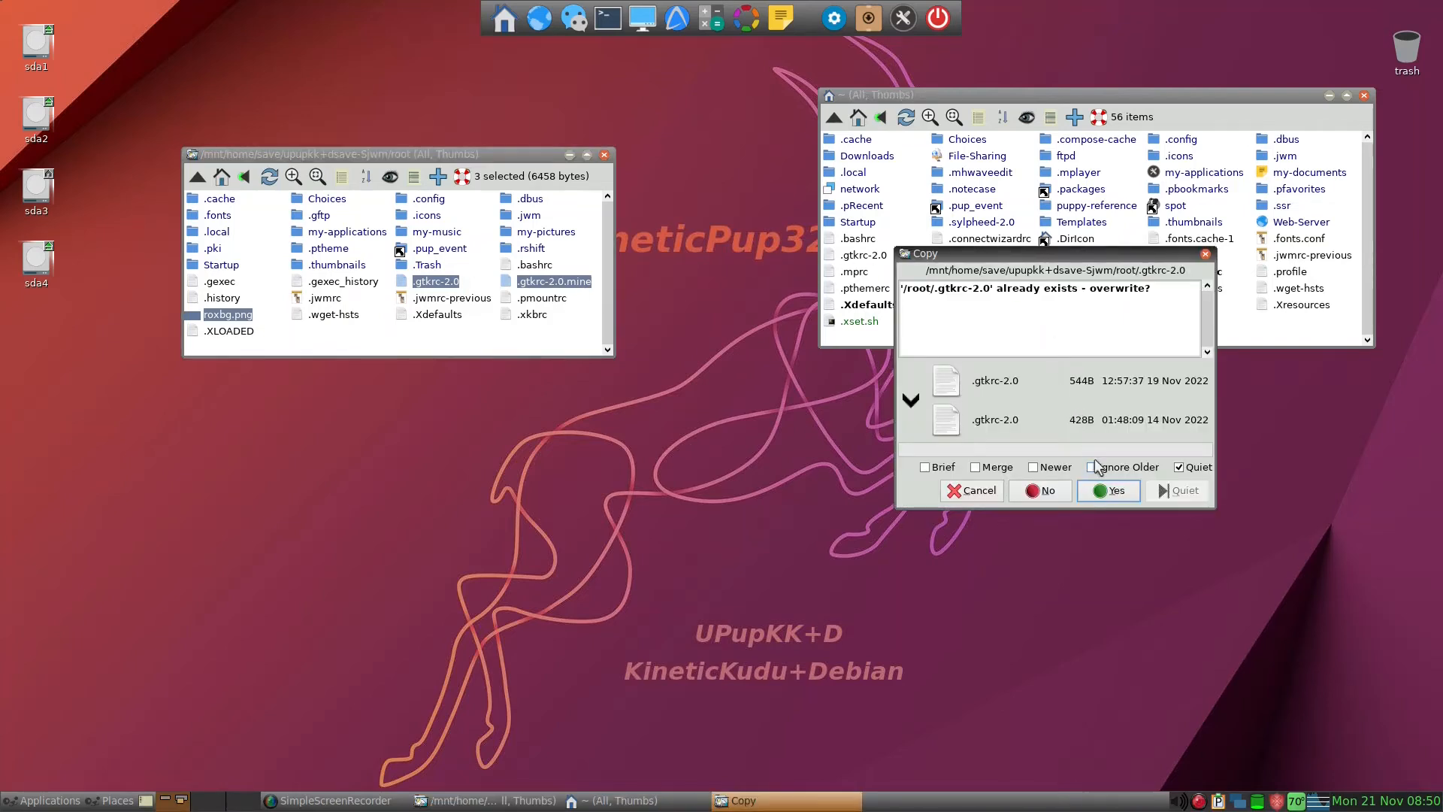
{"action": "left_click", "coordinate": [1108, 493]}
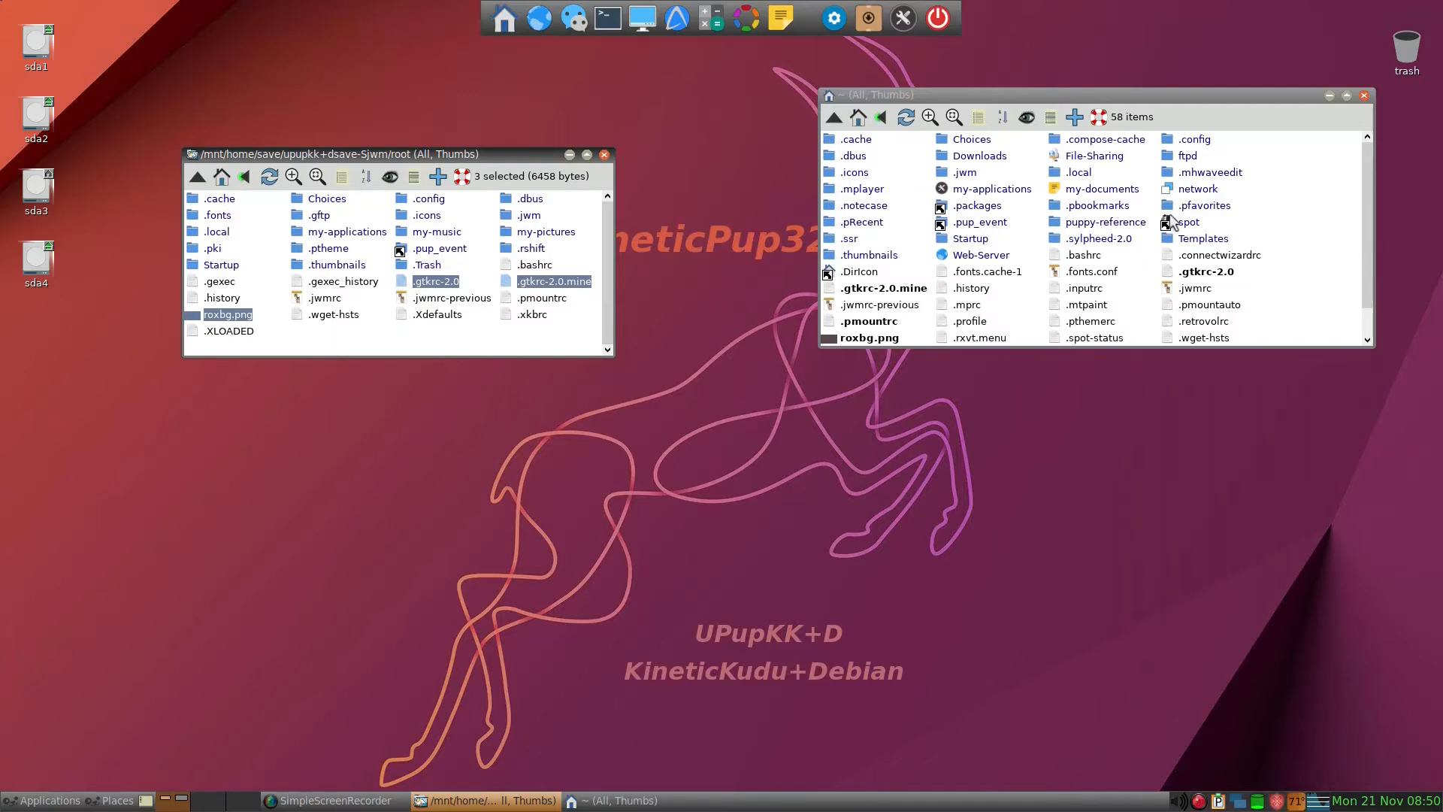
{"action": "left_click", "coordinate": [1282, 176]}
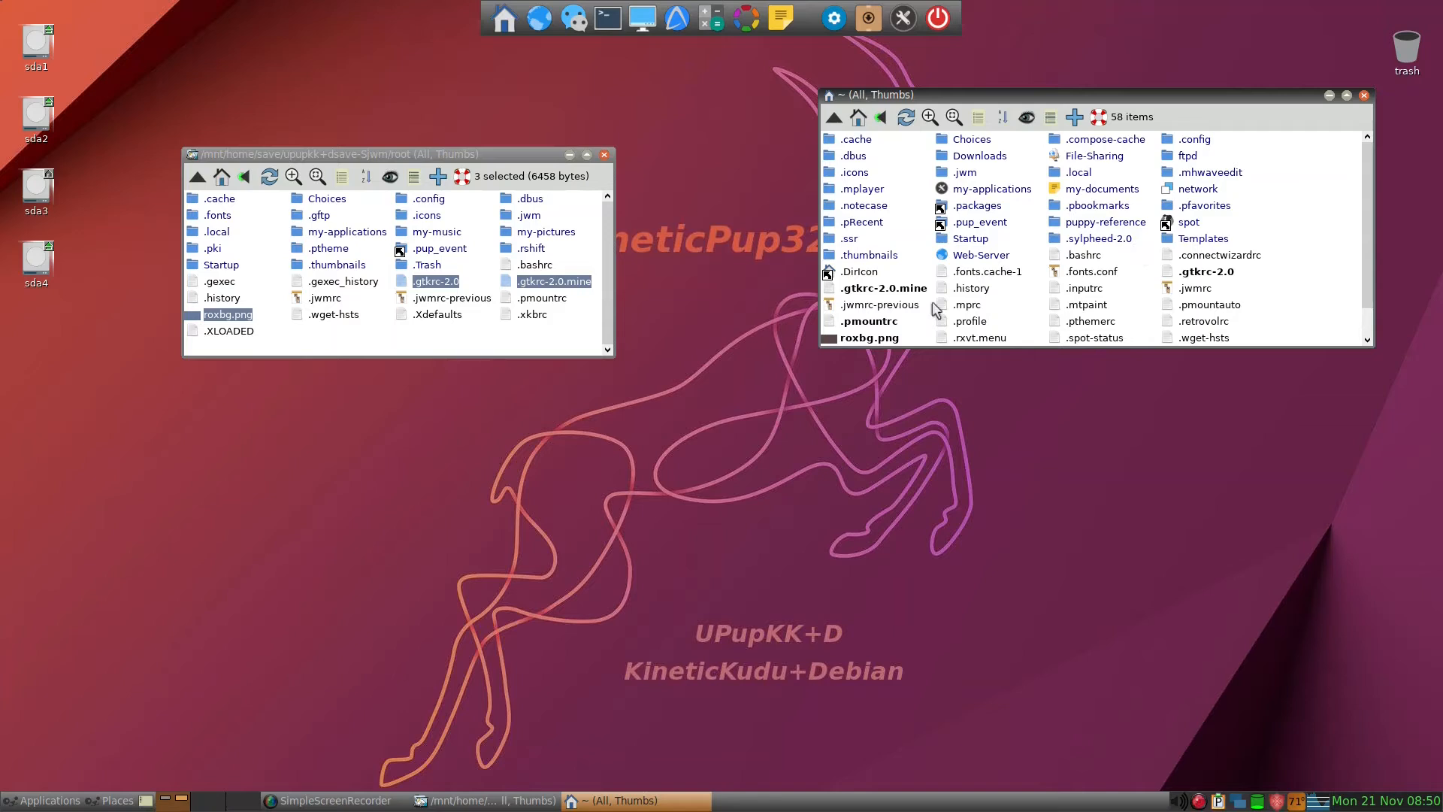
{"action": "left_click", "coordinate": [500, 350]}
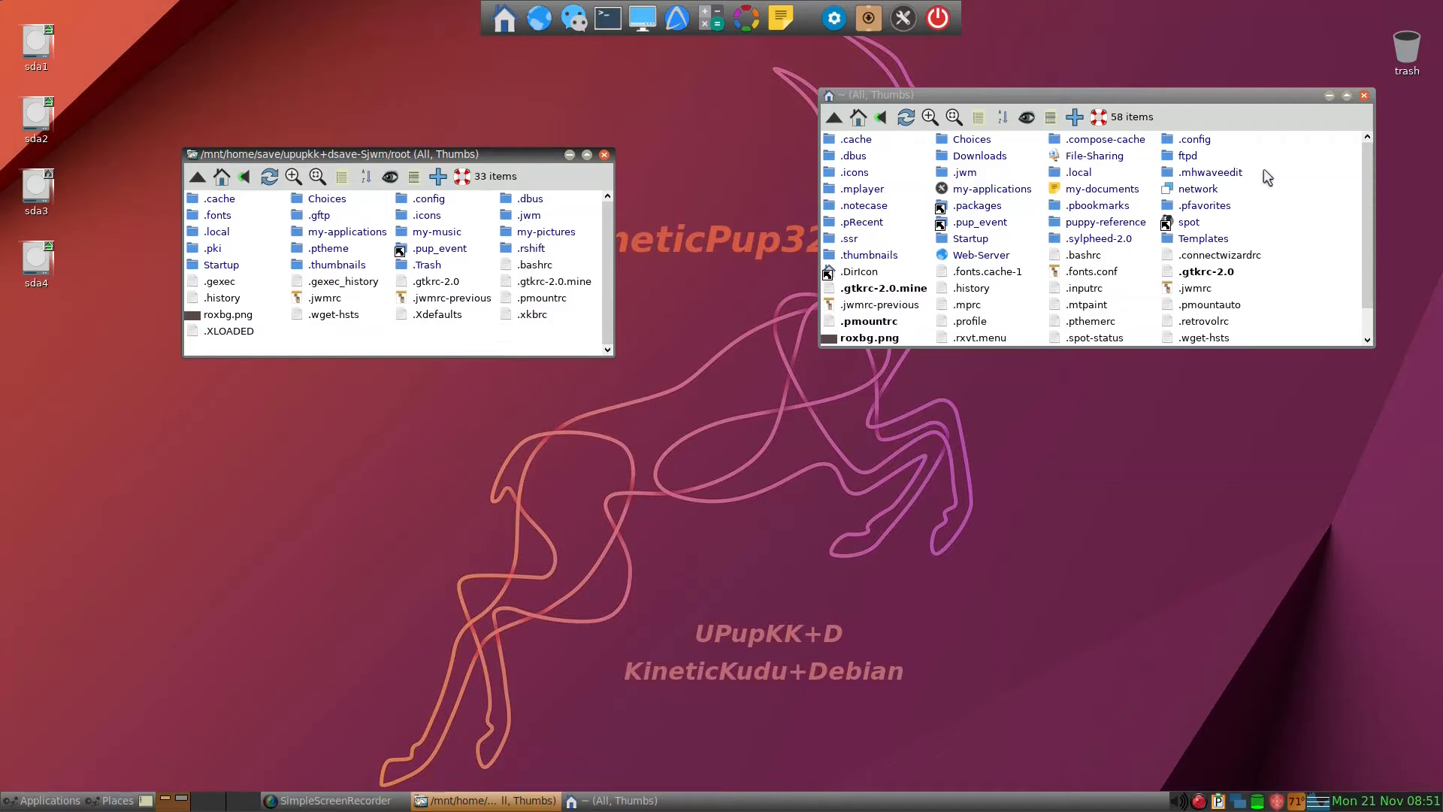
Check the P4 folder inside the saved my-pictures folder, then select my-pictures and Startup in the saved root folder
{"action": "left_click", "coordinate": [562, 233]}
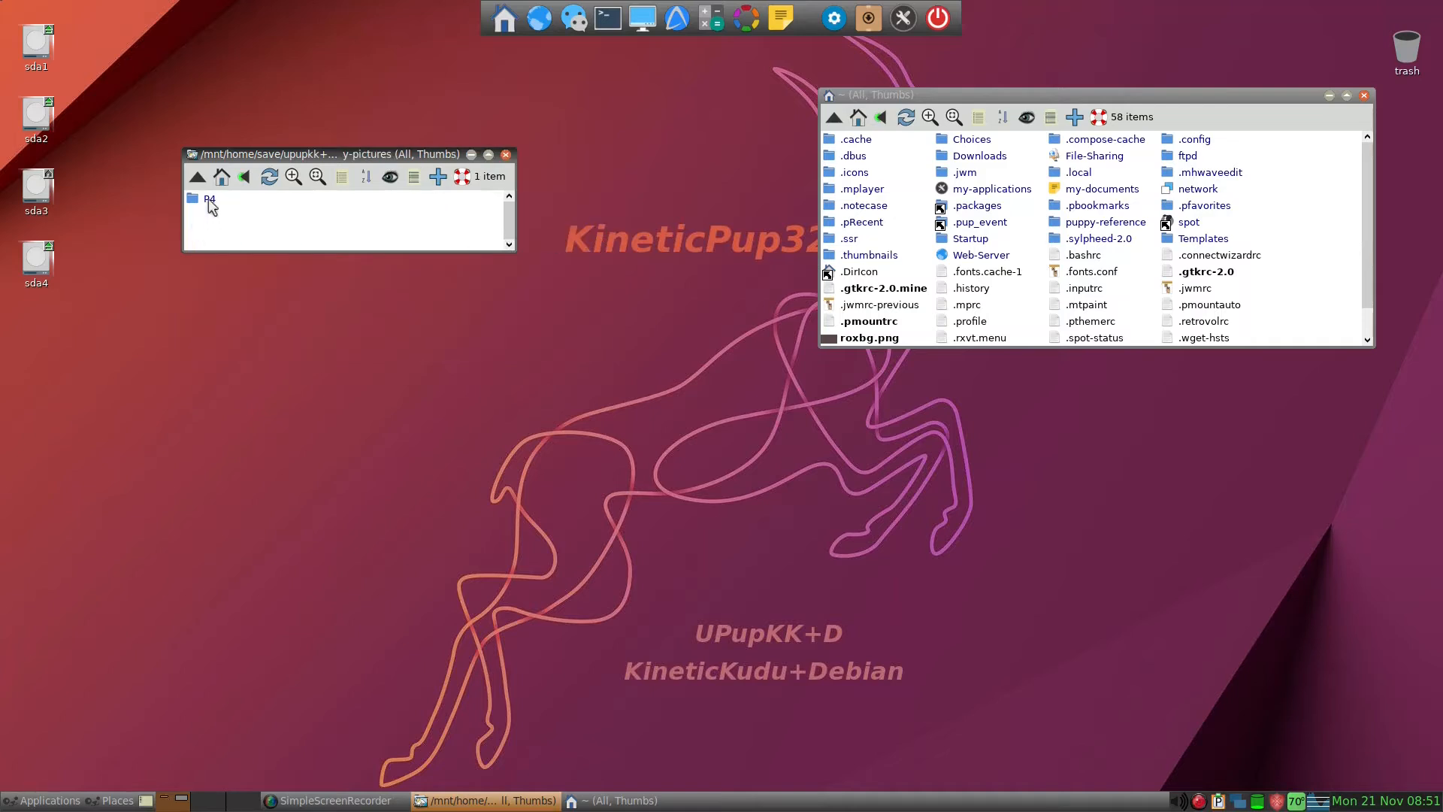
{"action": "left_click", "coordinate": [210, 199]}
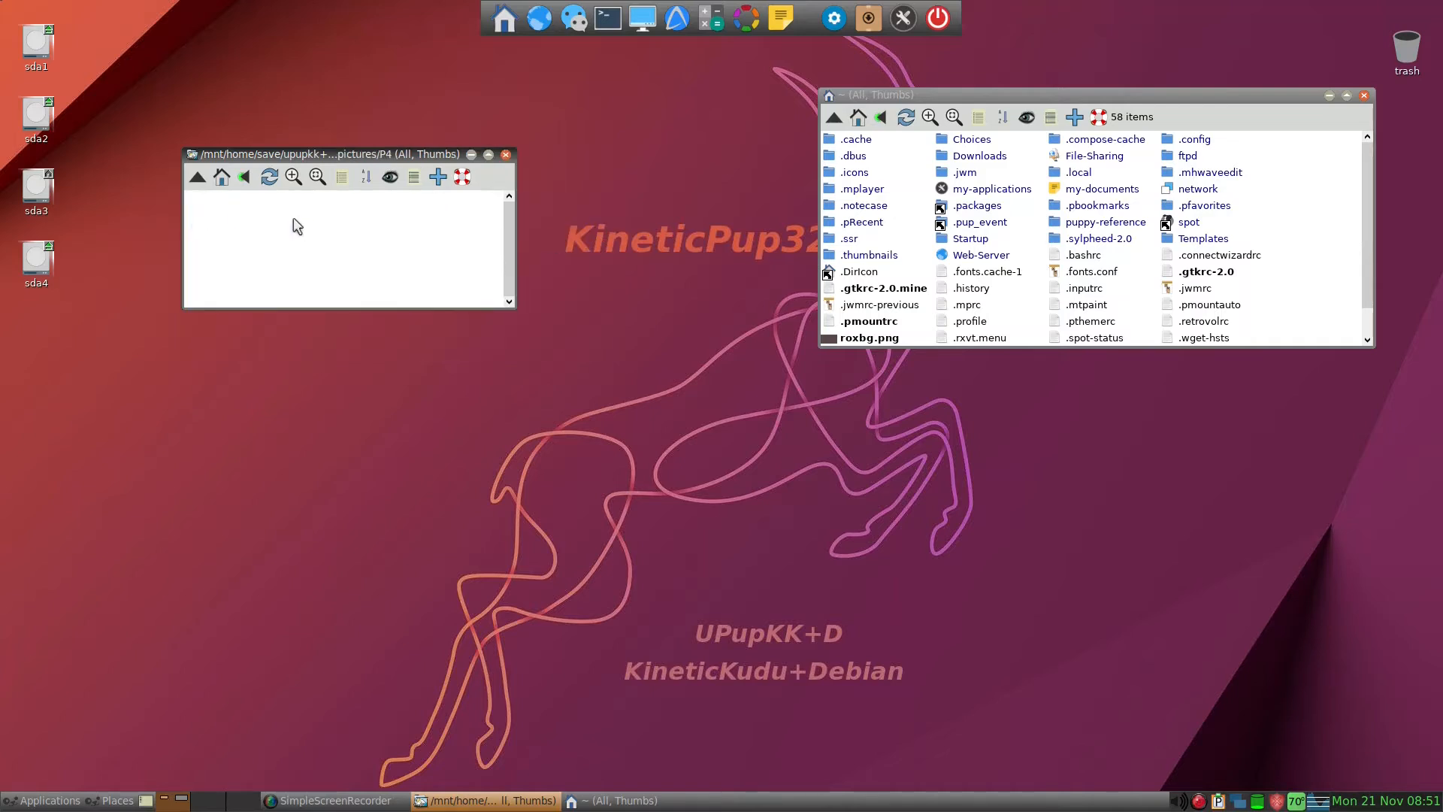
{"action": "key", "text": "BackSpace"}
{"action": "key", "text": "BackSpace"}
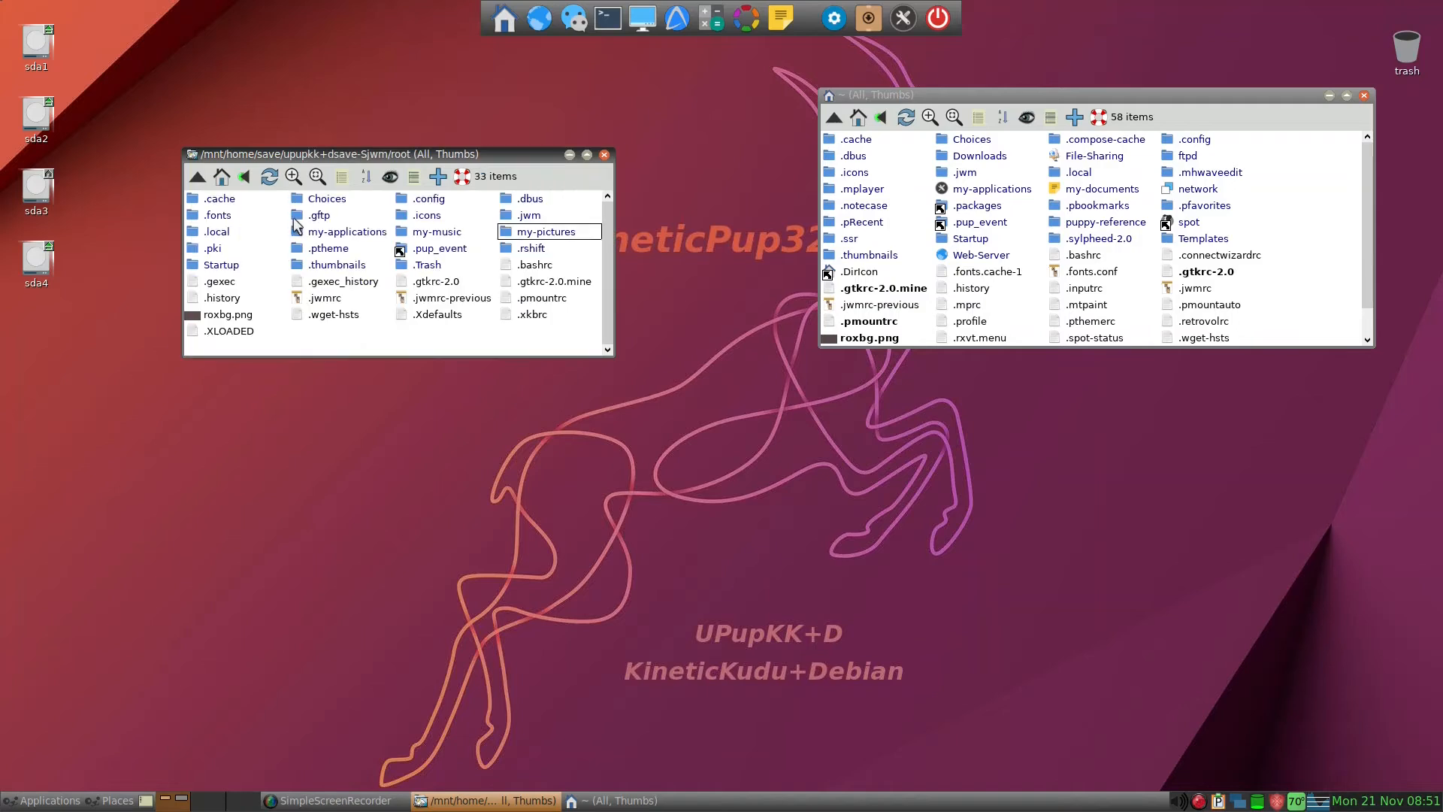
{"action": "left_click", "coordinate": [519, 232]}
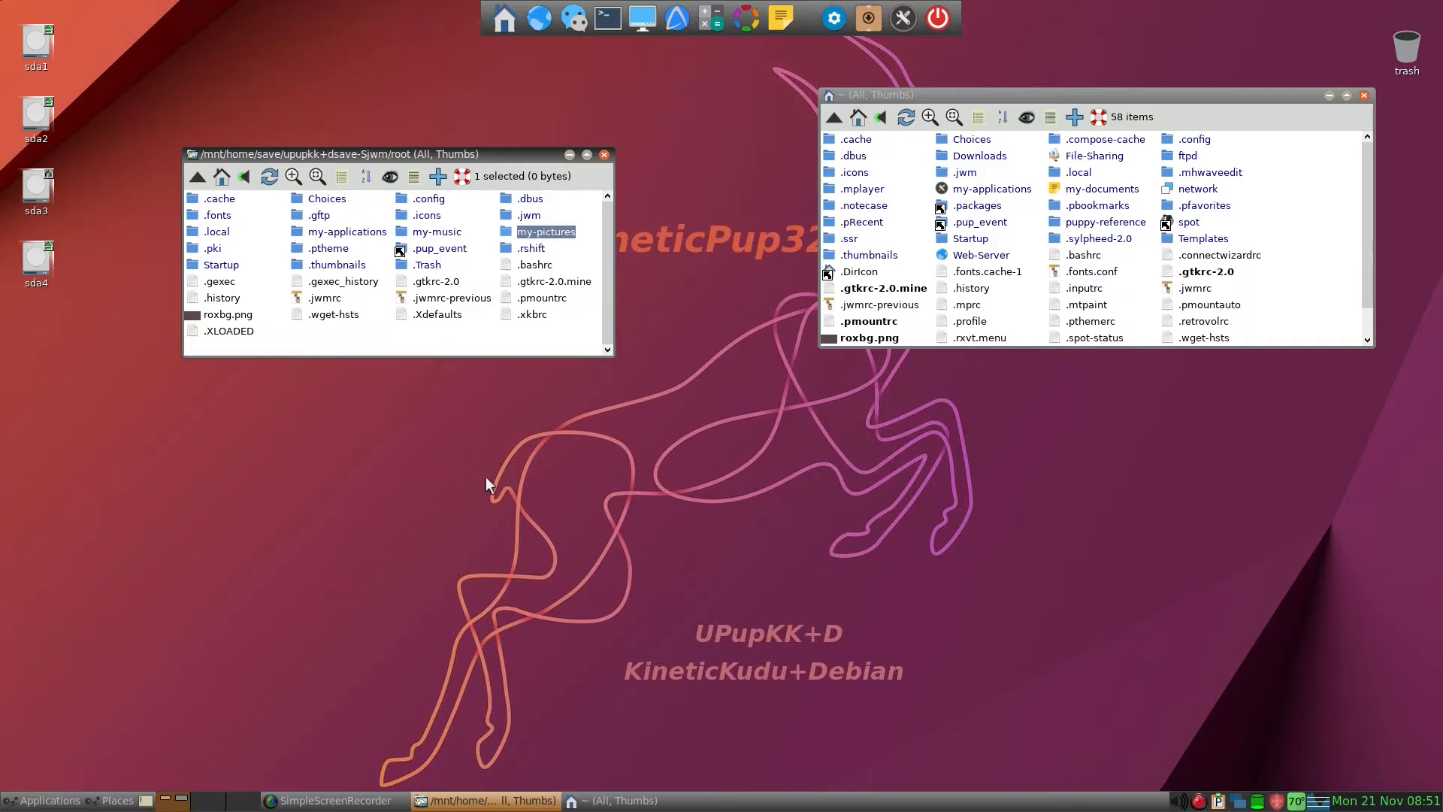
{"action": "left_click", "coordinate": [221, 268], "text": "ctrl"}
Delete README.txt, startup-sound, pmcputemp and redshiftgui_tray from ~/Startup with Force and Quiet enabled, and return to the home folder
{"action": "left_click", "coordinate": [965, 240]}
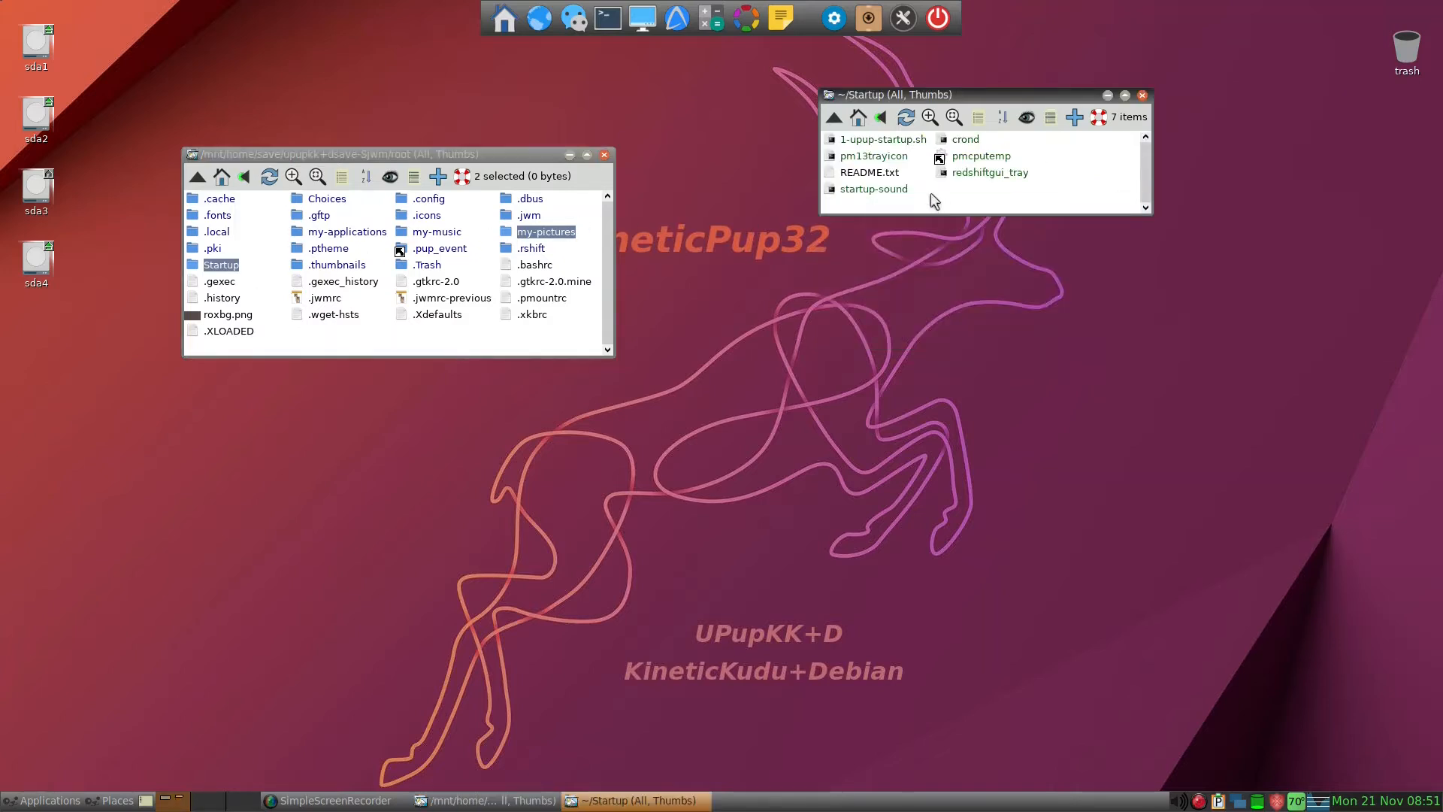
{"action": "left_click", "coordinate": [896, 173]}
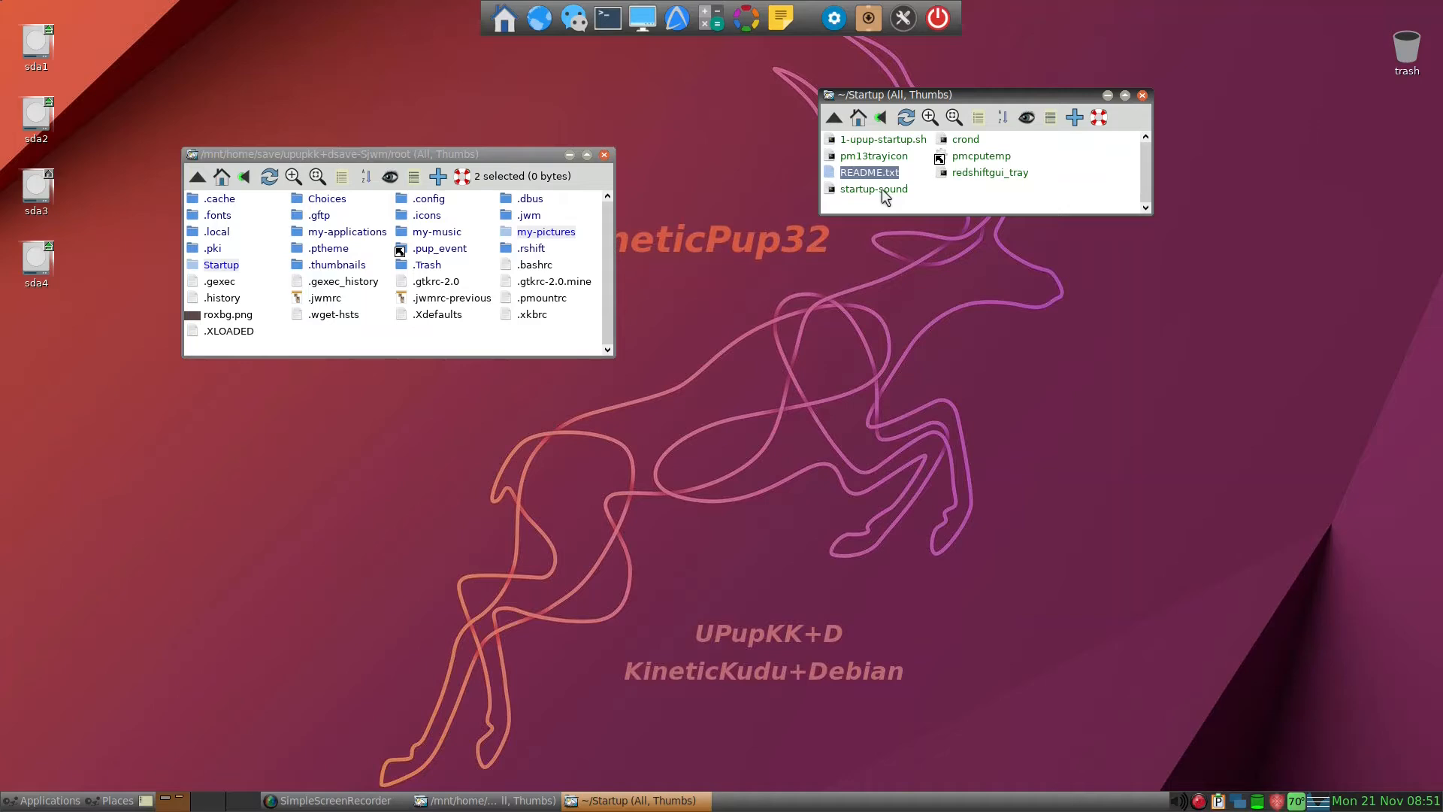
{"action": "left_click", "coordinate": [883, 193], "text": "ctrl"}
{"action": "left_click", "coordinate": [999, 156], "text": "ctrl"}
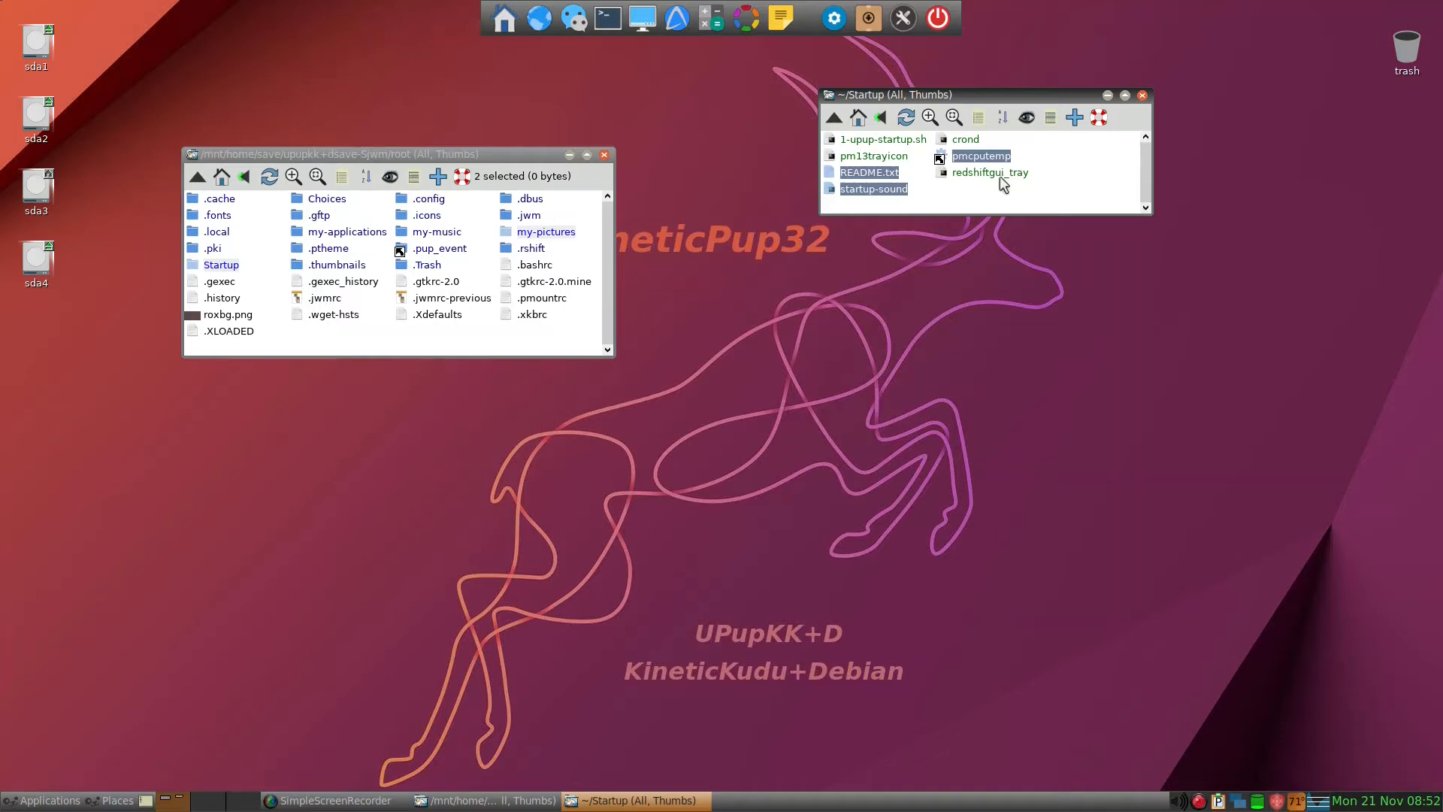
{"action": "left_click", "coordinate": [1001, 178], "text": "ctrl"}
{"action": "right_click", "coordinate": [999, 173]}
{"action": "mouse_move", "coordinate": [999, 173]}
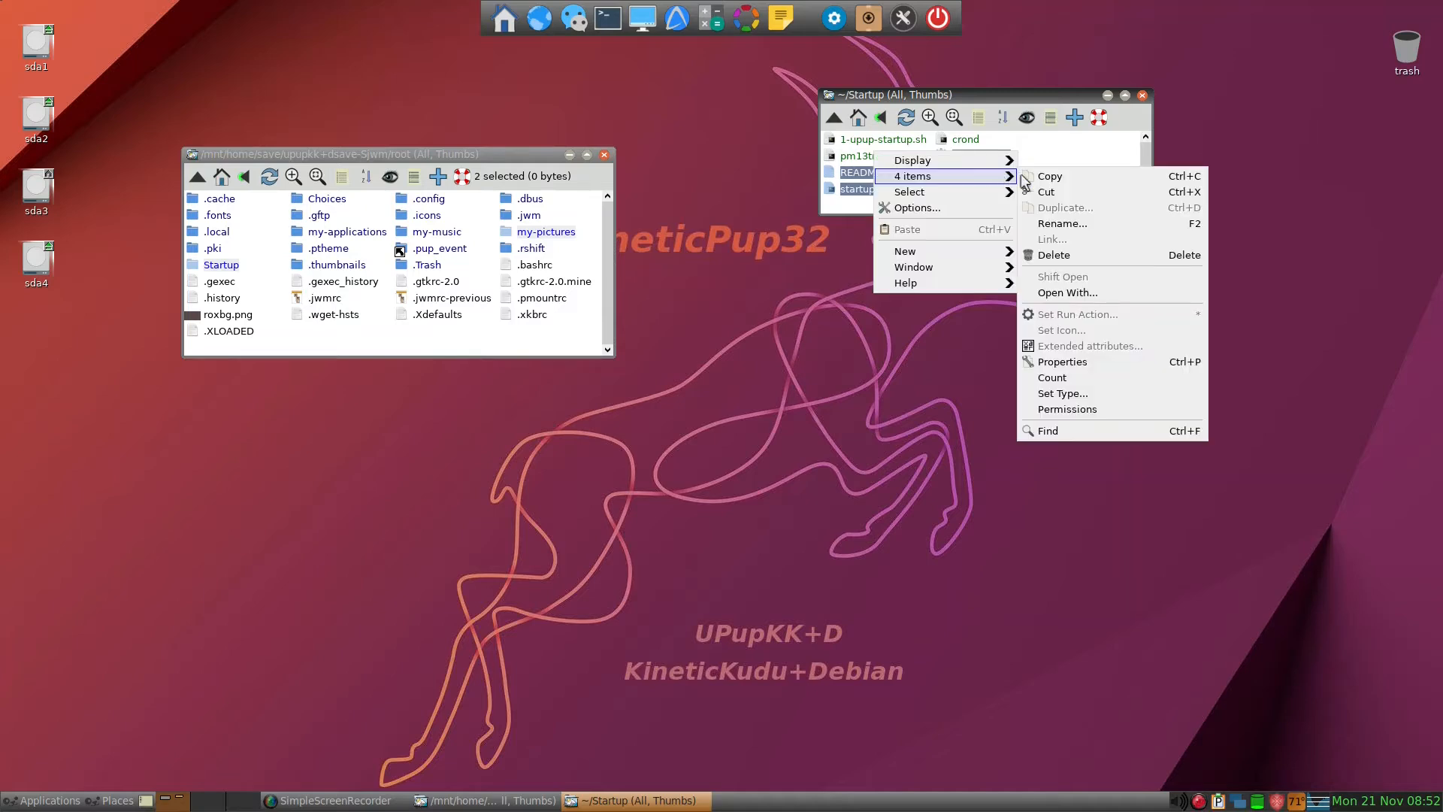
{"action": "left_click", "coordinate": [1064, 257]}
{"action": "left_click", "coordinate": [1149, 361]}
{"action": "left_click", "coordinate": [1191, 359]}
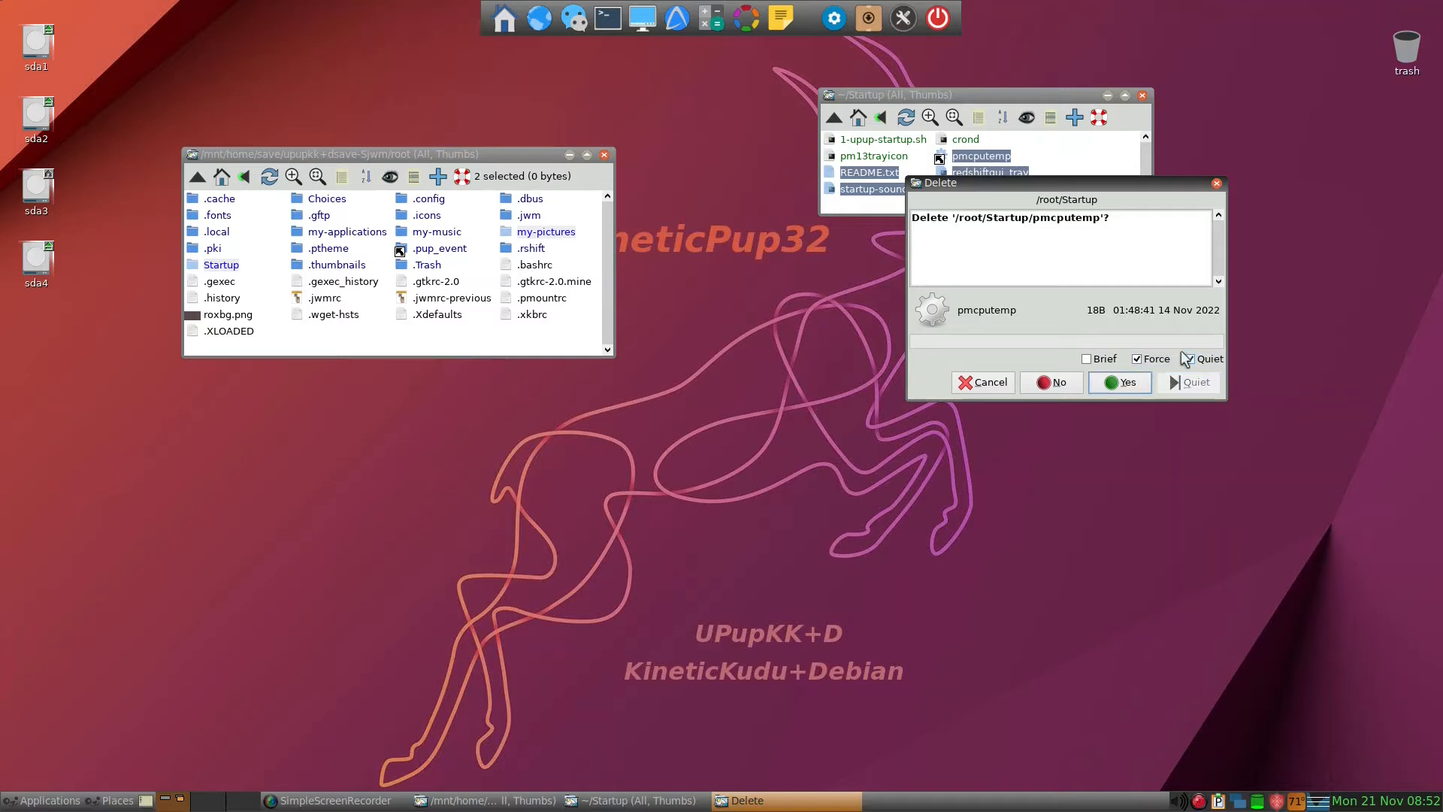
{"action": "left_click", "coordinate": [1102, 380]}
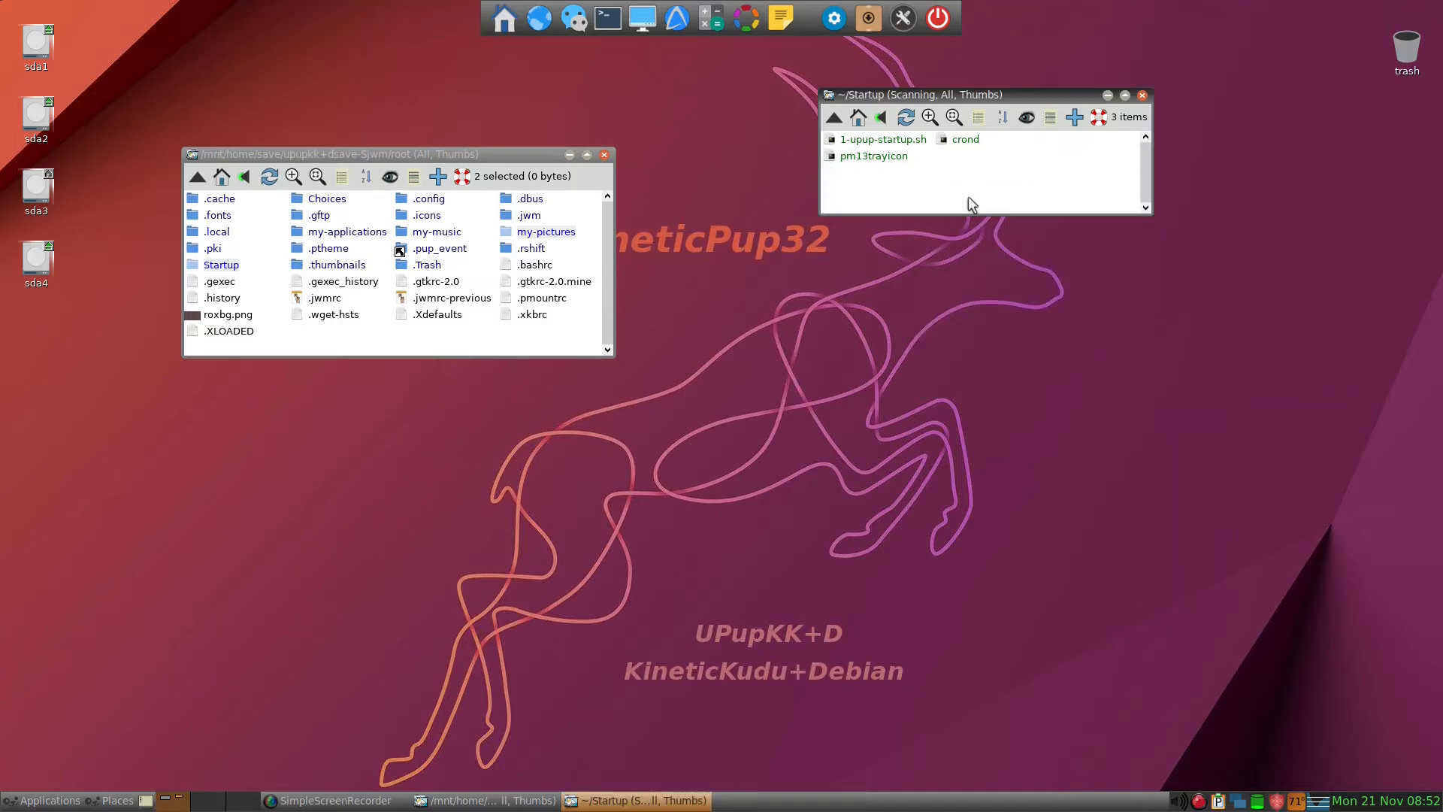
{"action": "key", "text": "BackSpace"}
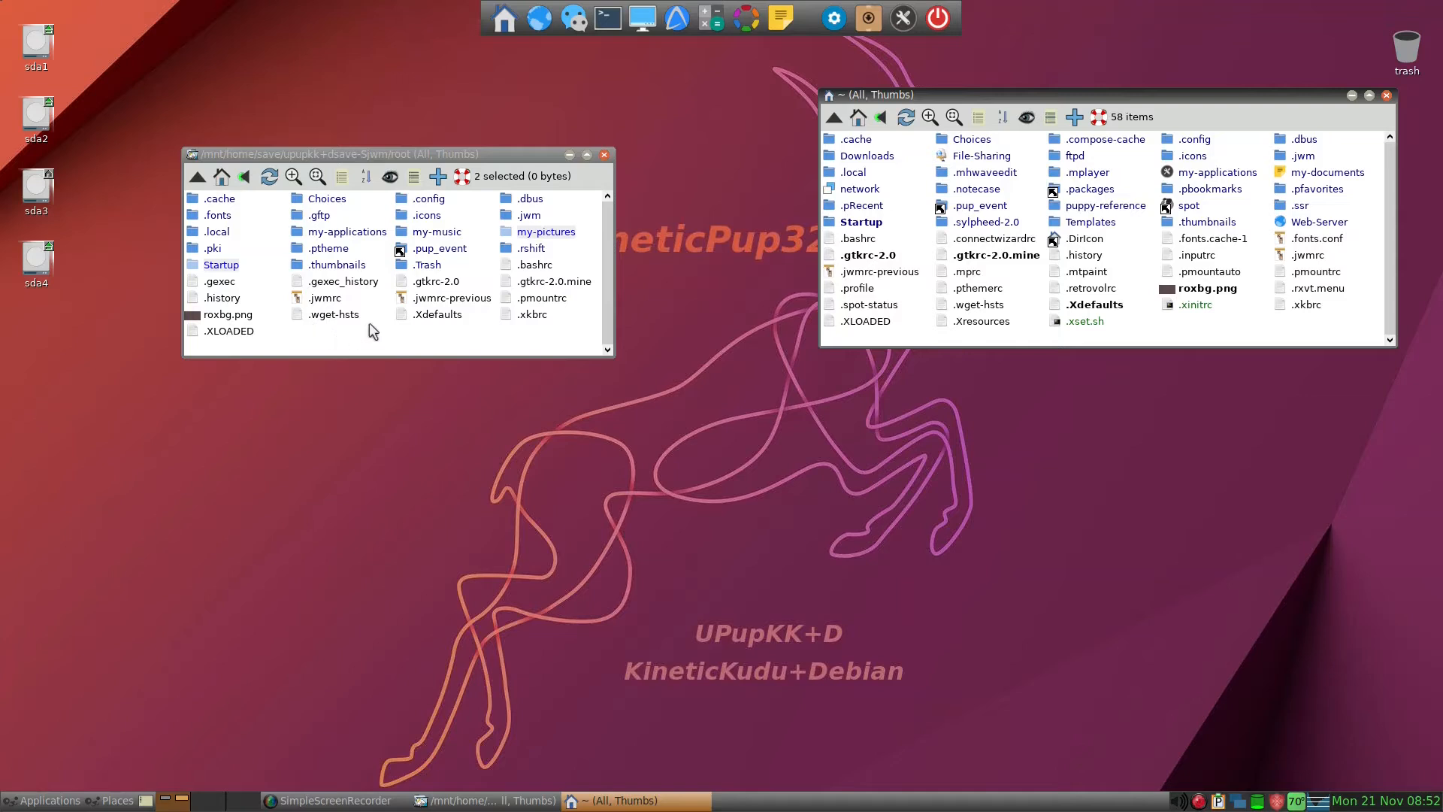
Add .Trash to the saved root folder's selection, deselect Startup, and check the contents of ~/my-applications/bin
{"action": "left_click", "coordinate": [418, 266], "text": "ctrl"}
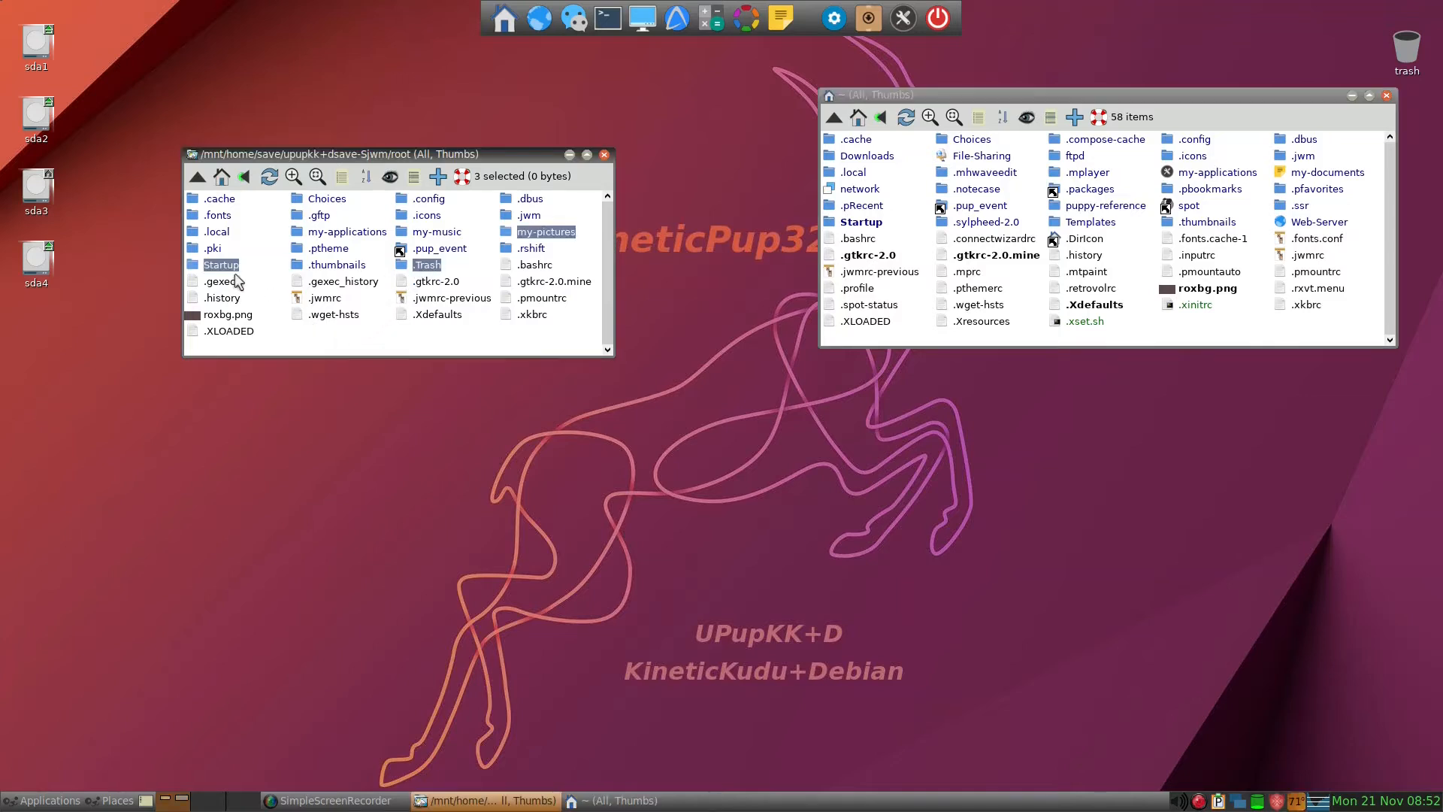
{"action": "left_click", "coordinate": [222, 267], "text": "ctrl"}
{"action": "left_click", "coordinate": [1187, 176]}
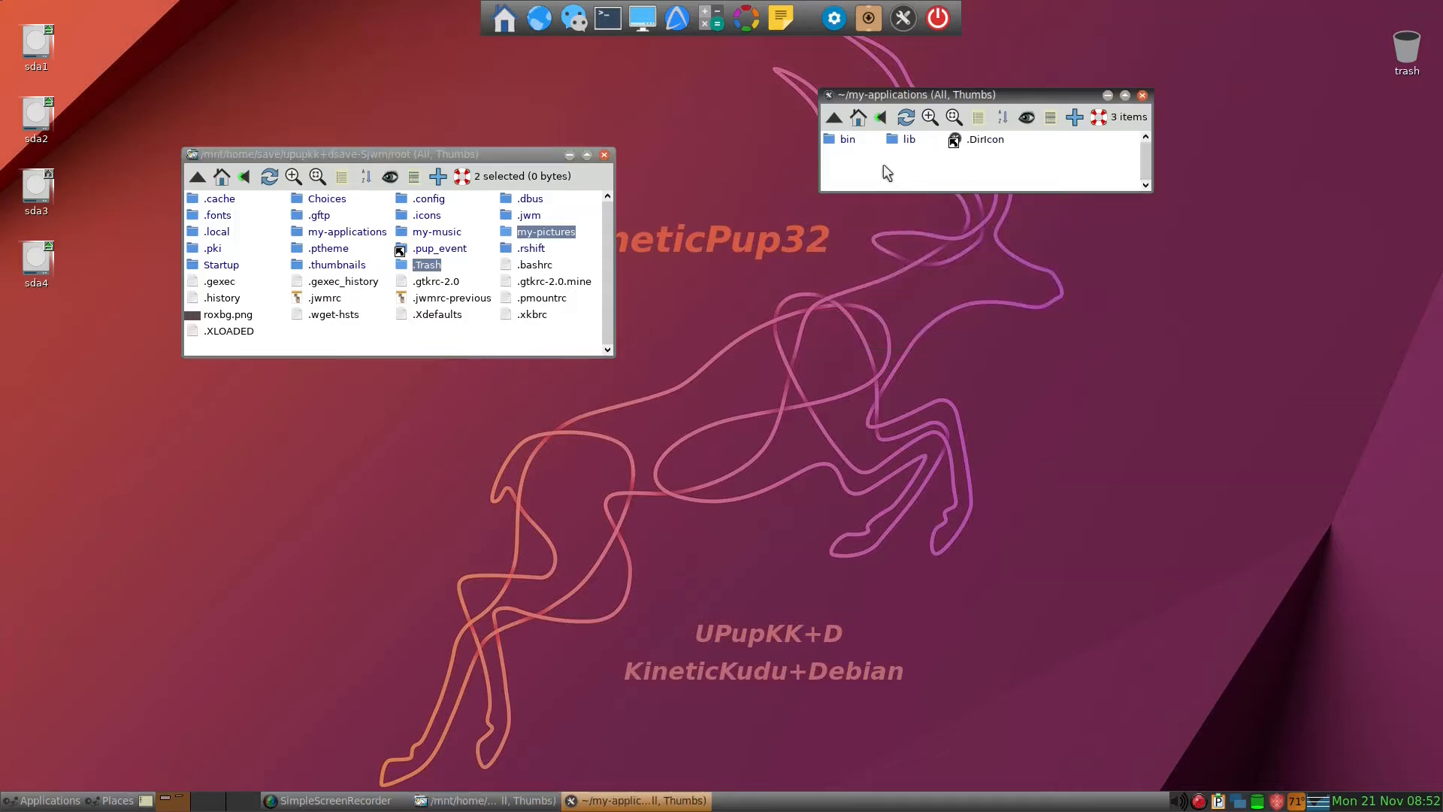
{"action": "left_click", "coordinate": [847, 140]}
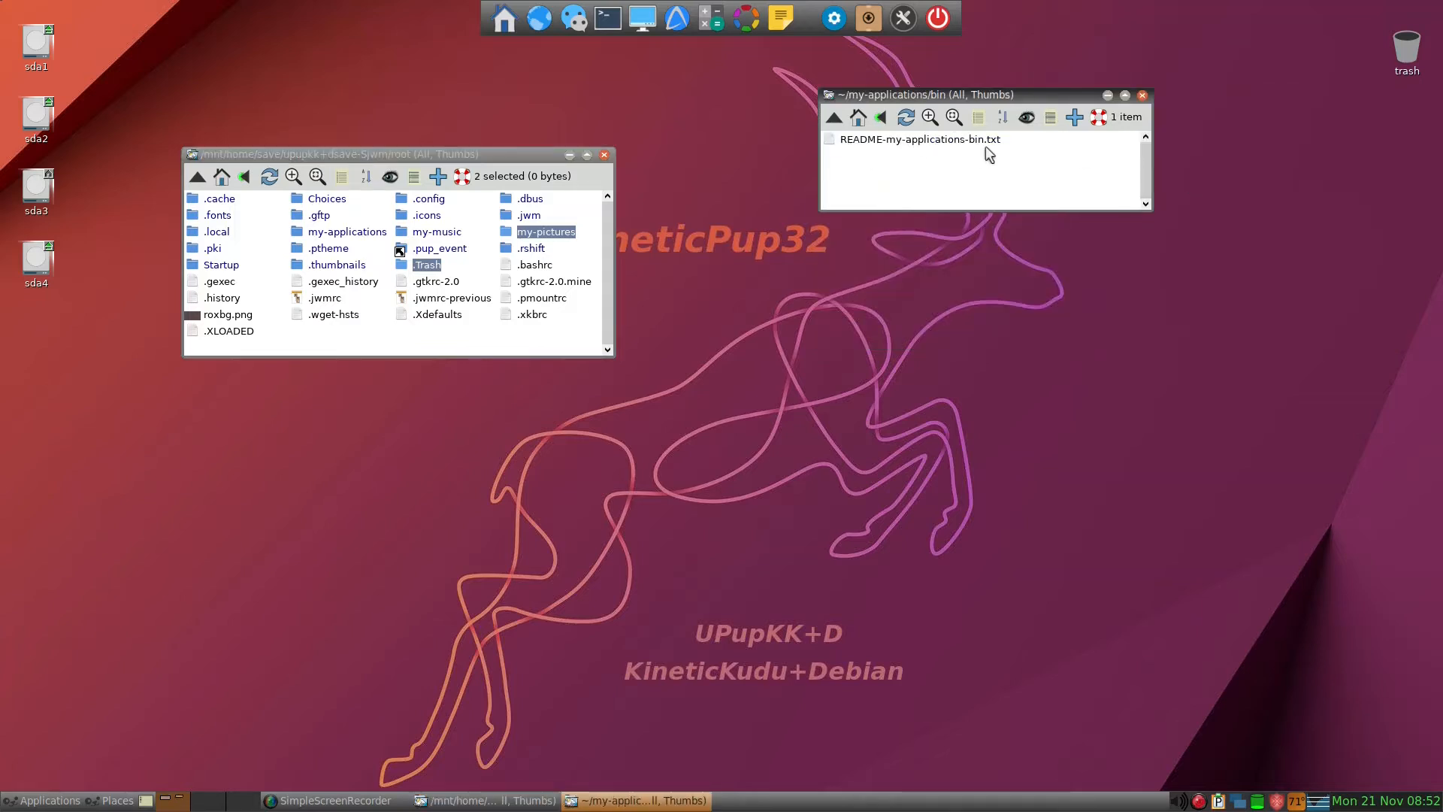
{"action": "key", "text": "BackSpace"}
{"action": "key", "text": "BackSpace"}
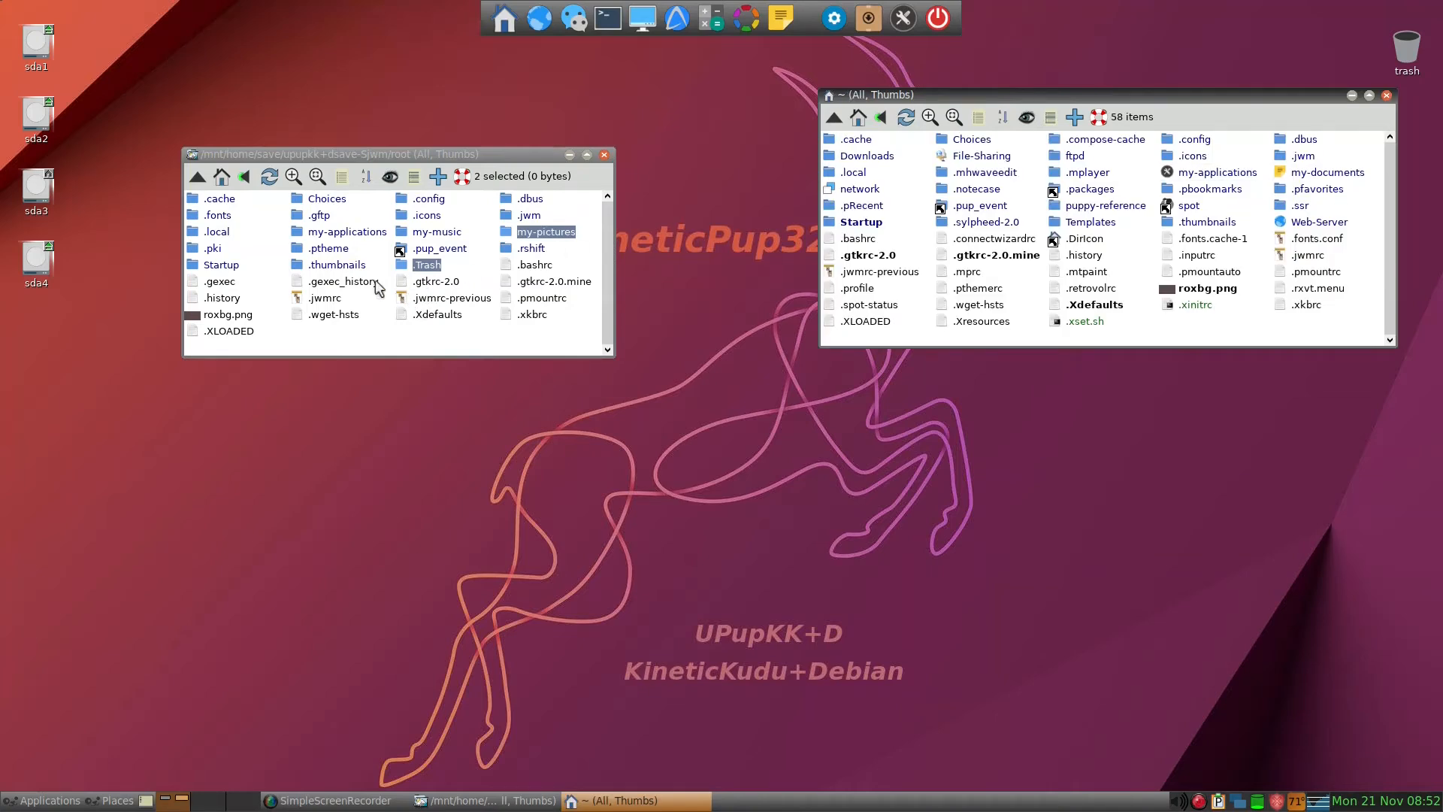
Copy .fonts, .gftp, my-applications, my-pictures and .Trash from the saved root folder into the home folder with Ignore Older, Newer, Merge and Brief enabled
{"action": "left_click", "coordinate": [343, 233], "text": "ctrl"}
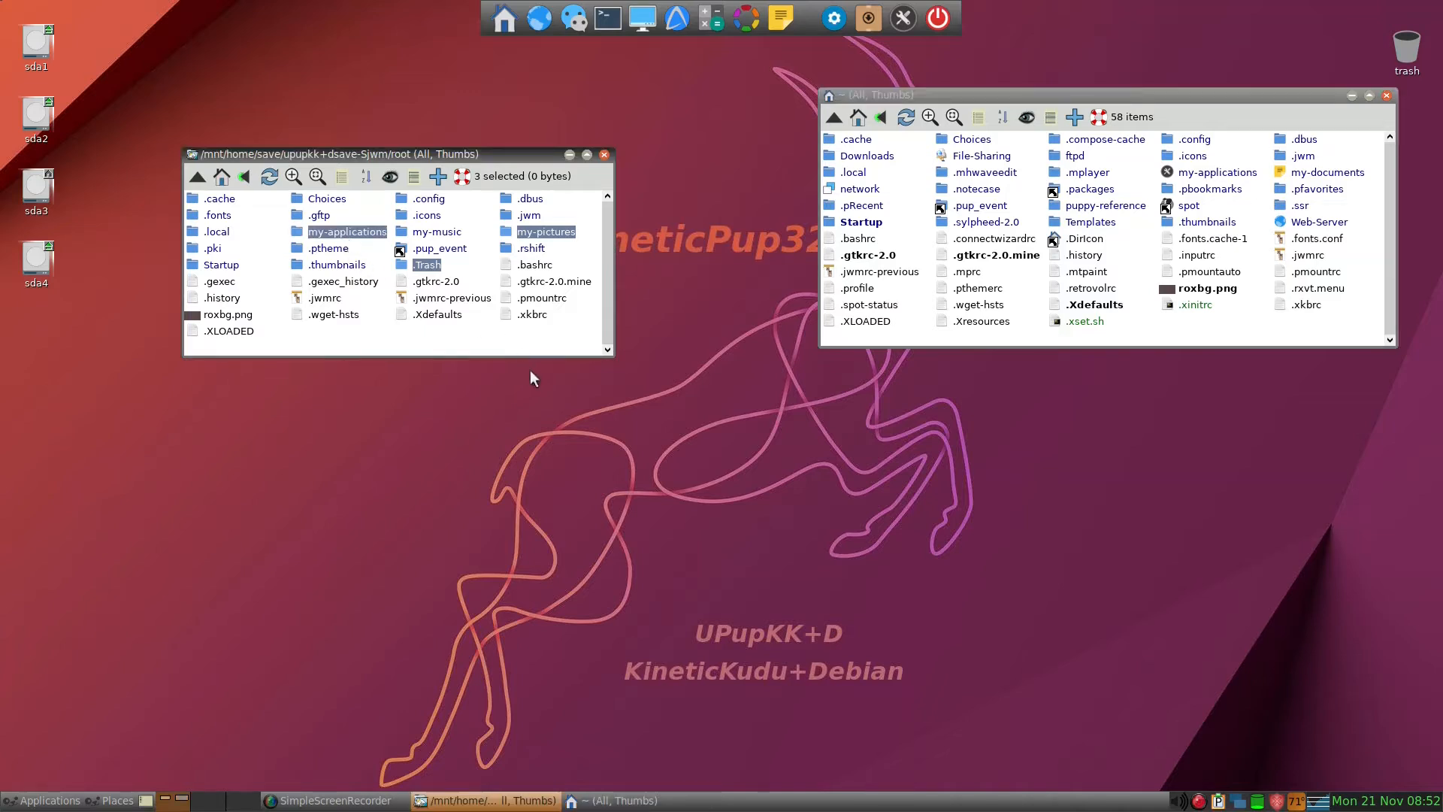
{"action": "left_click", "coordinate": [322, 220], "text": "ctrl"}
{"action": "left_click", "coordinate": [220, 220], "text": "ctrl"}
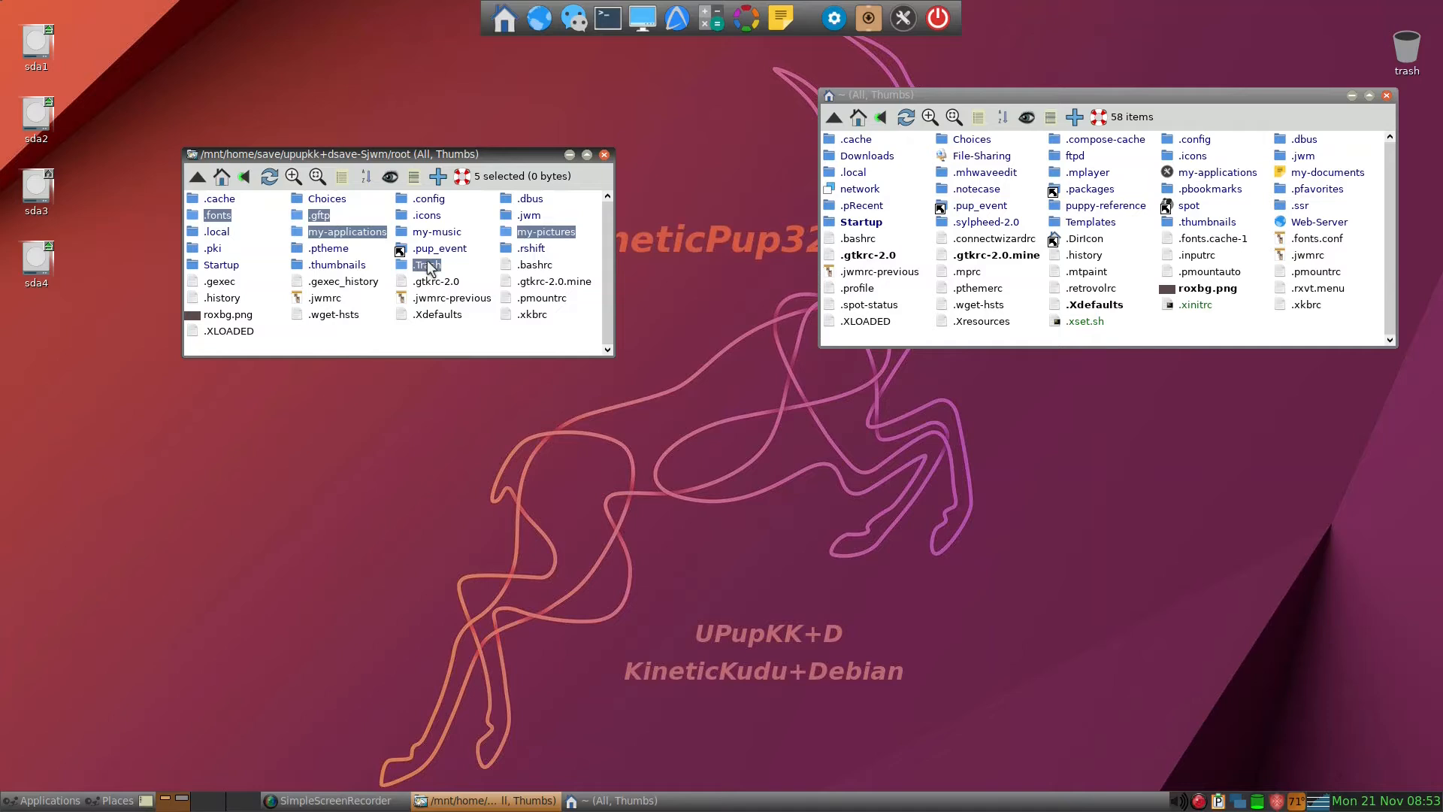
{"action": "left_click_drag", "start_coordinate": [428, 267], "coordinate": [1007, 338]}
{"action": "left_click", "coordinate": [1048, 479]}
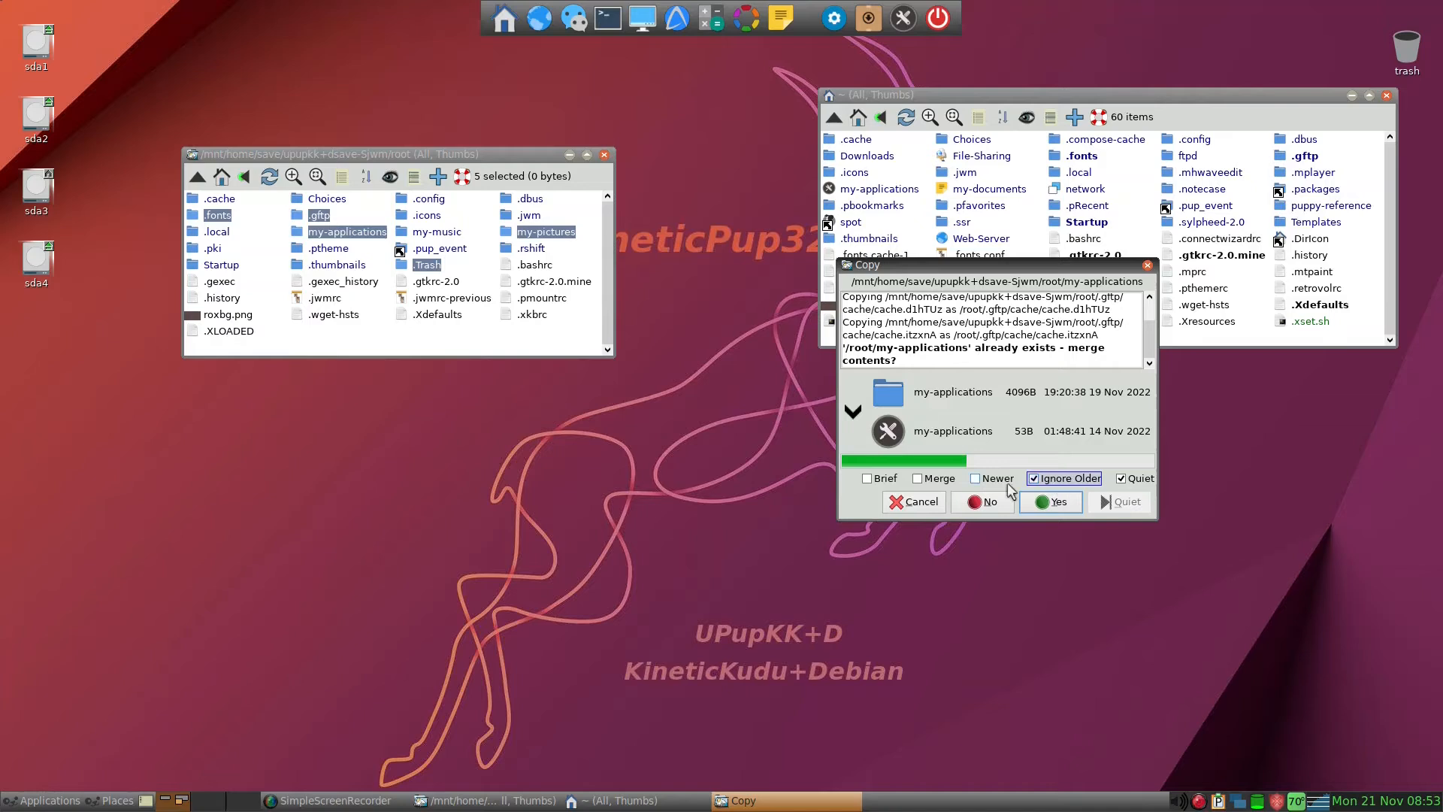
{"action": "left_click", "coordinate": [981, 481]}
{"action": "left_click", "coordinate": [927, 482]}
{"action": "left_click", "coordinate": [880, 481]}
{"action": "left_click", "coordinate": [1050, 502]}
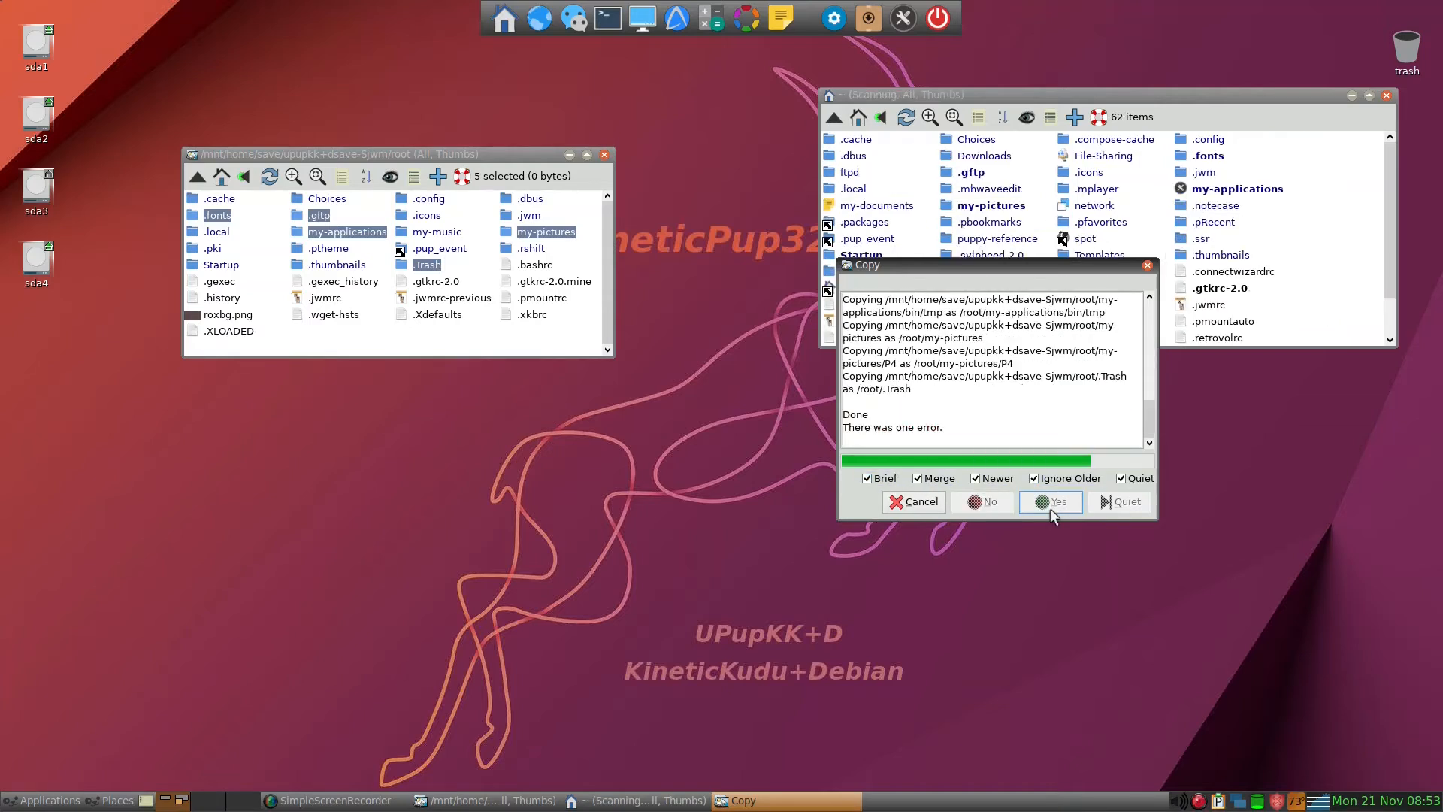
{"action": "left_click", "coordinate": [913, 503]}
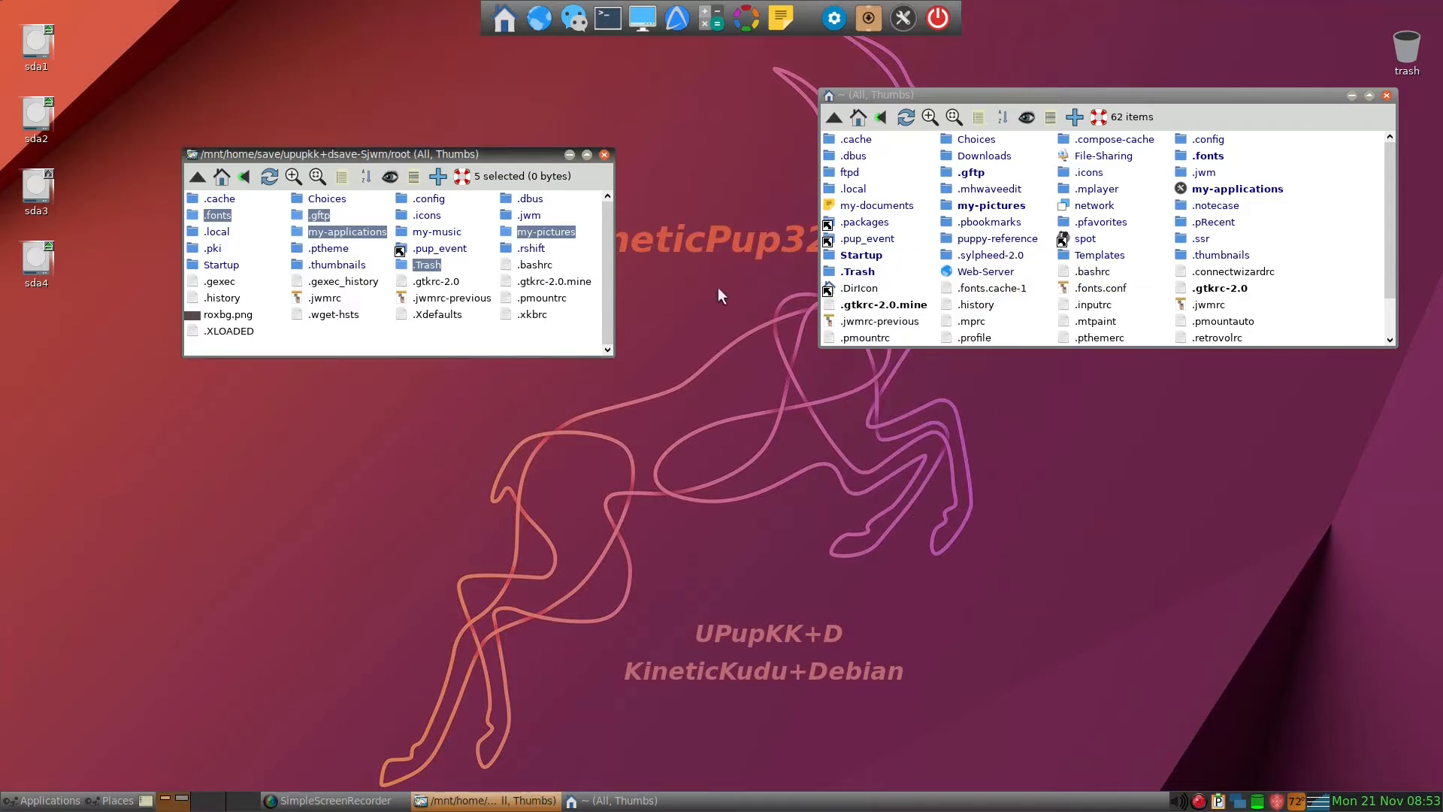
{"action": "left_click", "coordinate": [590, 331]}
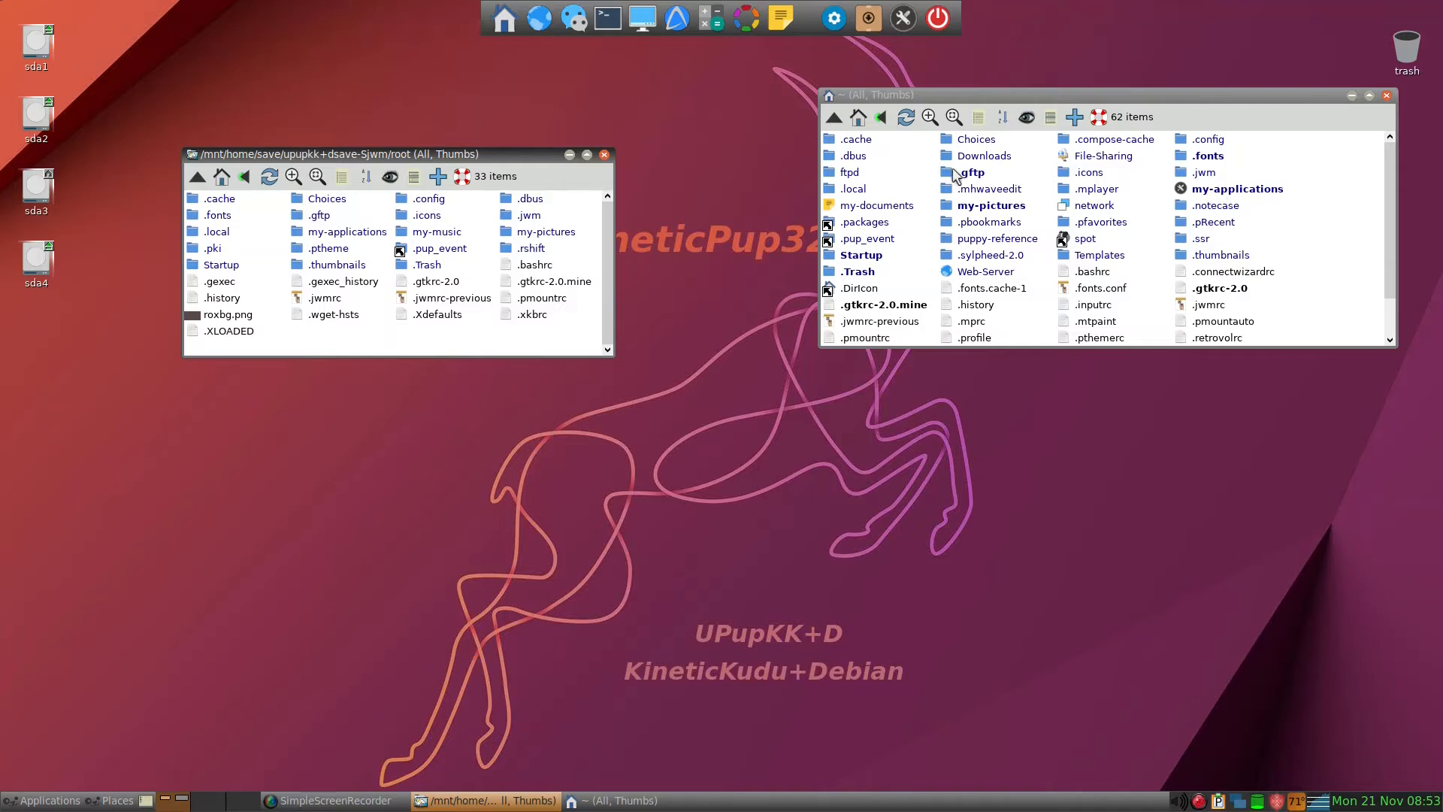
Open the home and saved .config folders, and delete rox.sourceforge.net from ~/.config with Quiet, Force and Brief enabled
{"action": "left_click", "coordinate": [1180, 144]}
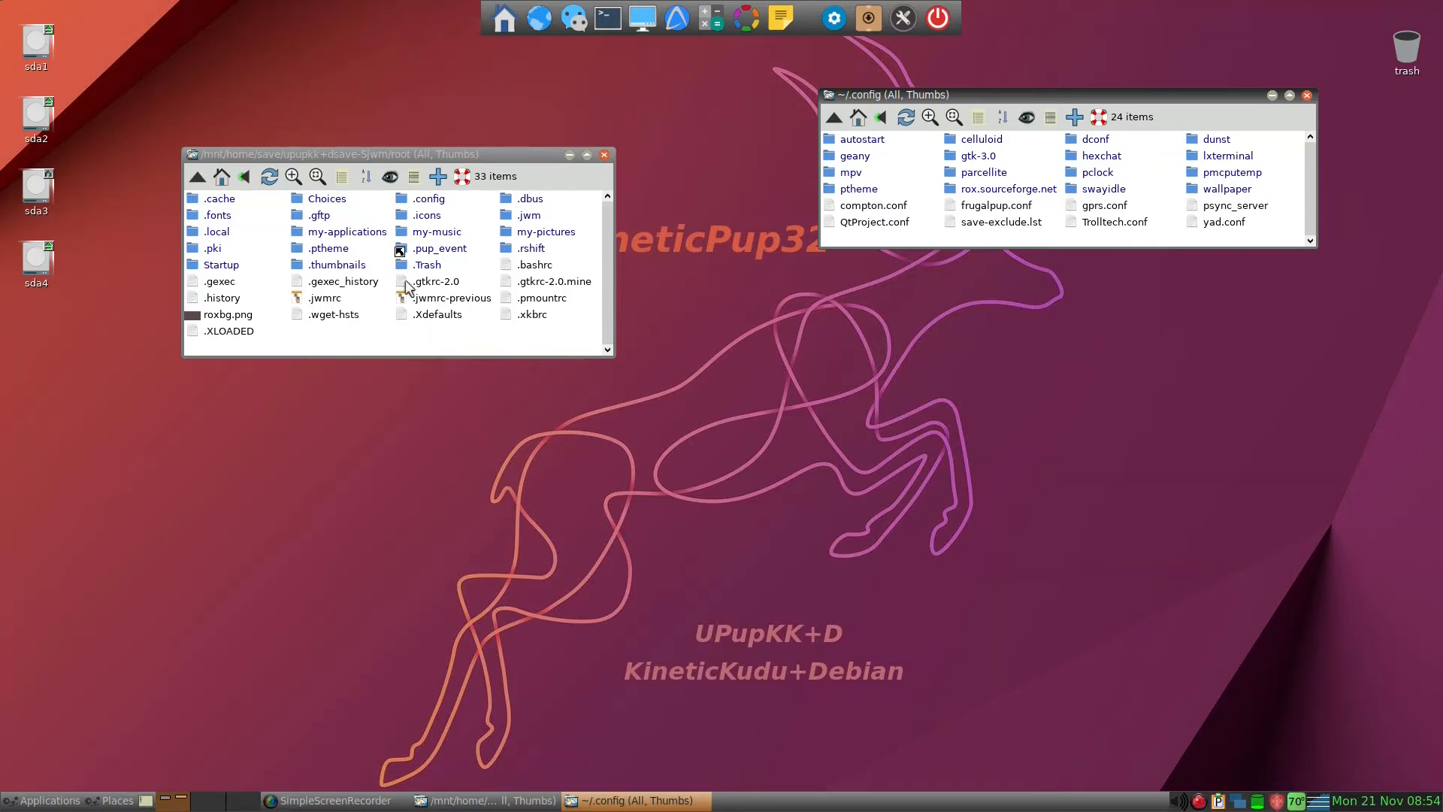
{"action": "left_click", "coordinate": [421, 198]}
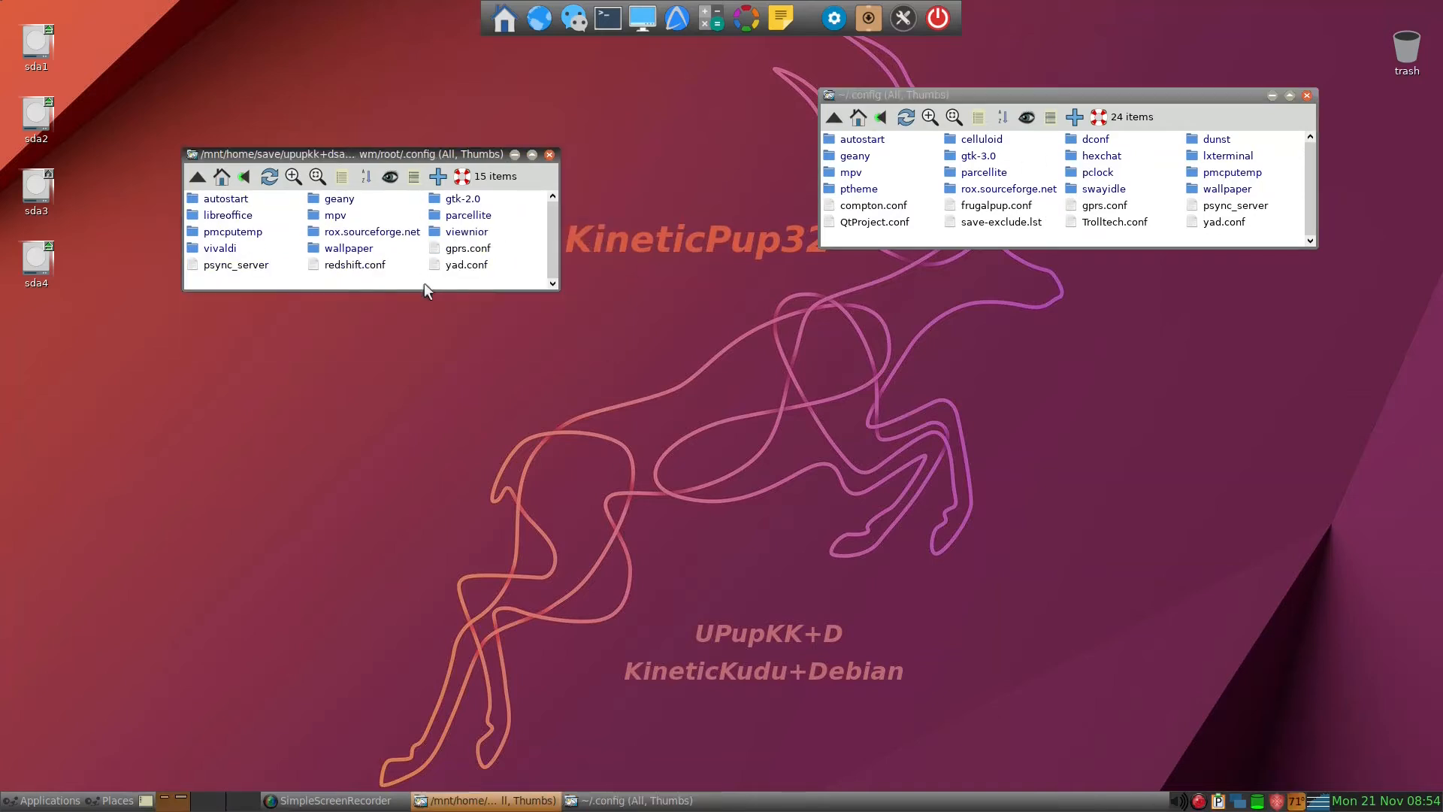
{"action": "left_click", "coordinate": [1002, 232]}
{"action": "key", "text": "Delete"}
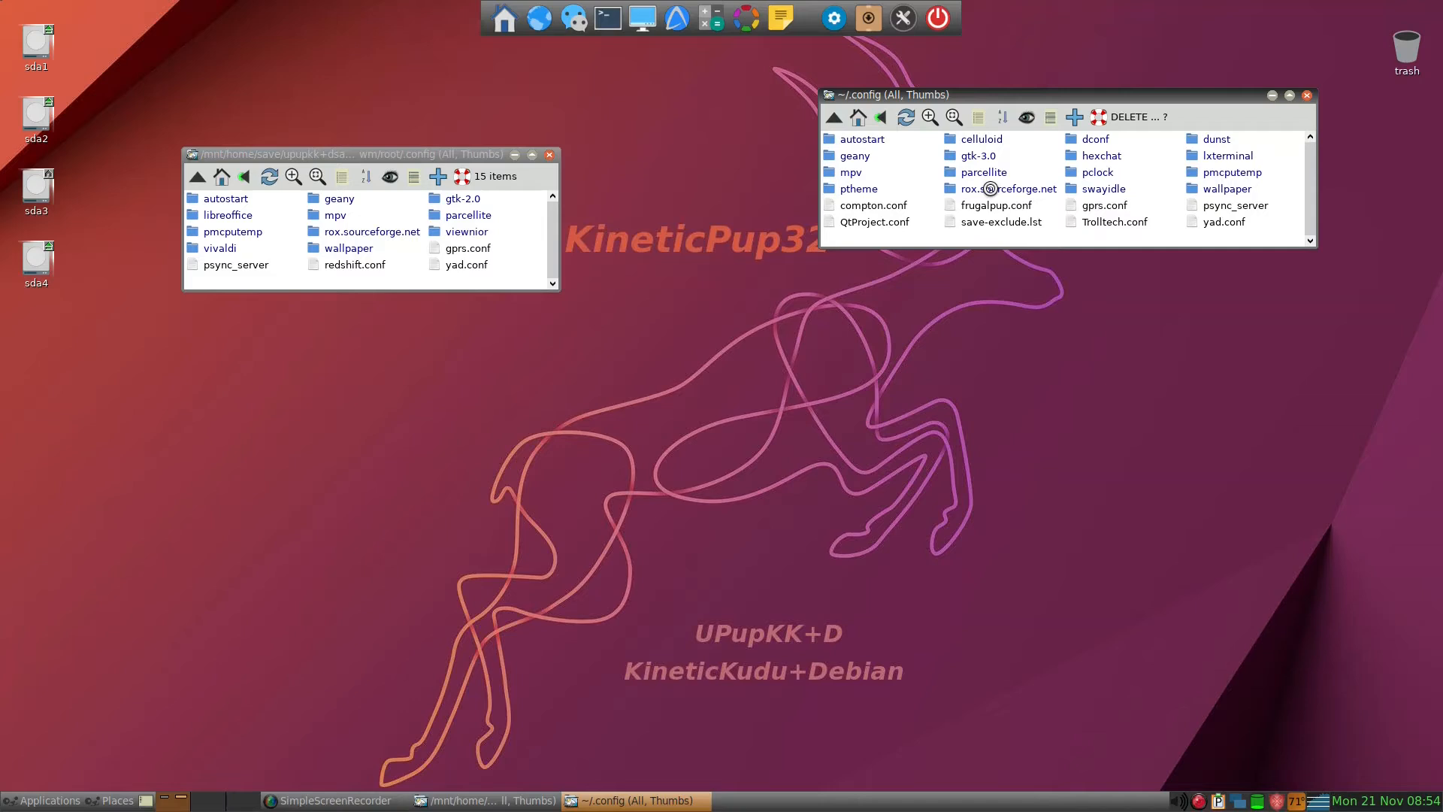
{"action": "left_click", "coordinate": [990, 189]}
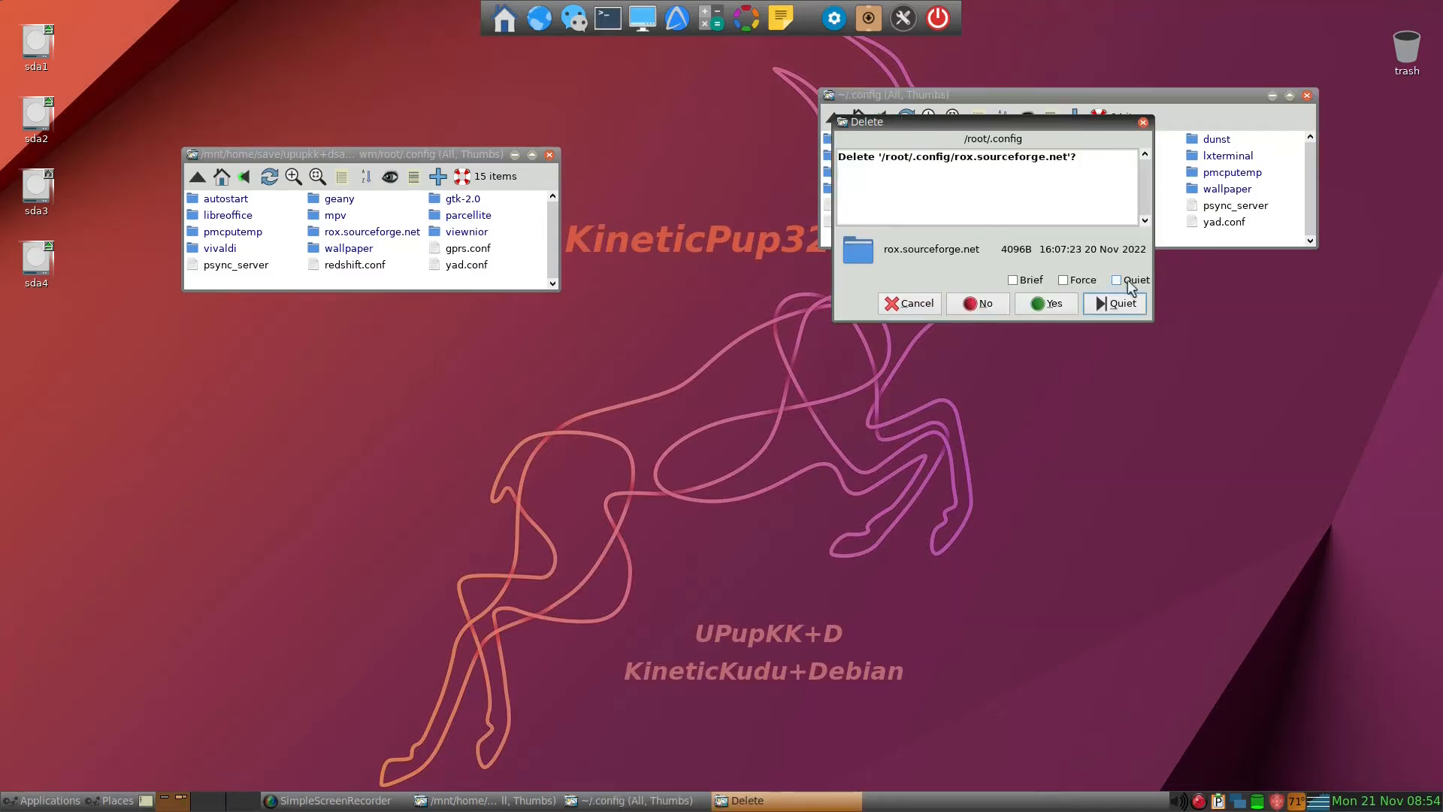
{"action": "left_click", "coordinate": [1124, 281]}
{"action": "left_click", "coordinate": [1079, 280]}
{"action": "left_click", "coordinate": [1028, 282]}
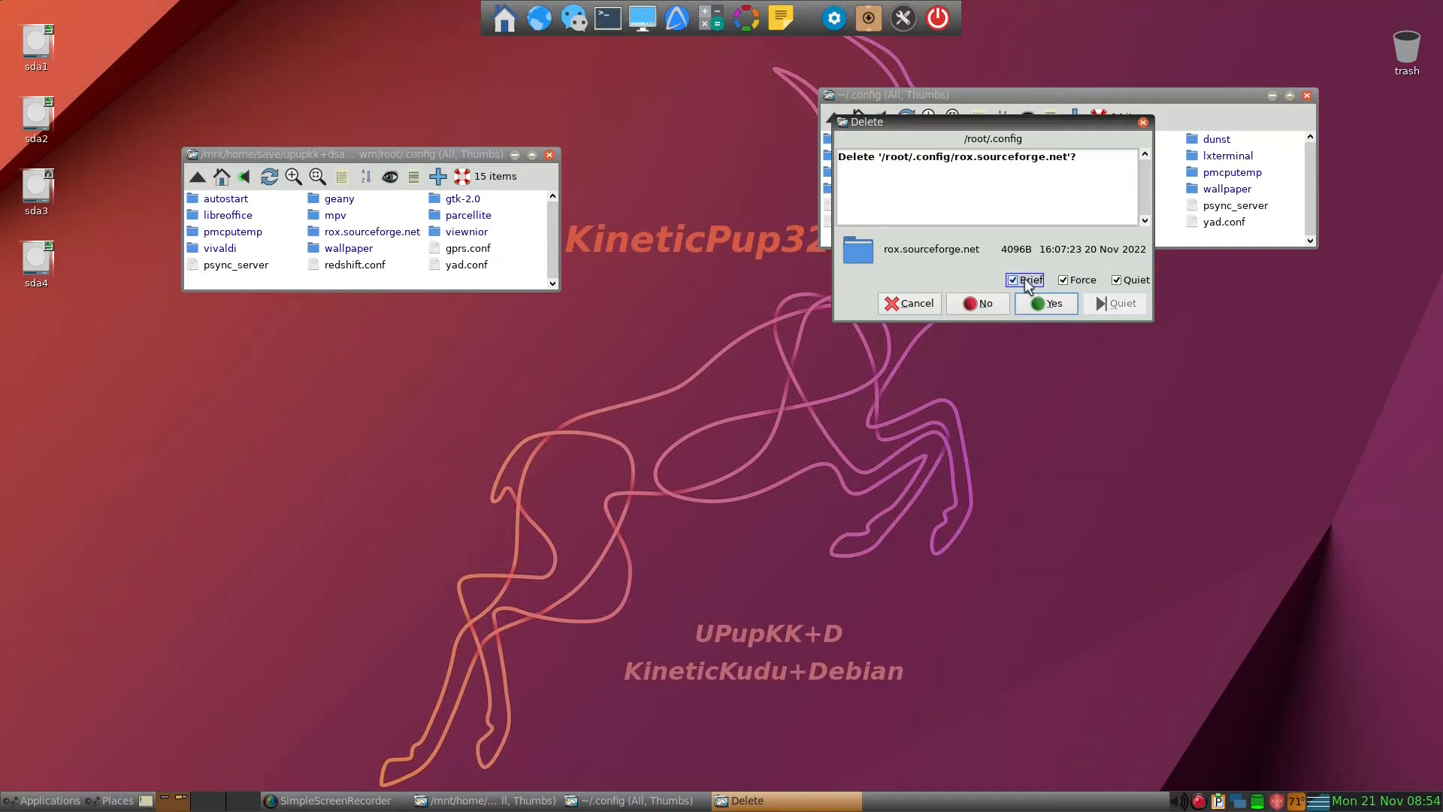
{"action": "left_click", "coordinate": [1045, 304]}
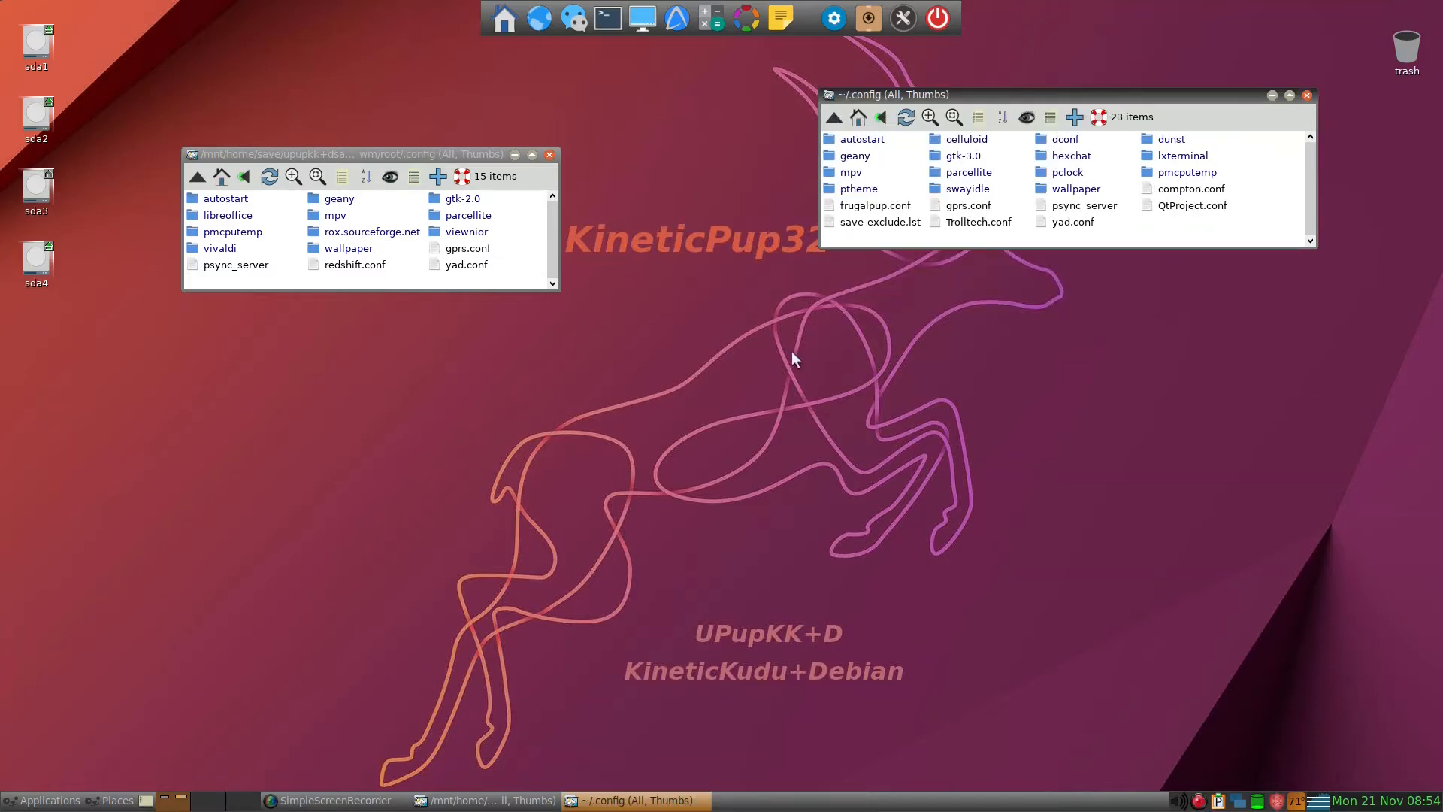
Copy geany, rox.sourceforge.net and viewnior from the saved .config folder into ~/.config with Ignore Older, Newer, Merge and Brief enabled
{"action": "left_click", "coordinate": [383, 277]}
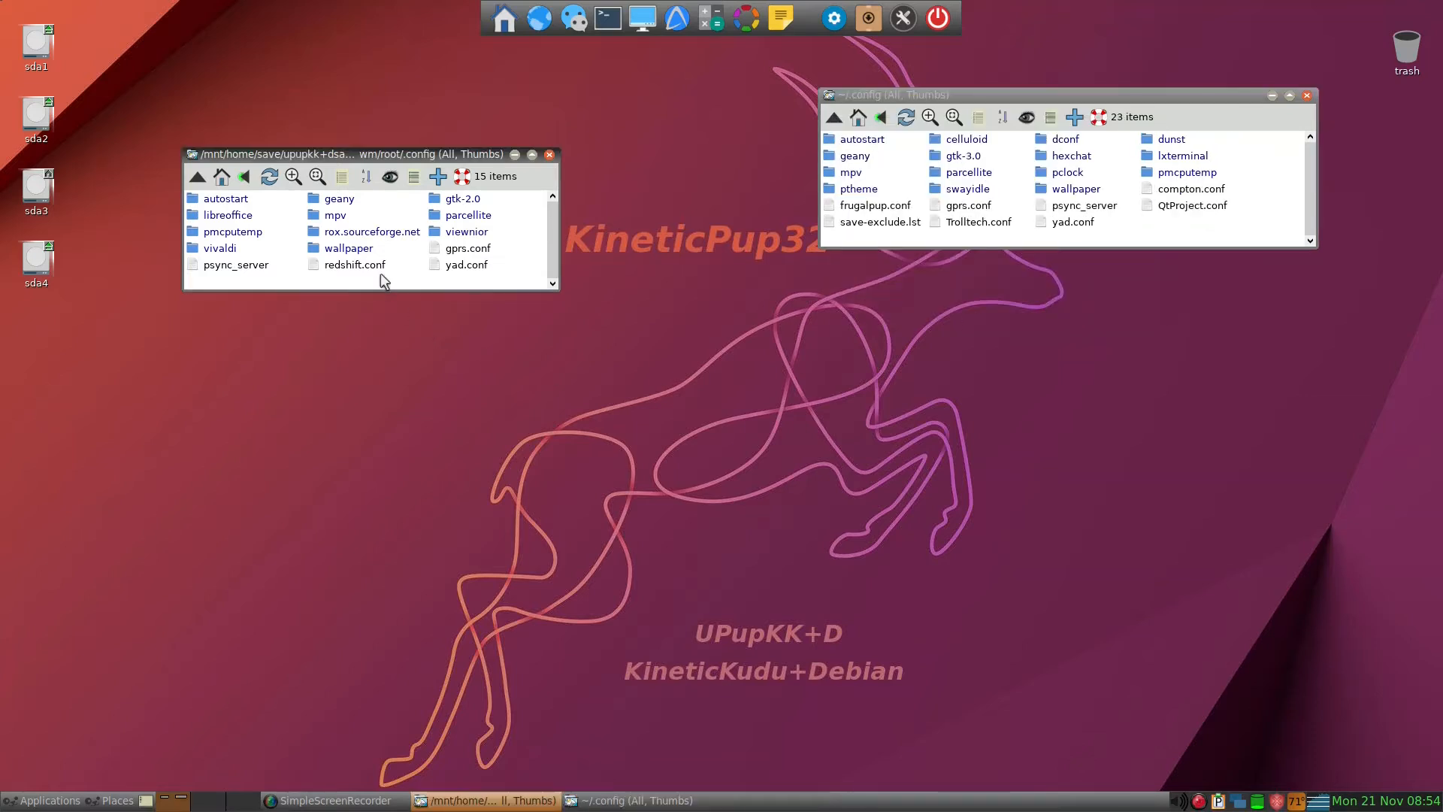
{"action": "left_click", "coordinate": [358, 233]}
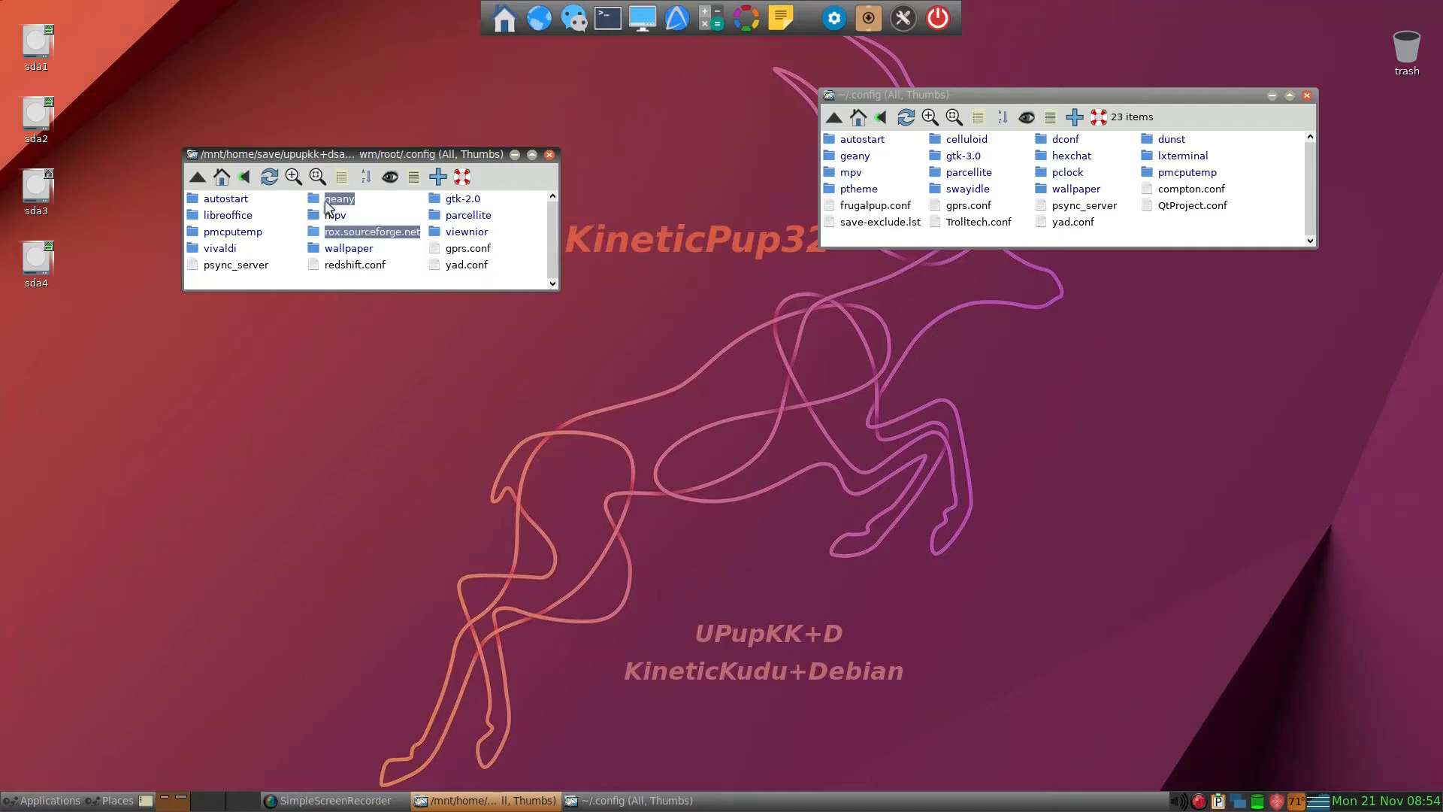
{"action": "left_click", "coordinate": [481, 237], "text": "ctrl"}
{"action": "left_click_drag", "start_coordinate": [370, 234], "coordinate": [1180, 235]}
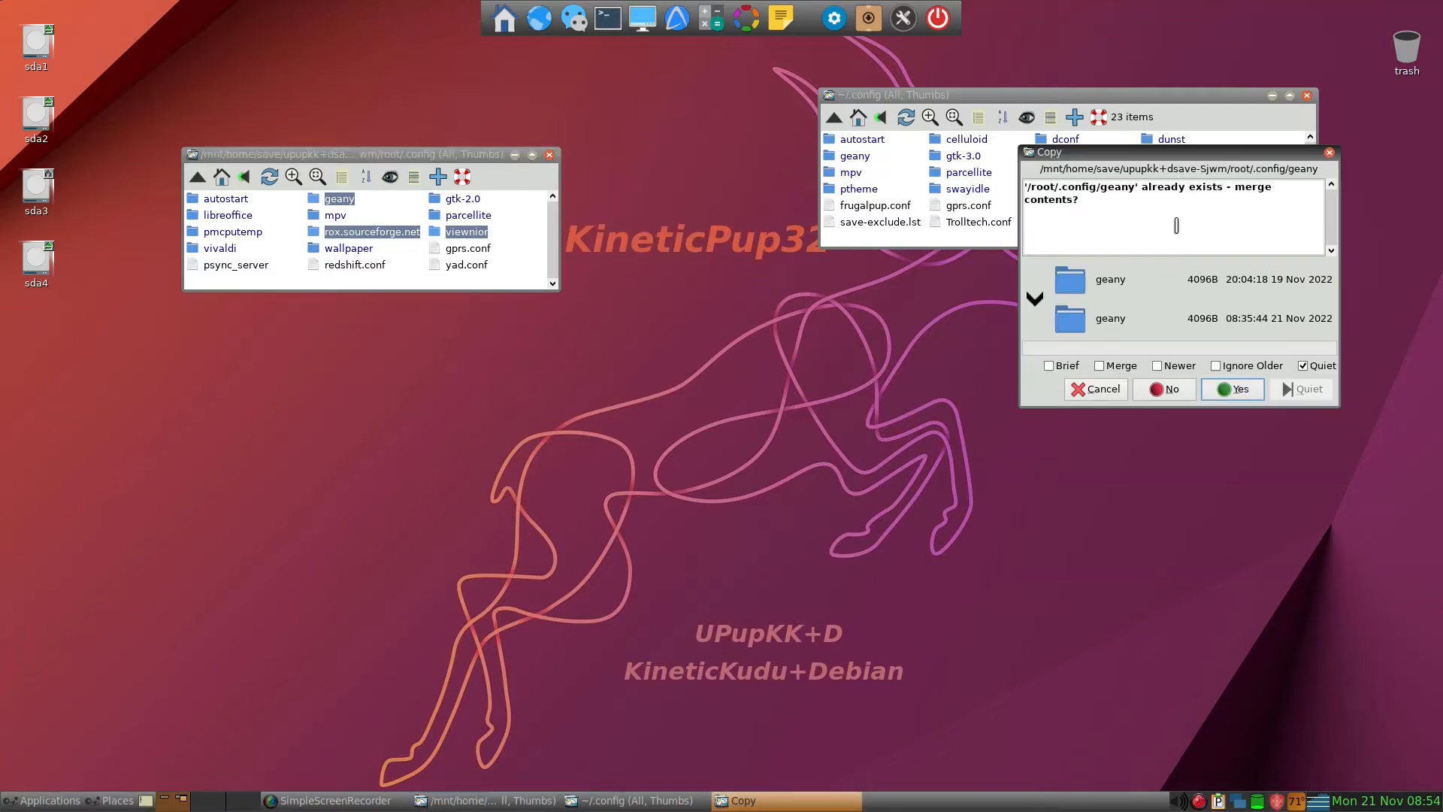
{"action": "left_click", "coordinate": [1231, 365]}
{"action": "left_click", "coordinate": [1175, 367]}
{"action": "left_click", "coordinate": [1119, 366]}
{"action": "left_click", "coordinate": [1066, 366]}
{"action": "left_click", "coordinate": [1229, 386]}
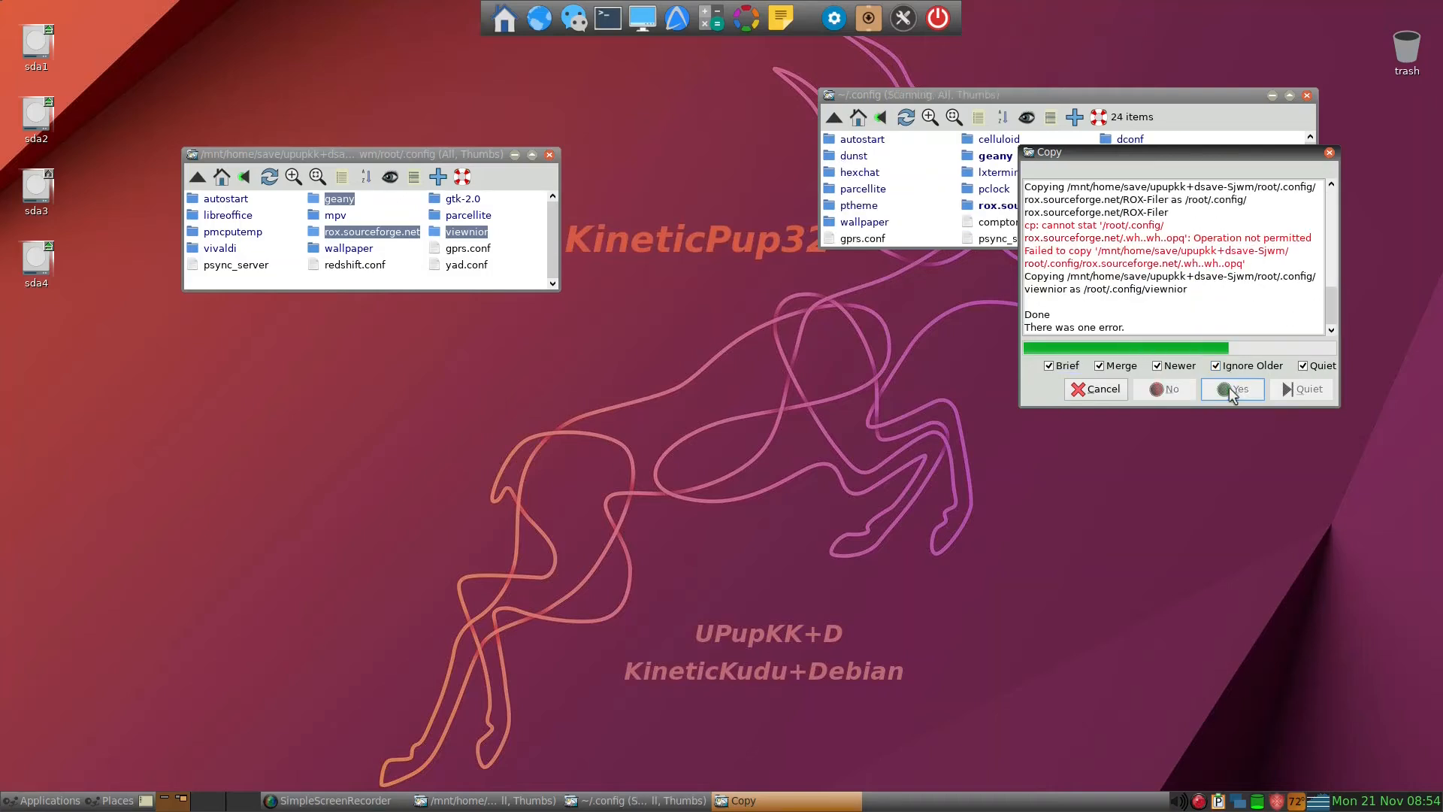
{"action": "left_click", "coordinate": [1096, 388]}
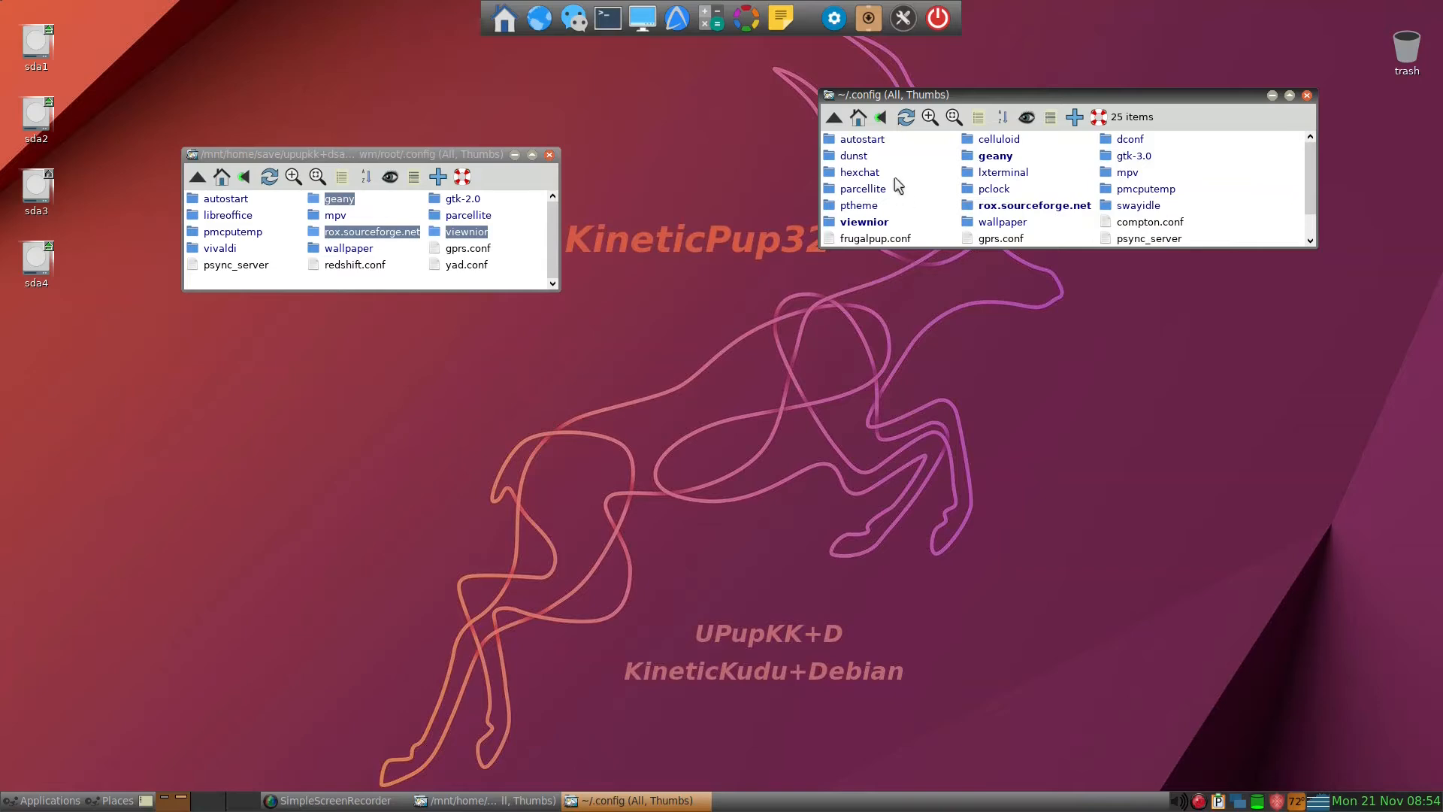
Delete freememapplet_tray.desktop, netmon_wpoll.desktop.bak, powerapplet_tray.desktop, firewallstatus.desktop, parcellite.desktop, README.TXT and zarfy-start.desktop from ~/.config/autostart with Quiet and Brief enabled
{"action": "left_click", "coordinate": [862, 142]}
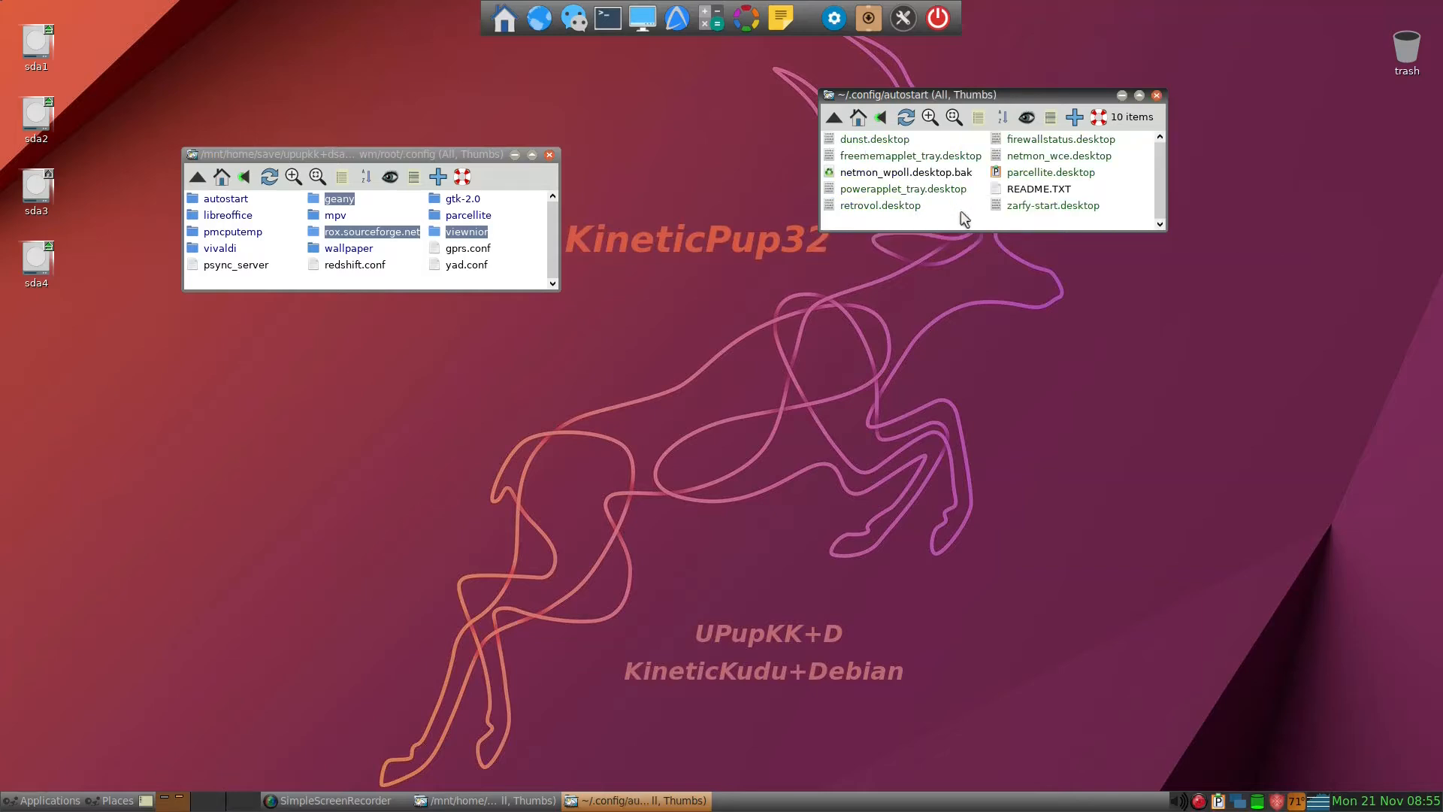
{"action": "left_click", "coordinate": [941, 174]}
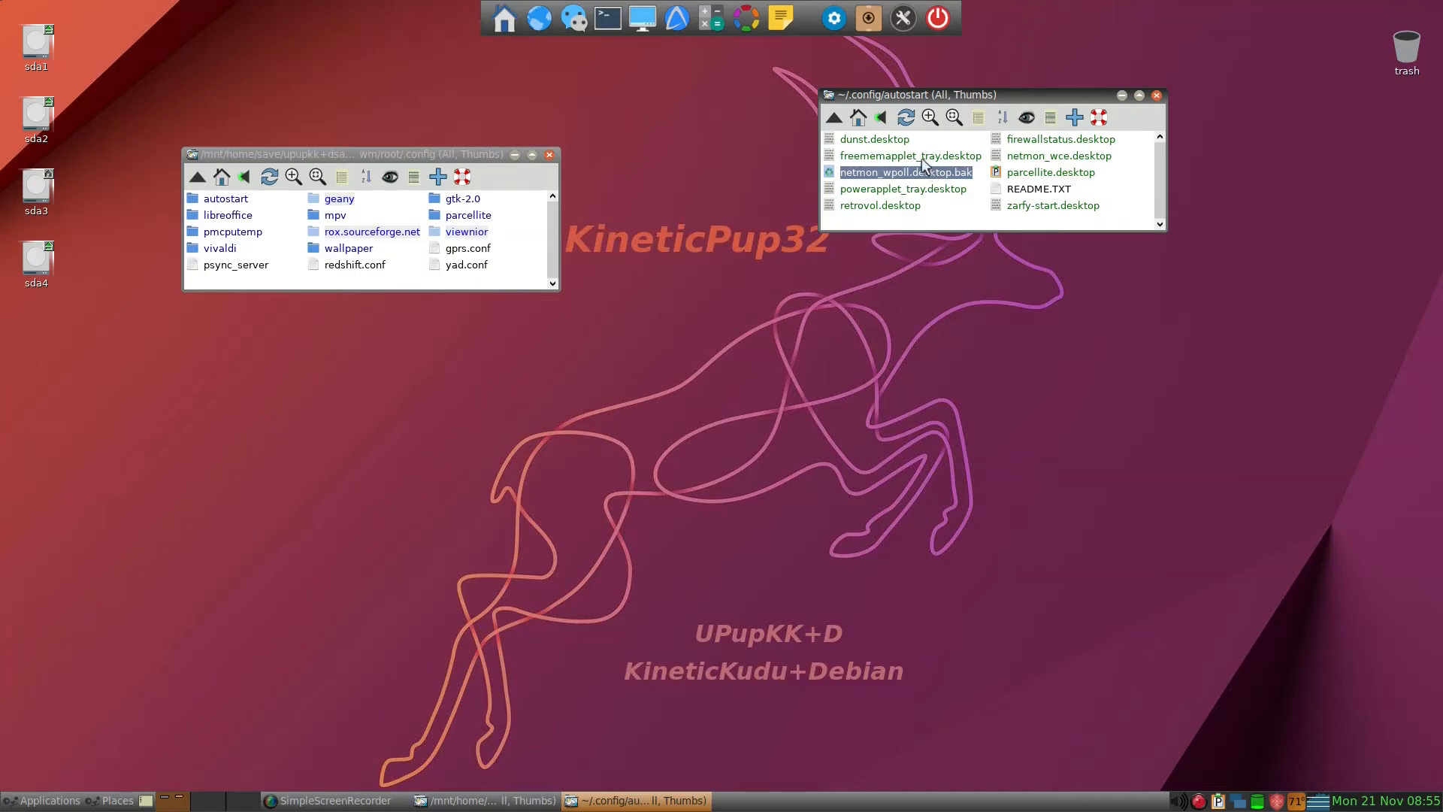
{"action": "left_click", "coordinate": [923, 156], "text": "ctrl"}
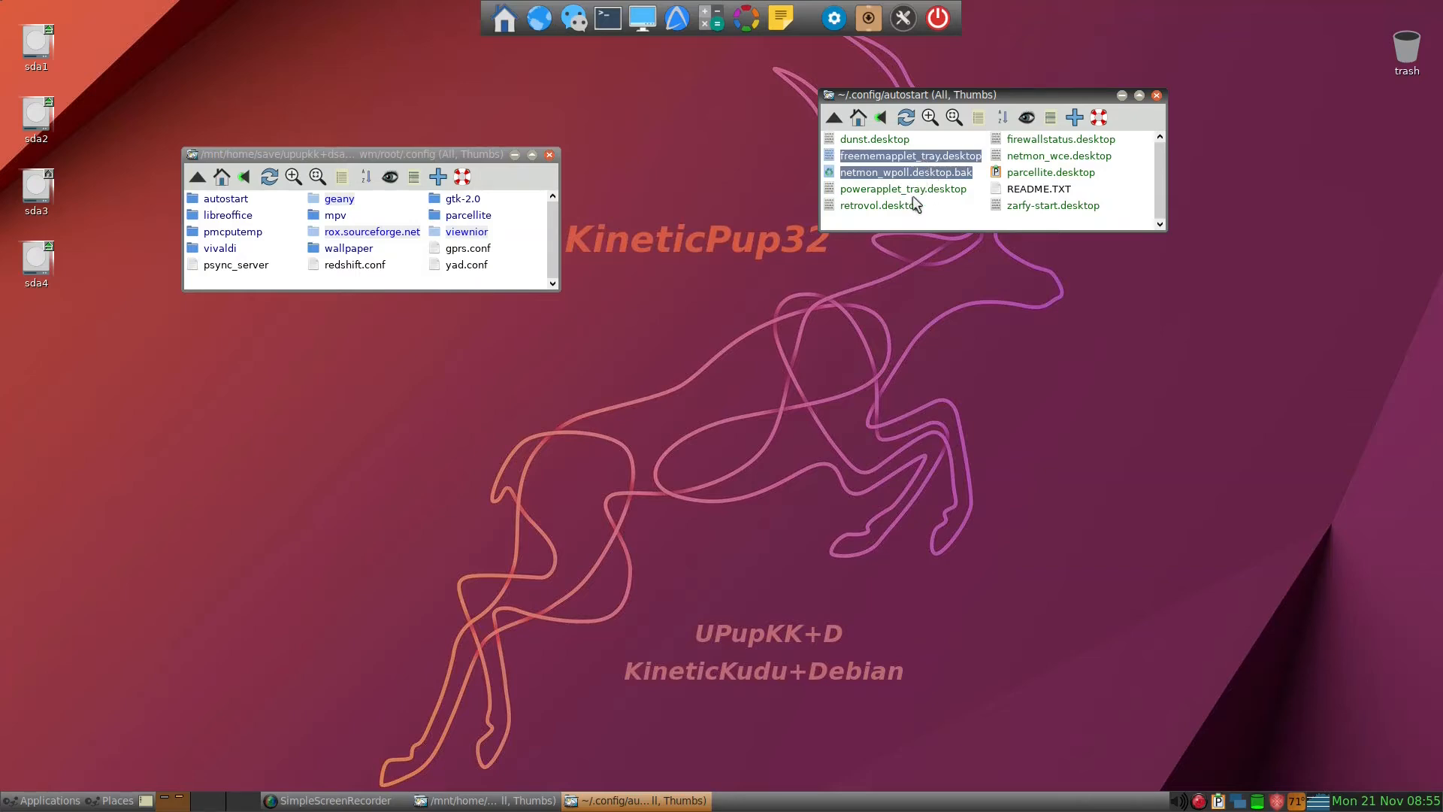
{"action": "left_click", "coordinate": [912, 192], "text": "ctrl"}
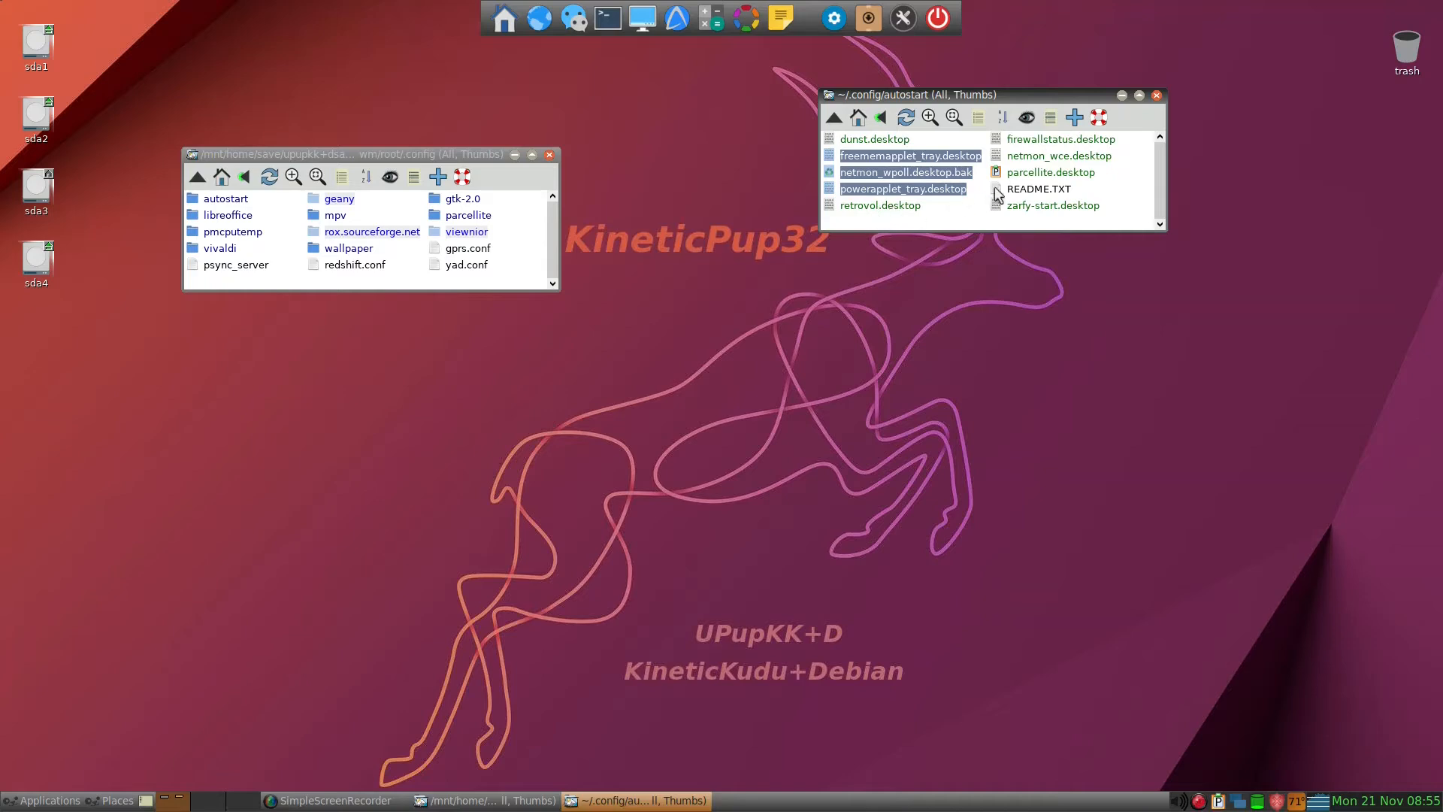
{"action": "left_click", "coordinate": [1025, 143], "text": "ctrl"}
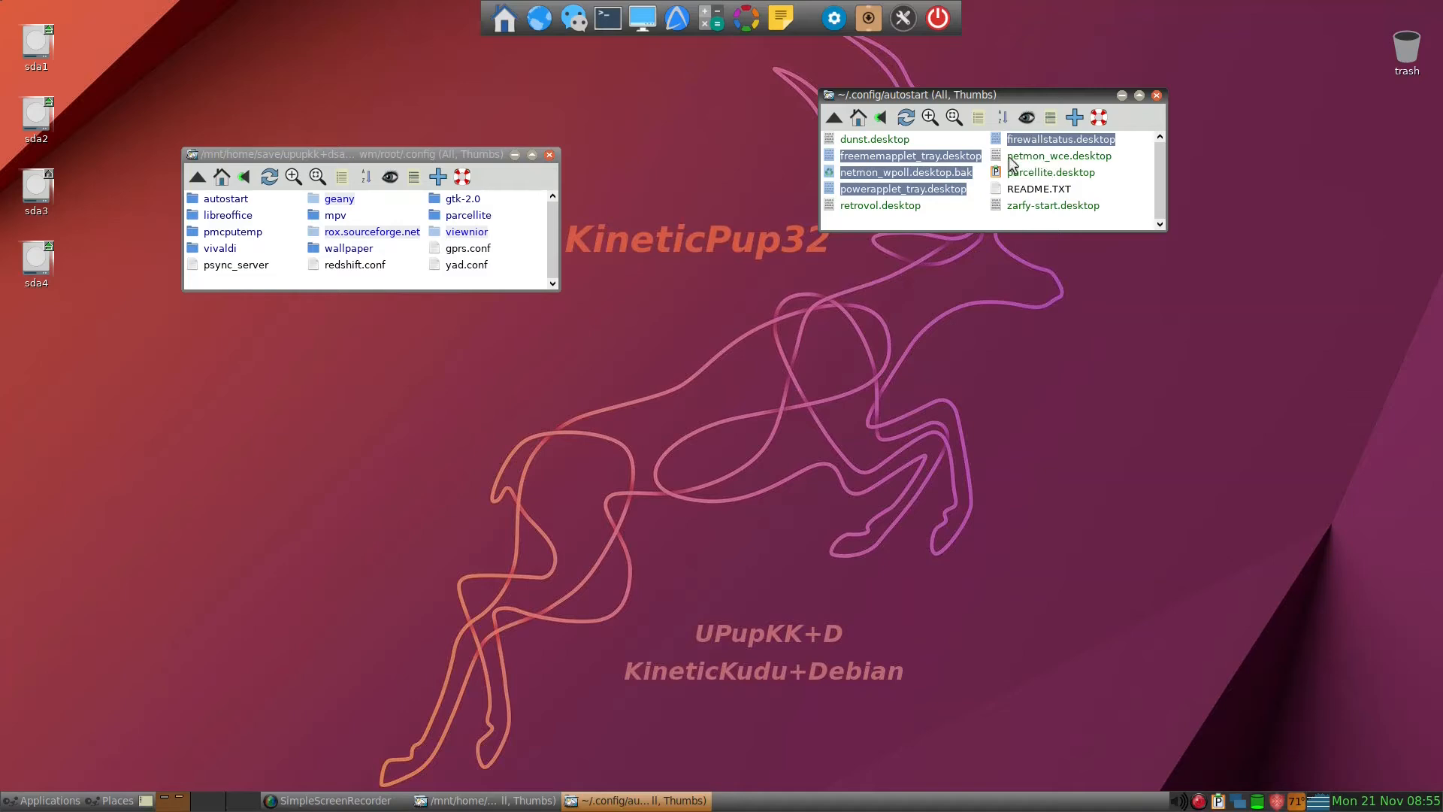
{"action": "left_click", "coordinate": [1050, 172], "text": "ctrl"}
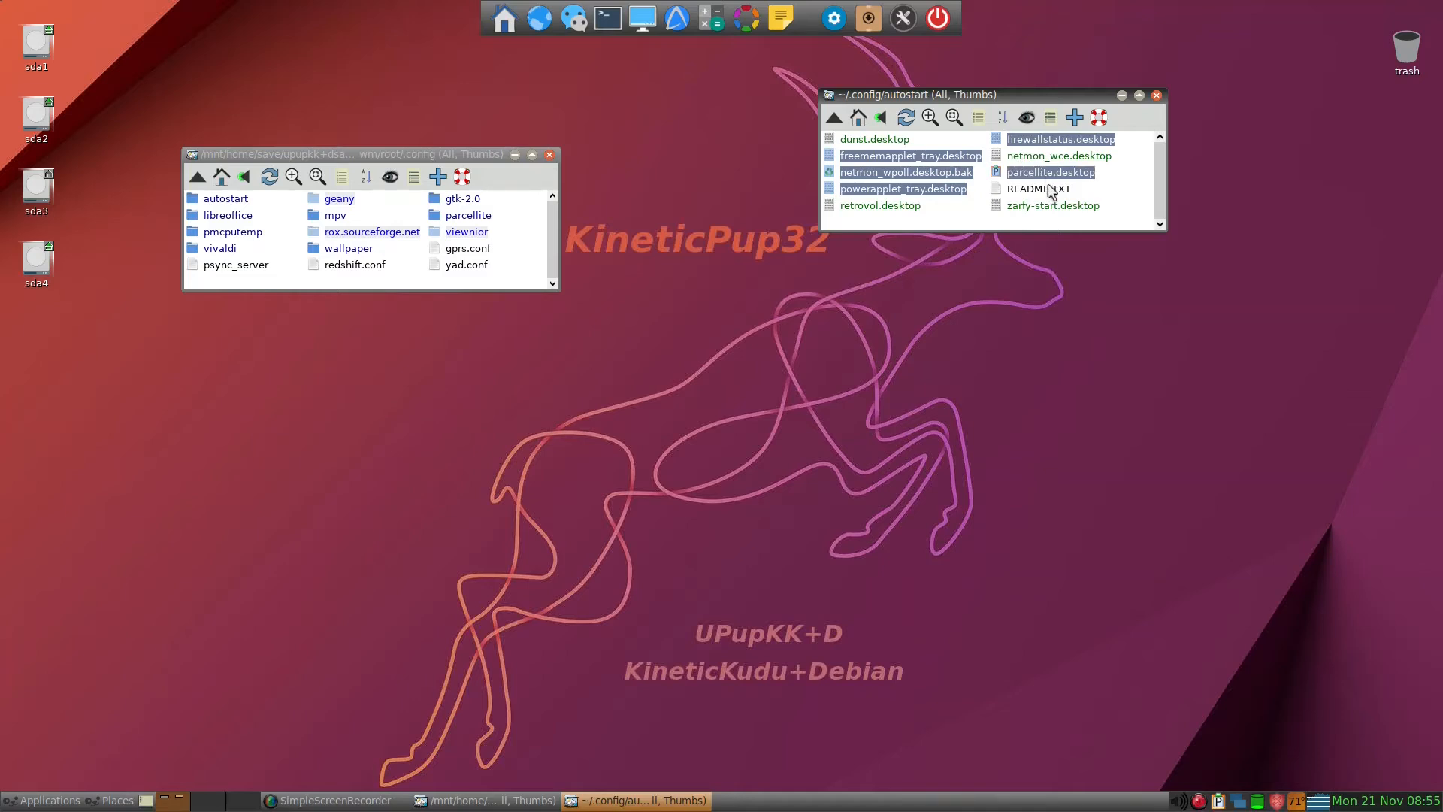
{"action": "left_click", "coordinate": [1020, 212], "text": "ctrl"}
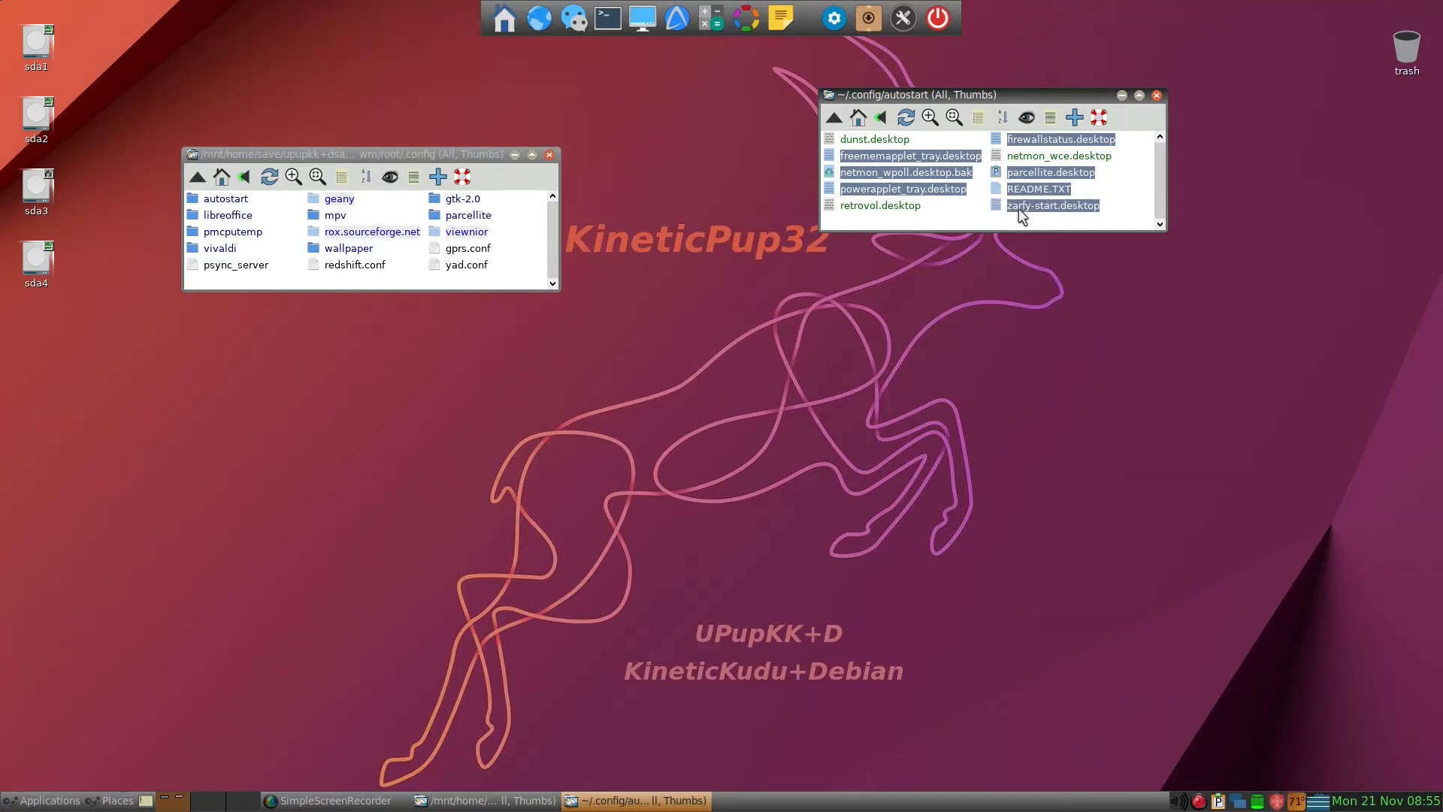
{"action": "right_click", "coordinate": [1018, 210]}
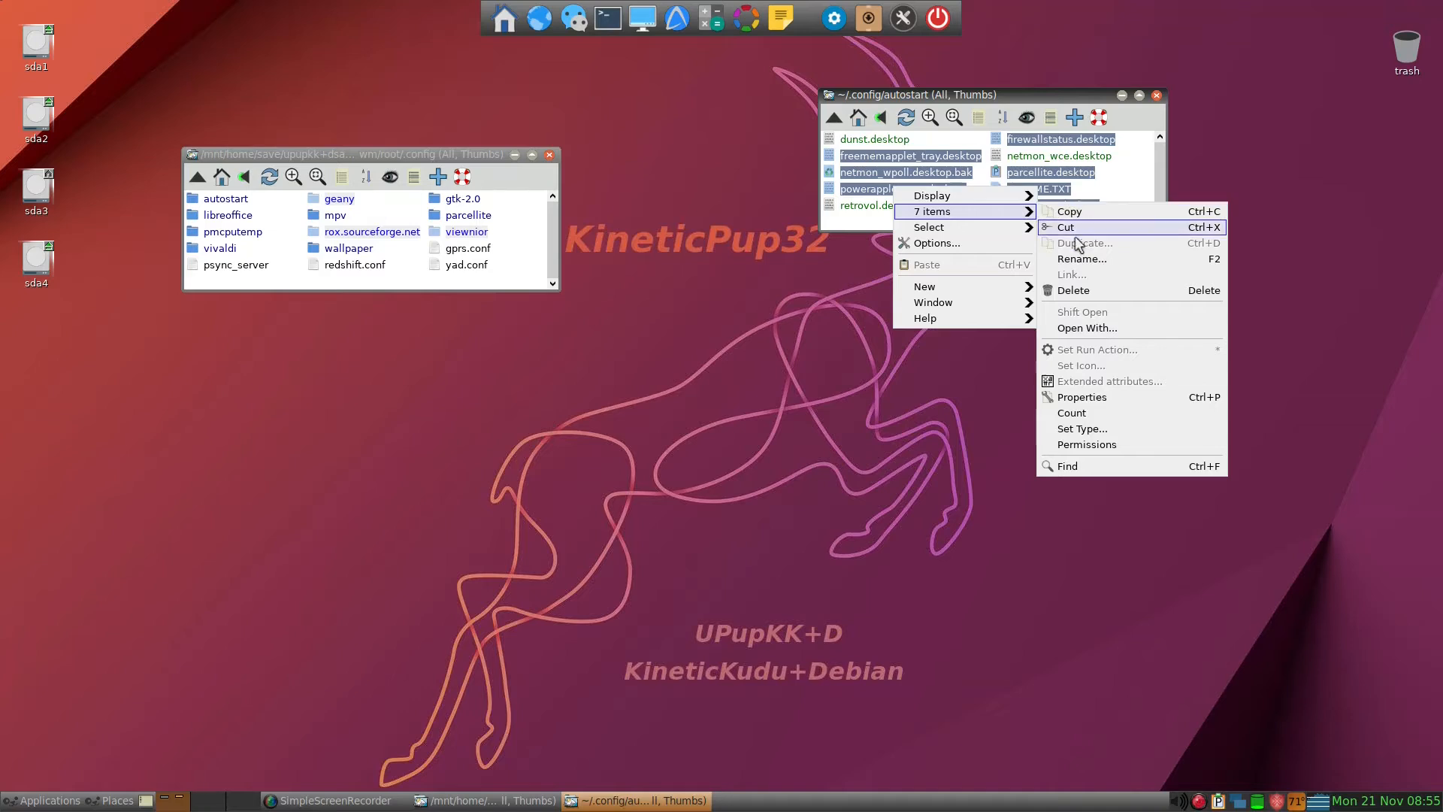
{"action": "left_click", "coordinate": [1071, 291]}
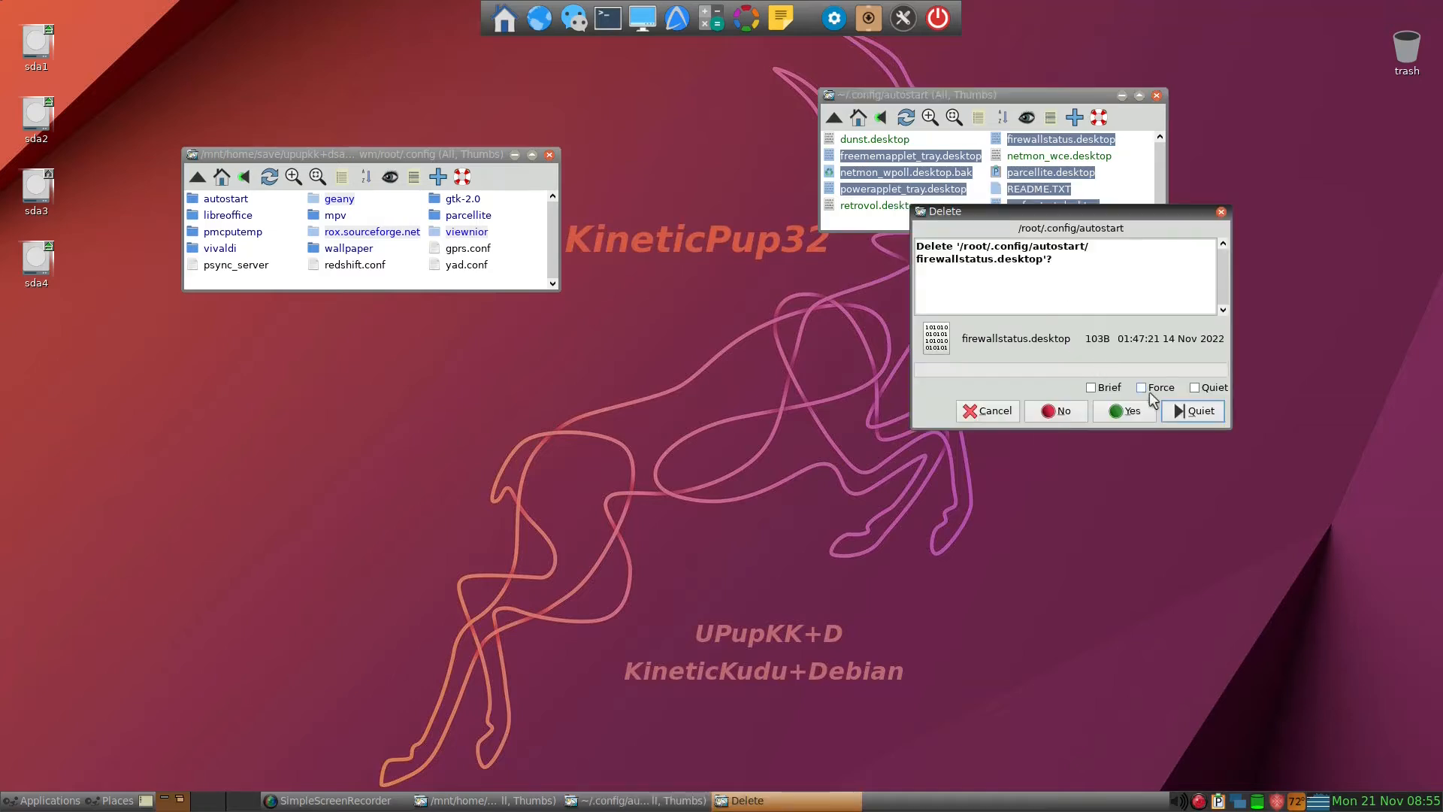
{"action": "left_click", "coordinate": [1195, 387]}
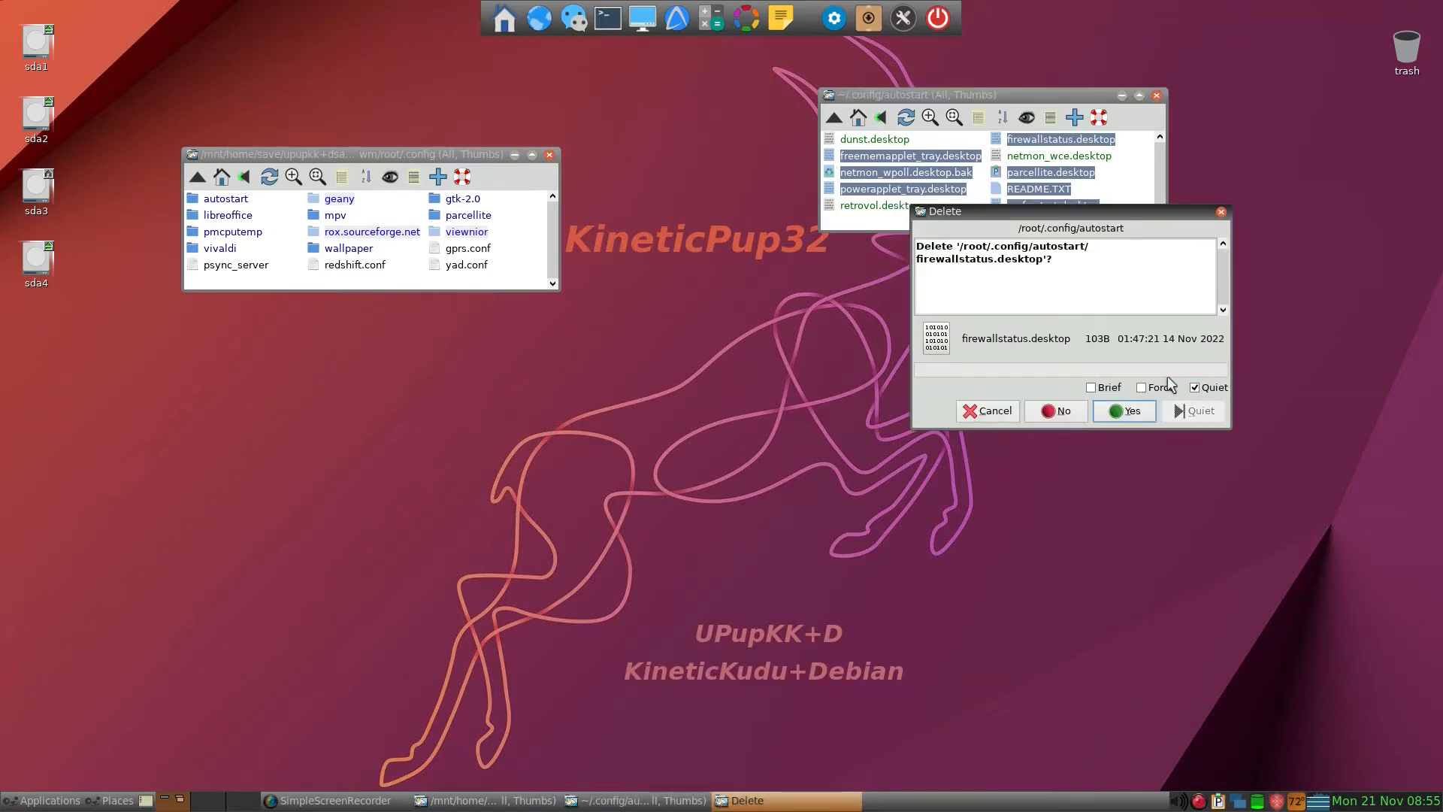
{"action": "left_click", "coordinate": [1093, 387]}
{"action": "left_click", "coordinate": [1138, 411]}
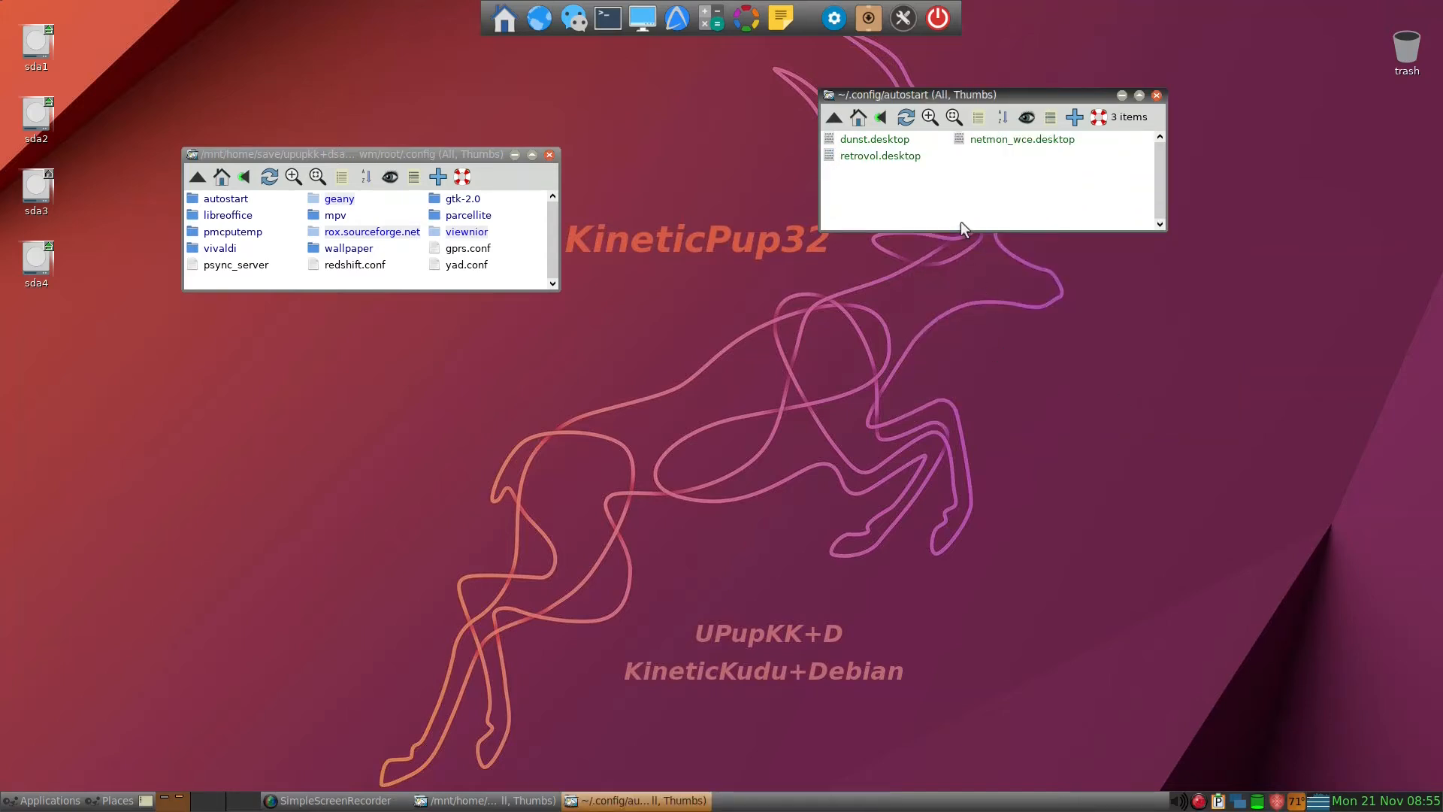
Go back to the home folder and the saved root folder, and open the .jwm folder in each
{"action": "key", "text": "BackSpace"}
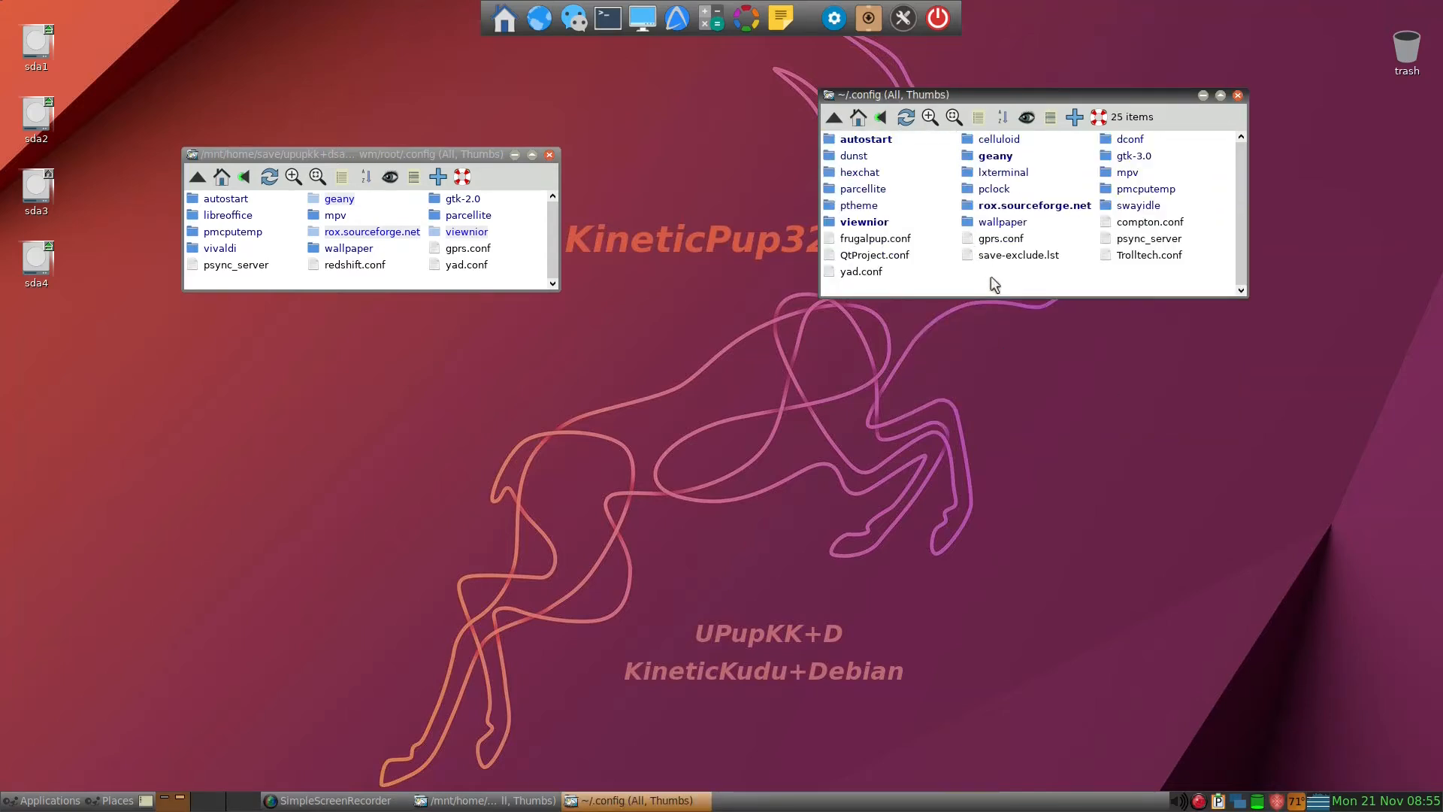
{"action": "key", "text": "BackSpace"}
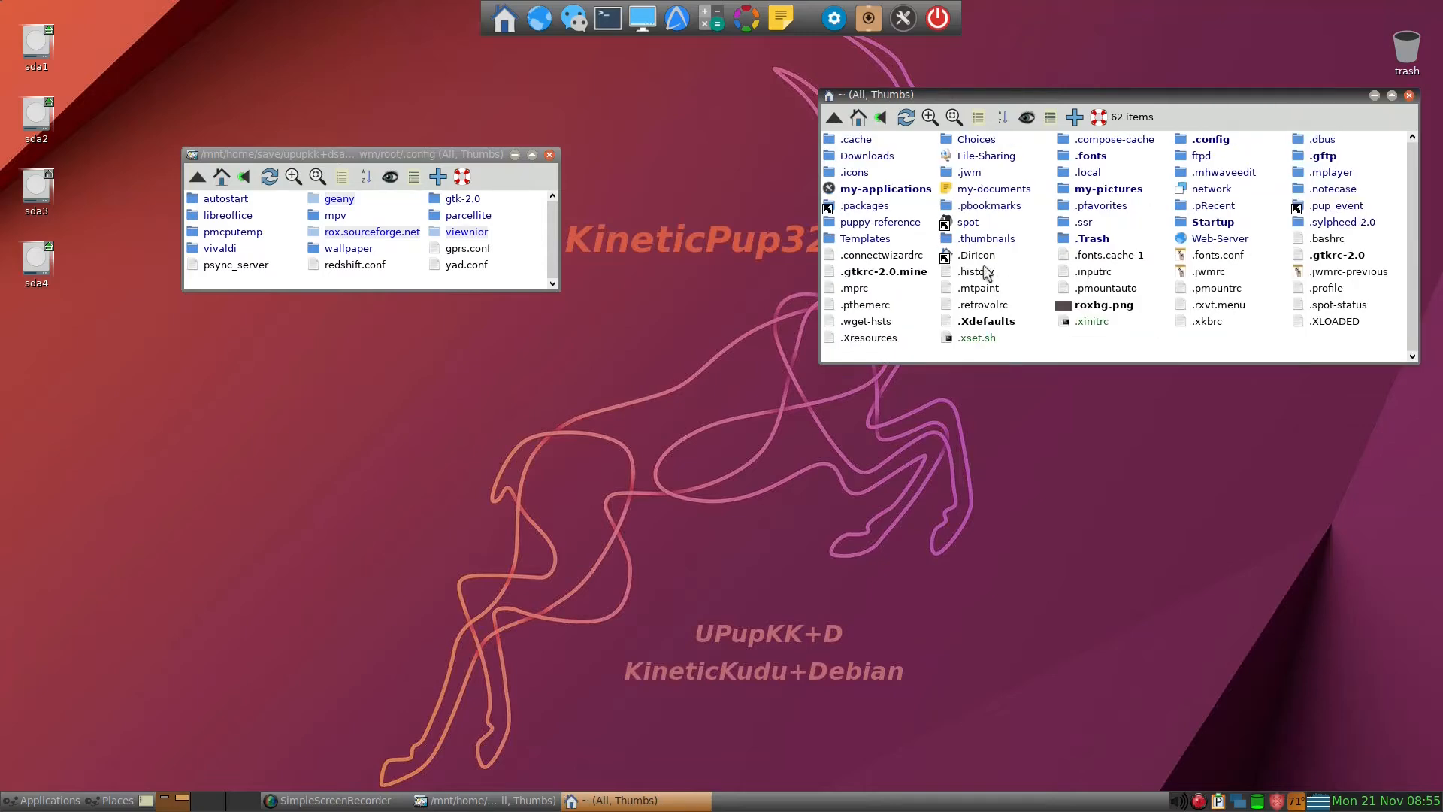
{"action": "left_click", "coordinate": [518, 283]}
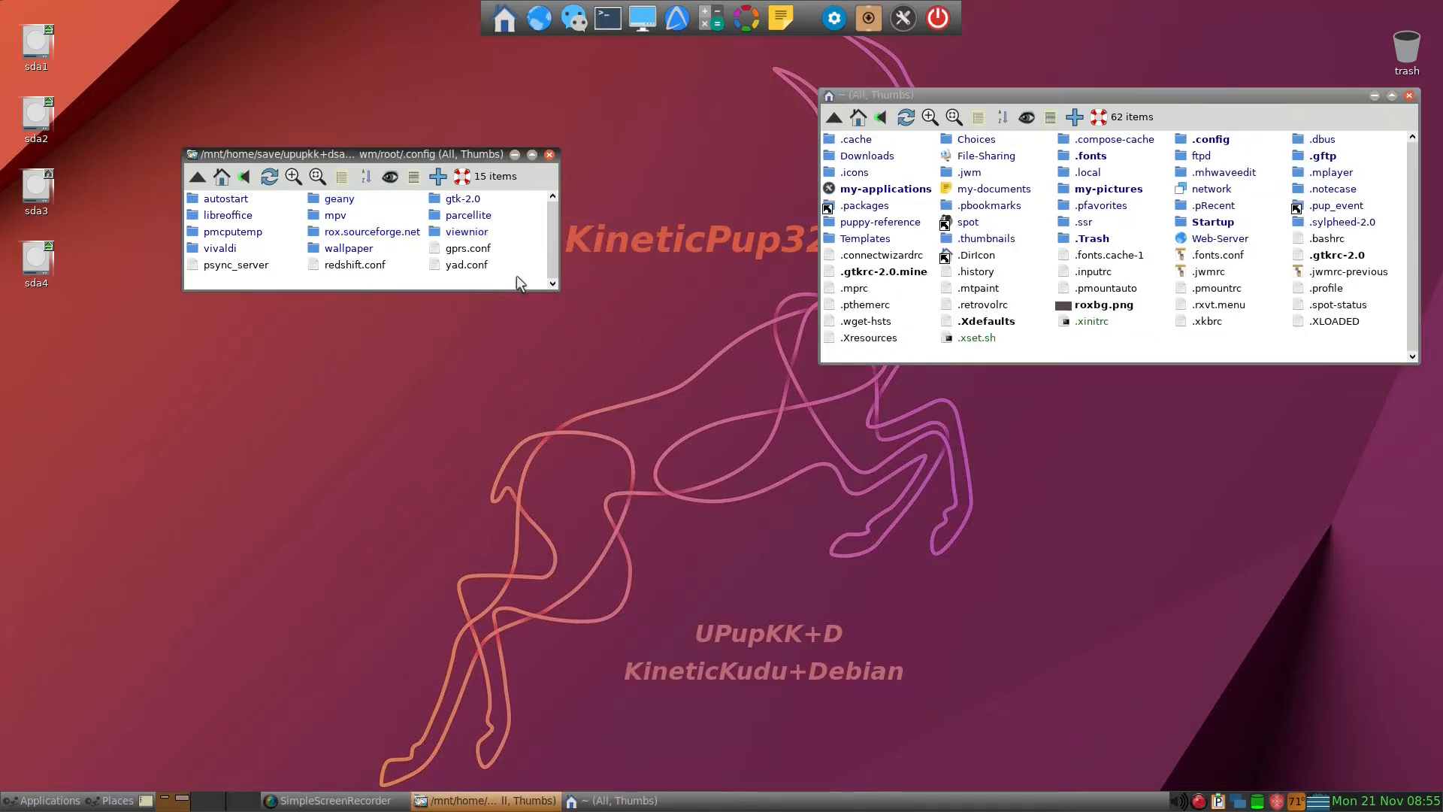
{"action": "key", "text": "BackSpace"}
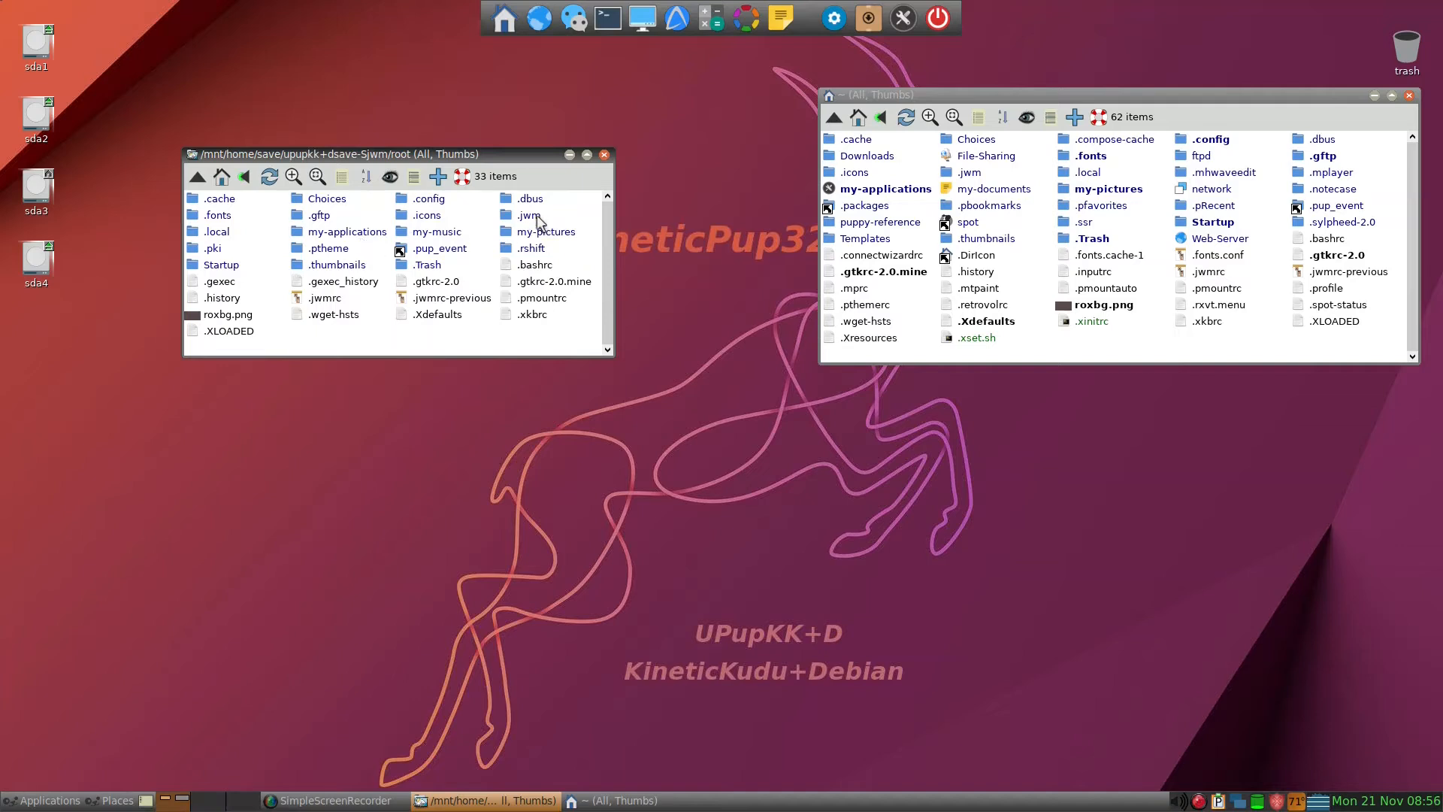
{"action": "left_click", "coordinate": [965, 175]}
{"action": "left_click", "coordinate": [966, 175]}
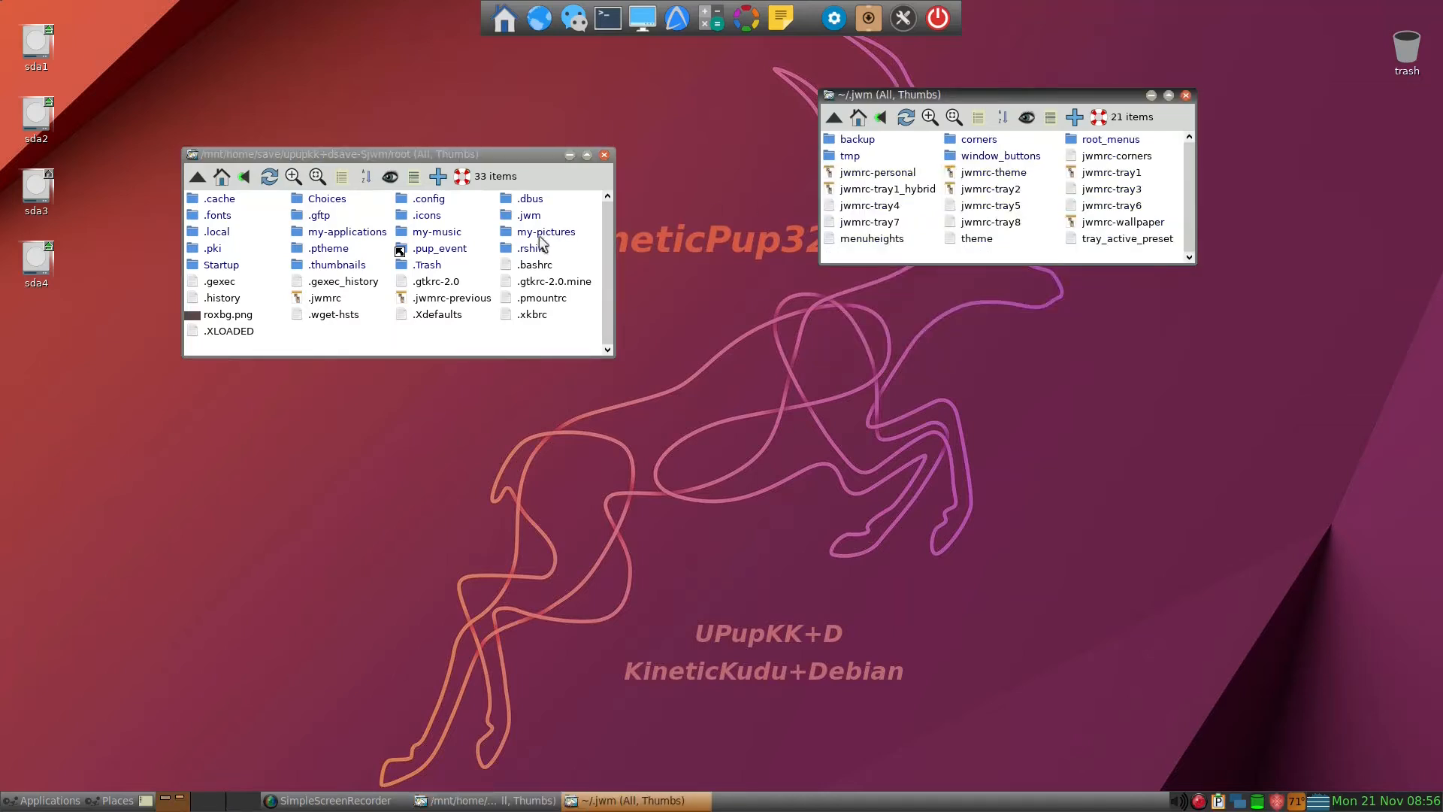
{"action": "left_click", "coordinate": [529, 216]}
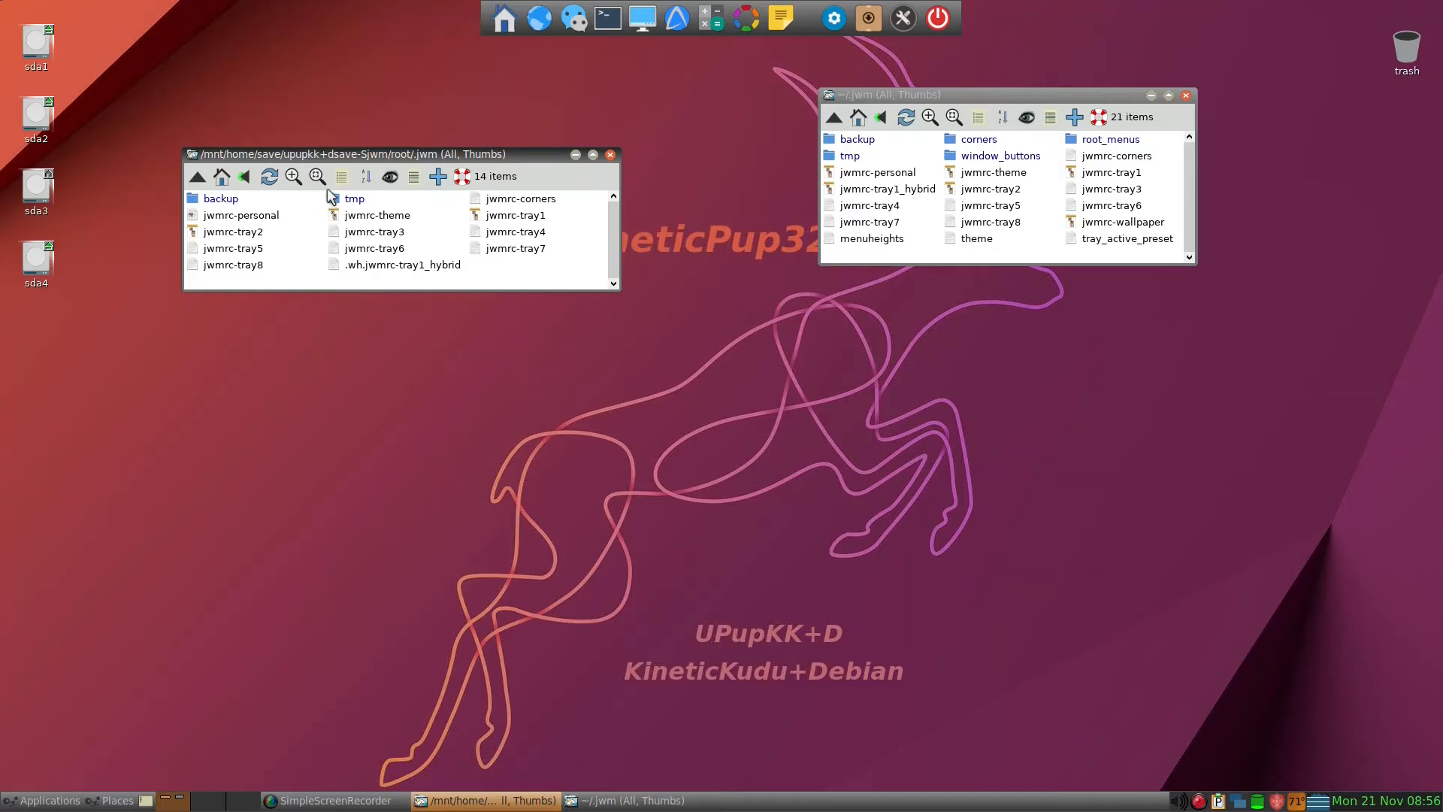
{"action": "left_click_drag", "start_coordinate": [320, 153], "coordinate": [303, 246]}
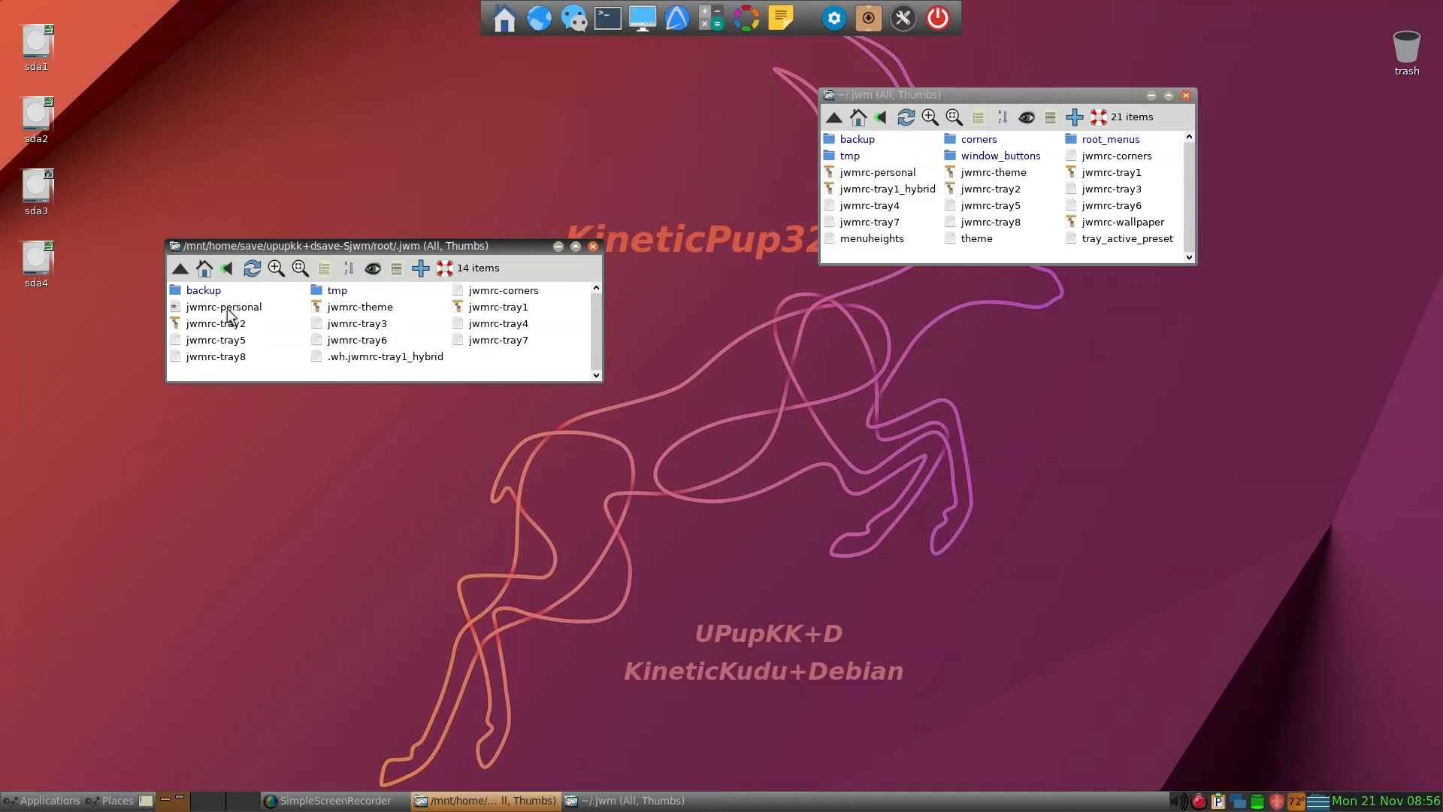
Copy jwmrc-personal from the saved .jwm folder into ~/.jwm, replacing the existing file
{"action": "left_click_drag", "start_coordinate": [227, 314], "coordinate": [1035, 256]}
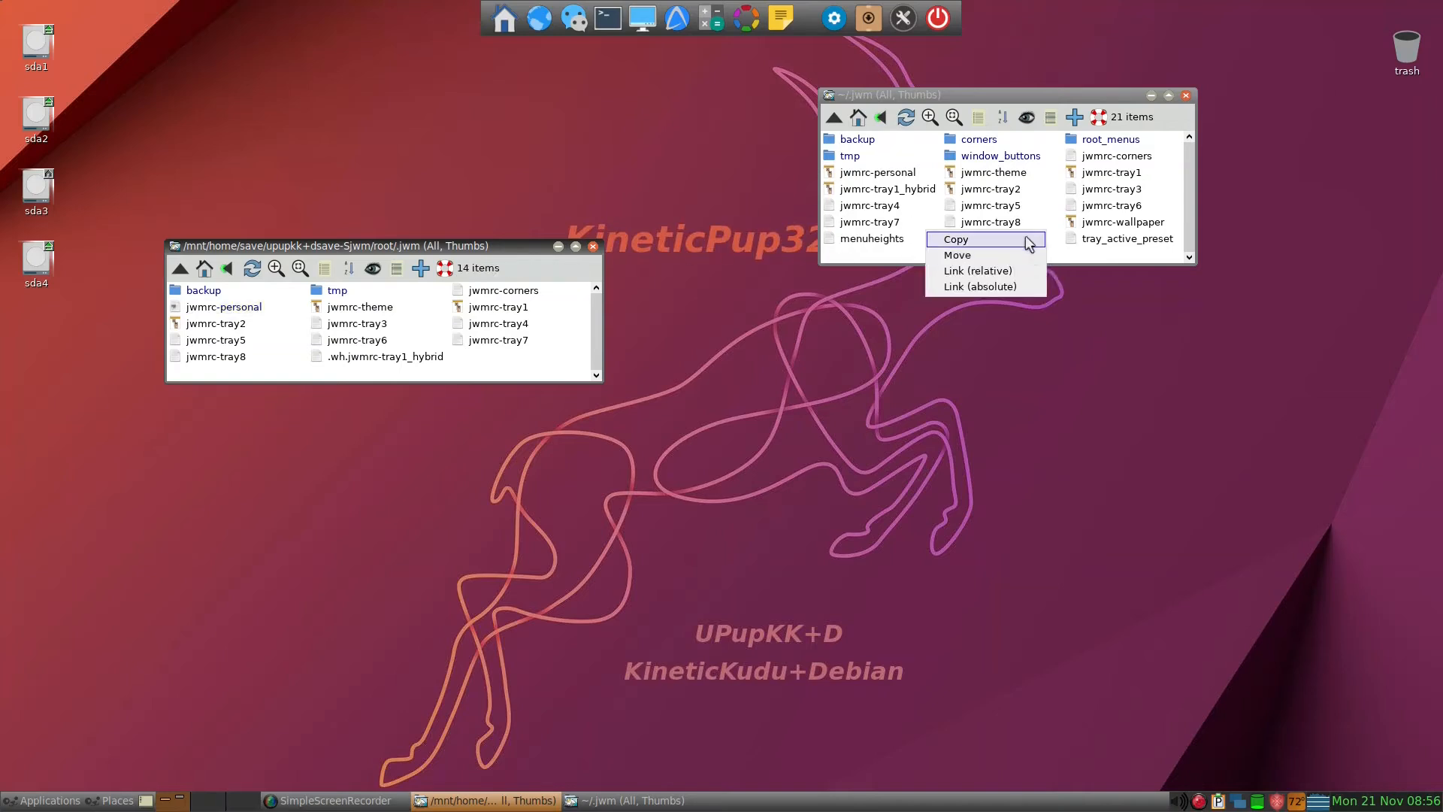
{"action": "left_click", "coordinate": [1028, 241]}
{"action": "left_click", "coordinate": [911, 369]}
{"action": "left_click", "coordinate": [972, 371]}
{"action": "left_click", "coordinate": [1008, 372]}
{"action": "left_click", "coordinate": [1109, 366]}
{"action": "left_click", "coordinate": [1076, 394]}
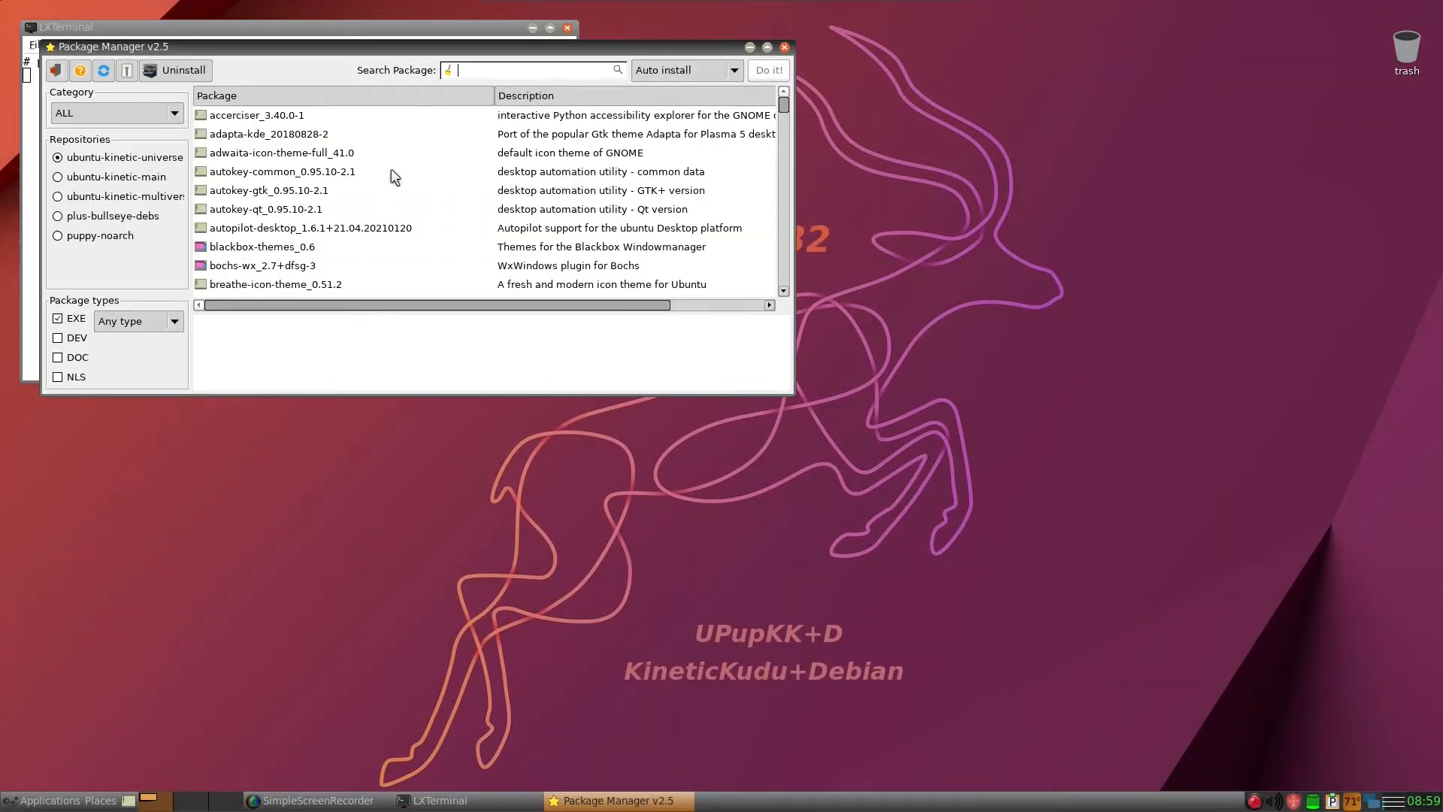
Move the Package Manager window clear of the terminal, and update all package databases
{"action": "left_click_drag", "start_coordinate": [458, 47], "coordinate": [844, 149]}
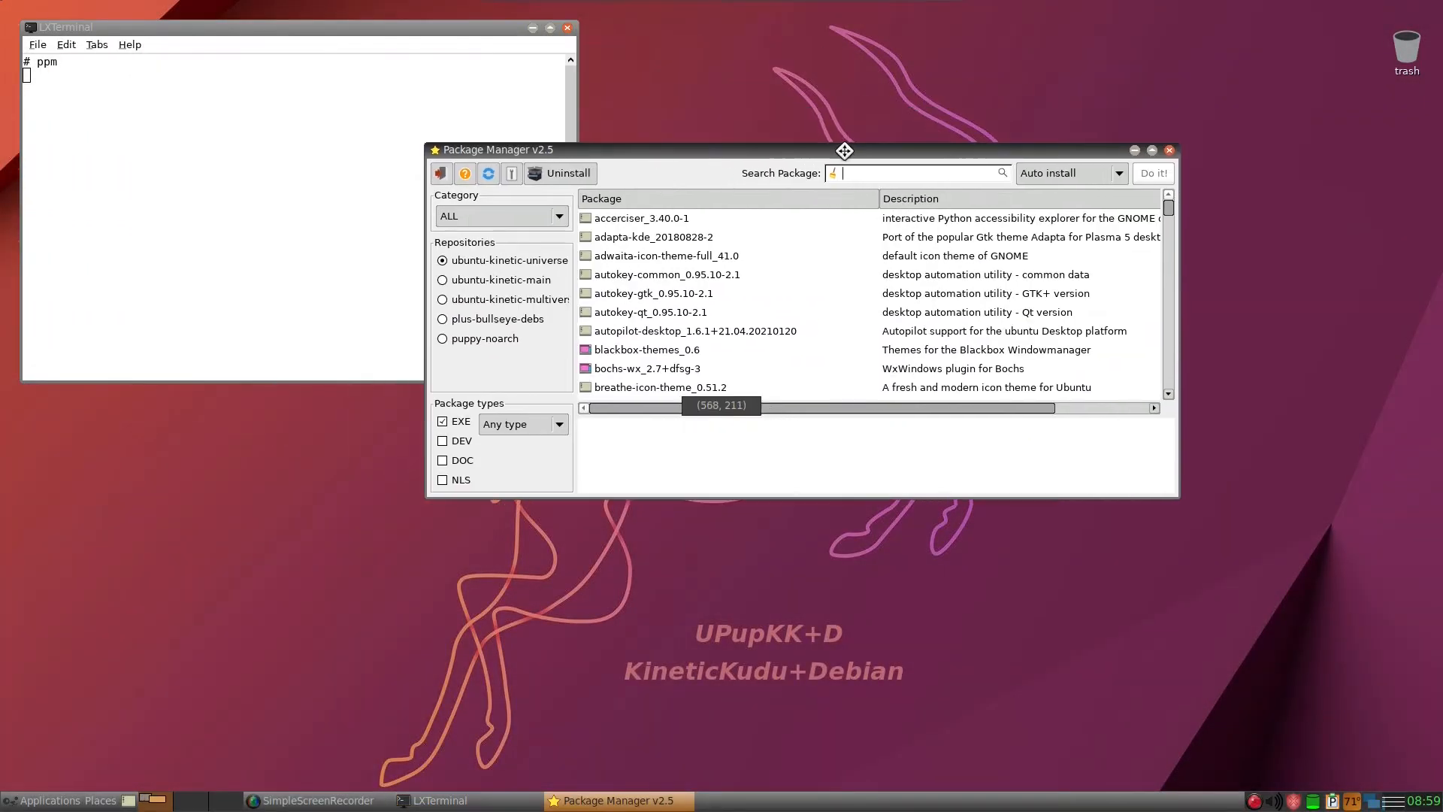
{"action": "left_click", "coordinate": [489, 175]}
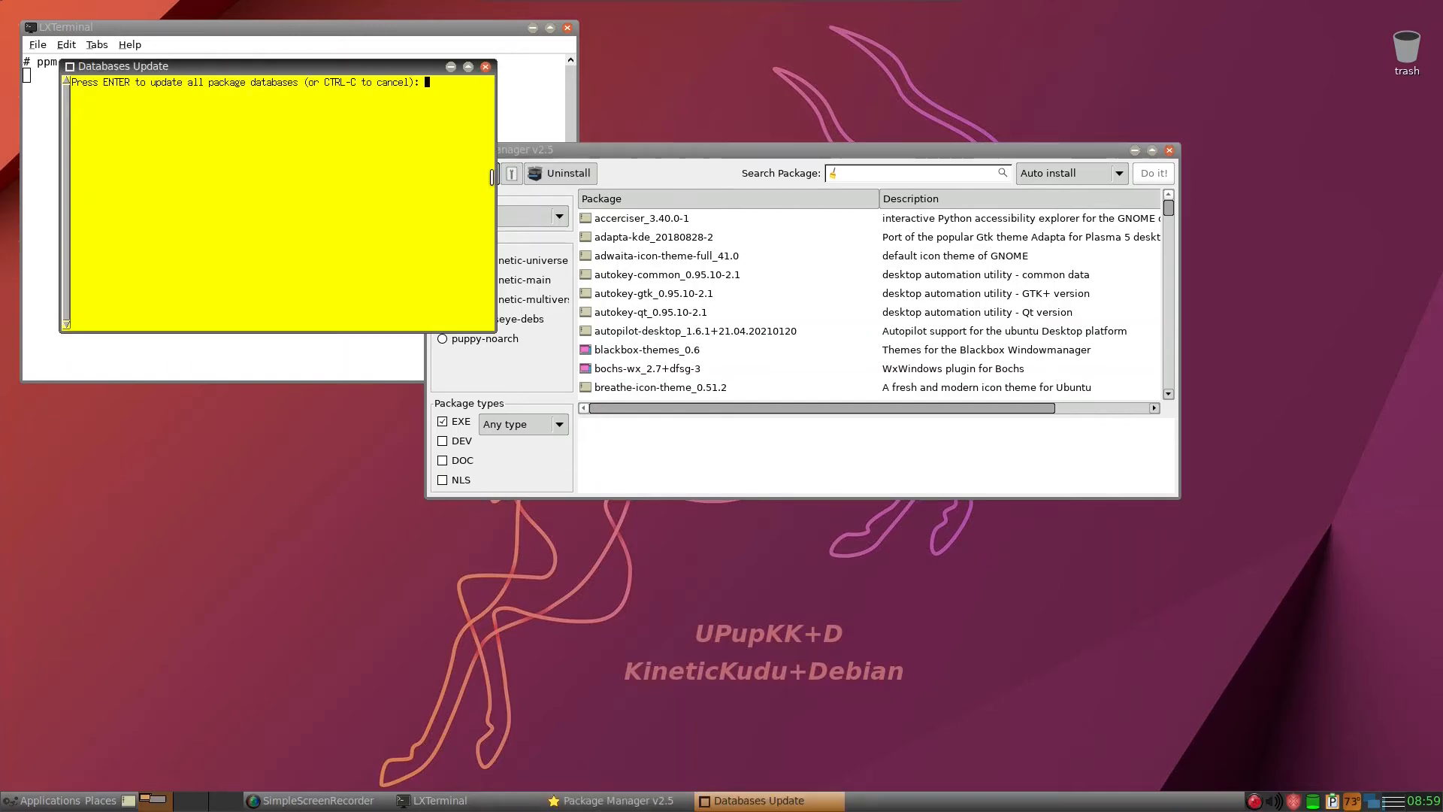
{"action": "key", "text": "Return"}
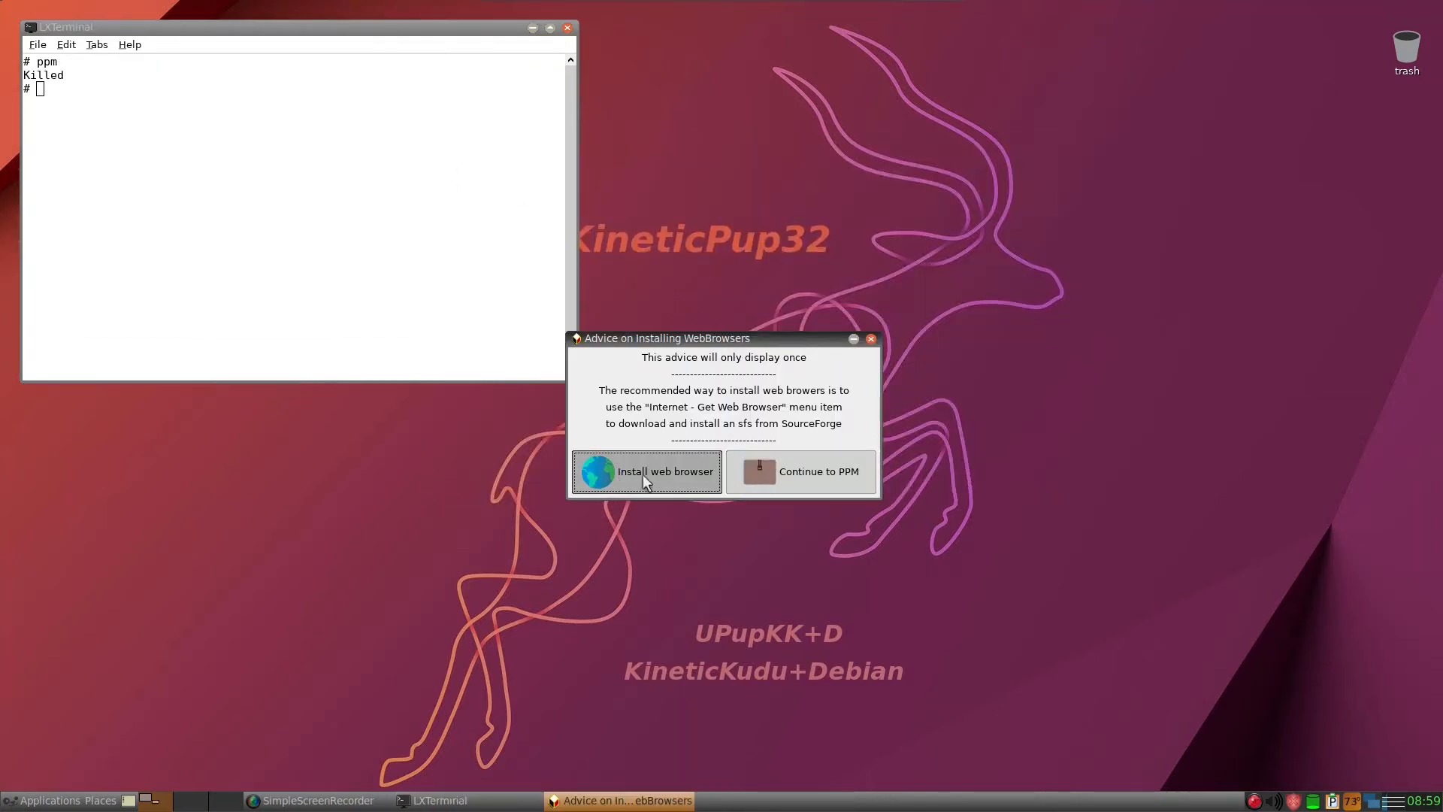
Continue from the web browser advice to PPM, close the terminal, and reposition the Package Manager window
{"action": "left_click", "coordinate": [800, 474]}
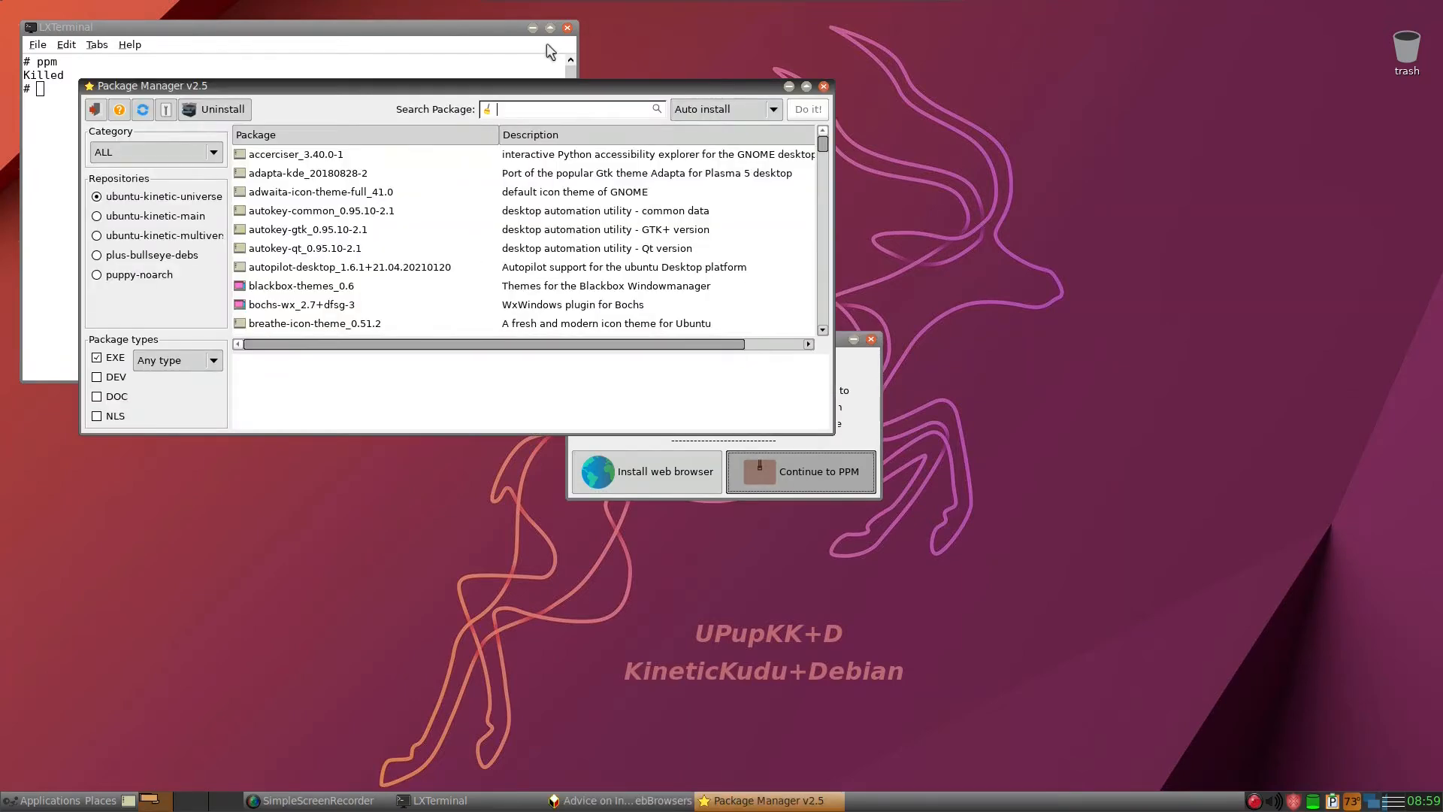
{"action": "left_click", "coordinate": [568, 29]}
{"action": "left_click_drag", "start_coordinate": [625, 80], "coordinate": [894, 68]}
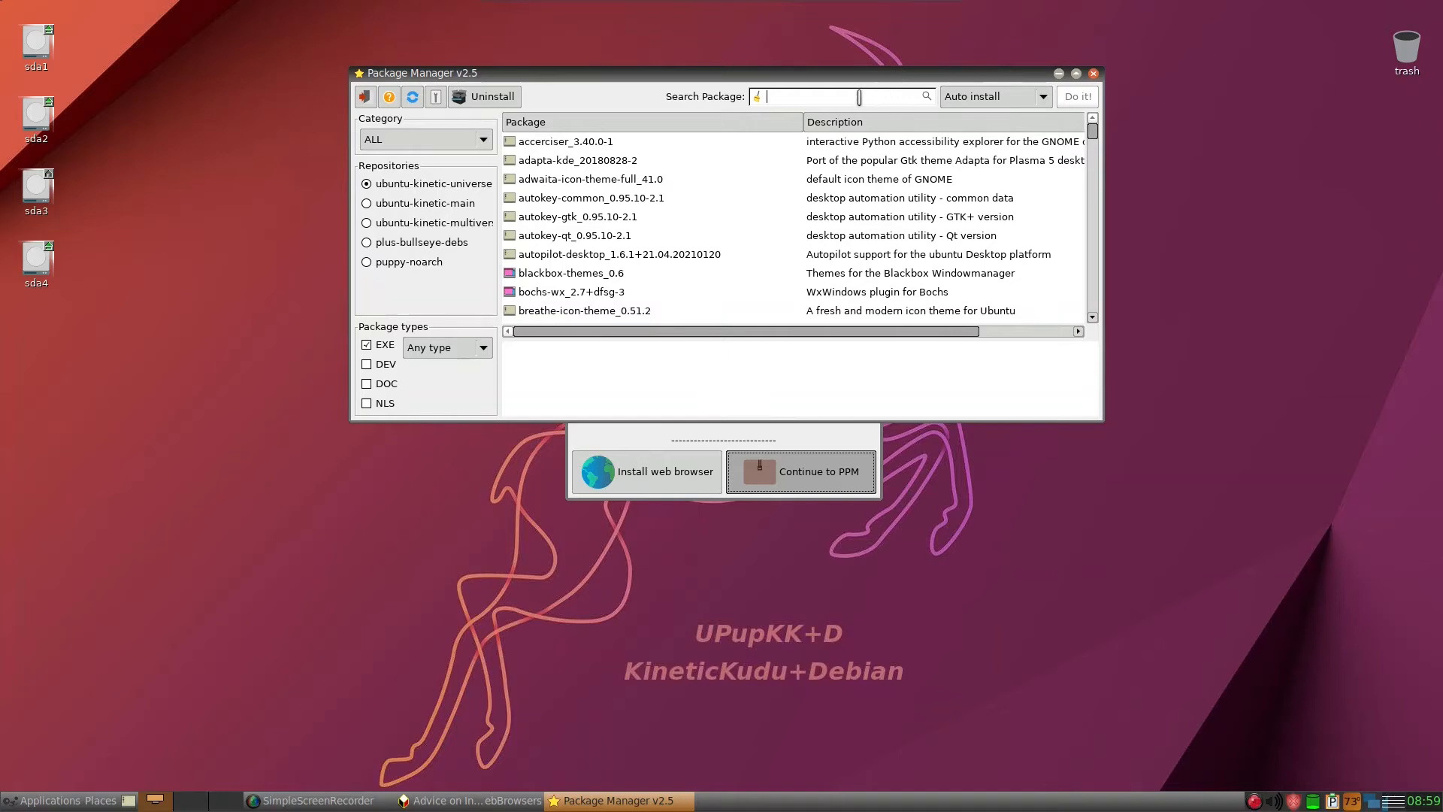
Search the repositories for rofi, dismiss the version differences notice, and sort the results by package name
{"action": "type", "text": "rofi"}
{"action": "key", "text": "Return"}
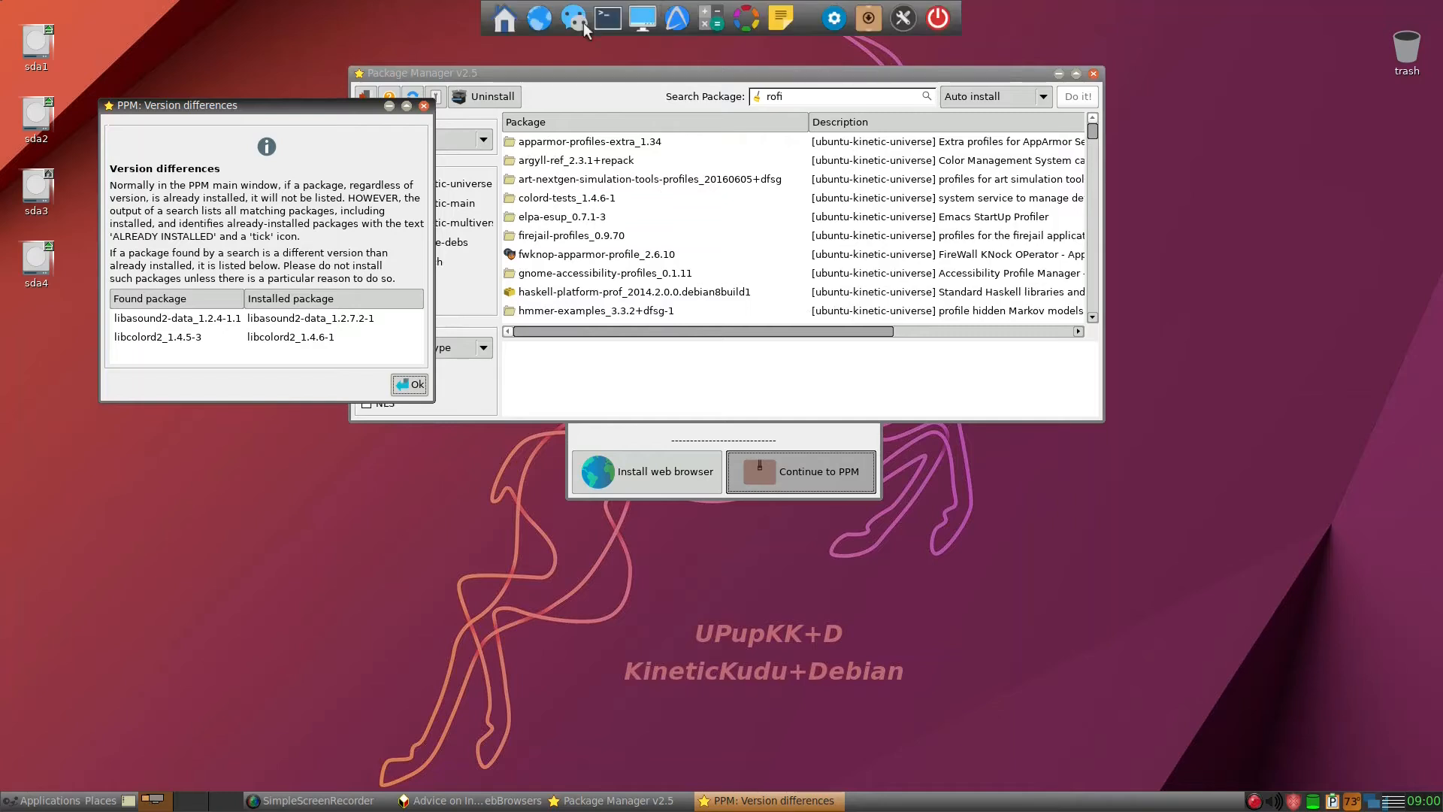
{"action": "left_click", "coordinate": [408, 384]}
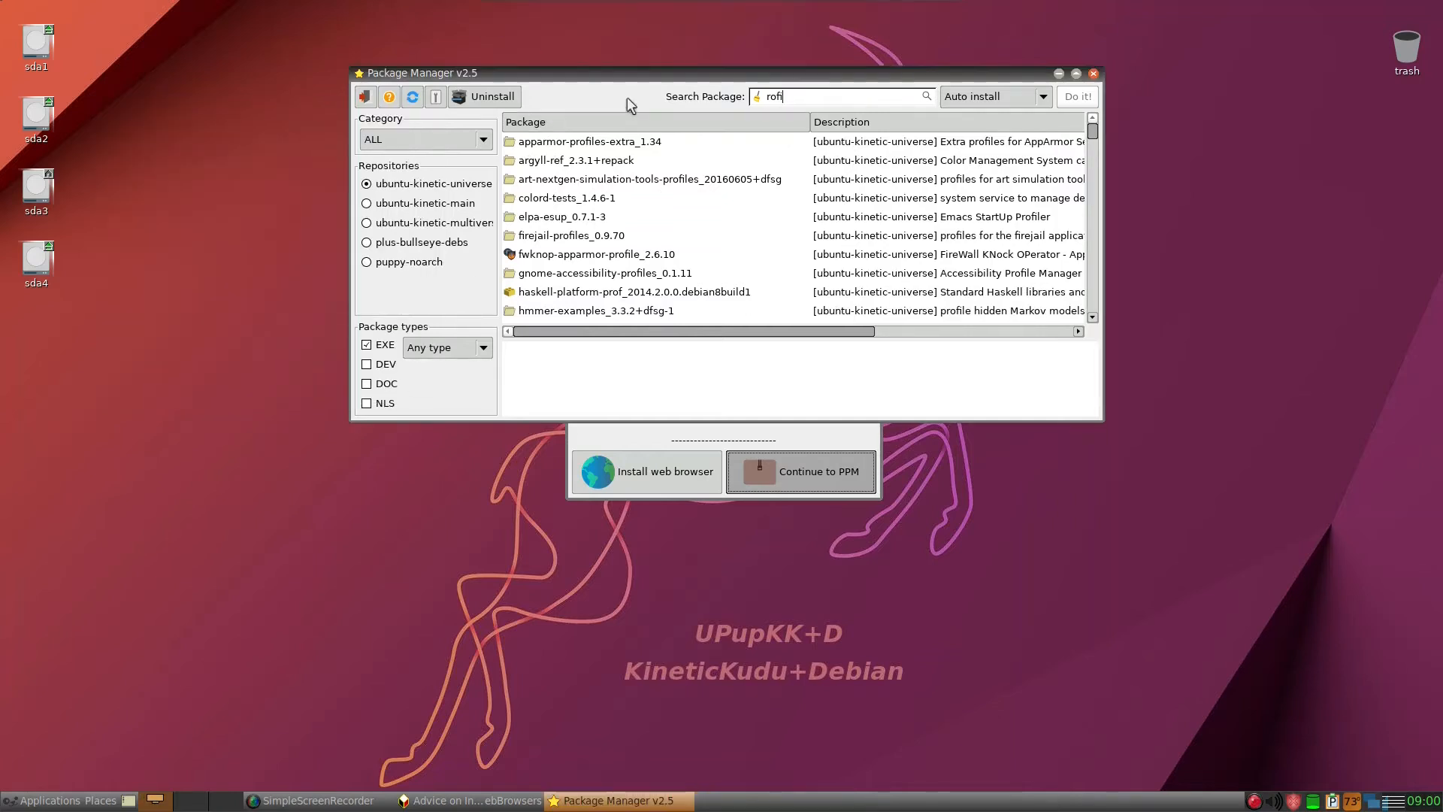
{"action": "left_click", "coordinate": [628, 124]}
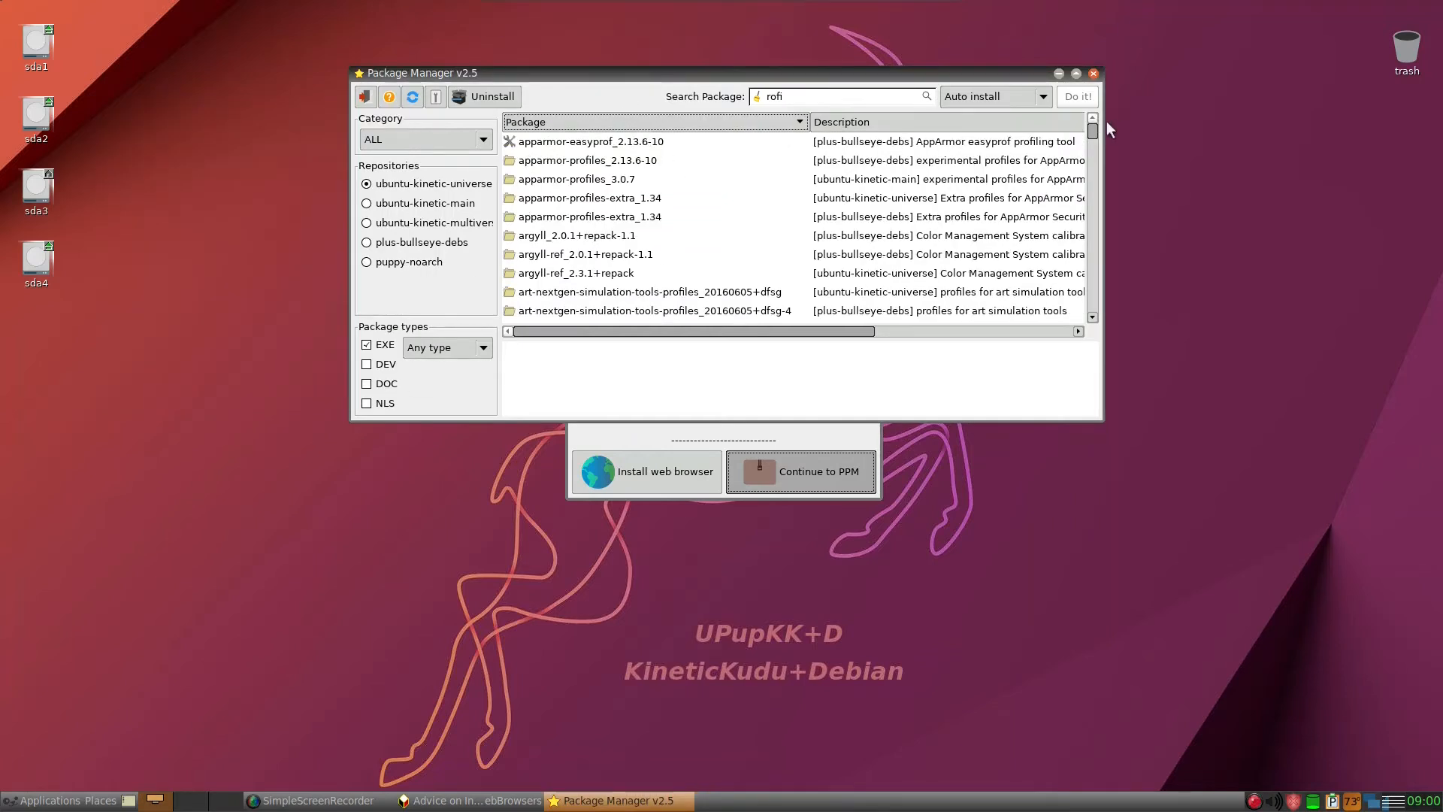
Auto-install the rofi_1.5.4-1+b1 package from the search results and dismiss the install report
{"action": "left_click_drag", "start_coordinate": [1093, 133], "coordinate": [1094, 296]}
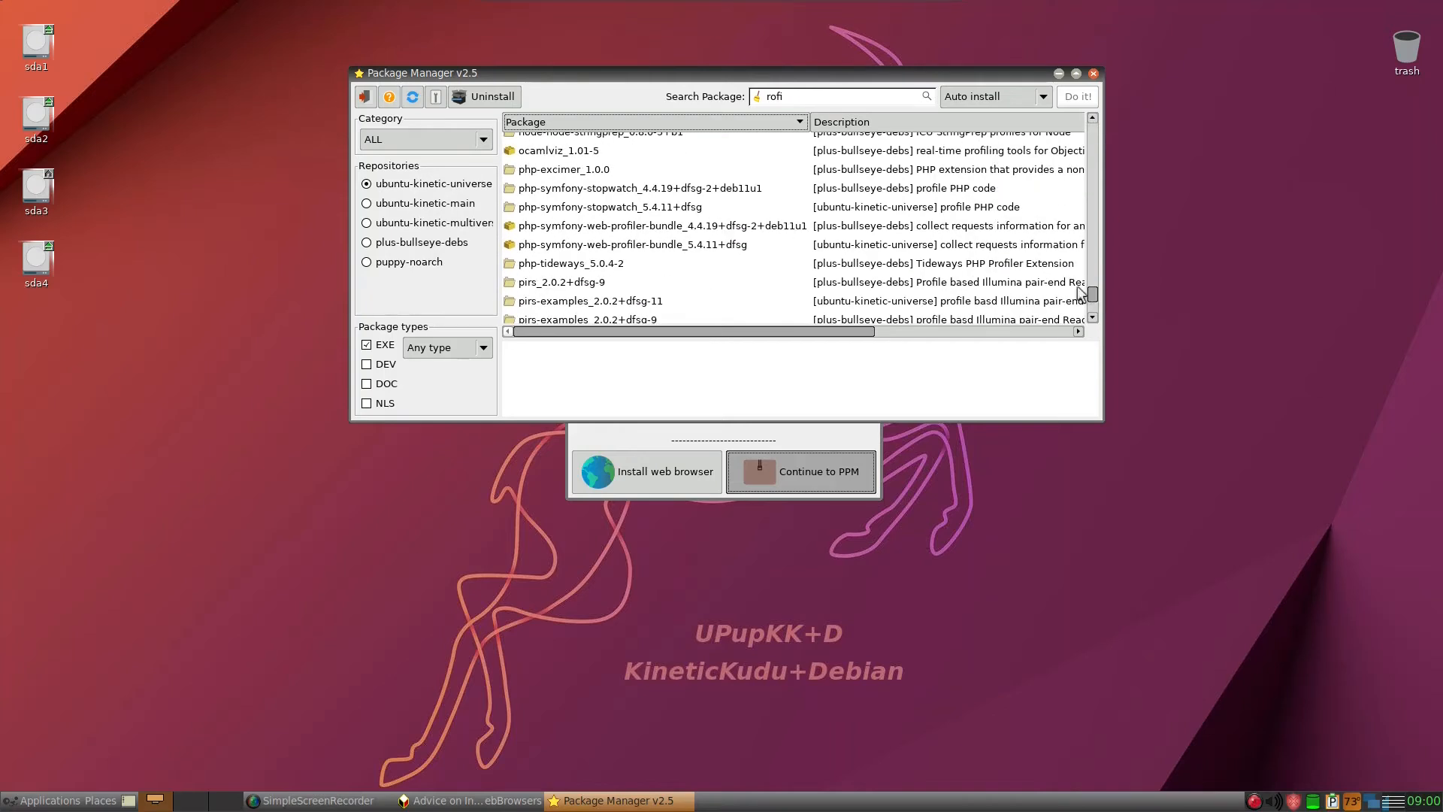
{"action": "scroll", "coordinate": [573, 275], "scroll_direction": "down", "scroll_amount": 1}
{"action": "scroll", "coordinate": [573, 274], "scroll_direction": "down", "scroll_amount": 4}
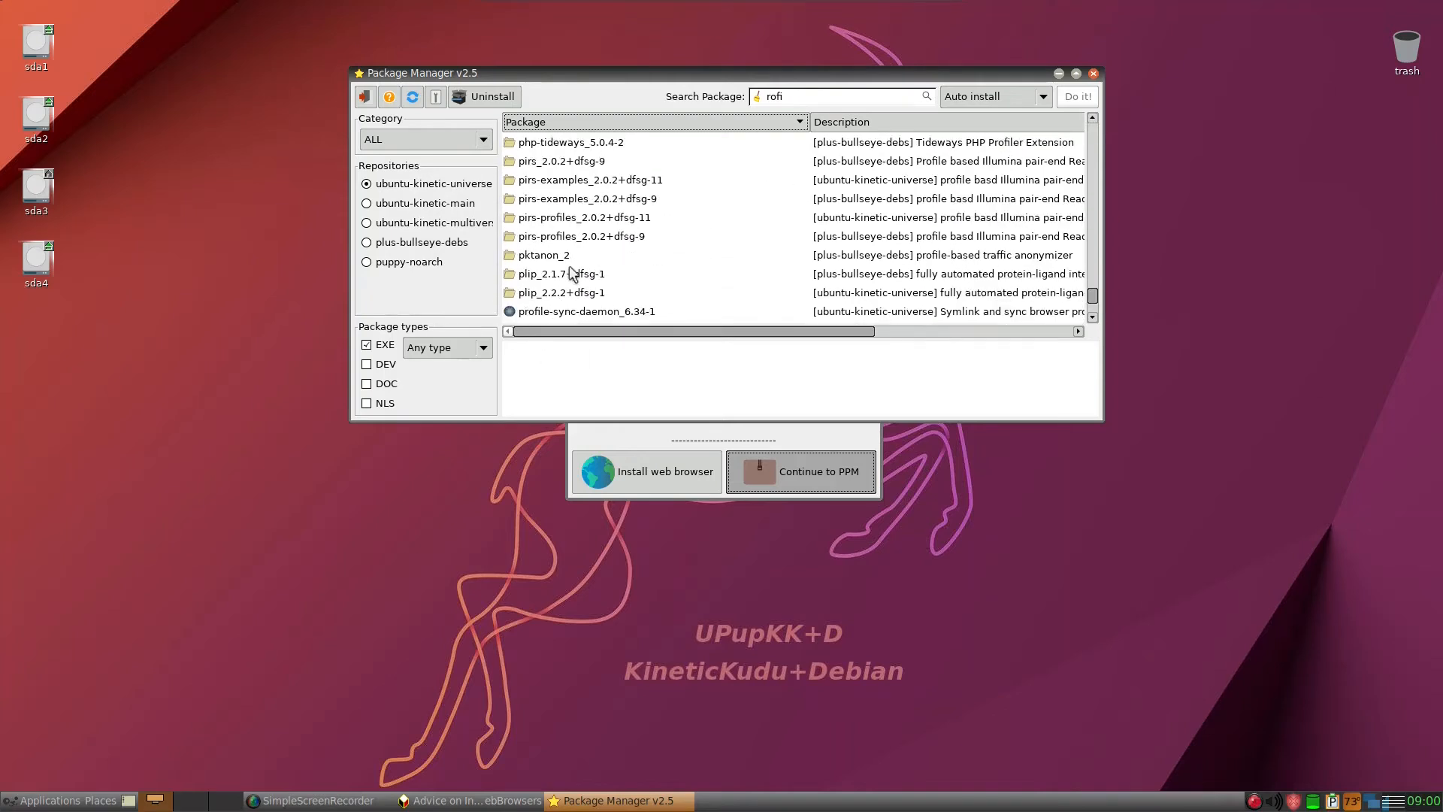
{"action": "scroll", "coordinate": [573, 274], "scroll_direction": "down", "scroll_amount": 10}
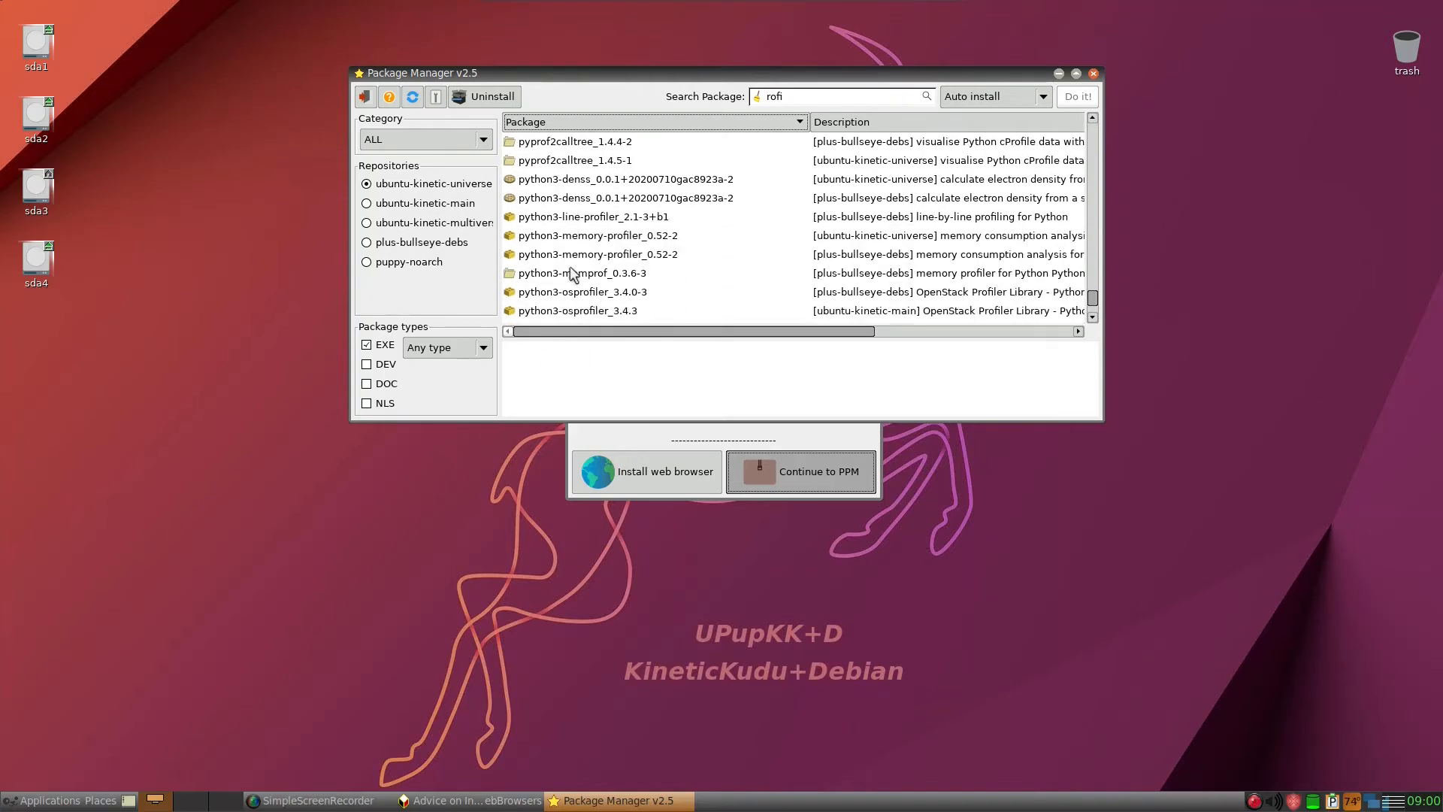
{"action": "scroll", "coordinate": [572, 274], "scroll_direction": "down", "scroll_amount": 3}
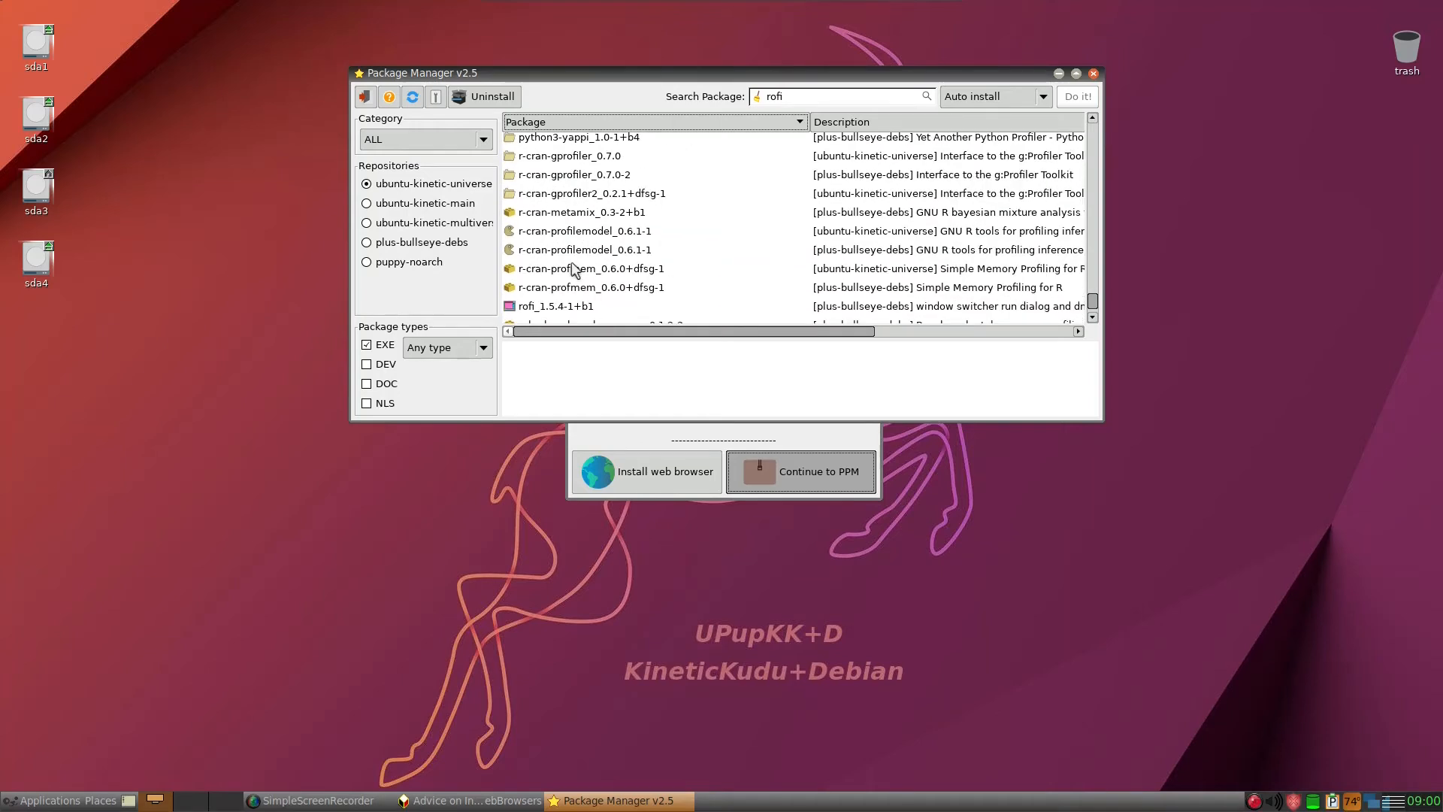
{"action": "left_click", "coordinate": [565, 308]}
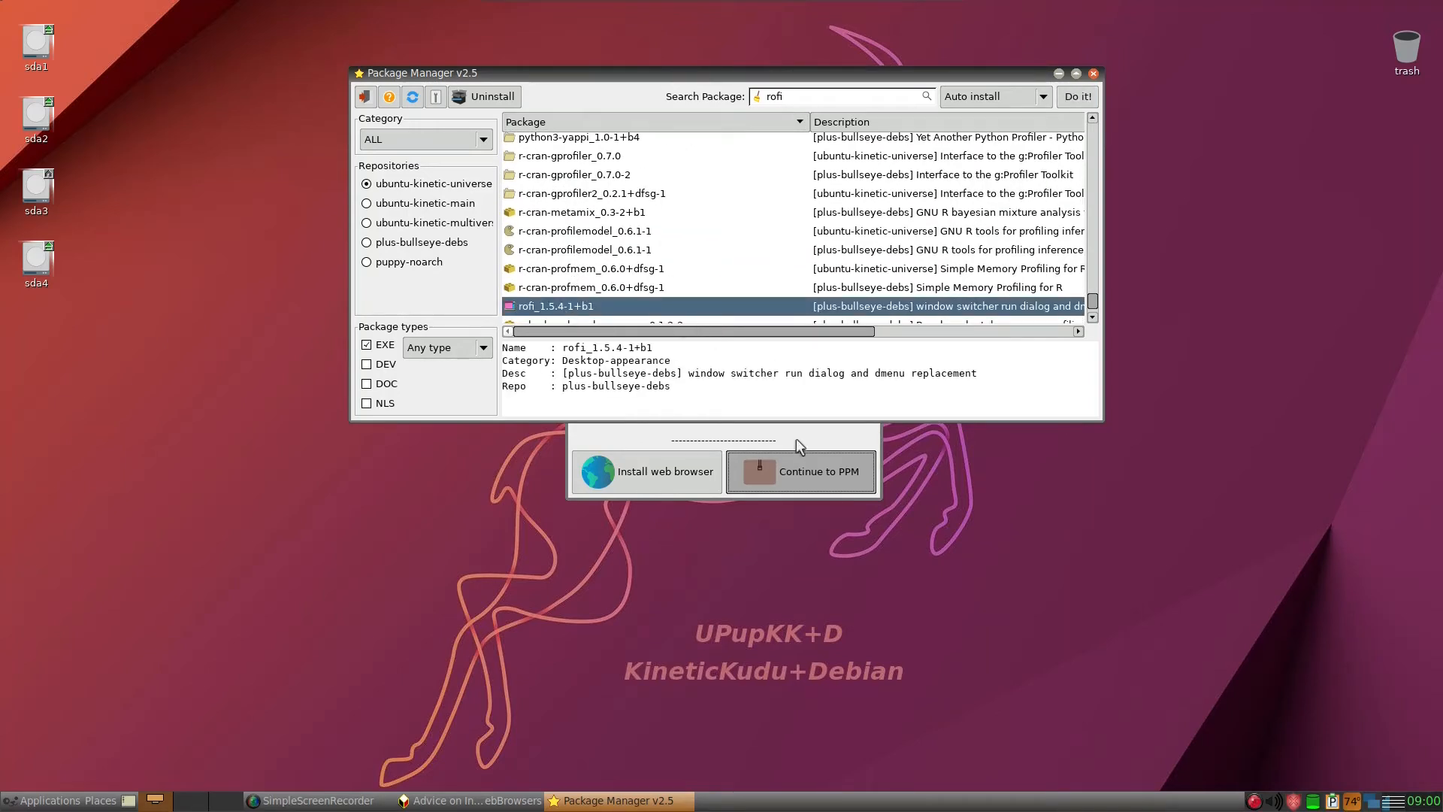
{"action": "left_click", "coordinate": [1079, 98]}
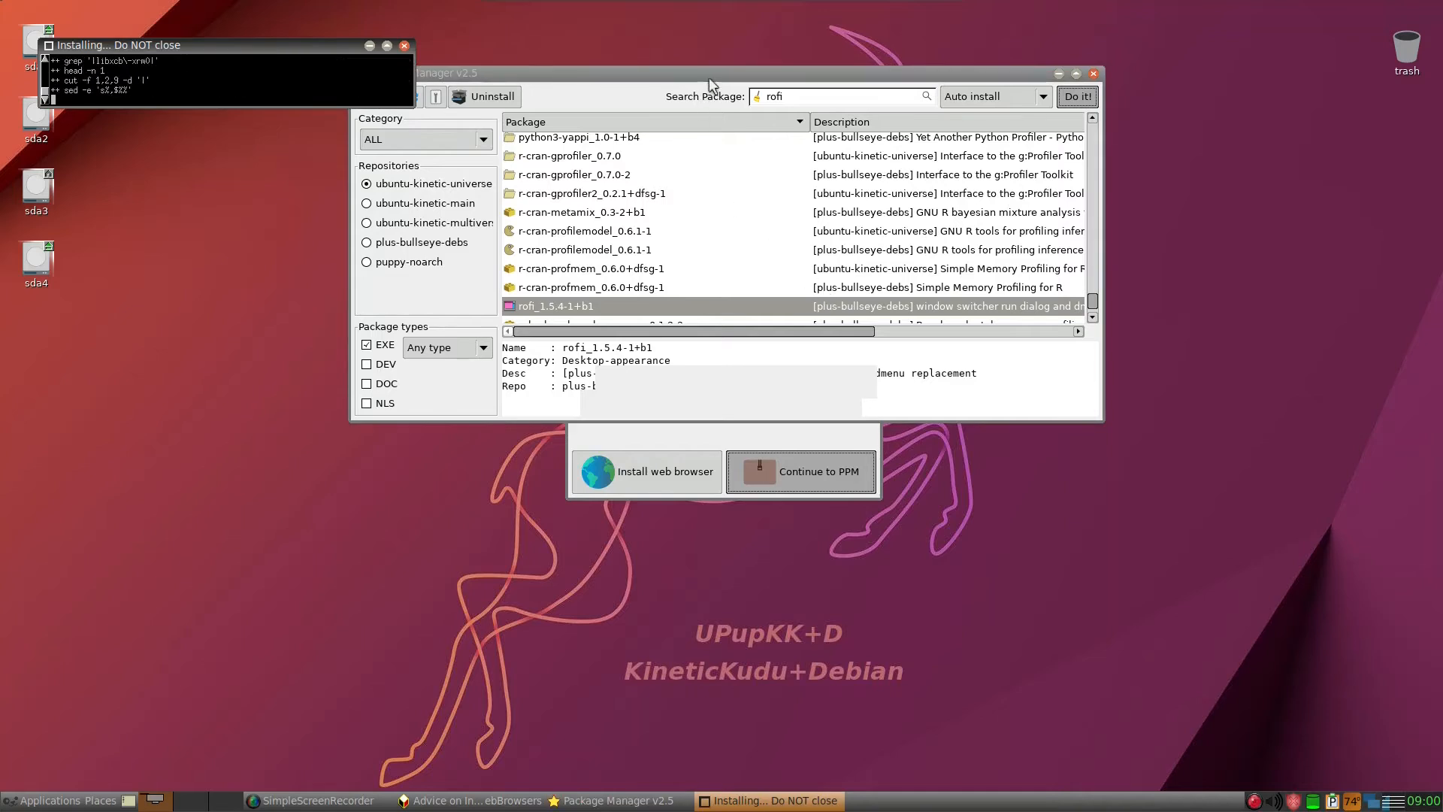
{"action": "left_click_drag", "start_coordinate": [707, 73], "coordinate": [869, 265]}
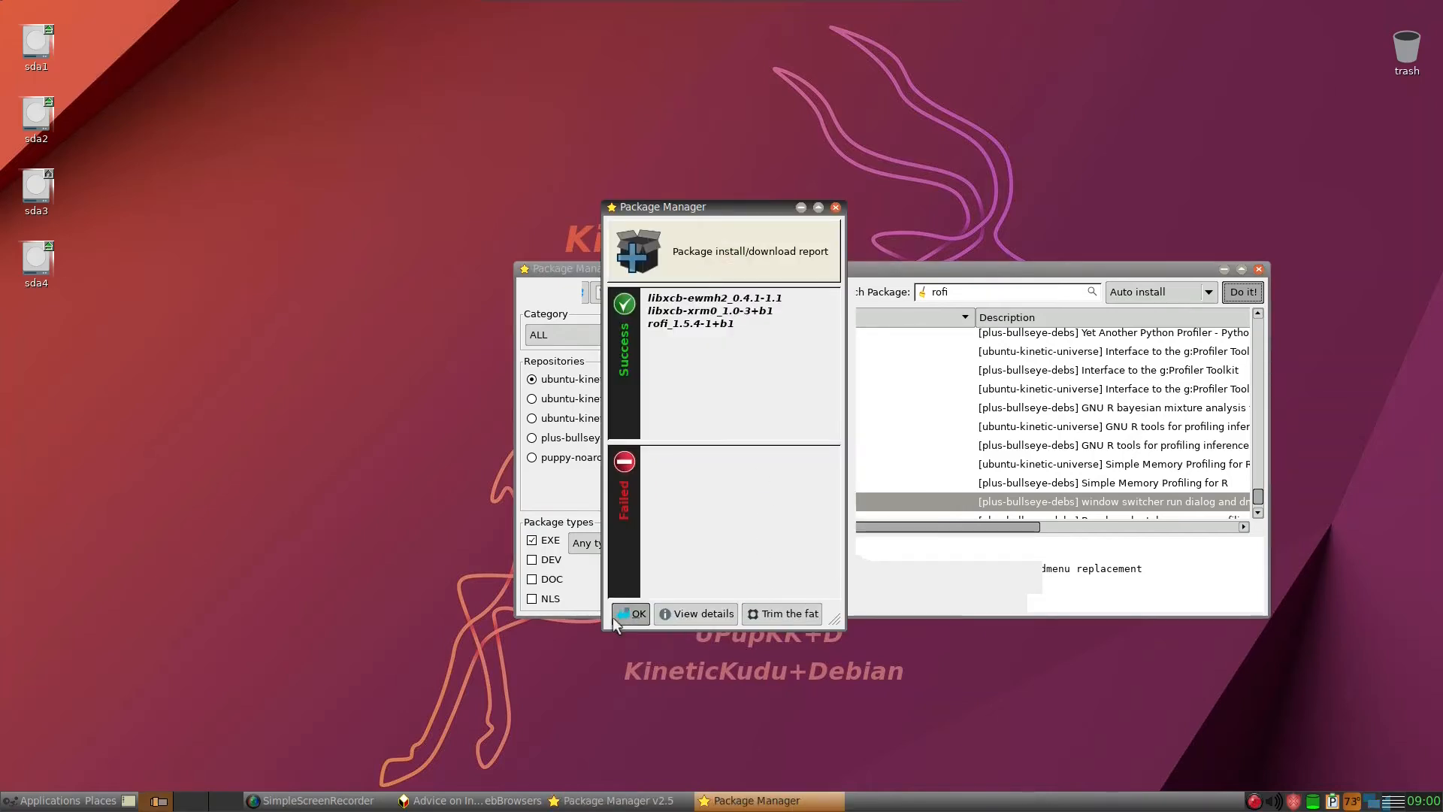
{"action": "left_click", "coordinate": [616, 616]}
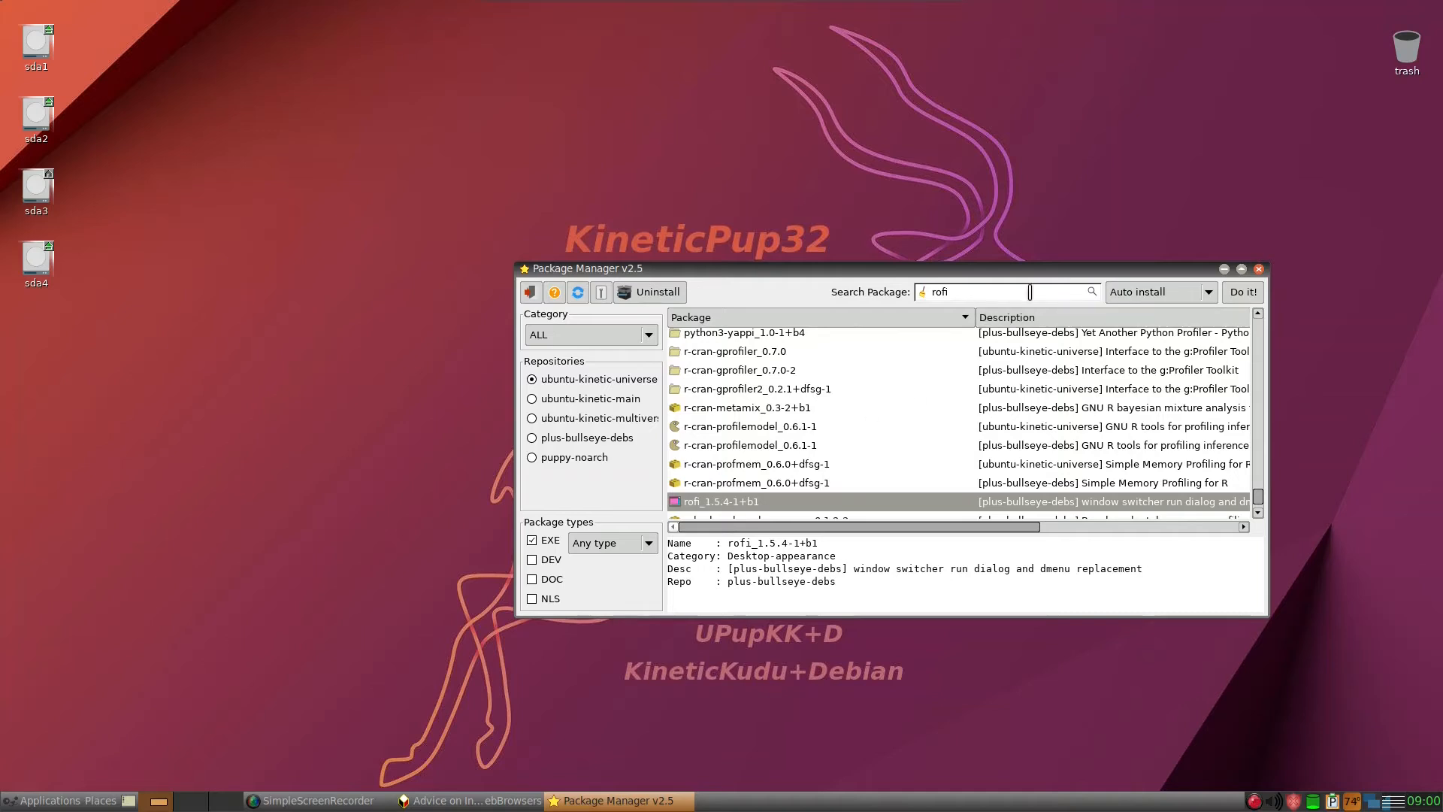
Search for "ubuntu font", auto-install the fonts-ubuntu_0.83 package, and dismiss the install report
{"action": "left_click_drag", "start_coordinate": [1016, 294], "coordinate": [731, 289]}
{"action": "type", "text": "ubuntu font"}
{"action": "key", "text": "Return"}
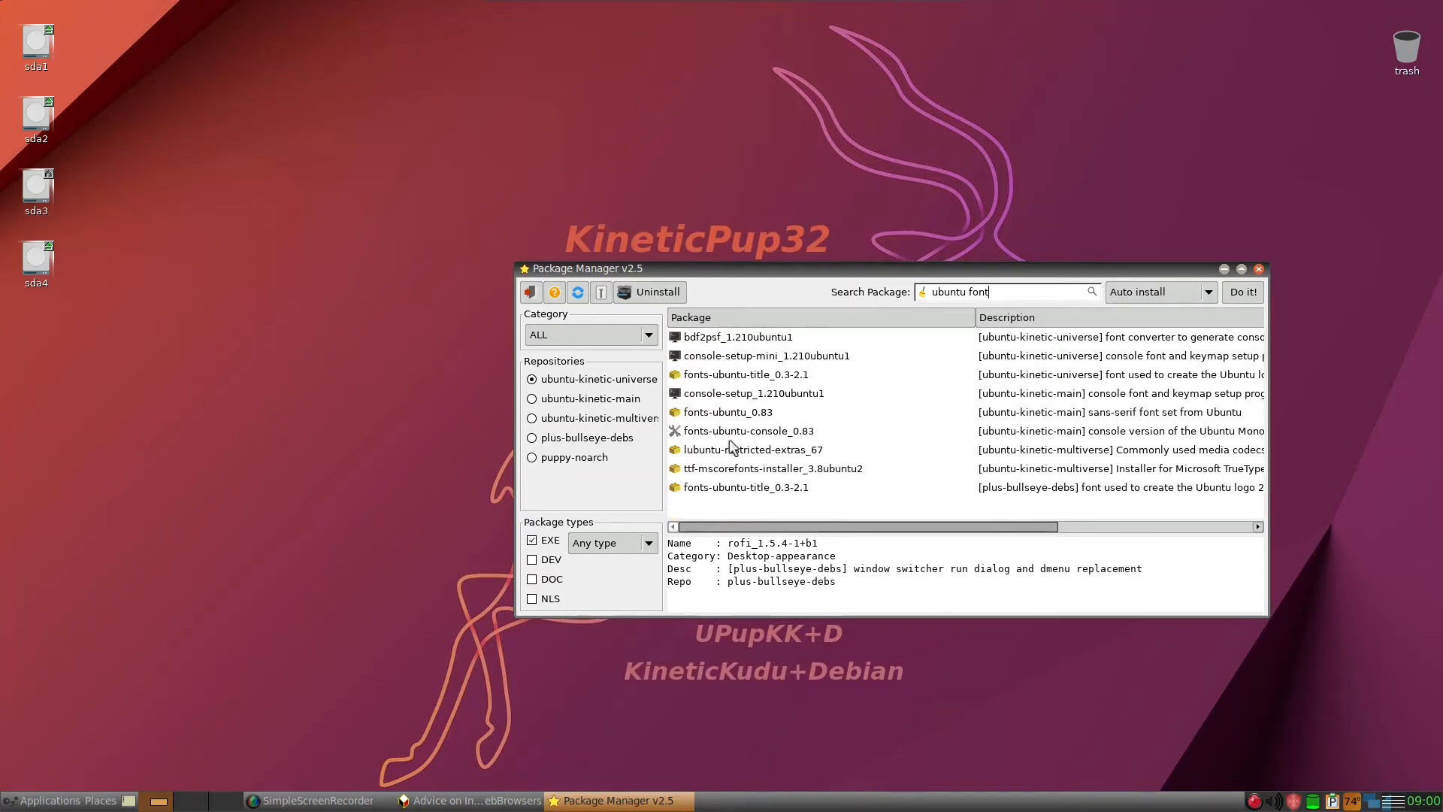
{"action": "left_click", "coordinate": [719, 415]}
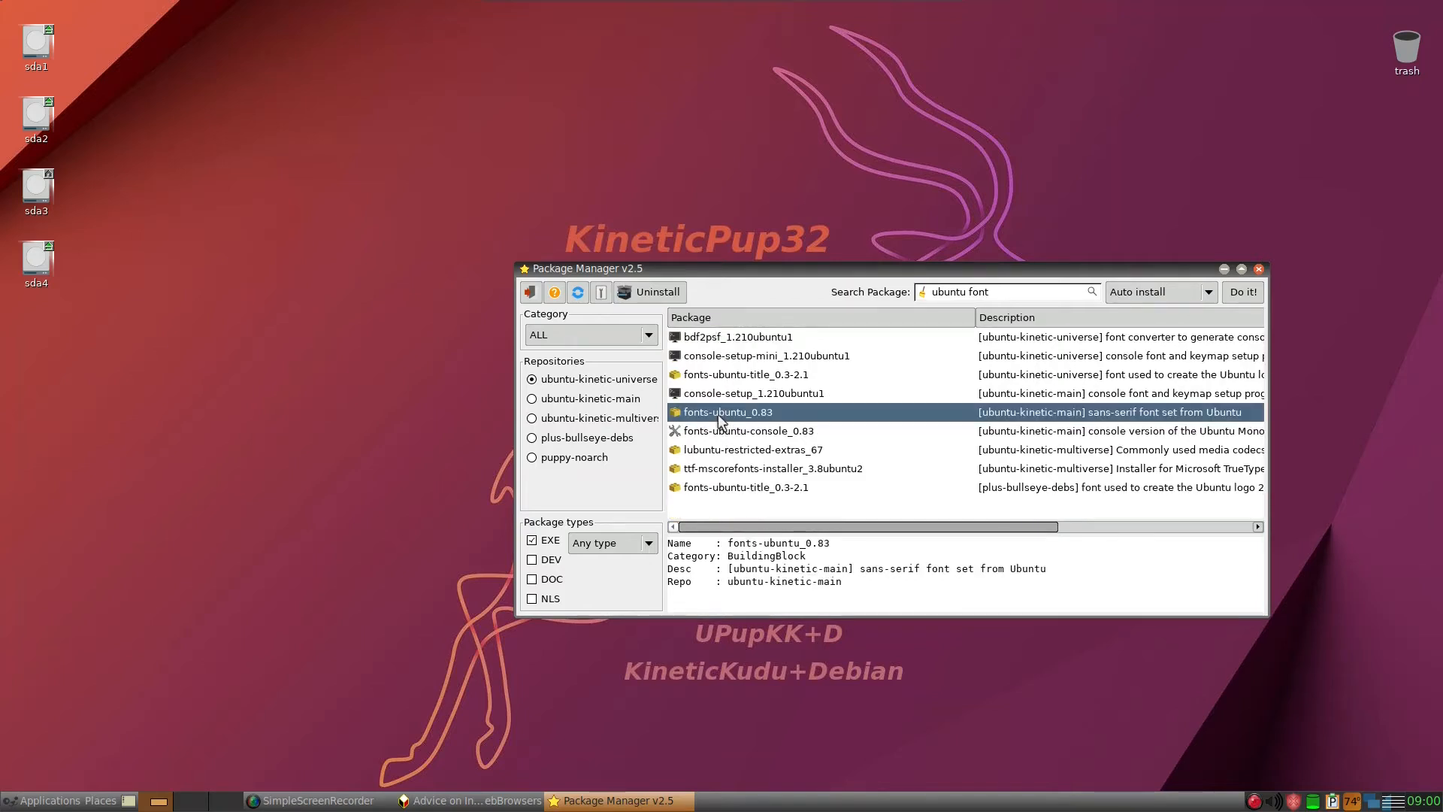
{"action": "left_click", "coordinate": [1251, 293]}
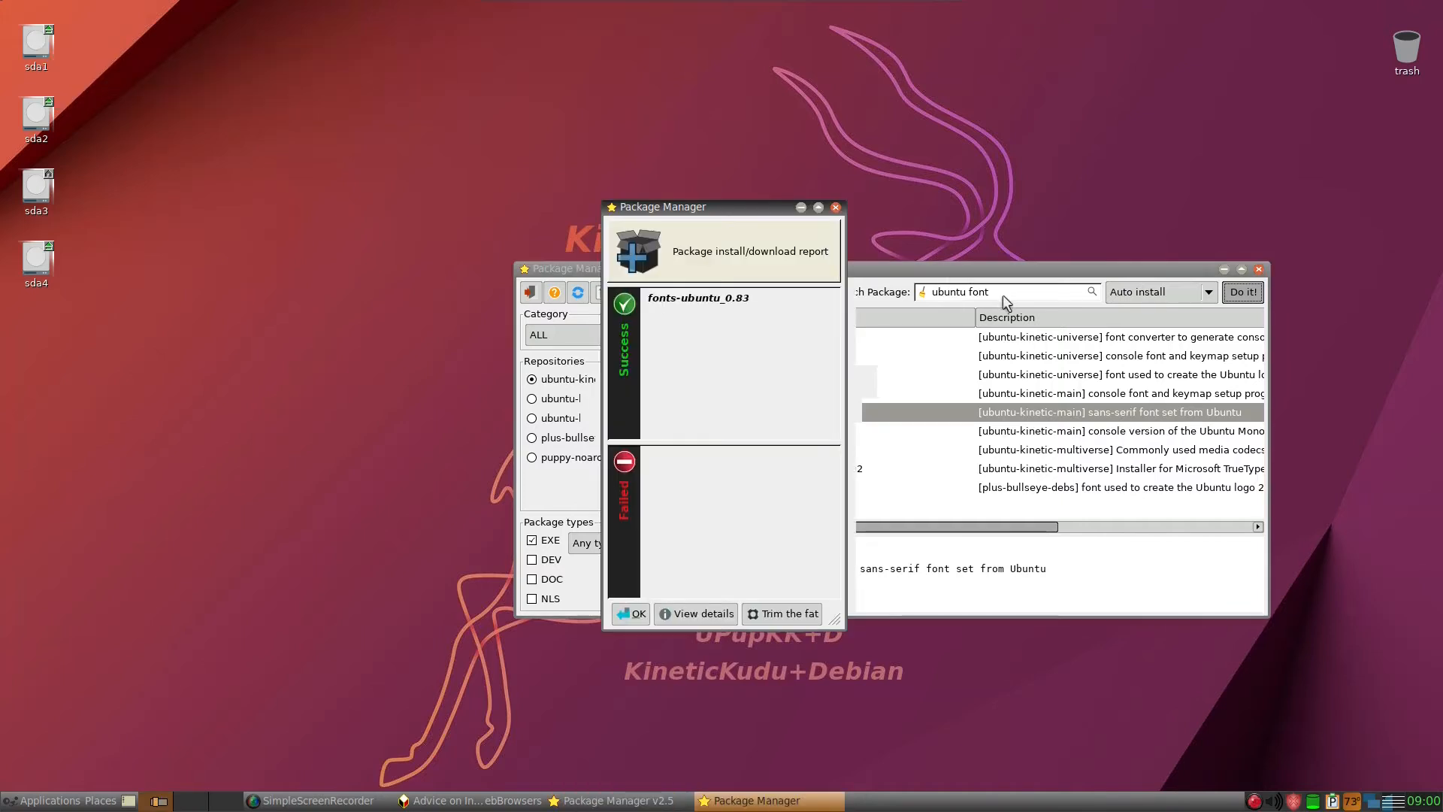
{"action": "left_click", "coordinate": [632, 614]}
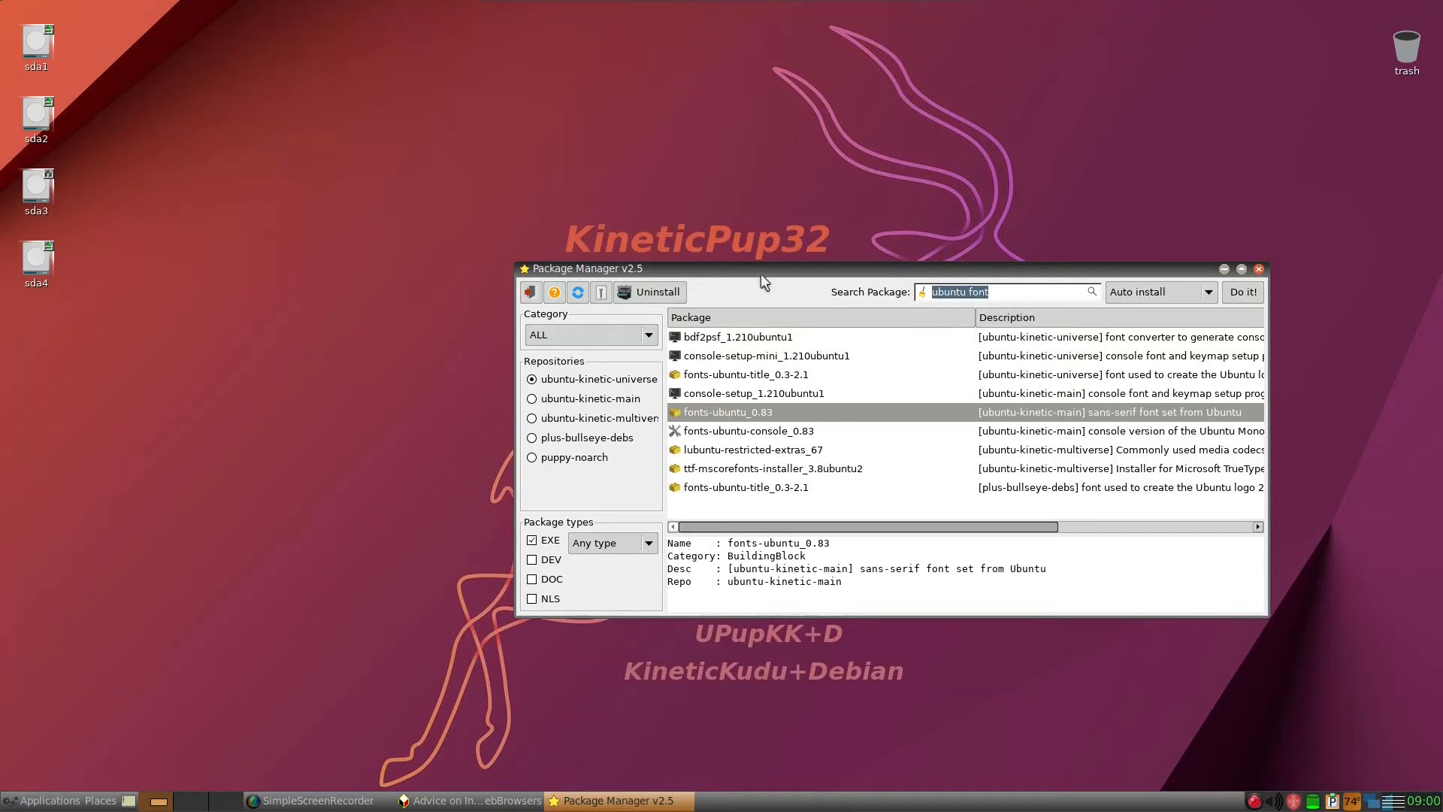
Search for gimp, sort the results by package name, and auto-install gimp_2.10.22-4
{"action": "type", "text": "gimp"}
{"action": "left_click", "coordinate": [732, 318]}
{"action": "left_click", "coordinate": [733, 357]}
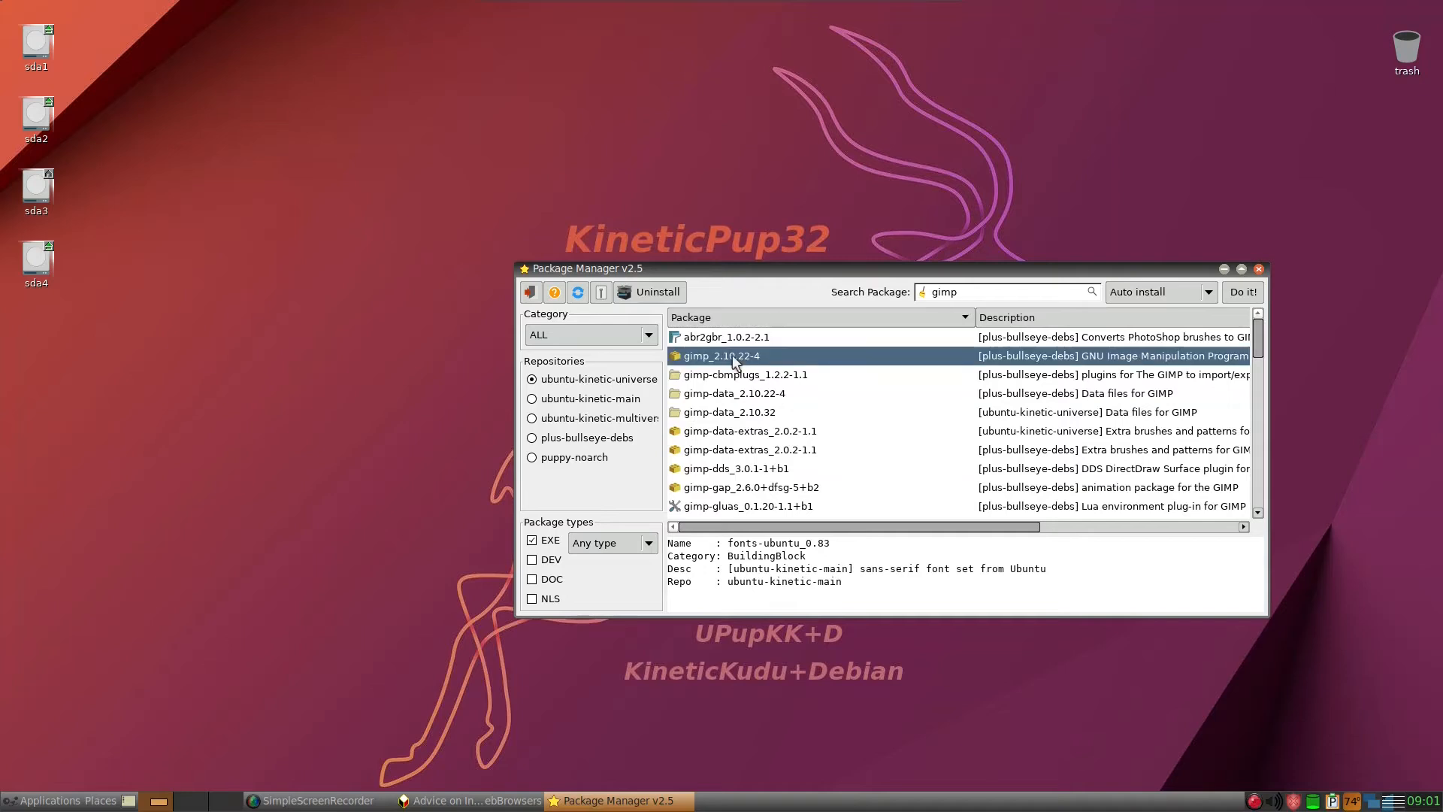
{"action": "left_click", "coordinate": [1241, 293]}
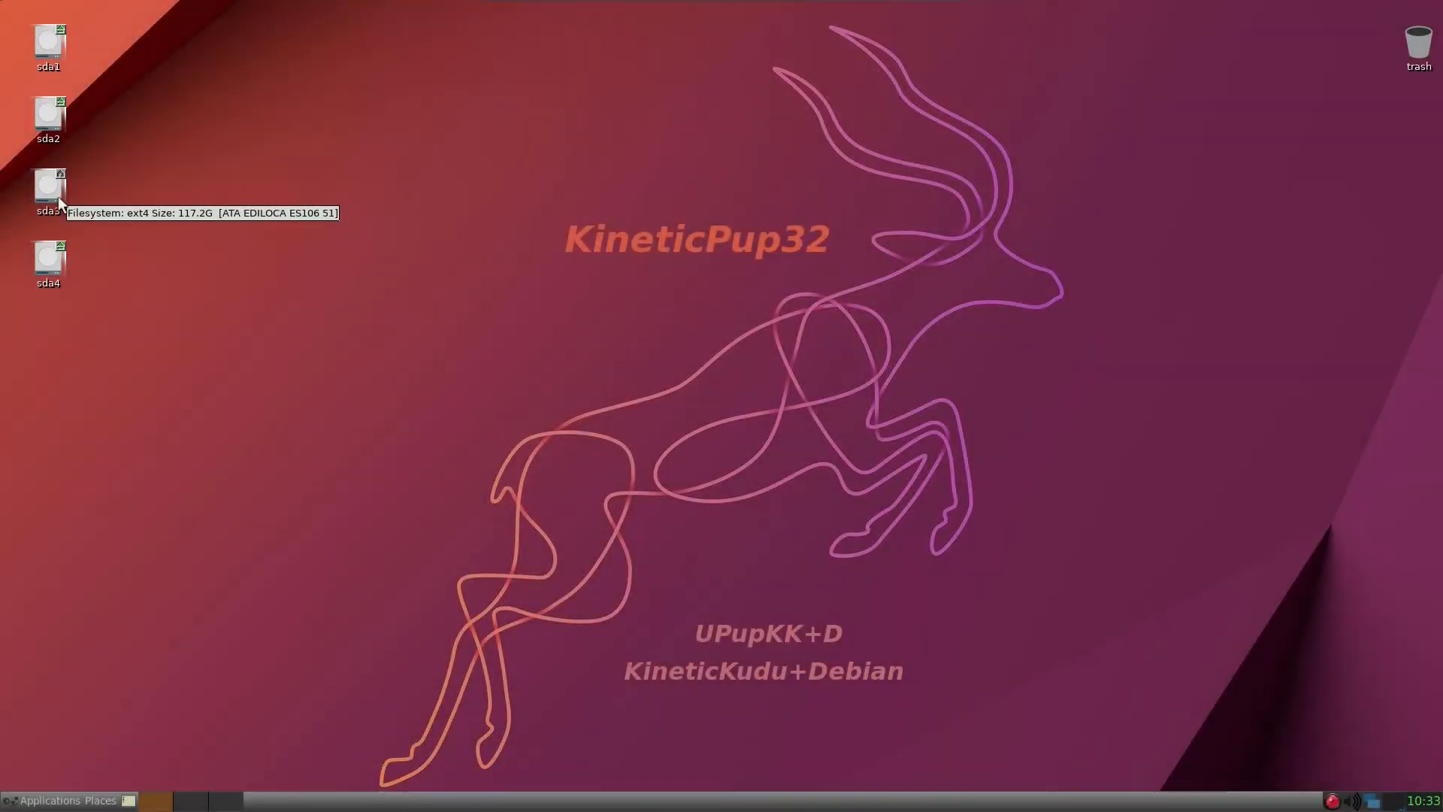
Open the sda3 drive, reposition its file window, and open the save folder
{"action": "right_click", "coordinate": [59, 199]}
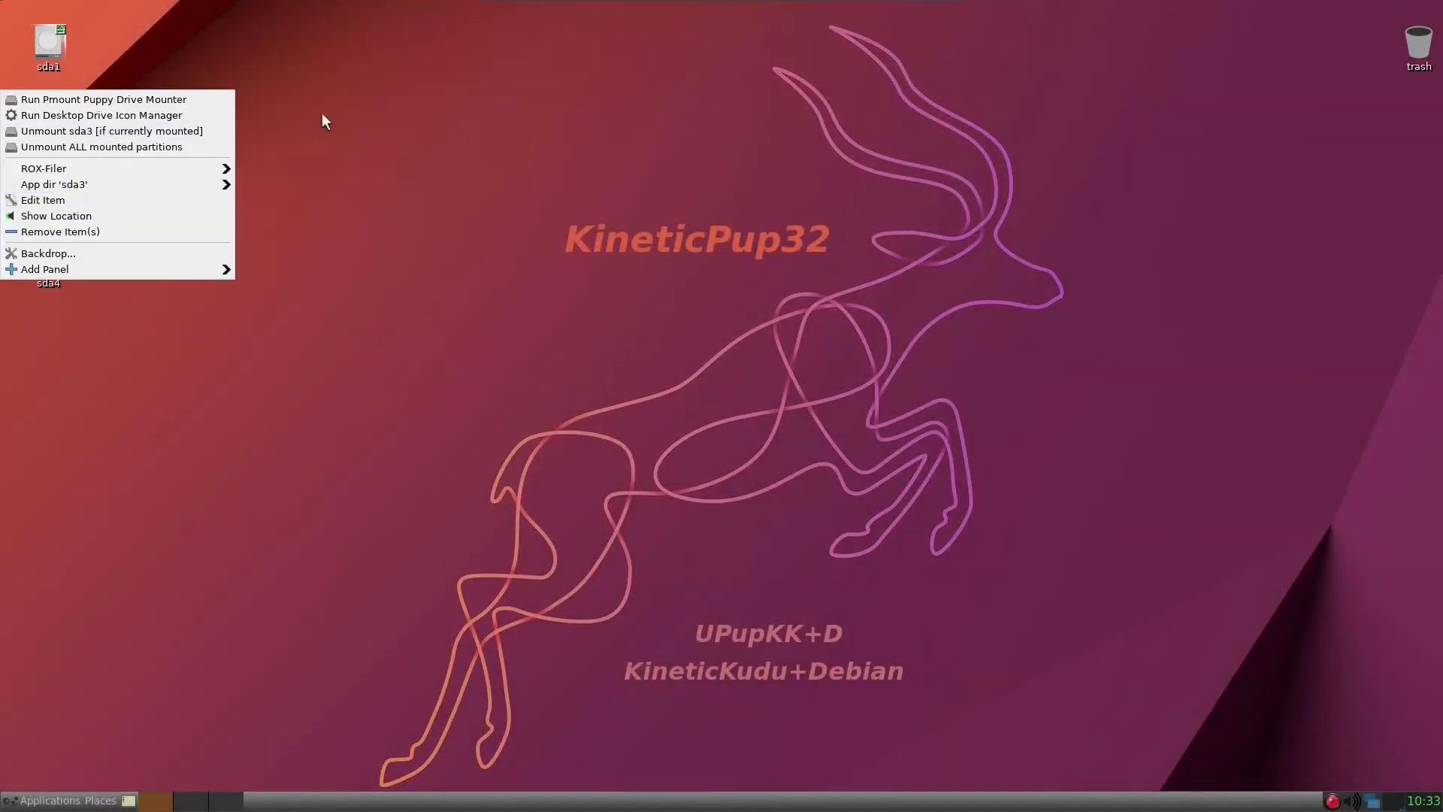
{"action": "left_click", "coordinate": [493, 121]}
{"action": "left_click", "coordinate": [39, 187]}
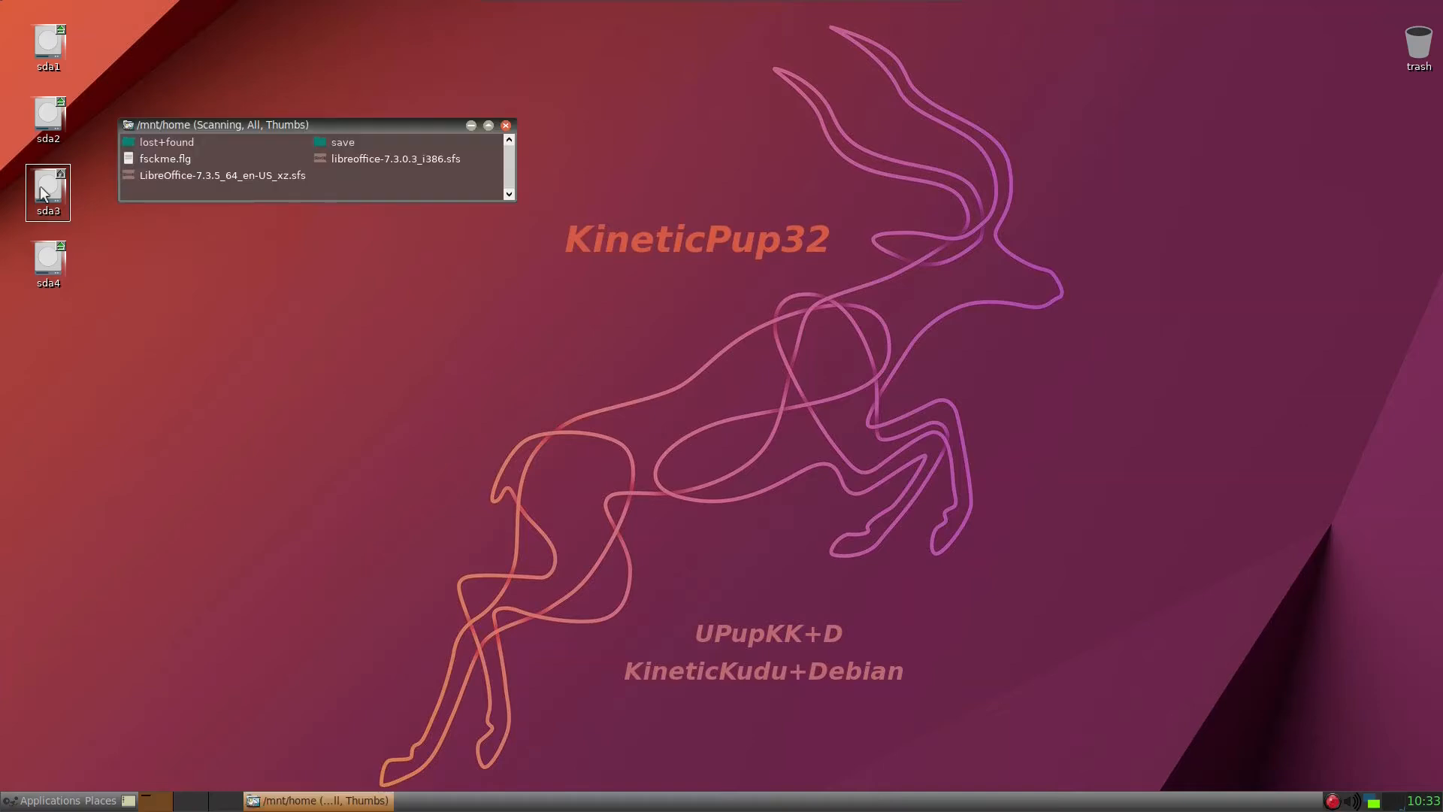
{"action": "left_click_drag", "start_coordinate": [275, 128], "coordinate": [564, 232]}
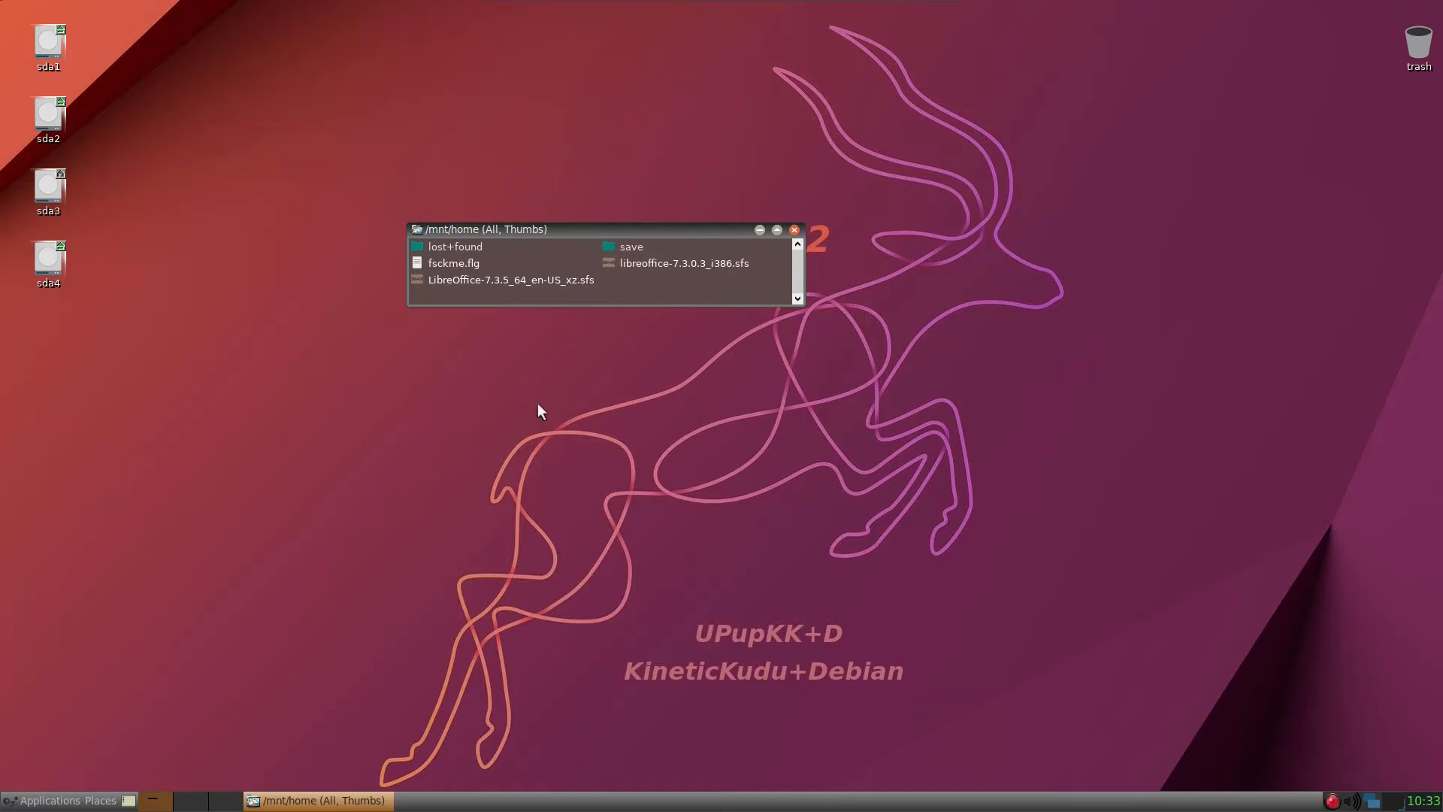
{"action": "left_click", "coordinate": [624, 250]}
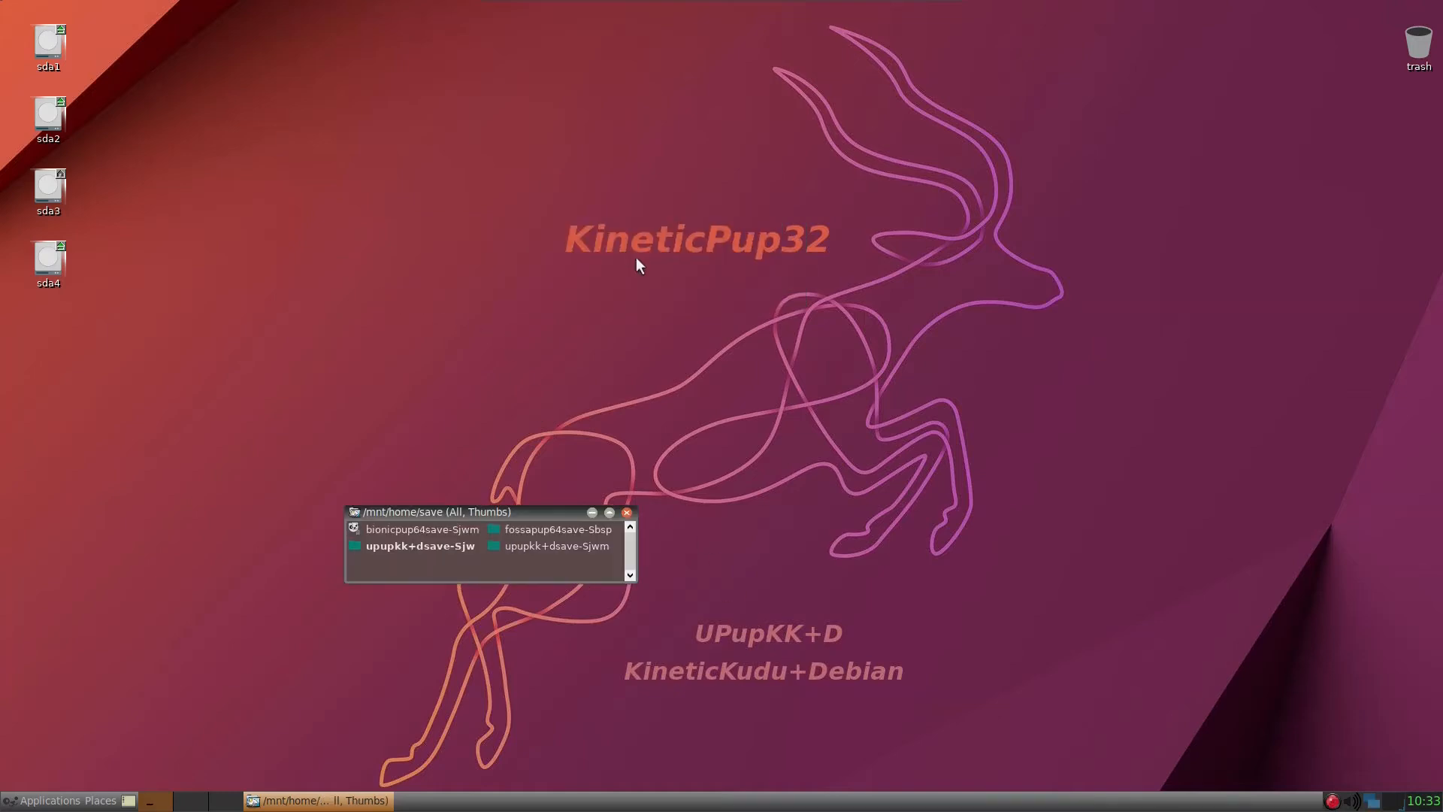
Rename the upupkk+dsave-Sjwm folder in /mnt/home/save as zupupkk+dsave-Sjwm
{"action": "left_click", "coordinate": [514, 549]}
{"action": "key", "text": "Left"}
{"action": "type", "text": "z"}
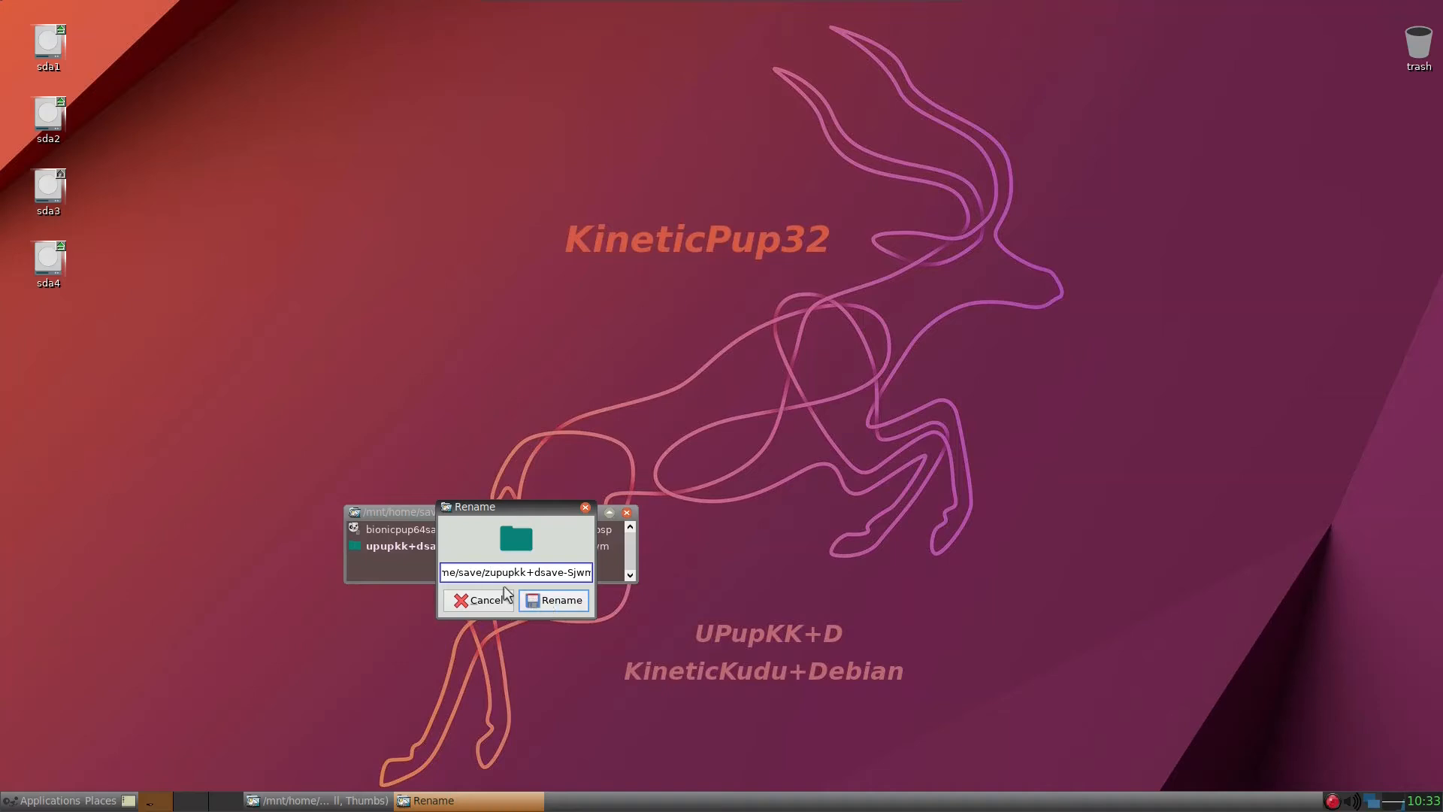
{"action": "left_click", "coordinate": [562, 601]}
{"action": "scroll", "coordinate": [559, 565], "scroll_direction": "down", "scroll_amount": 1}
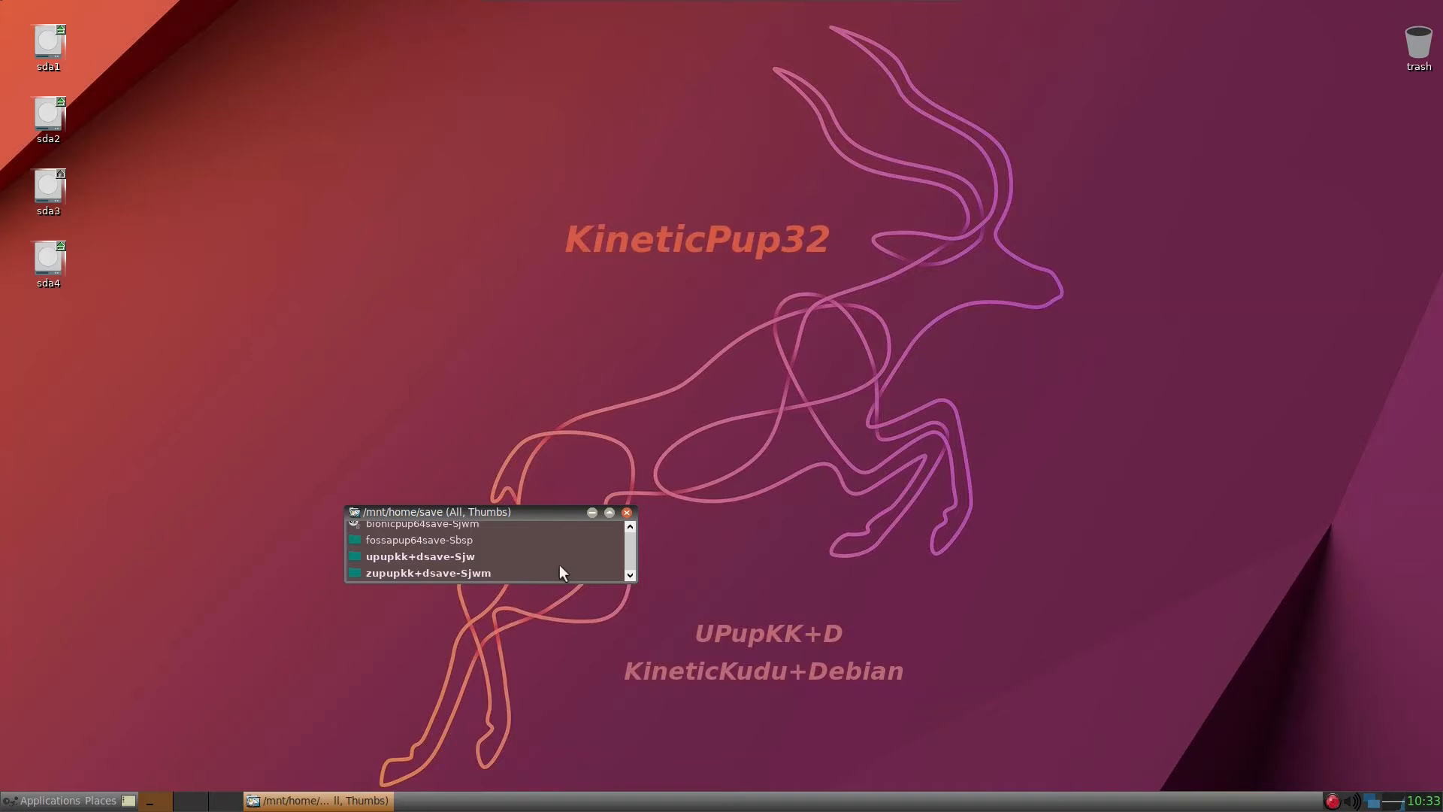
Rename the upupkk+dsave-Sjw folder as upupkk+dsave-Sjwm and move the save folder window aside
{"action": "left_click", "coordinate": [466, 558]}
{"action": "key", "text": "End"}
{"action": "type", "text": "m"}
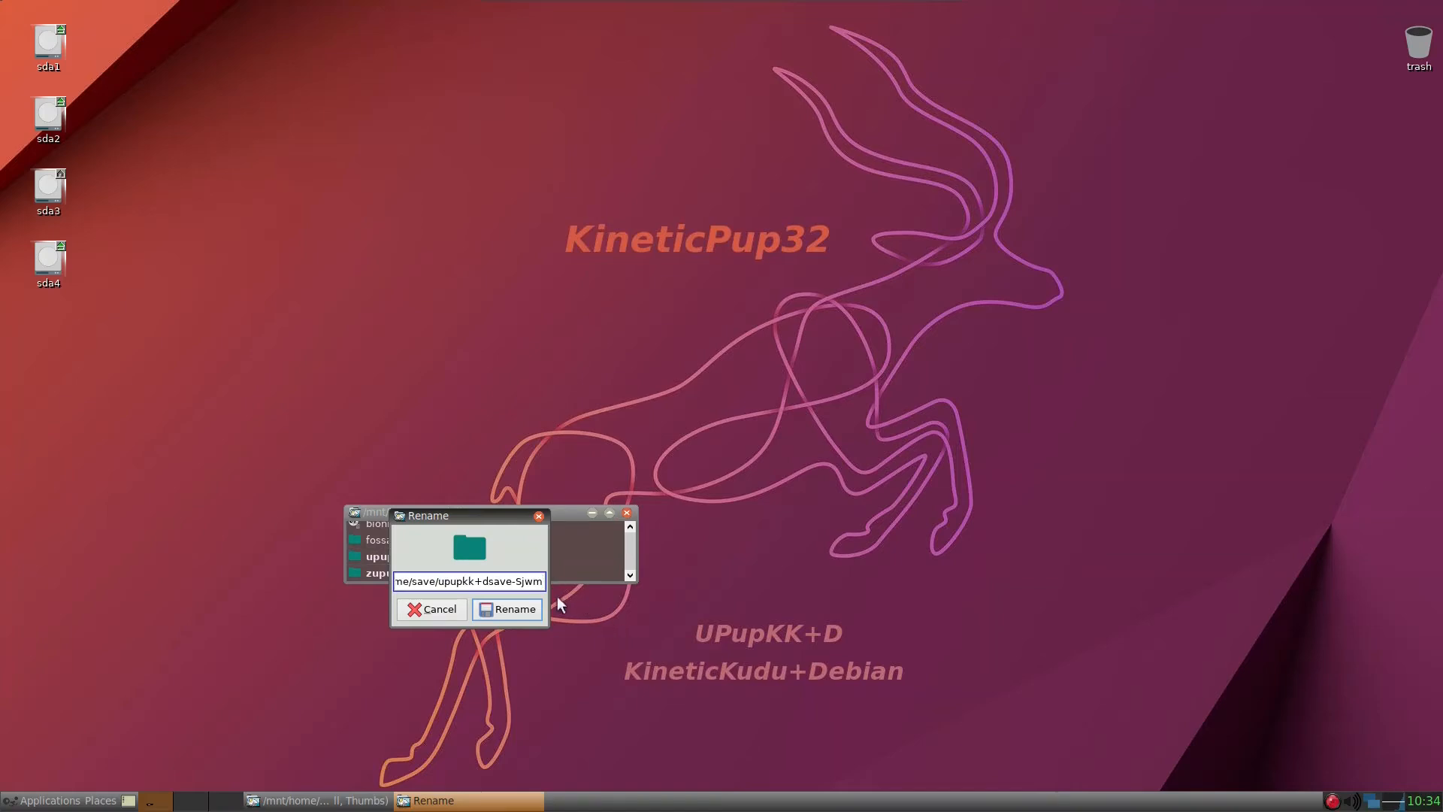
{"action": "left_click", "coordinate": [508, 609]}
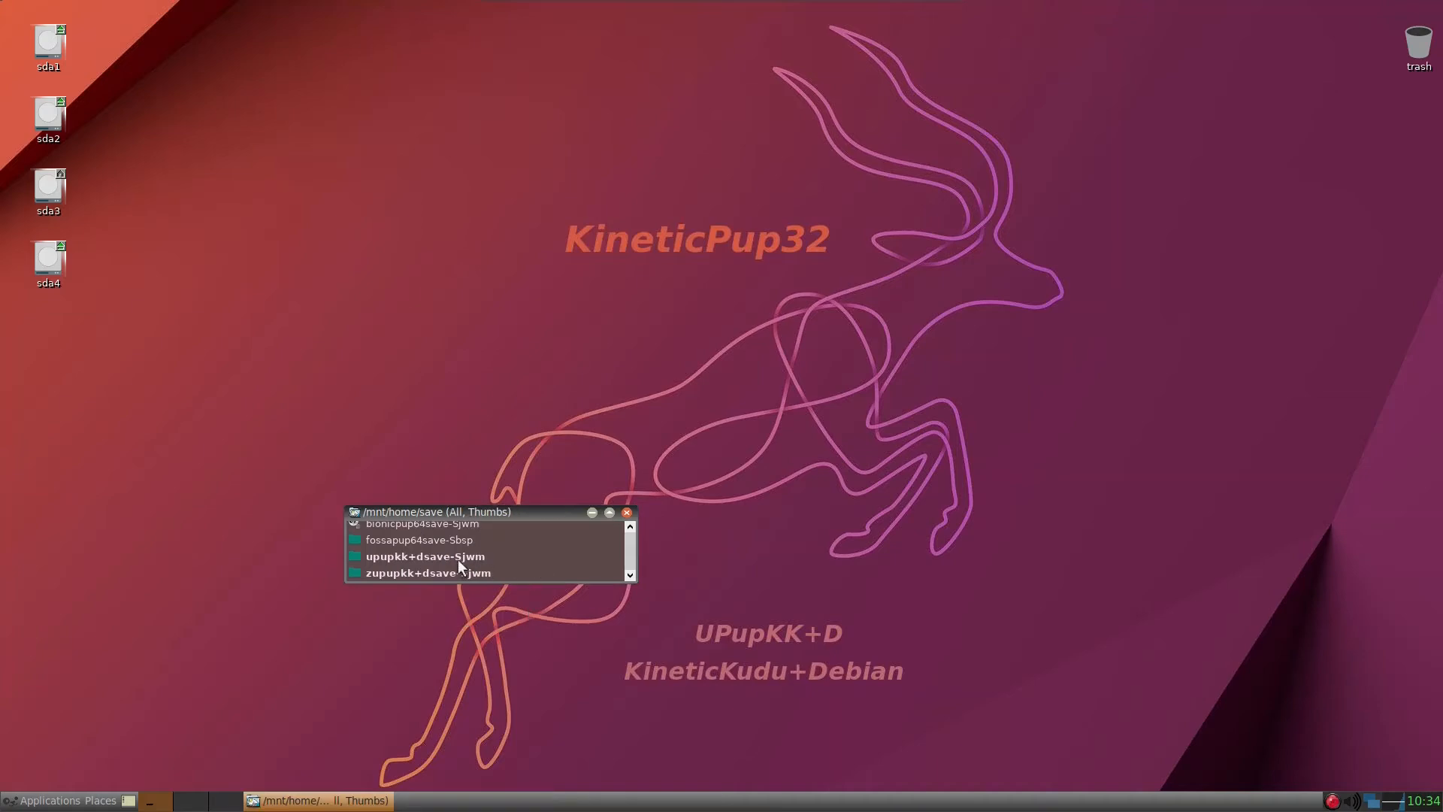
{"action": "left_click_drag", "start_coordinate": [457, 509], "coordinate": [363, 538]}
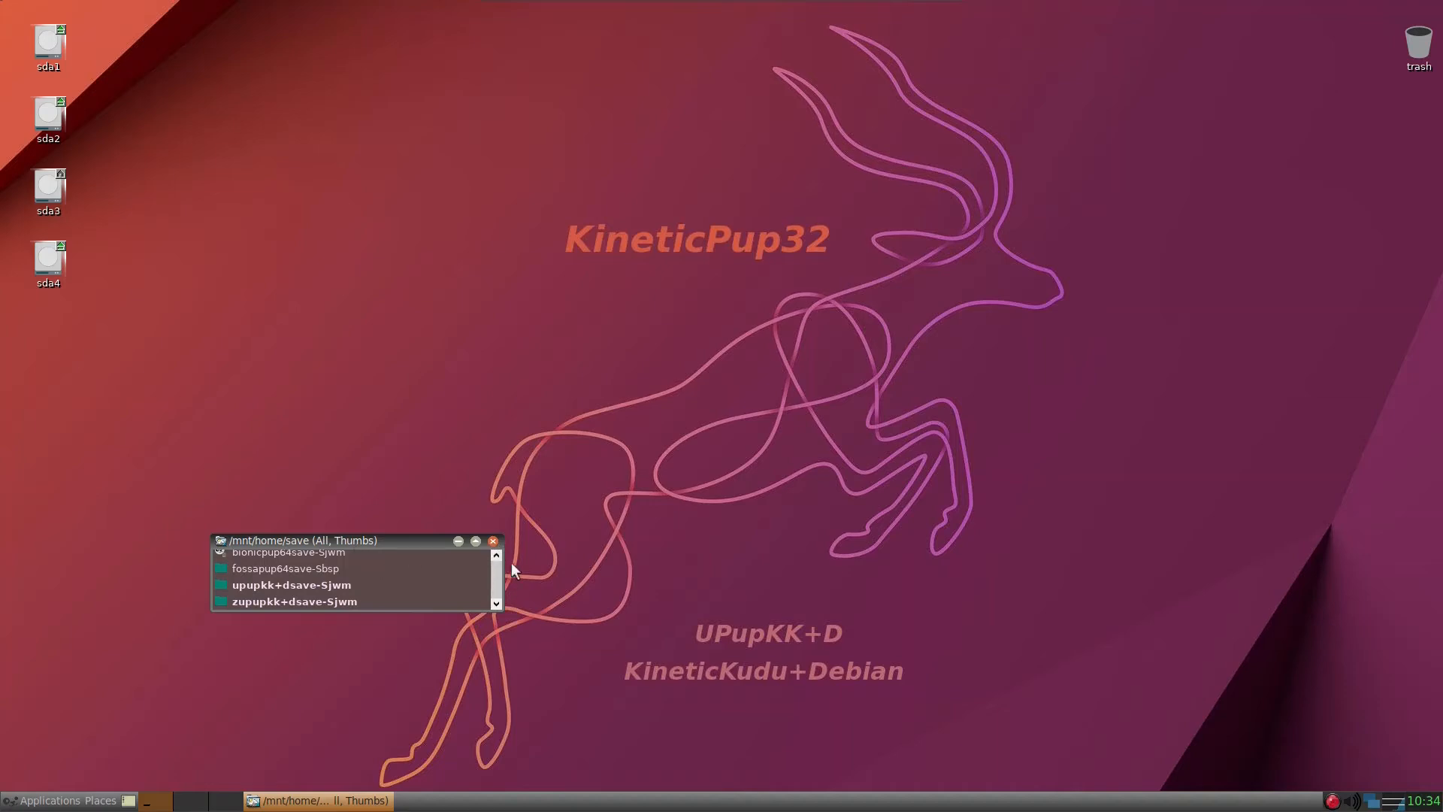
Run the rox command to open the home folder, open its .jwm folder, and move that window aside
{"action": "key", "text": "alt+F2"}
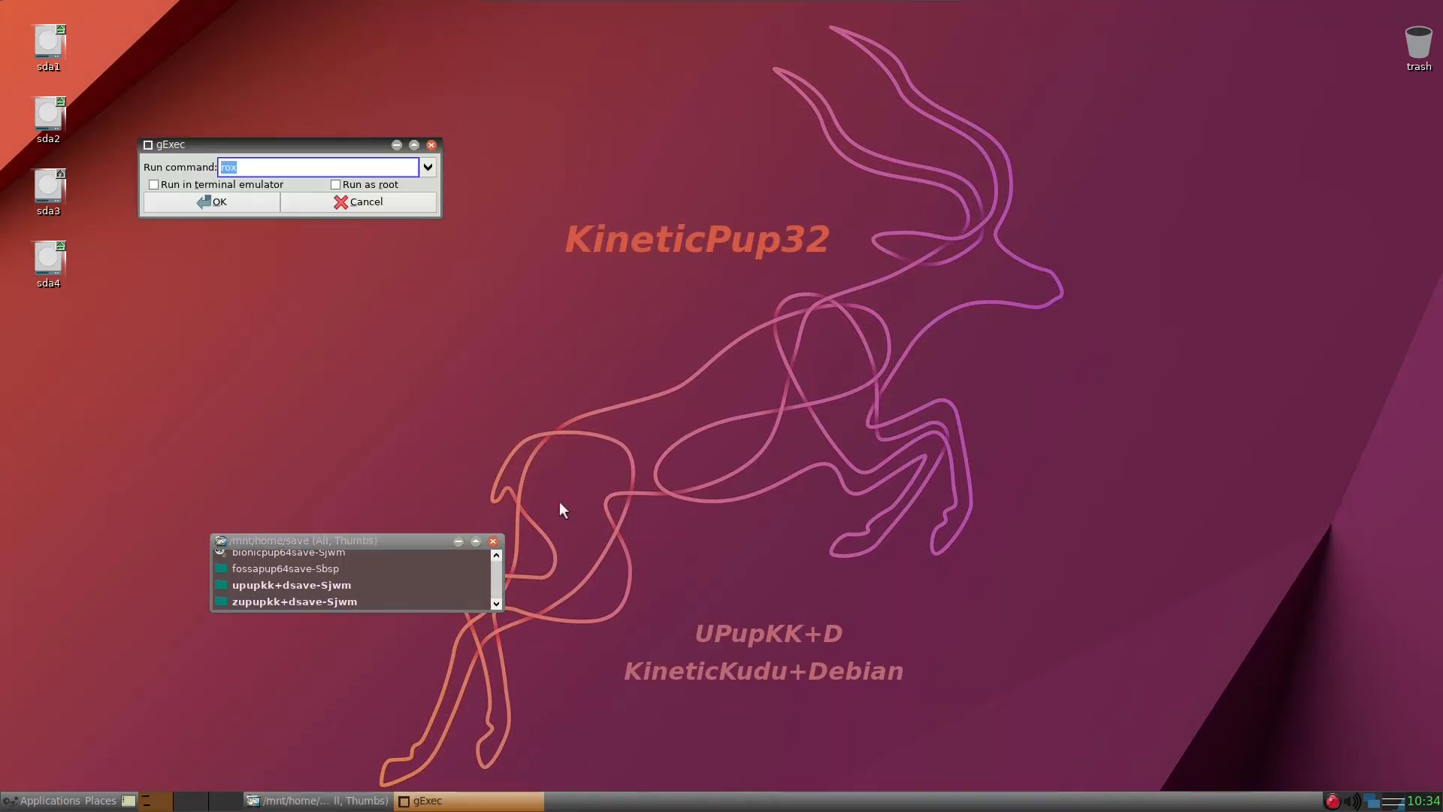
{"action": "type", "text": "rox"}
{"action": "key", "text": "Return"}
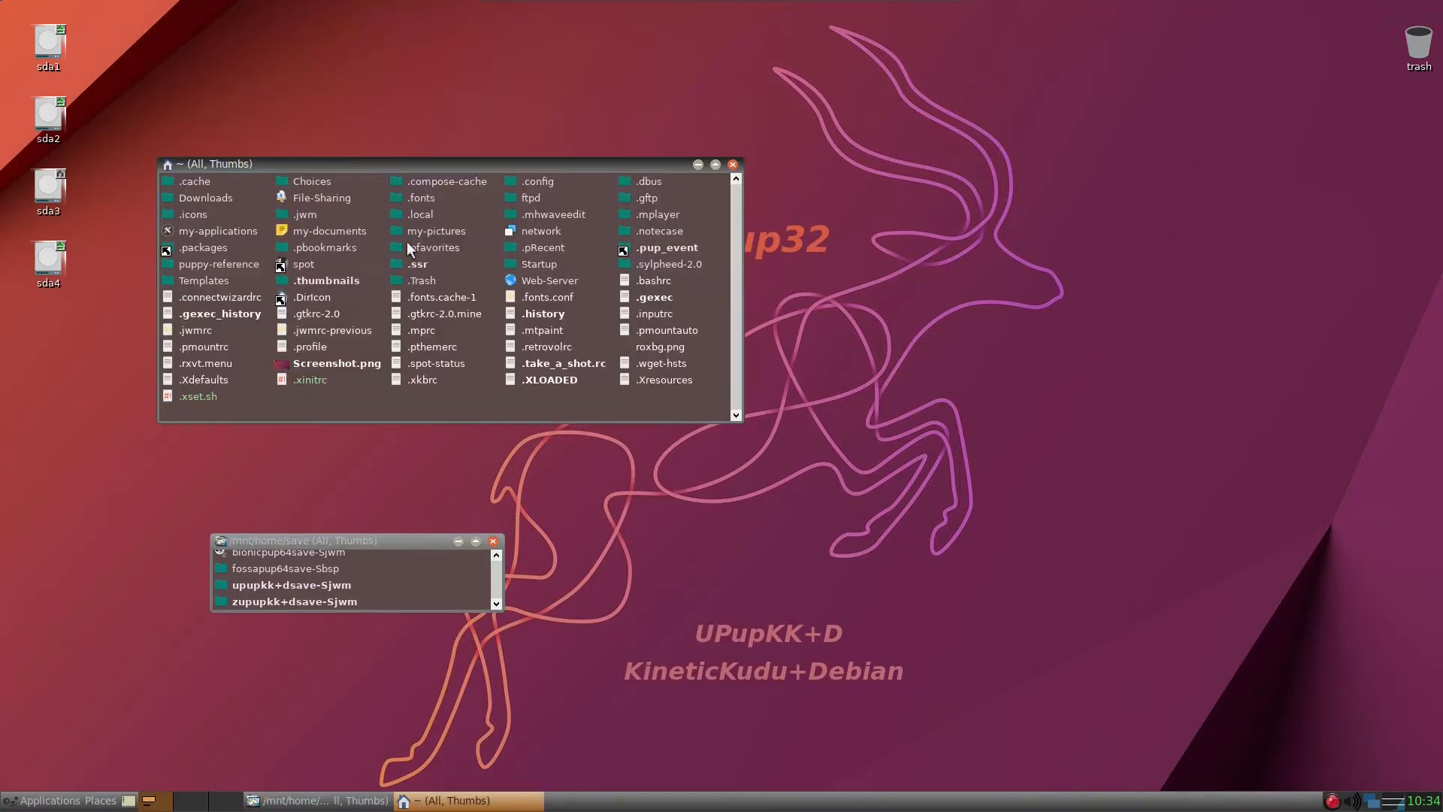
{"action": "left_click", "coordinate": [314, 215]}
{"action": "left_click_drag", "start_coordinate": [338, 162], "coordinate": [870, 133]}
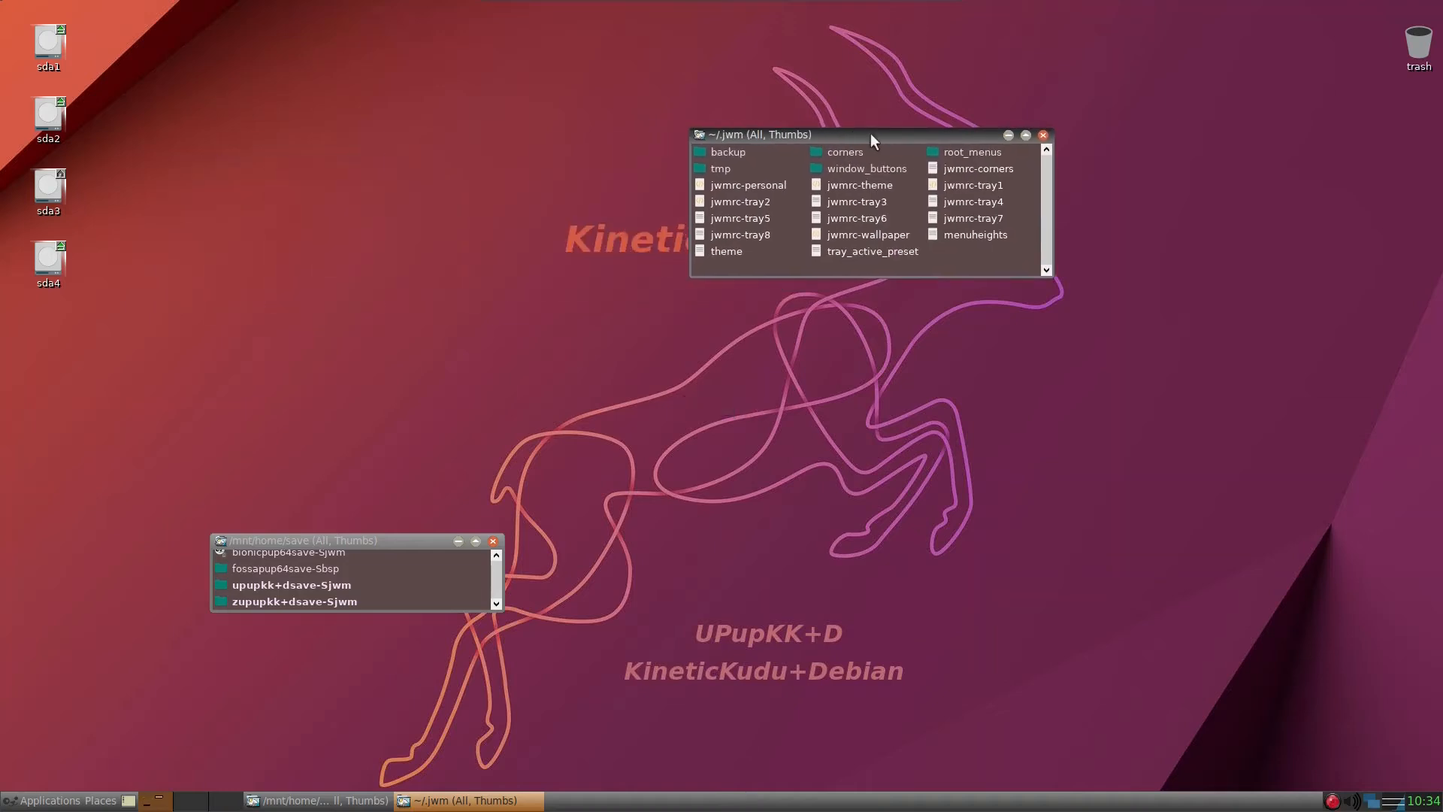
Open jwmrc-personal from ~/.jwm in Geany and arrange the editor window below the .jwm folder window
{"action": "right_click", "coordinate": [775, 189]}
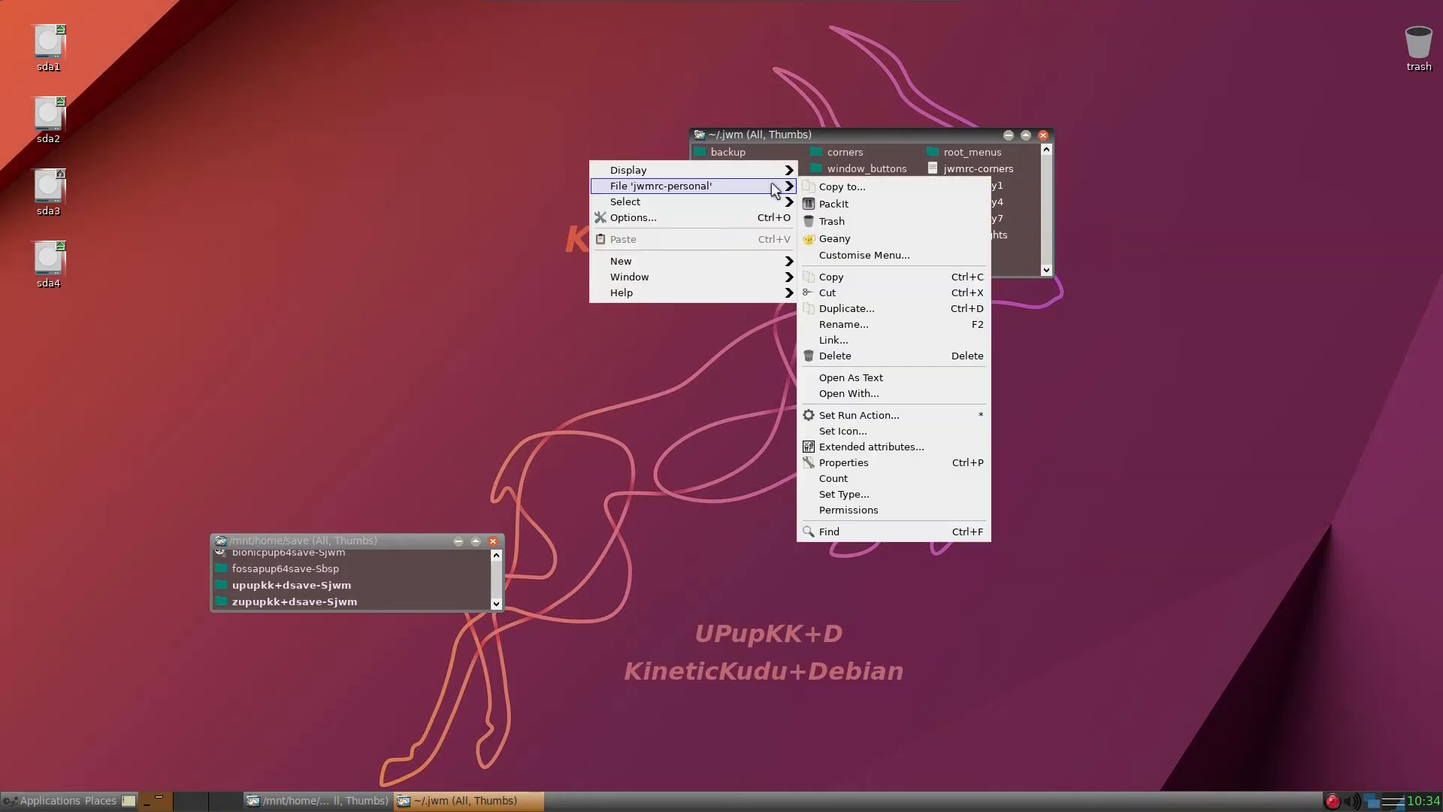
{"action": "left_click", "coordinate": [850, 239]}
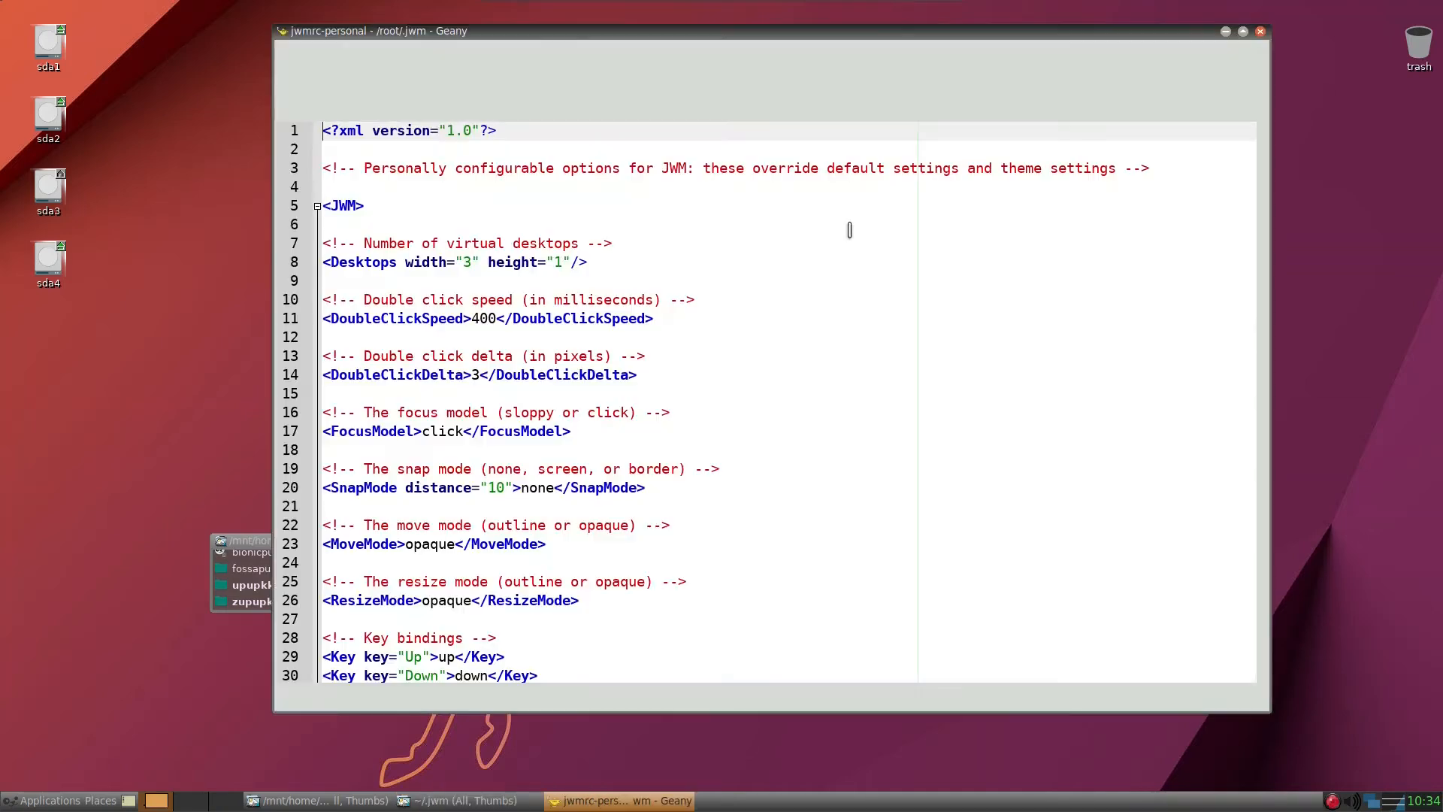
{"action": "left_click_drag", "start_coordinate": [802, 35], "coordinate": [1034, 220]}
{"action": "left_click_drag", "start_coordinate": [963, 134], "coordinate": [967, 3]}
{"action": "left_click_drag", "start_coordinate": [987, 218], "coordinate": [989, 73]}
Look through the key bindings in jwmrc-personal down to the end of the file
{"action": "scroll", "coordinate": [870, 449], "scroll_direction": "down", "scroll_amount": 3}
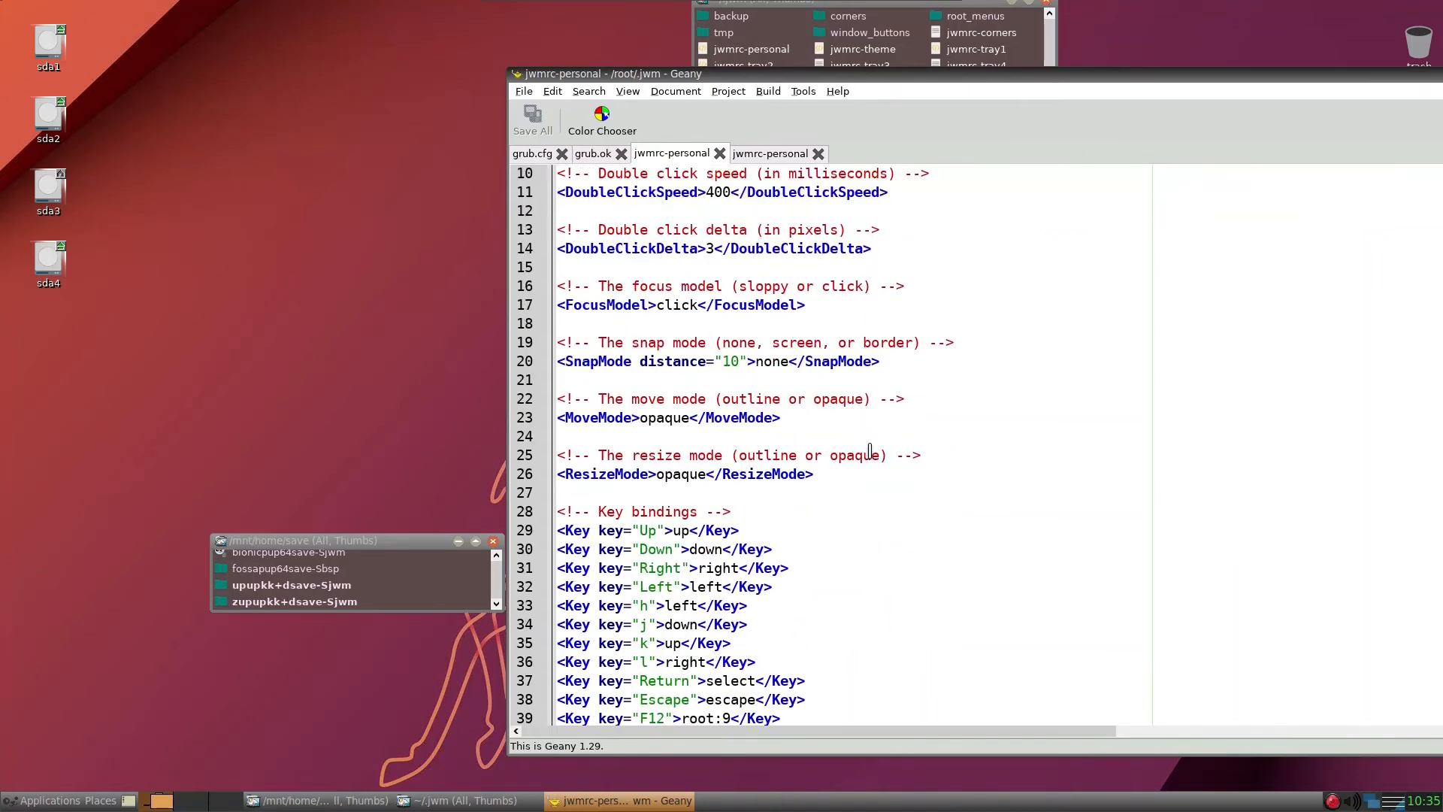
{"action": "scroll", "coordinate": [869, 450], "scroll_direction": "down", "scroll_amount": 10}
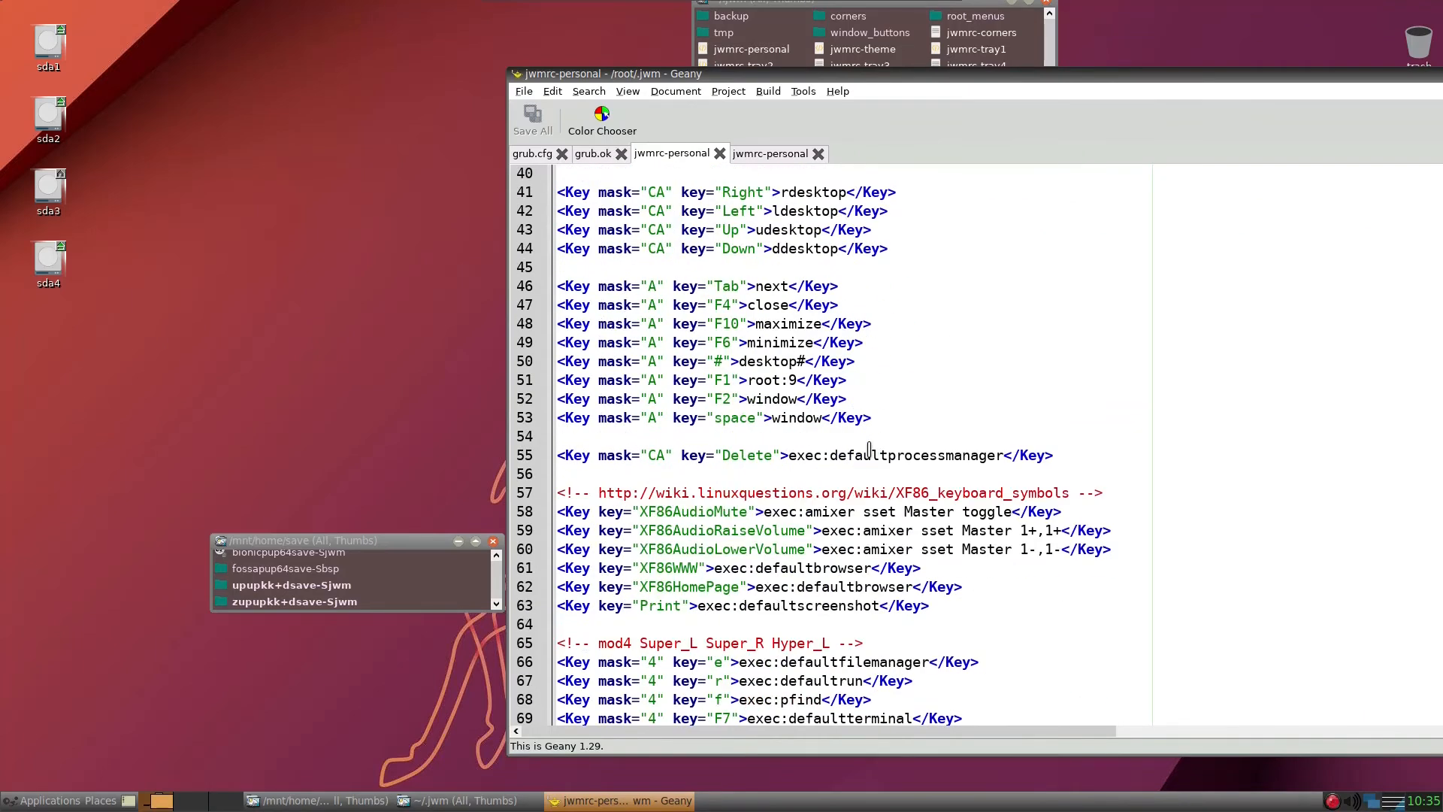
{"action": "scroll", "coordinate": [870, 450], "scroll_direction": "down", "scroll_amount": 3}
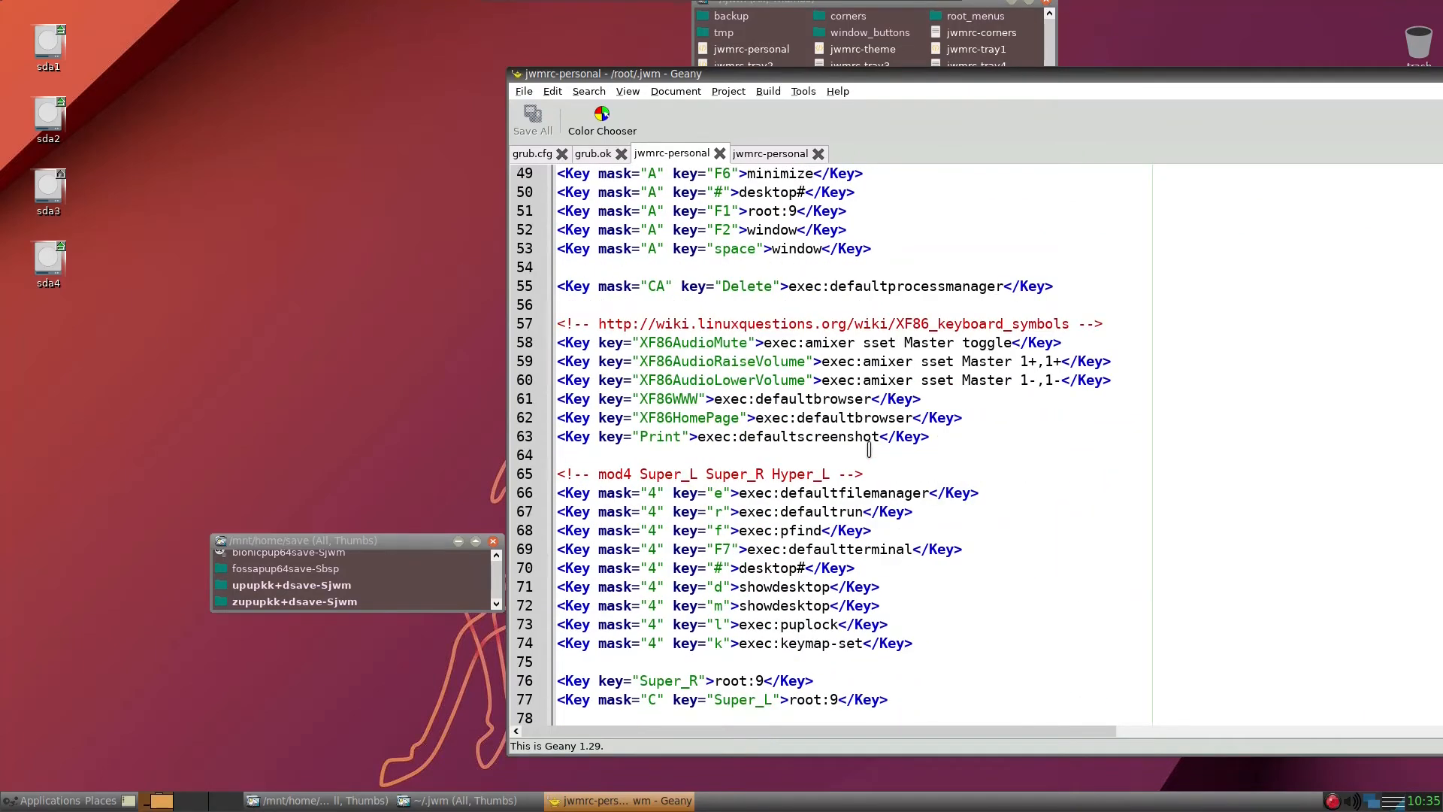
{"action": "scroll", "coordinate": [870, 449], "scroll_direction": "down", "scroll_amount": 3}
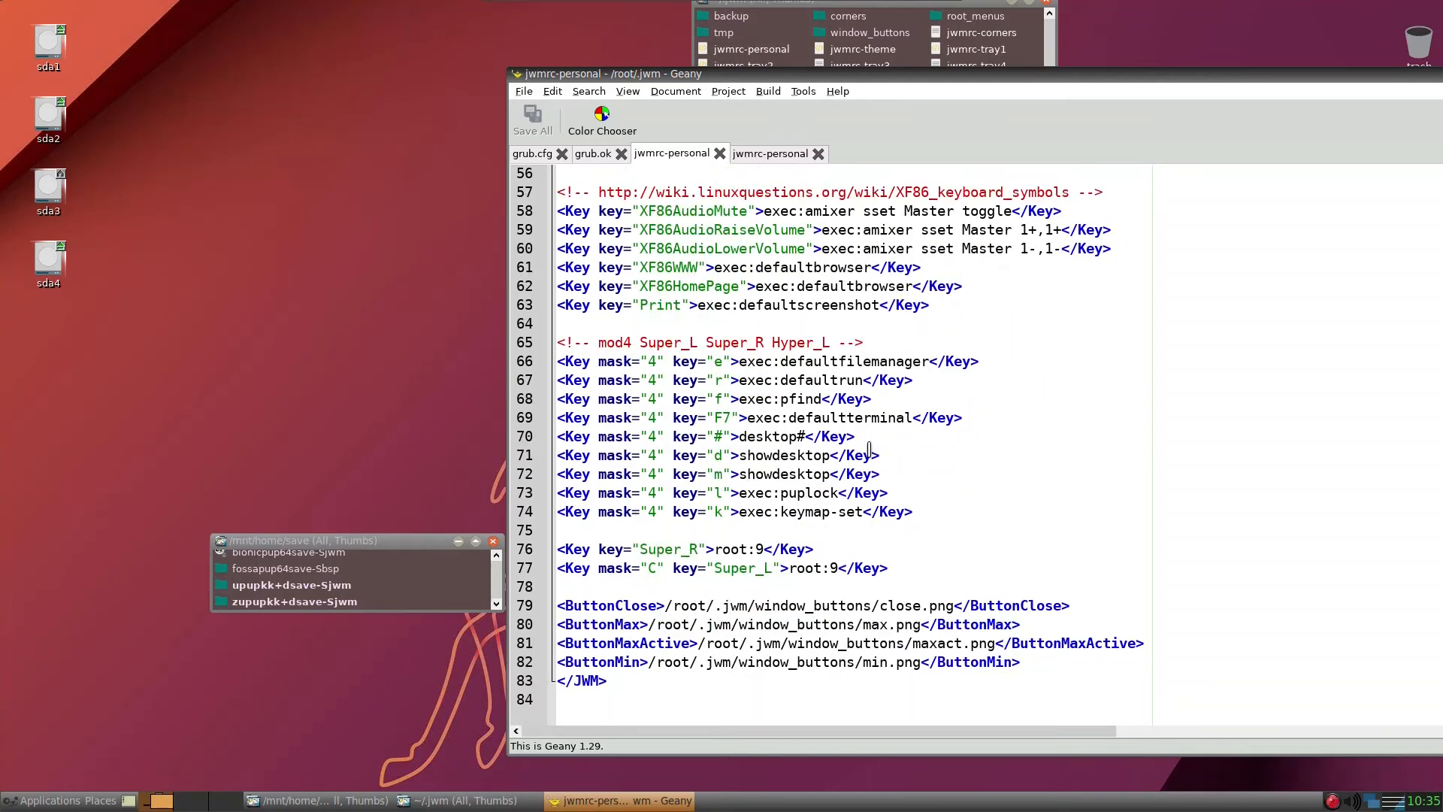
Open jwmrc-personal from zupupkk+dsave-Sjwm/root/.jwm in Geany, moving the editor and save folder windows clear of each other
{"action": "scroll", "coordinate": [870, 449], "scroll_direction": "up", "scroll_amount": 2}
{"action": "scroll", "coordinate": [932, 382], "scroll_direction": "up", "scroll_amount": 5}
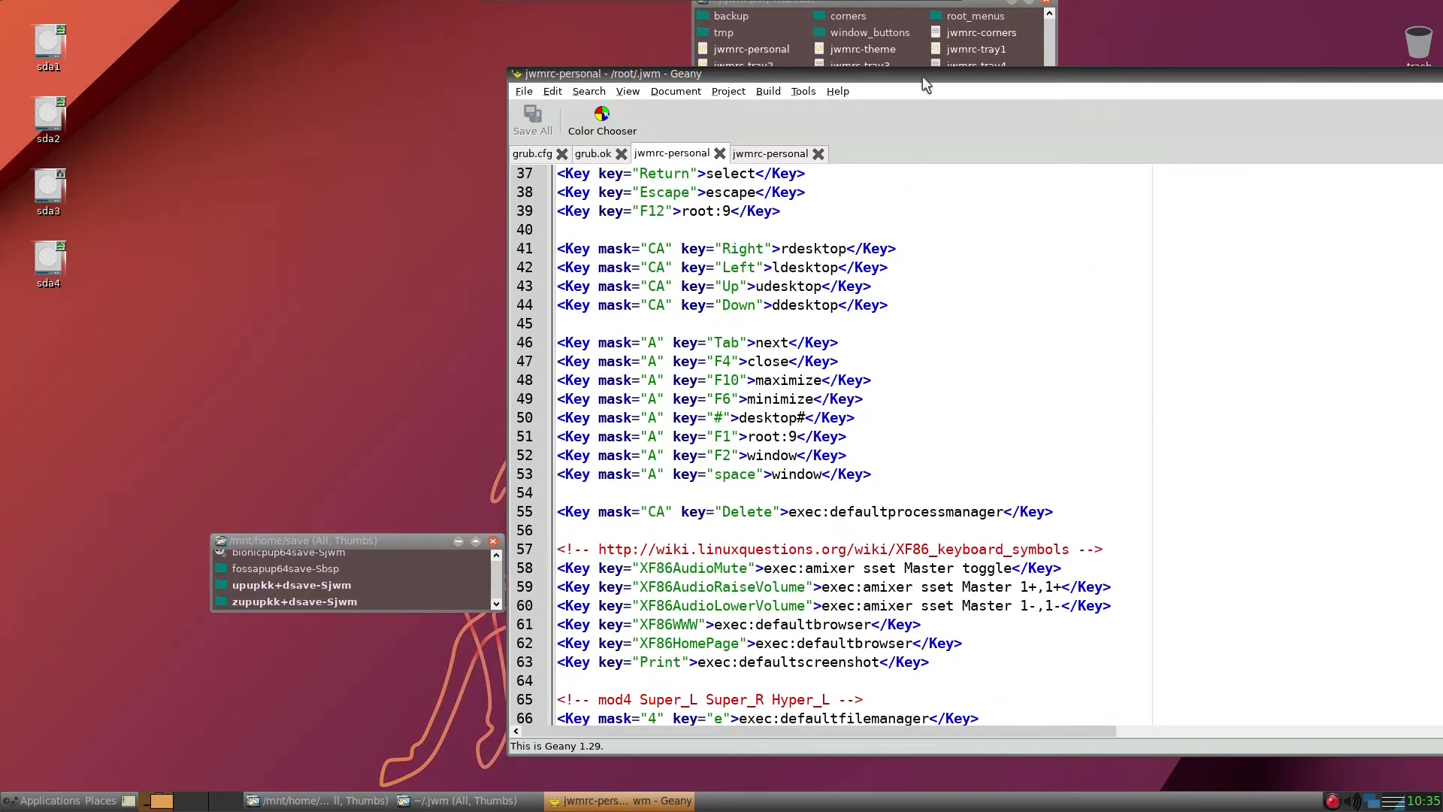
{"action": "left_click_drag", "start_coordinate": [926, 85], "coordinate": [908, 144]}
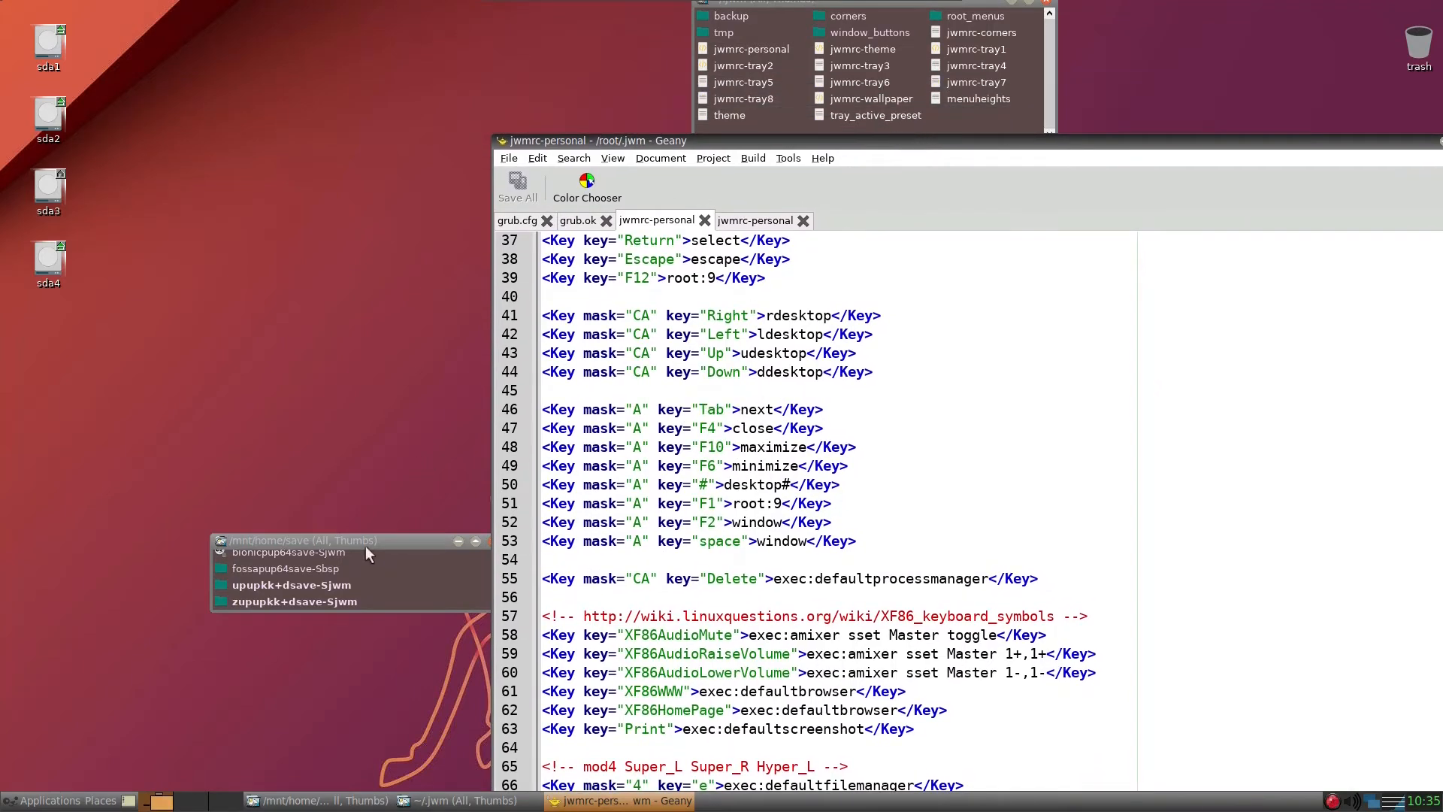
{"action": "left_click_drag", "start_coordinate": [365, 544], "coordinate": [264, 486]}
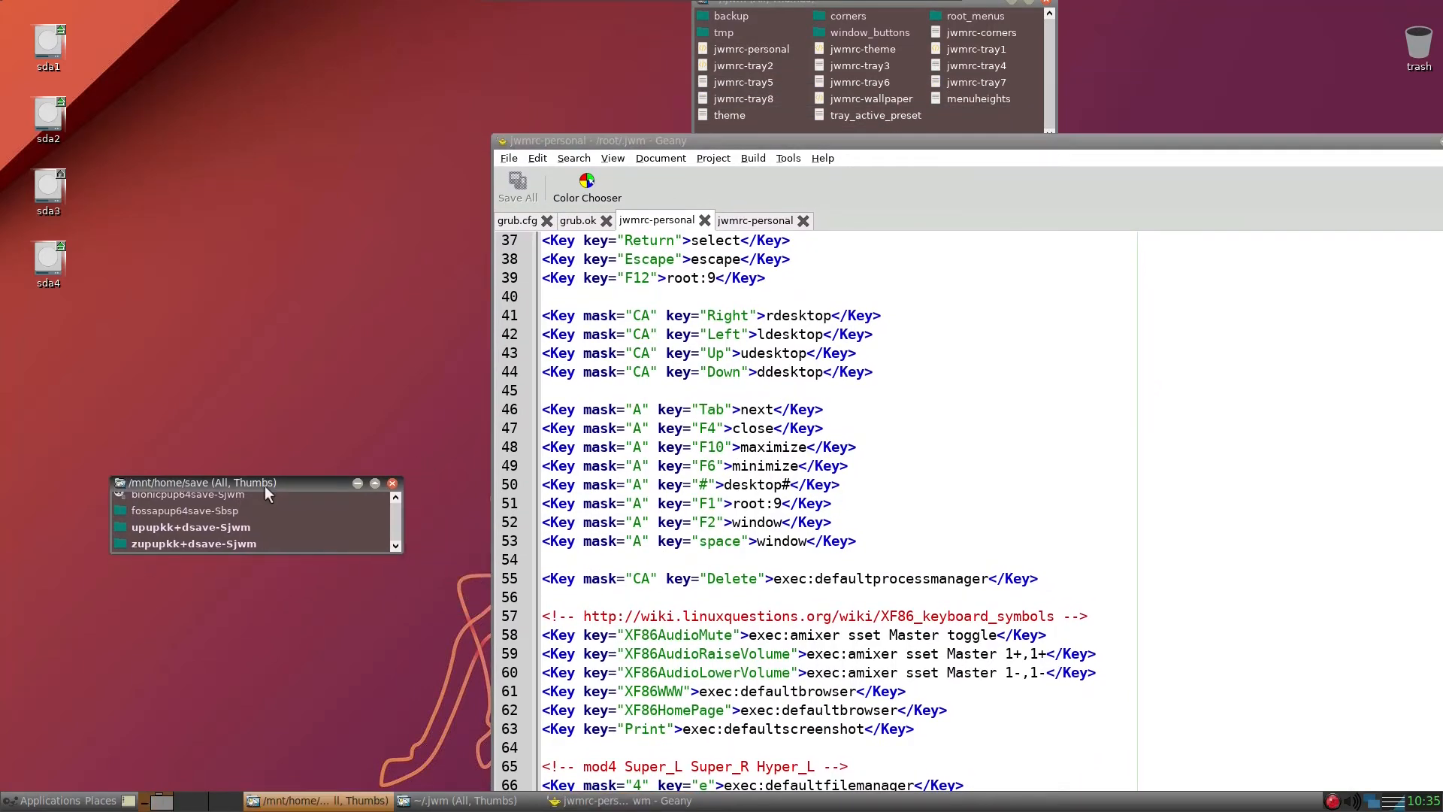
{"action": "left_click", "coordinate": [219, 542]}
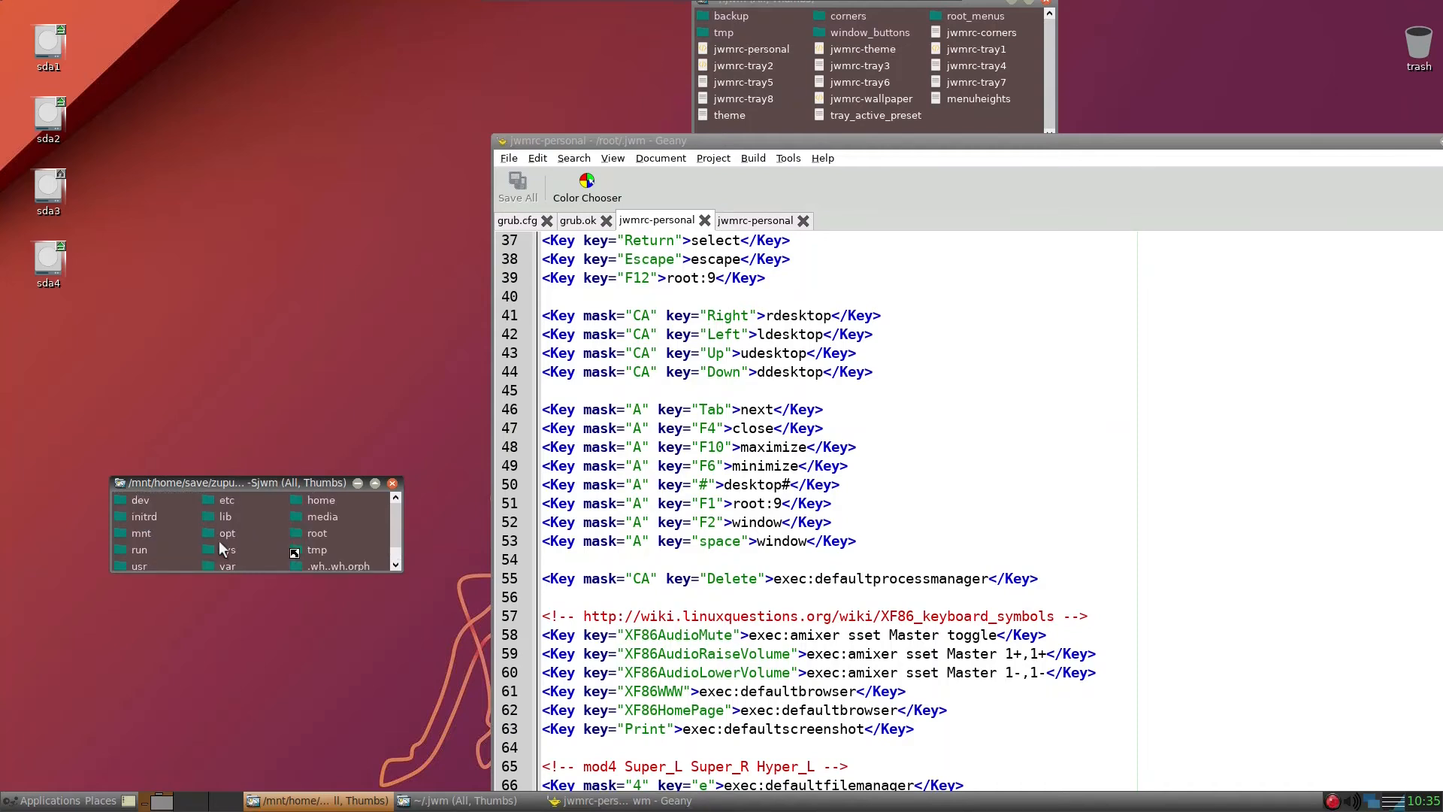
{"action": "left_click", "coordinate": [297, 532]}
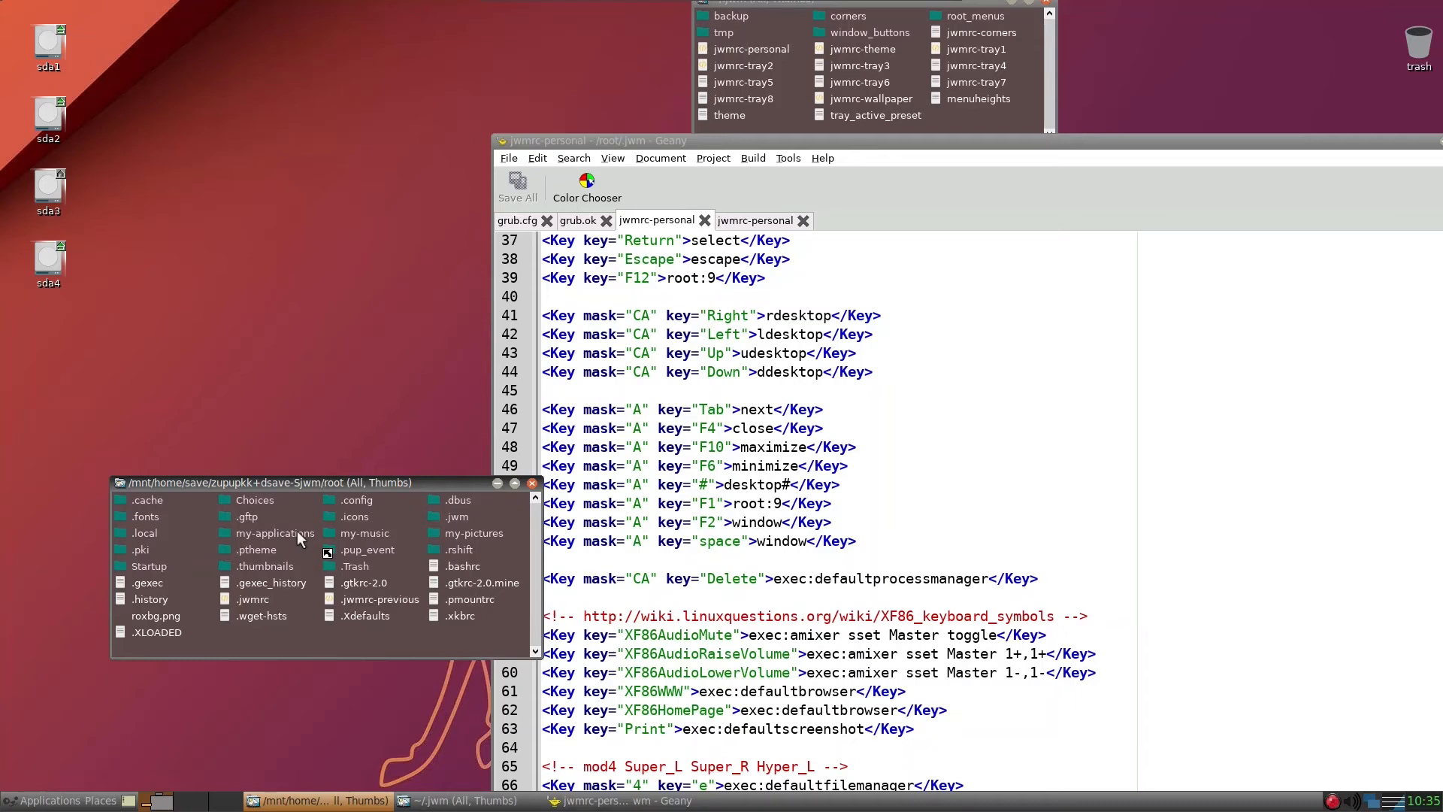
{"action": "left_click", "coordinate": [436, 515]}
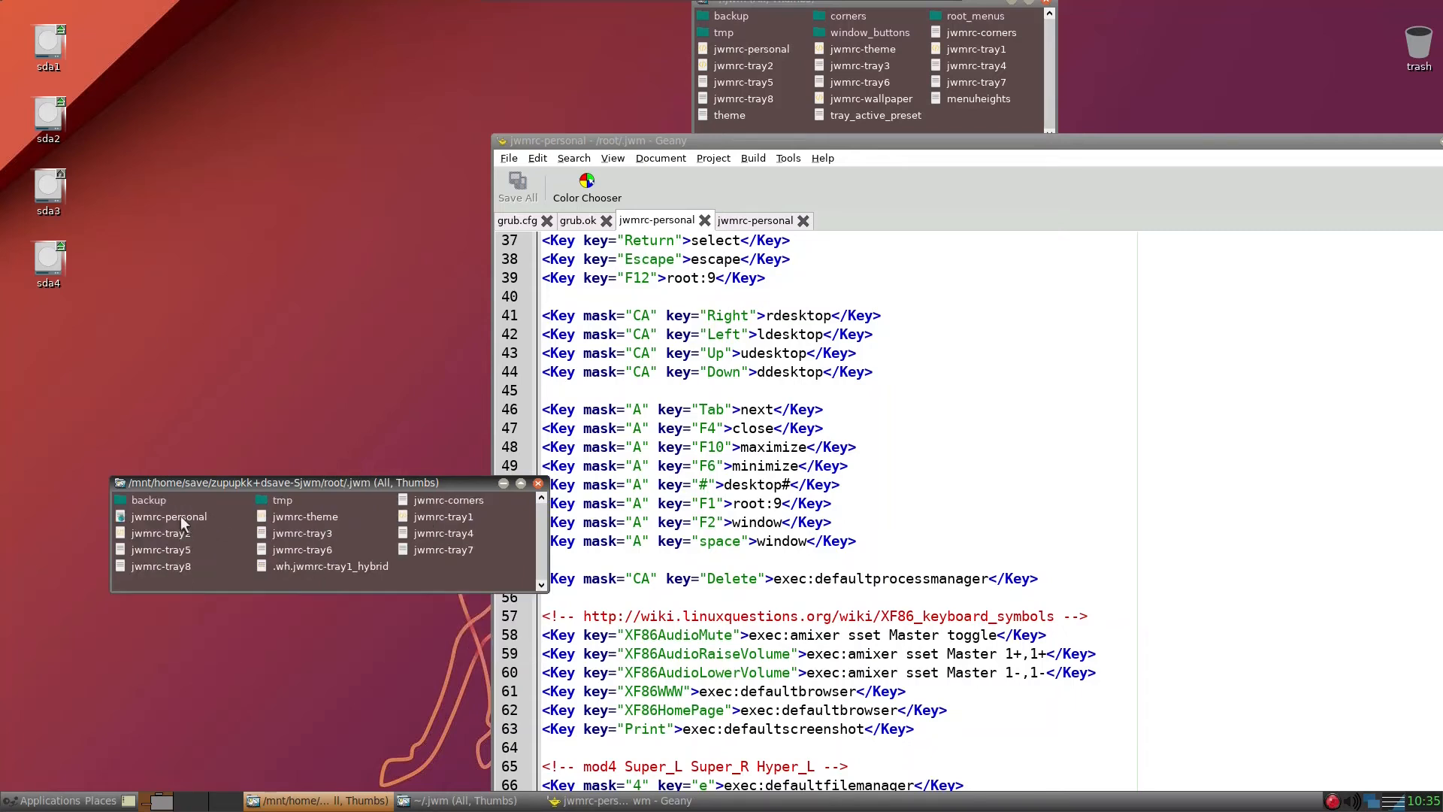
{"action": "left_click_drag", "start_coordinate": [181, 515], "coordinate": [869, 418]}
Look through the window groups, key bindings and mouse bindings in the jwmrc-personal file from zupupkk+dsave-Sjwm
{"action": "scroll", "coordinate": [925, 445], "scroll_direction": "down", "scroll_amount": 10}
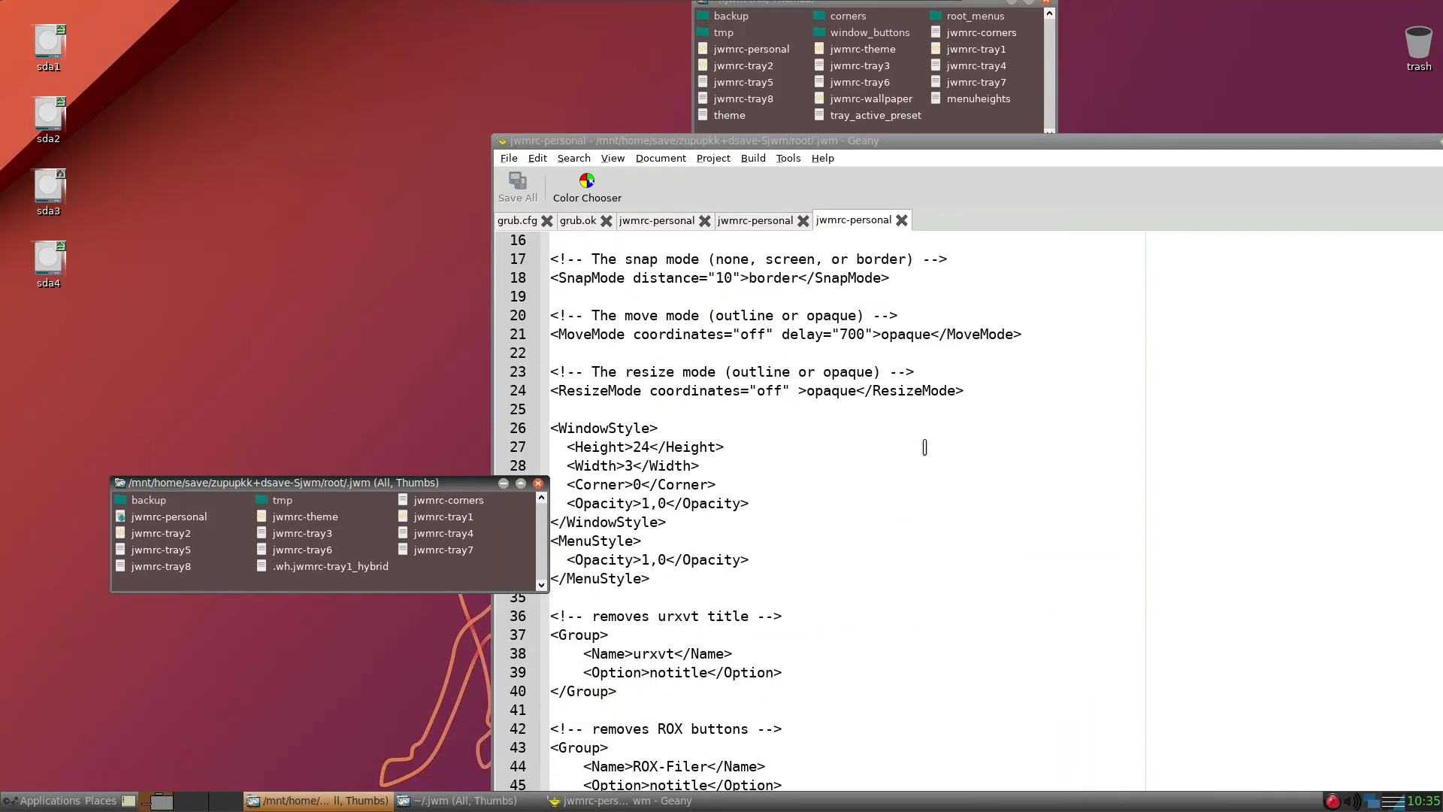
{"action": "scroll", "coordinate": [925, 446], "scroll_direction": "down", "scroll_amount": 17}
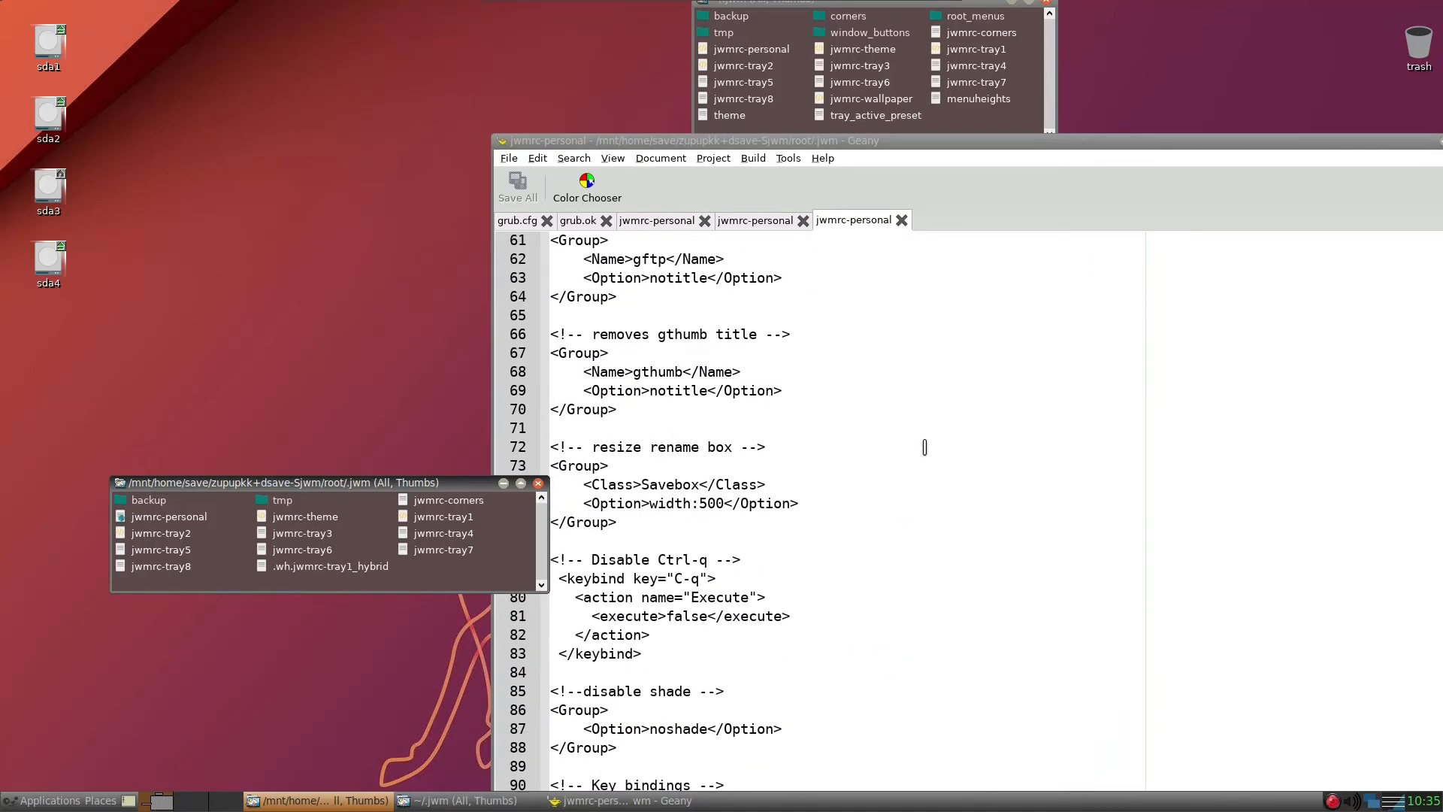
{"action": "scroll", "coordinate": [925, 446], "scroll_direction": "down", "scroll_amount": 12}
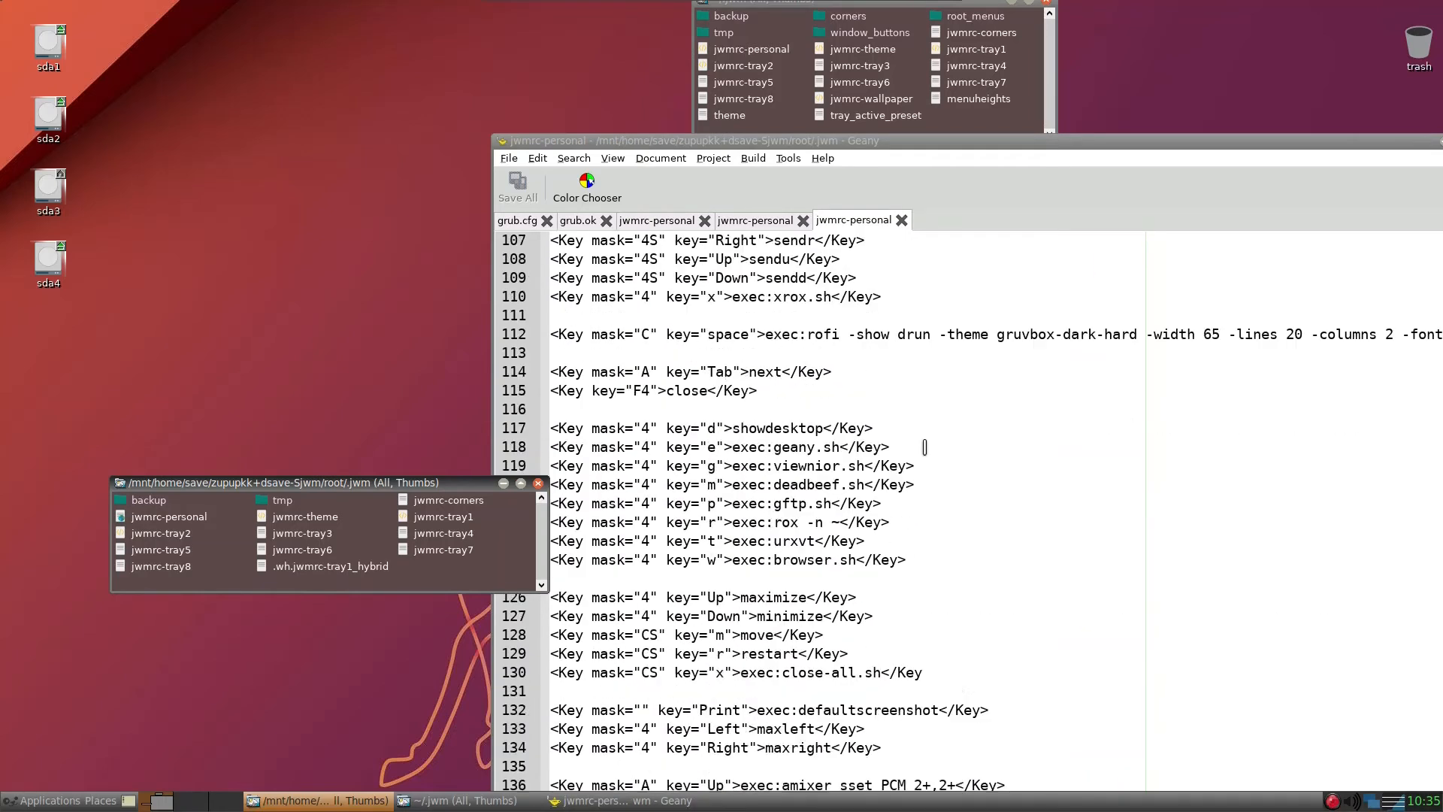
{"action": "scroll", "coordinate": [924, 447], "scroll_direction": "down", "scroll_amount": 5}
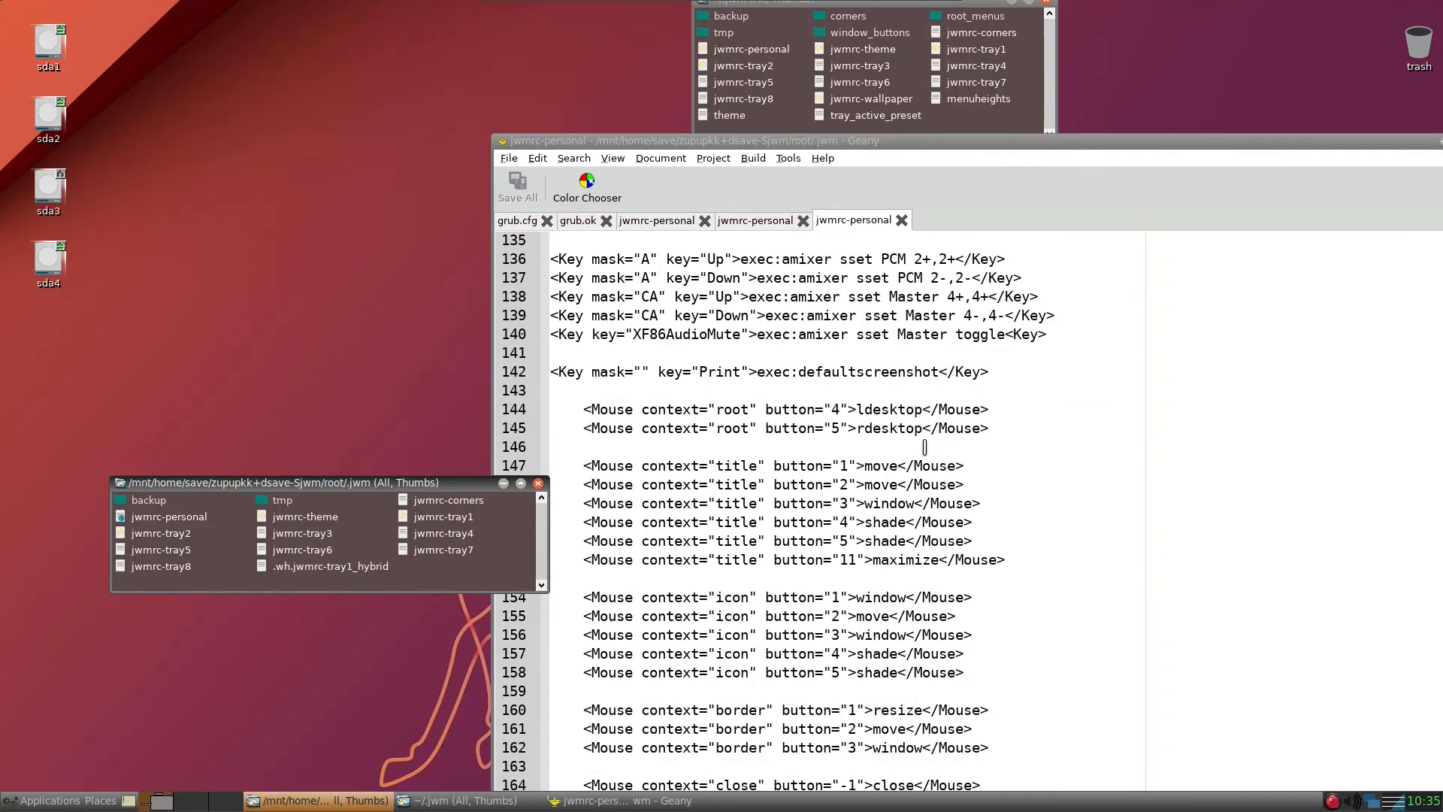
{"action": "scroll", "coordinate": [925, 447], "scroll_direction": "up", "scroll_amount": 5}
{"action": "scroll", "coordinate": [925, 447], "scroll_direction": "up", "scroll_amount": 3}
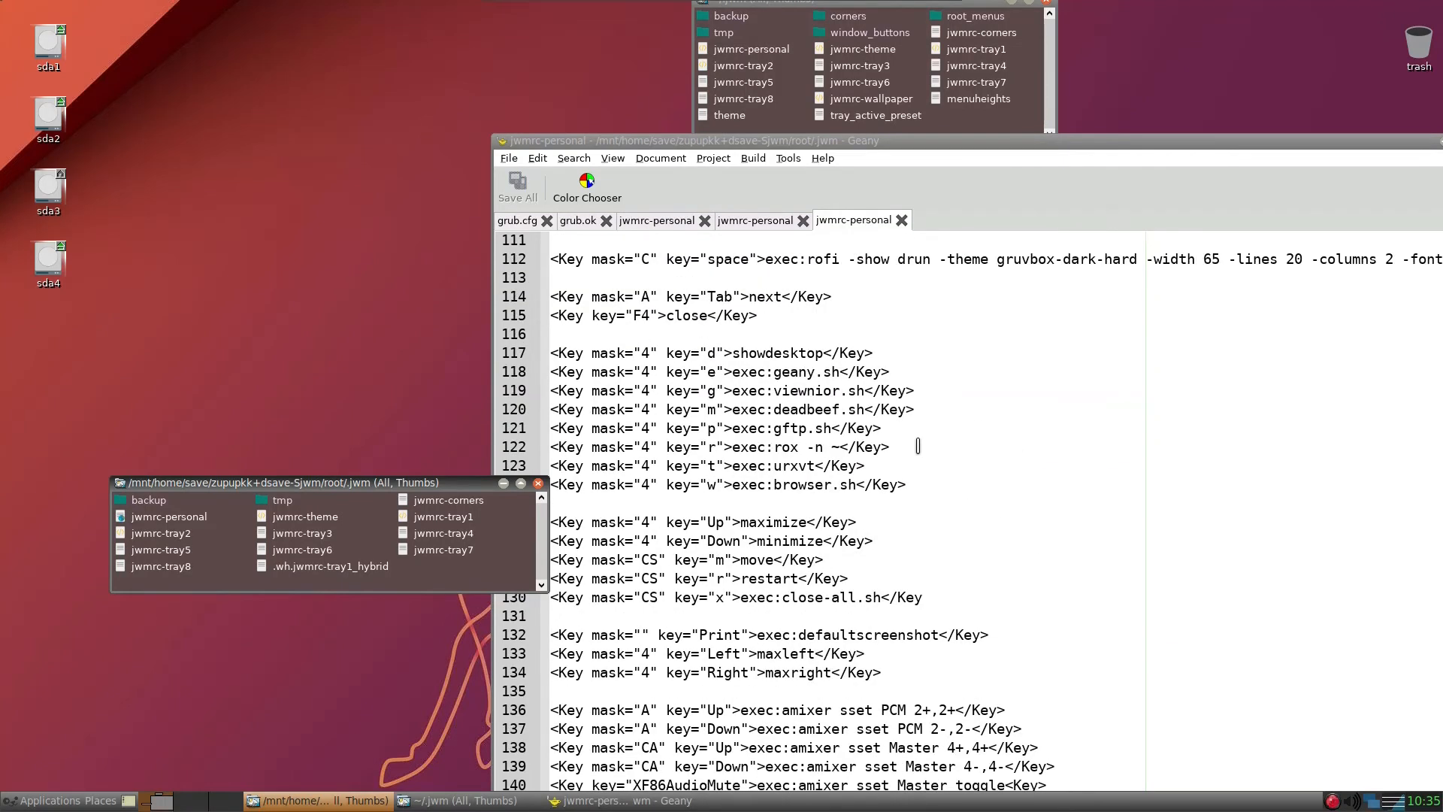
Replace the whole content of the upupkk+dsave-Sjwm jwmrc-personal with that of the zupupkk+dsave-Sjwm version and save it
{"action": "left_click", "coordinate": [799, 406]}
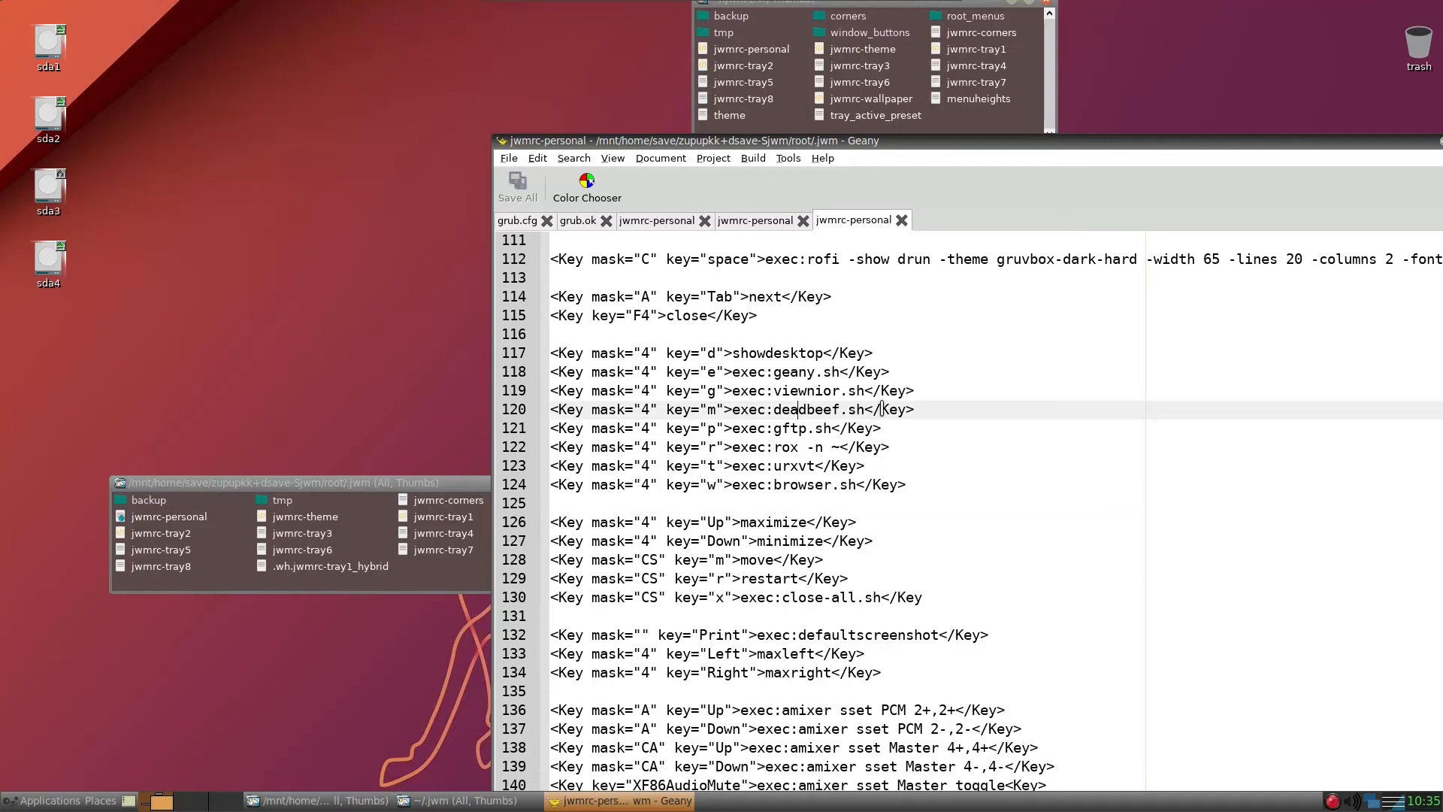
{"action": "key", "text": "ctrl+a"}
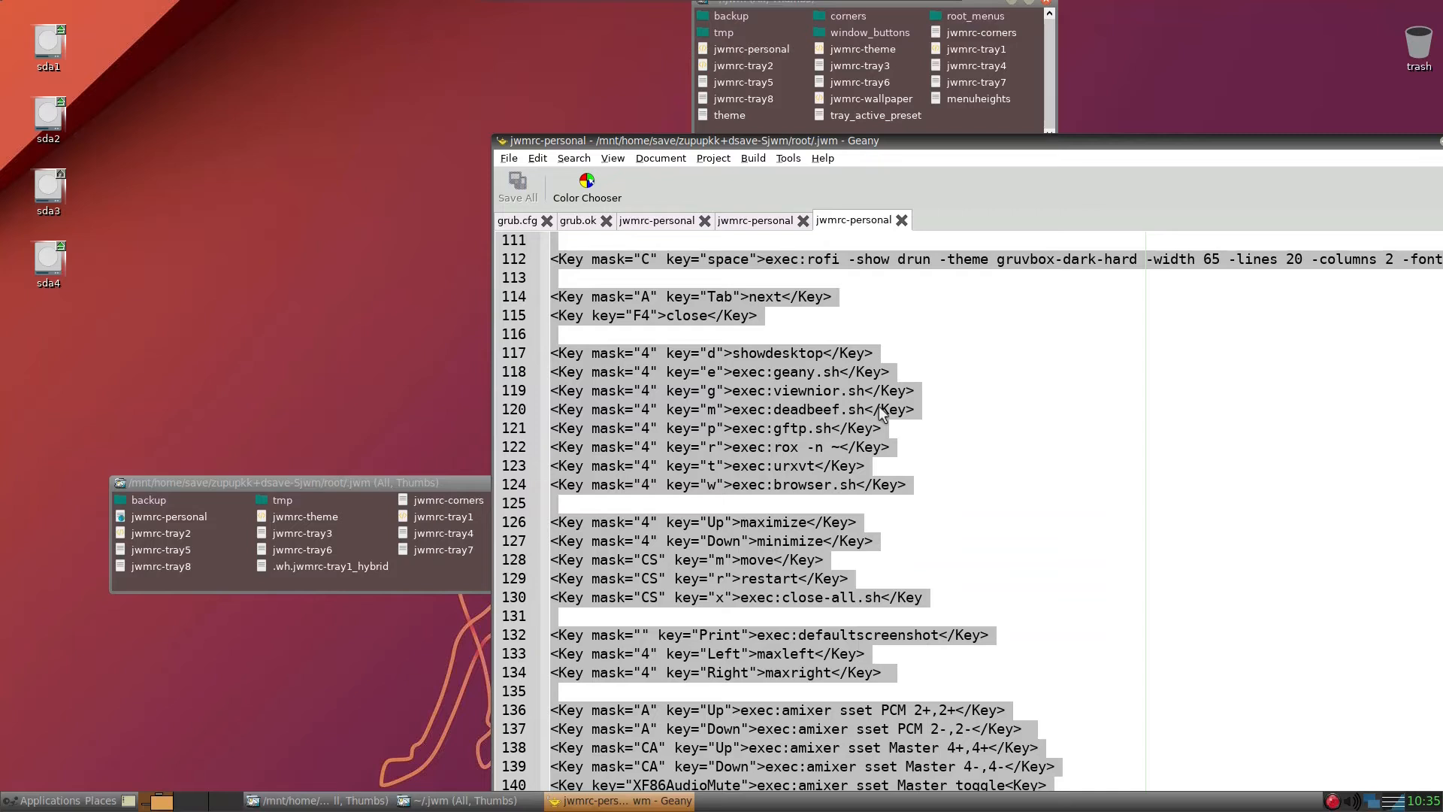
{"action": "left_click", "coordinate": [738, 222]}
{"action": "left_click", "coordinate": [949, 314]}
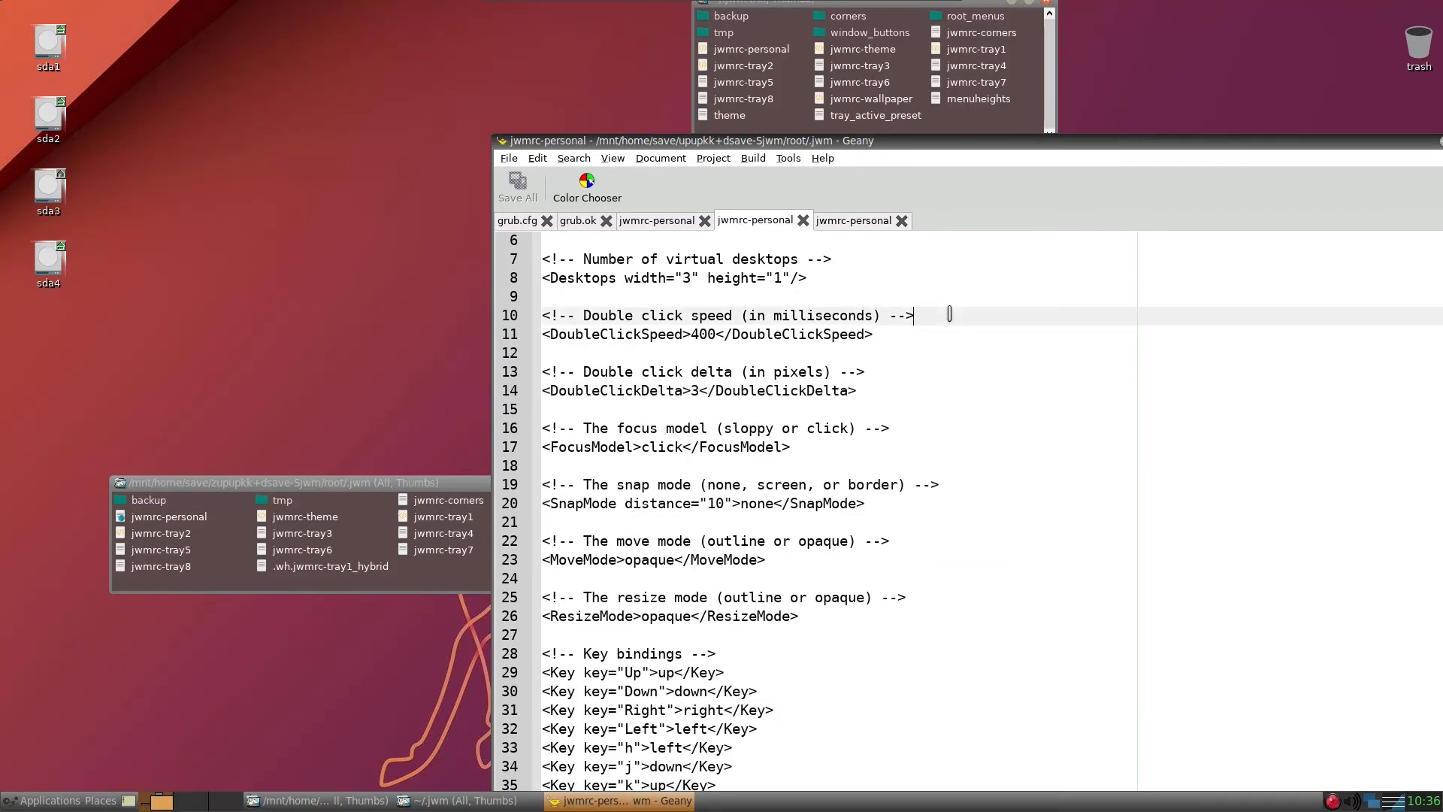
{"action": "key", "text": "ctrl+a"}
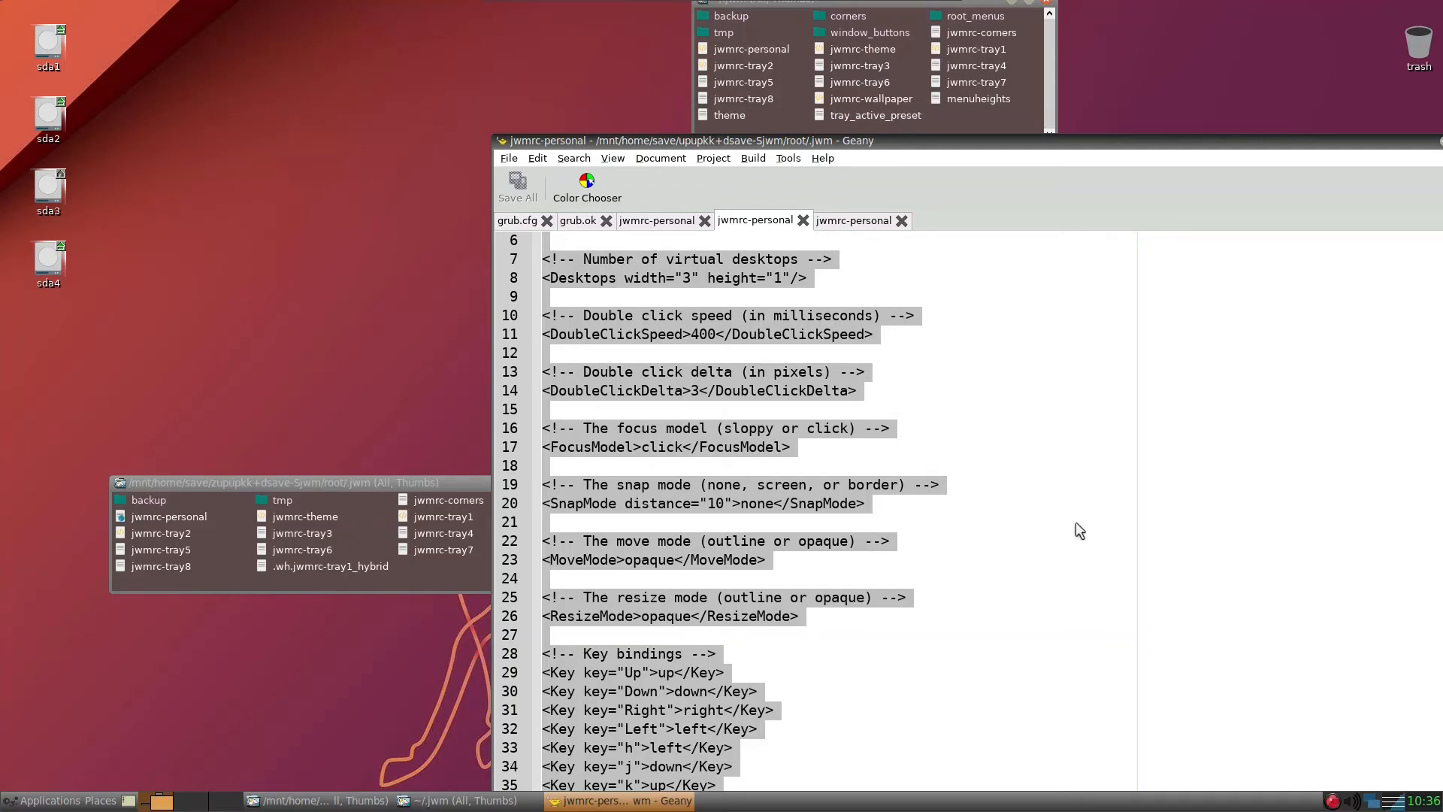
{"action": "key", "text": "ctrl+v"}
{"action": "scroll", "coordinate": [1075, 521], "scroll_direction": "up", "scroll_amount": 15}
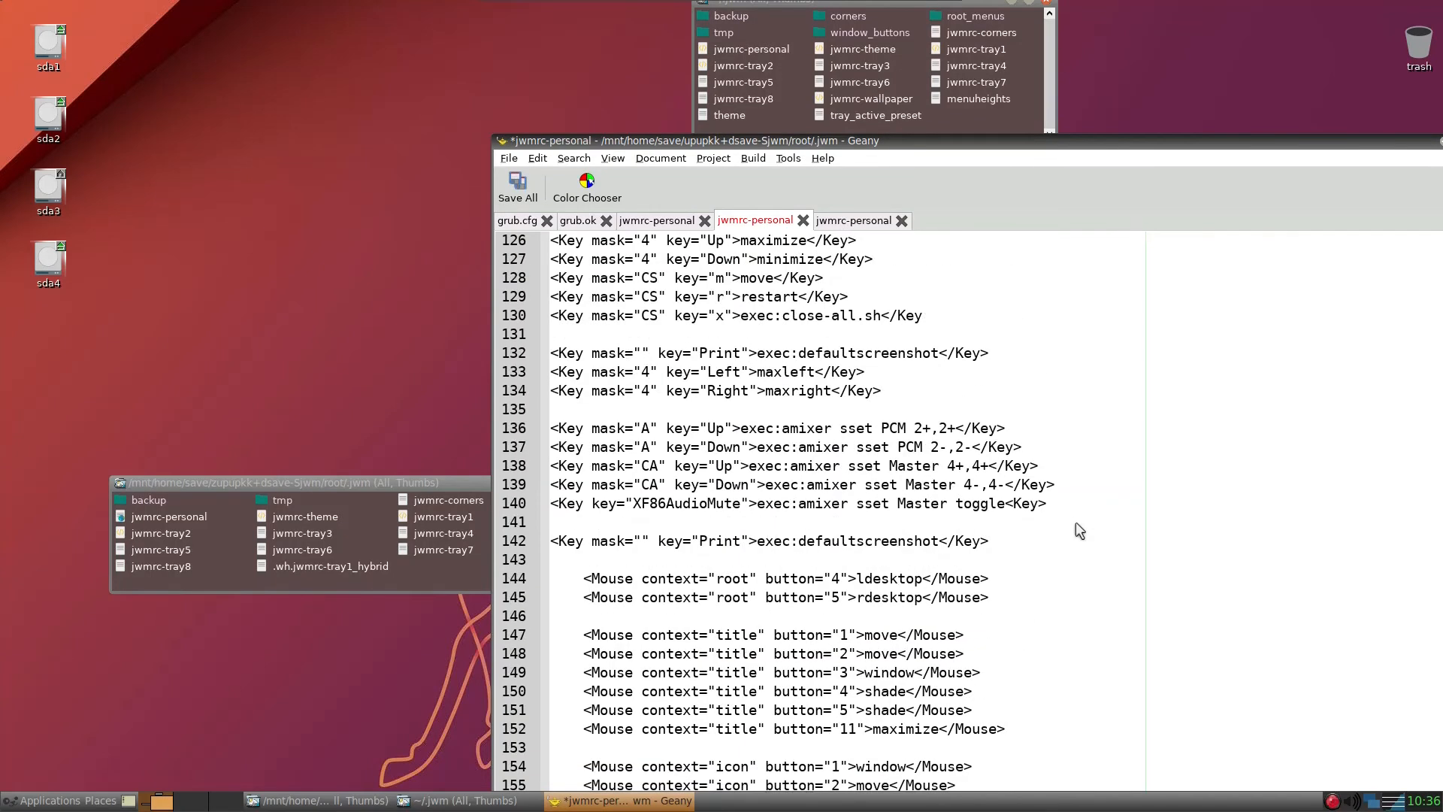
{"action": "left_click", "coordinate": [534, 192]}
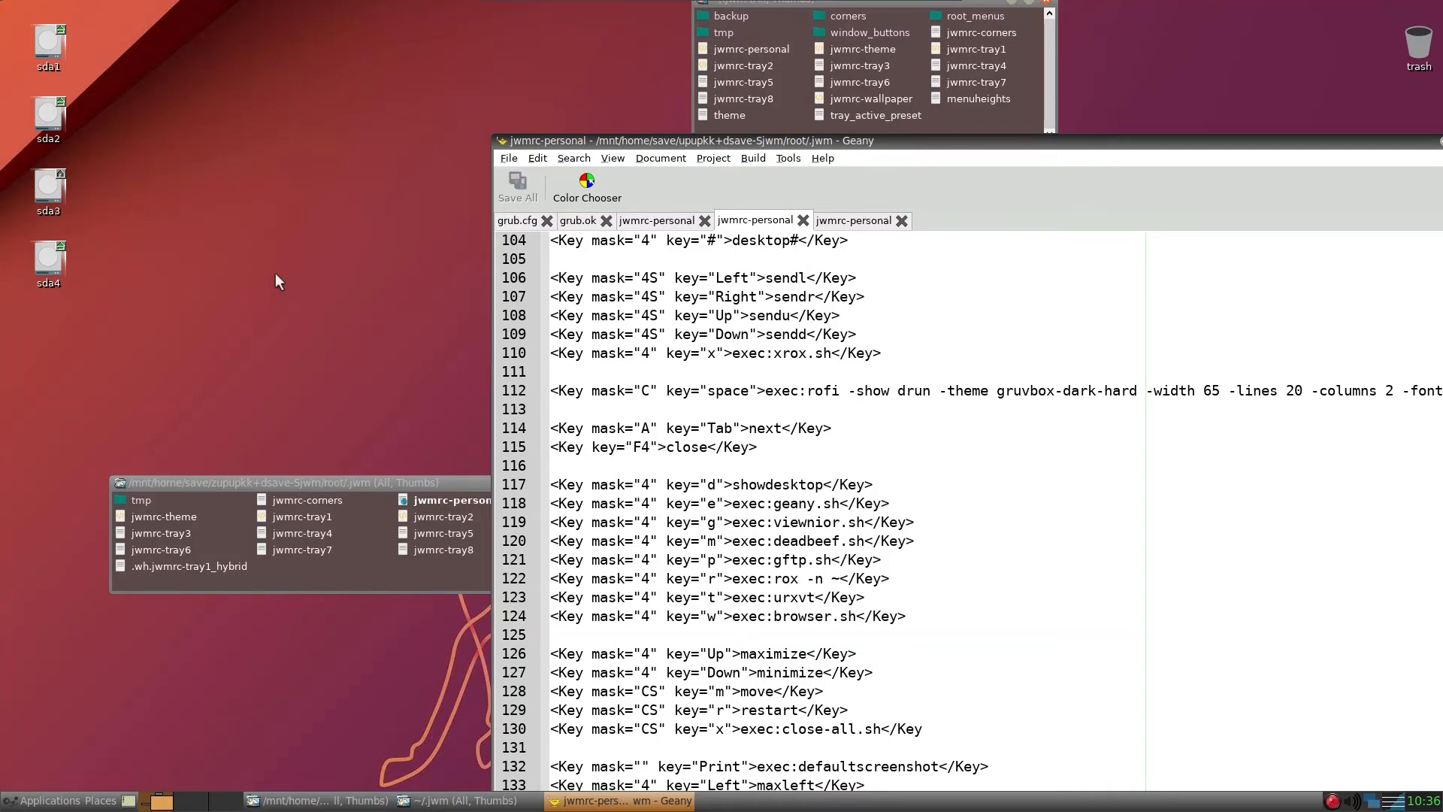
Restart the window manager from a urxvt terminal with jwm -restart, and exit the terminal
{"action": "left_click", "coordinate": [348, 480]}
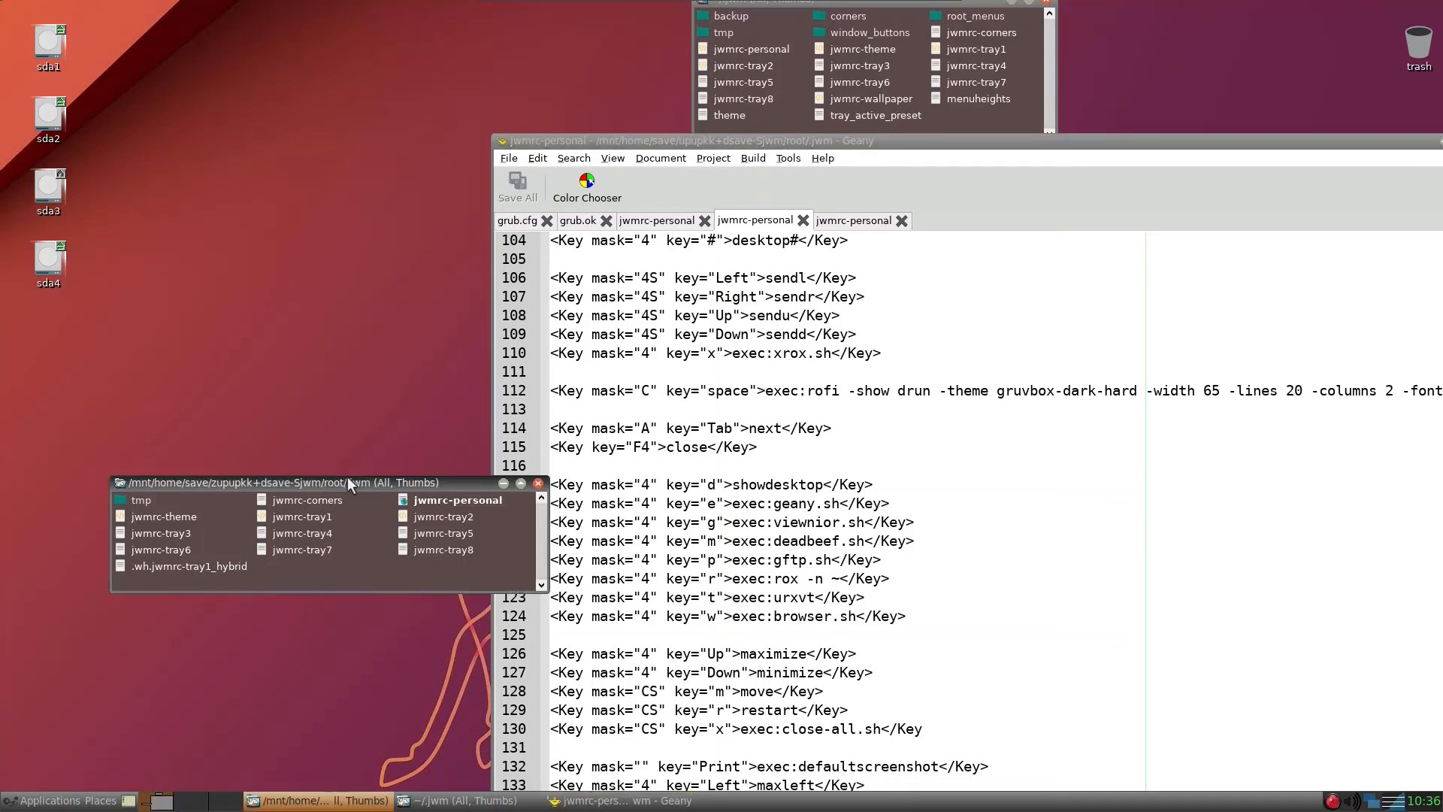
{"action": "key", "text": "super+t"}
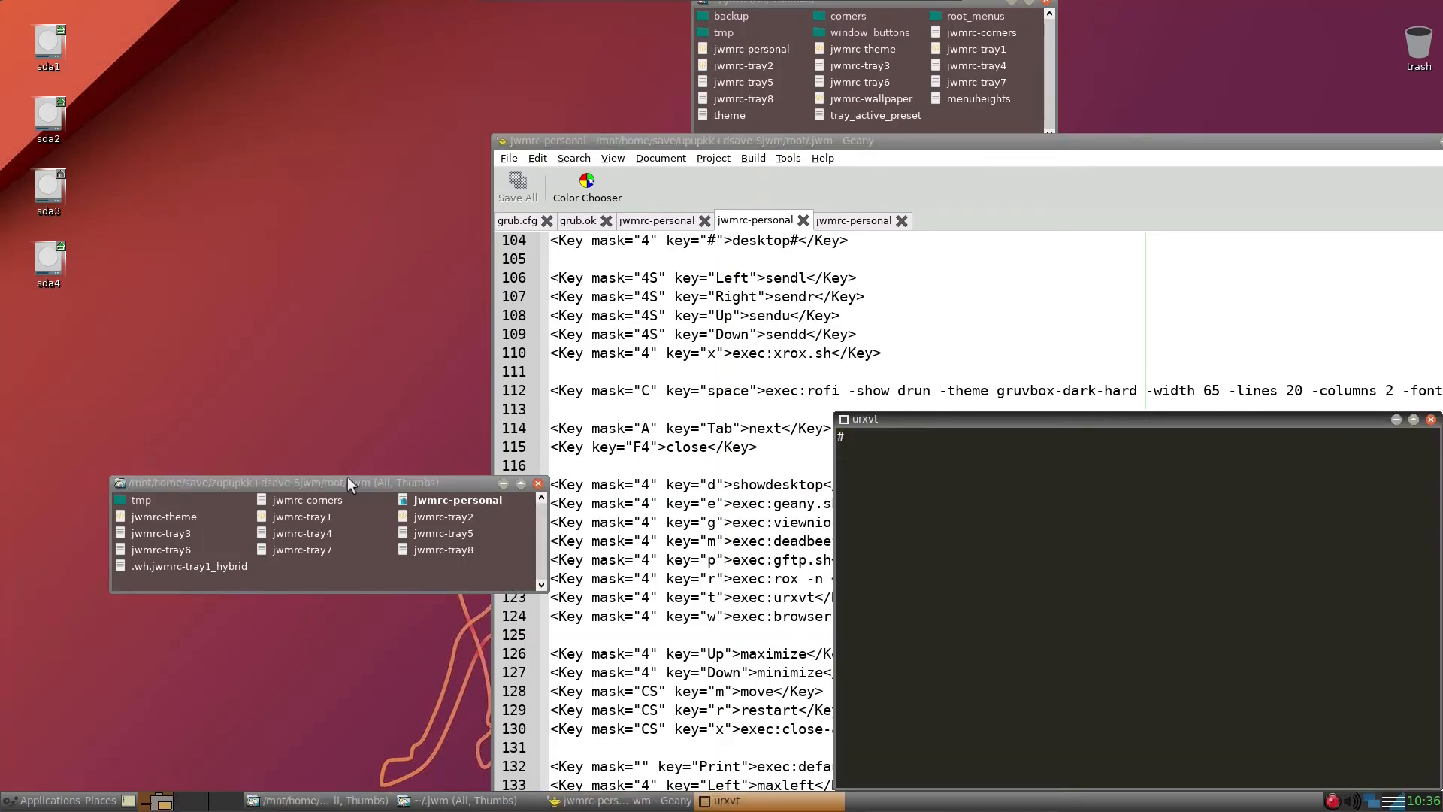
{"action": "type", "text": "jwm -restart & x"}
{"action": "key", "text": "Return"}
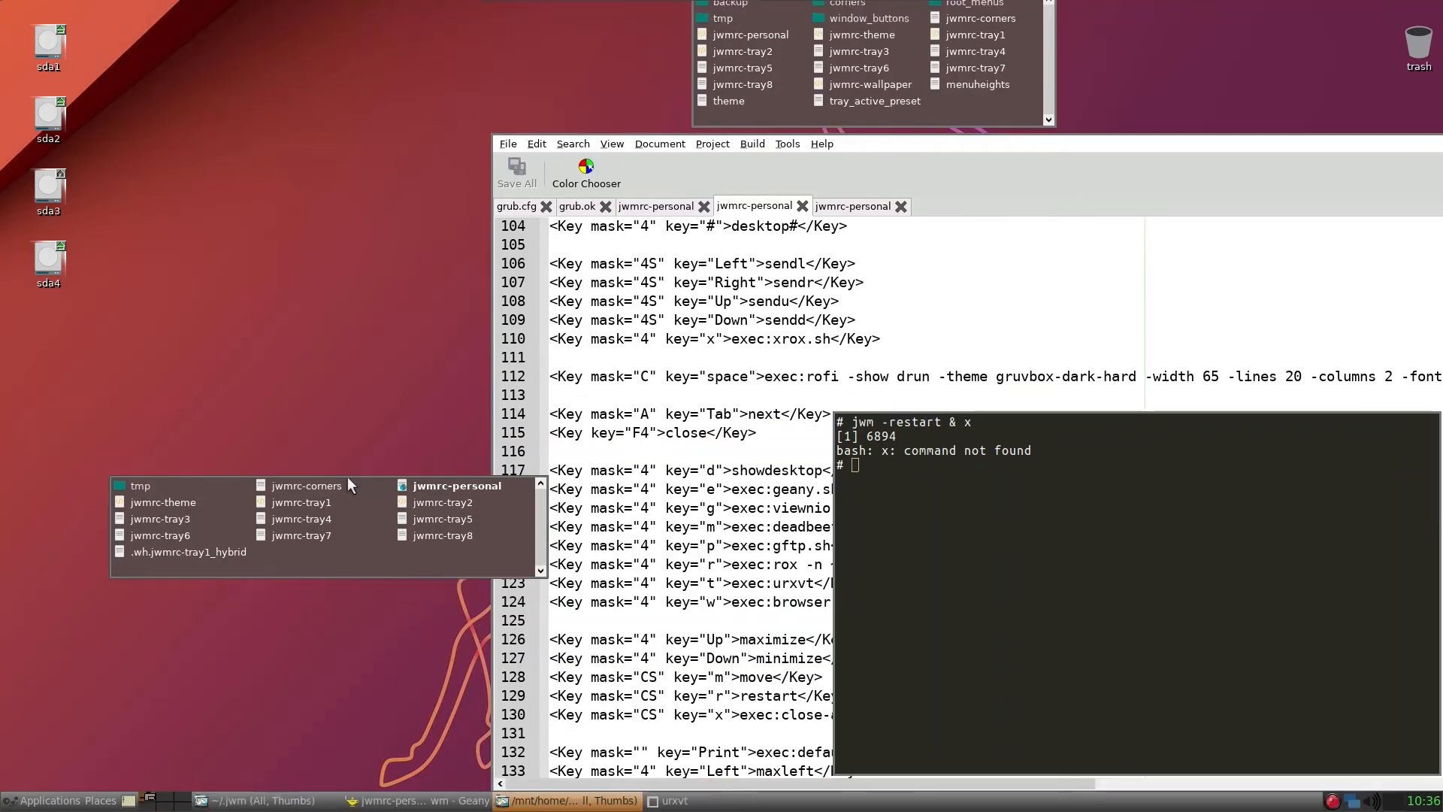
{"action": "left_click", "coordinate": [1006, 515]}
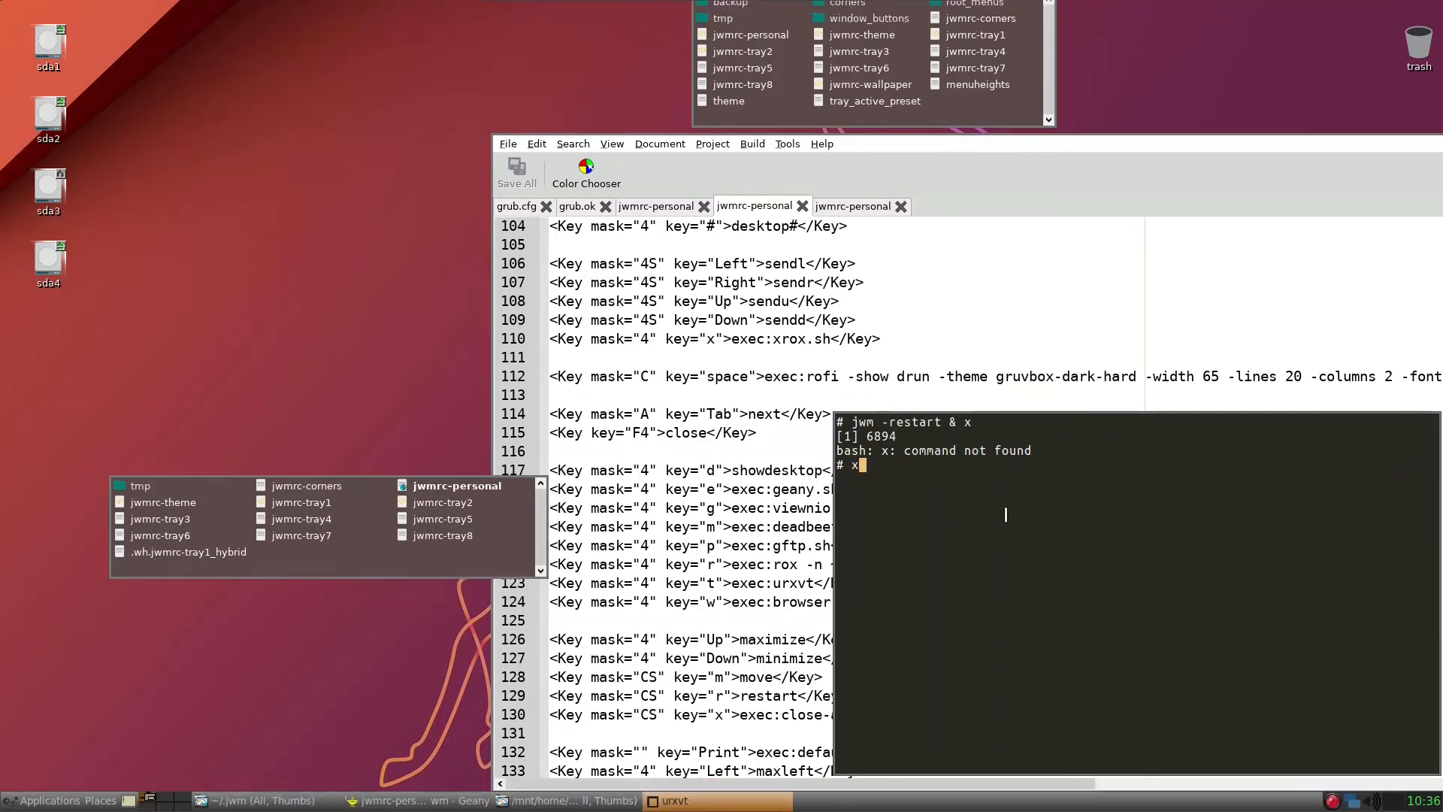
{"action": "type", "text": "x"}
{"action": "key", "text": "Return"}
{"action": "type", "text": "exit"}
{"action": "key", "text": "Return"}
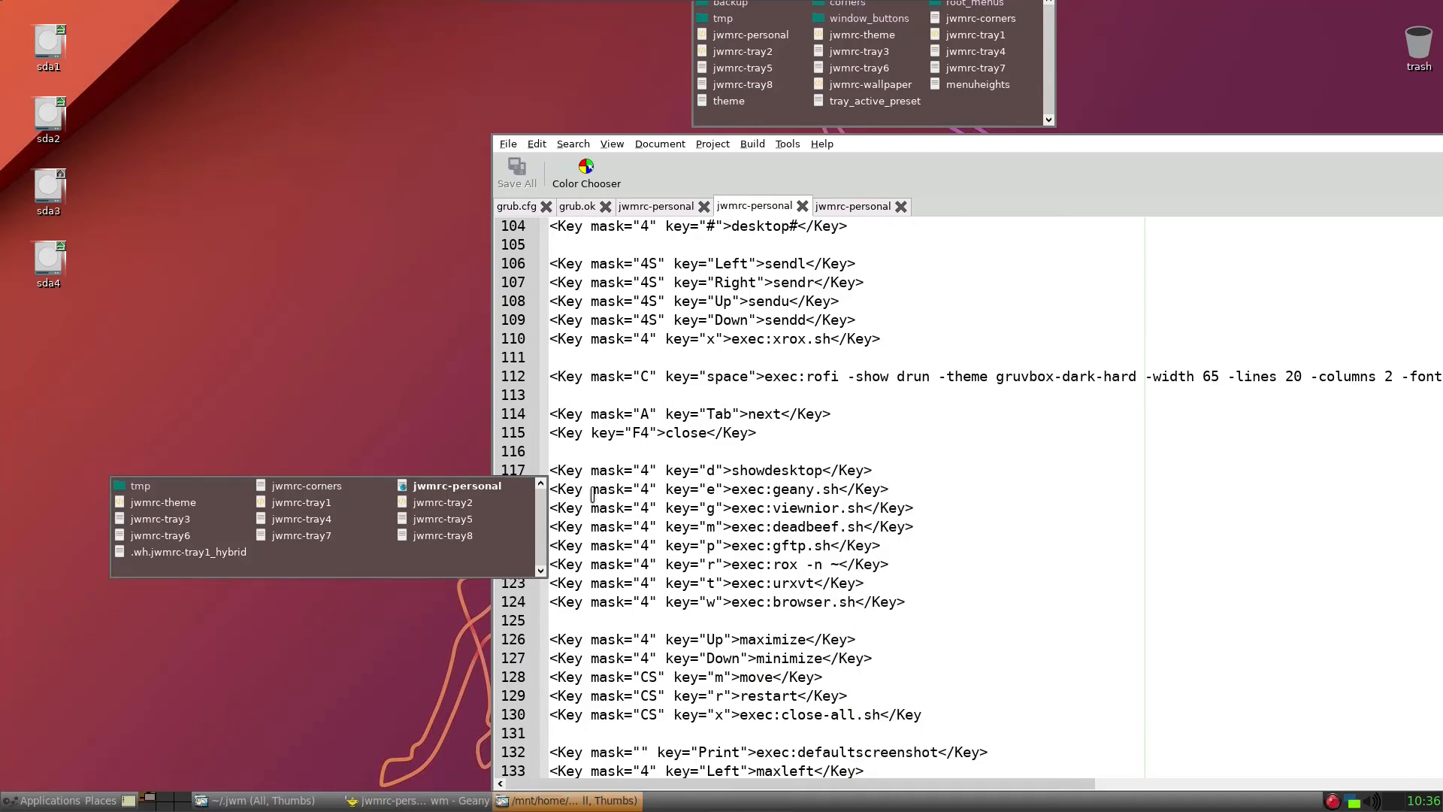
Close all open windows, and test the rofi launcher by finding CPU Frequency Scaling Tool, launching it and closing it
{"action": "left_click", "coordinate": [840, 146]}
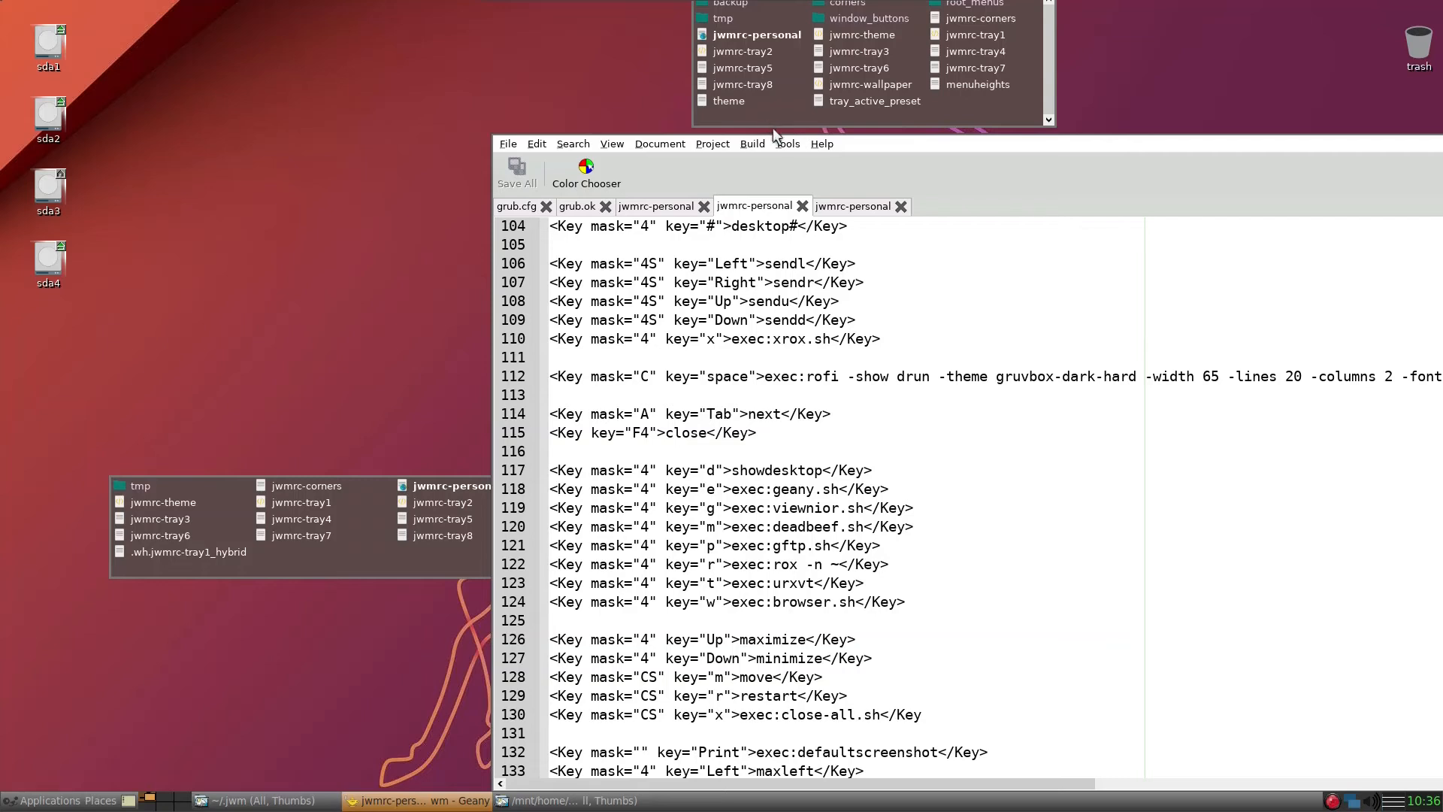
{"action": "key", "text": "ctrl+shift+x"}
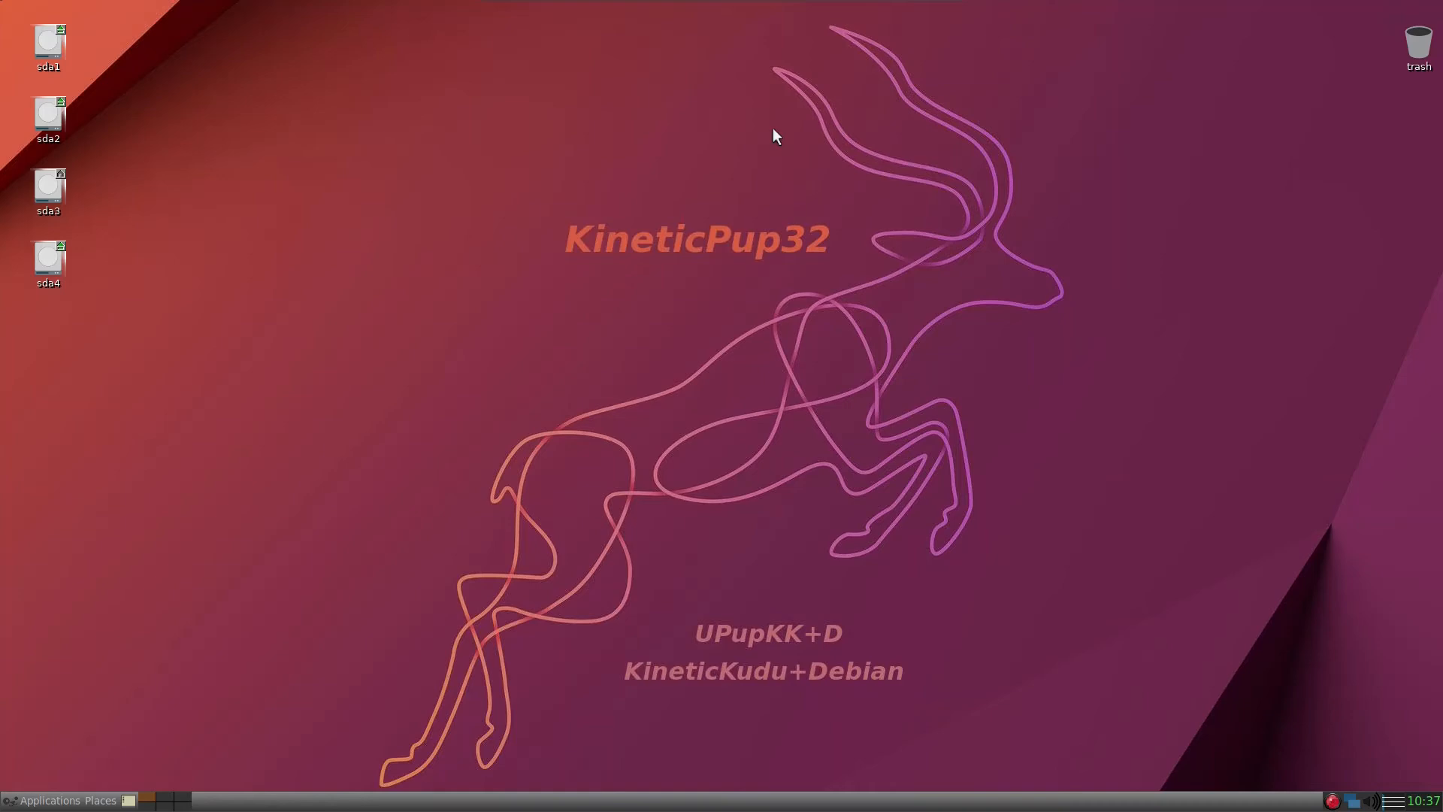
{"action": "key", "text": "alt+F2"}
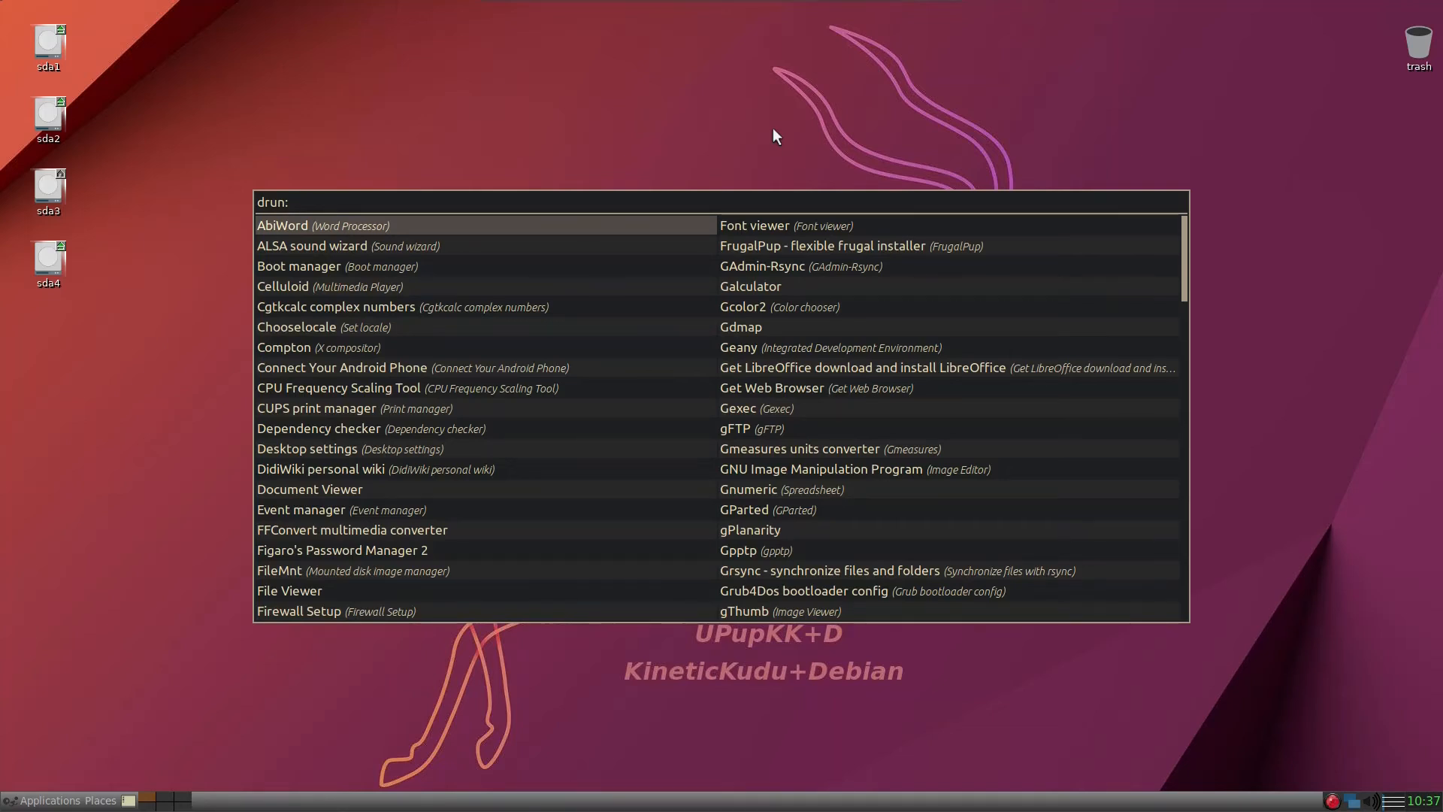
{"action": "type", "text": "CPU"}
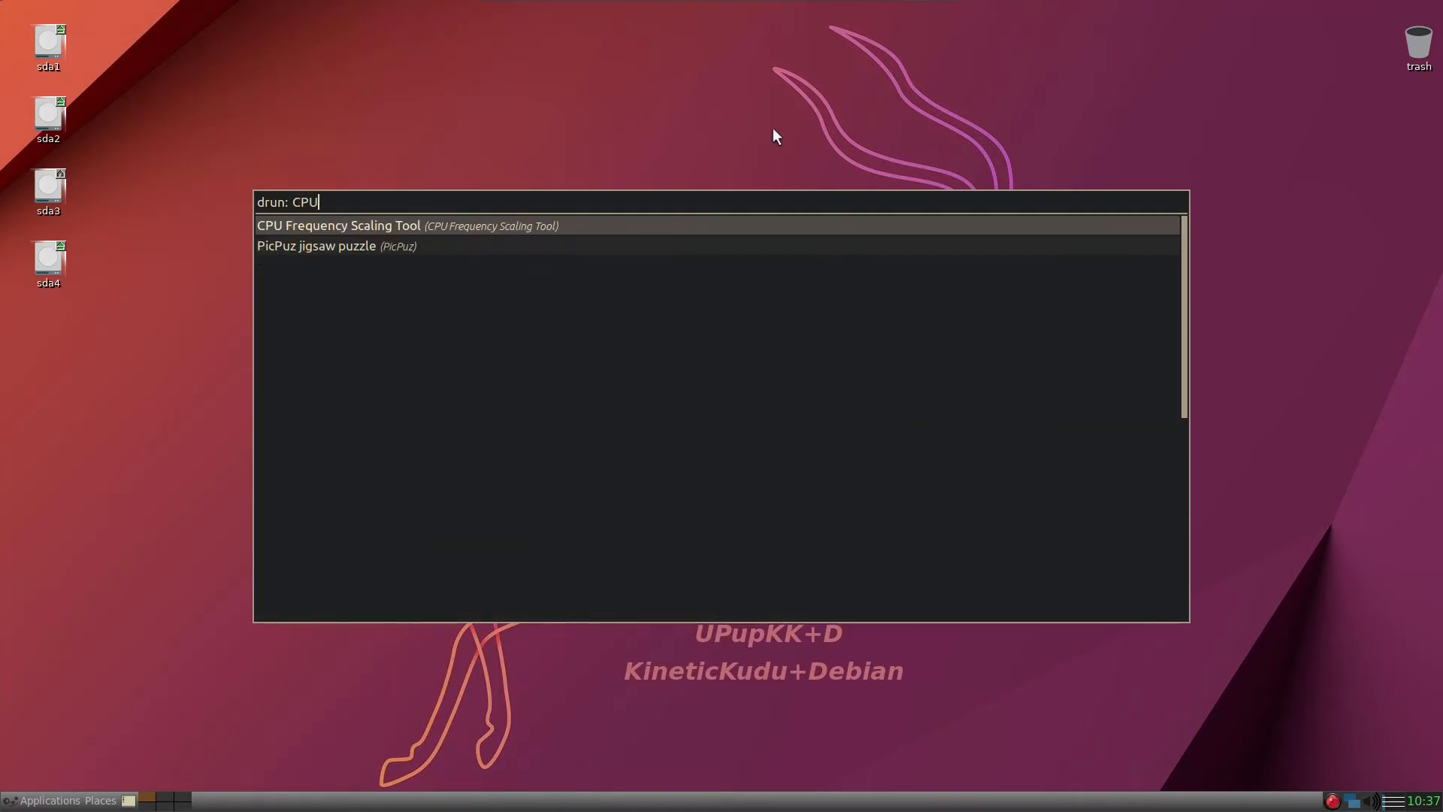
{"action": "key", "text": "Return"}
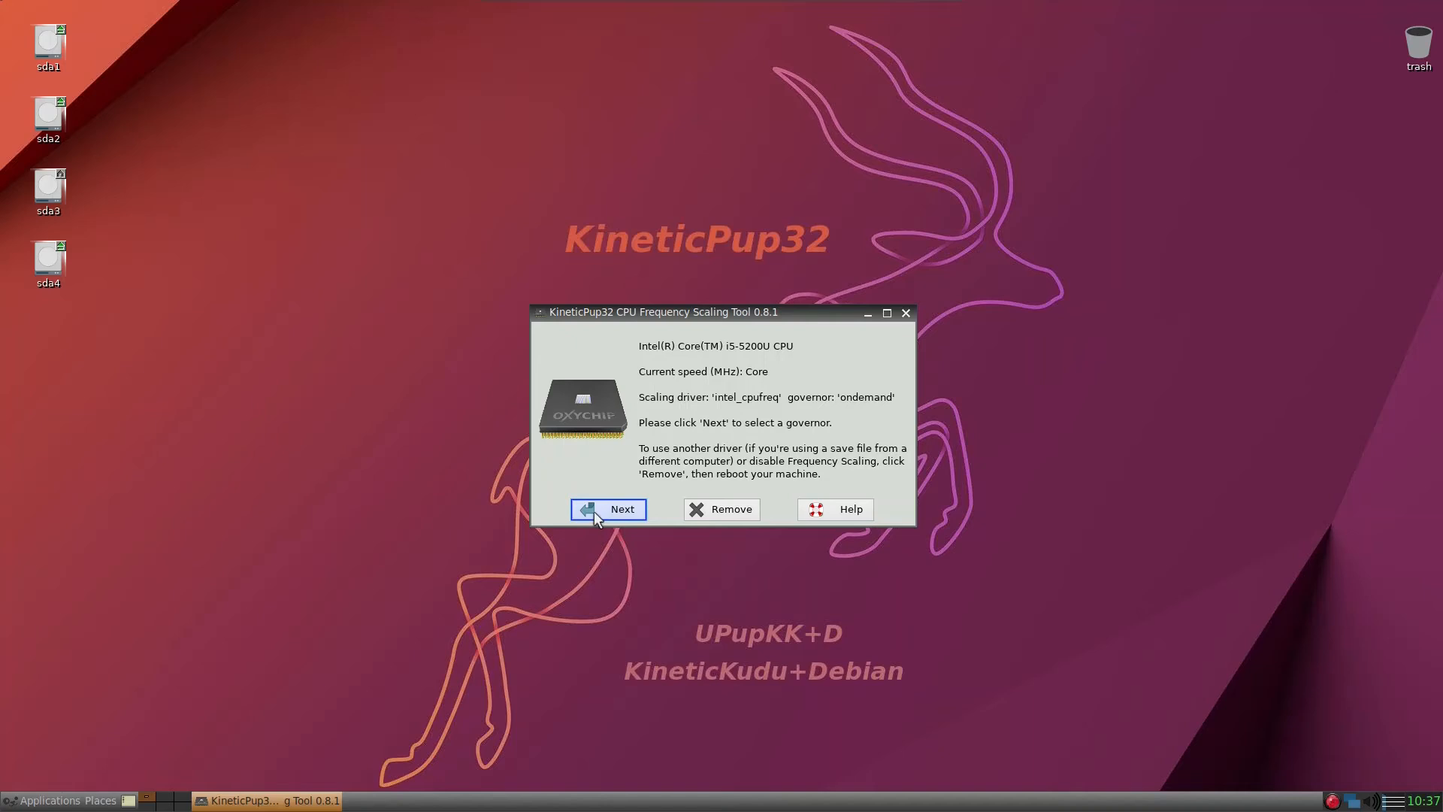
{"action": "left_click", "coordinate": [907, 313]}
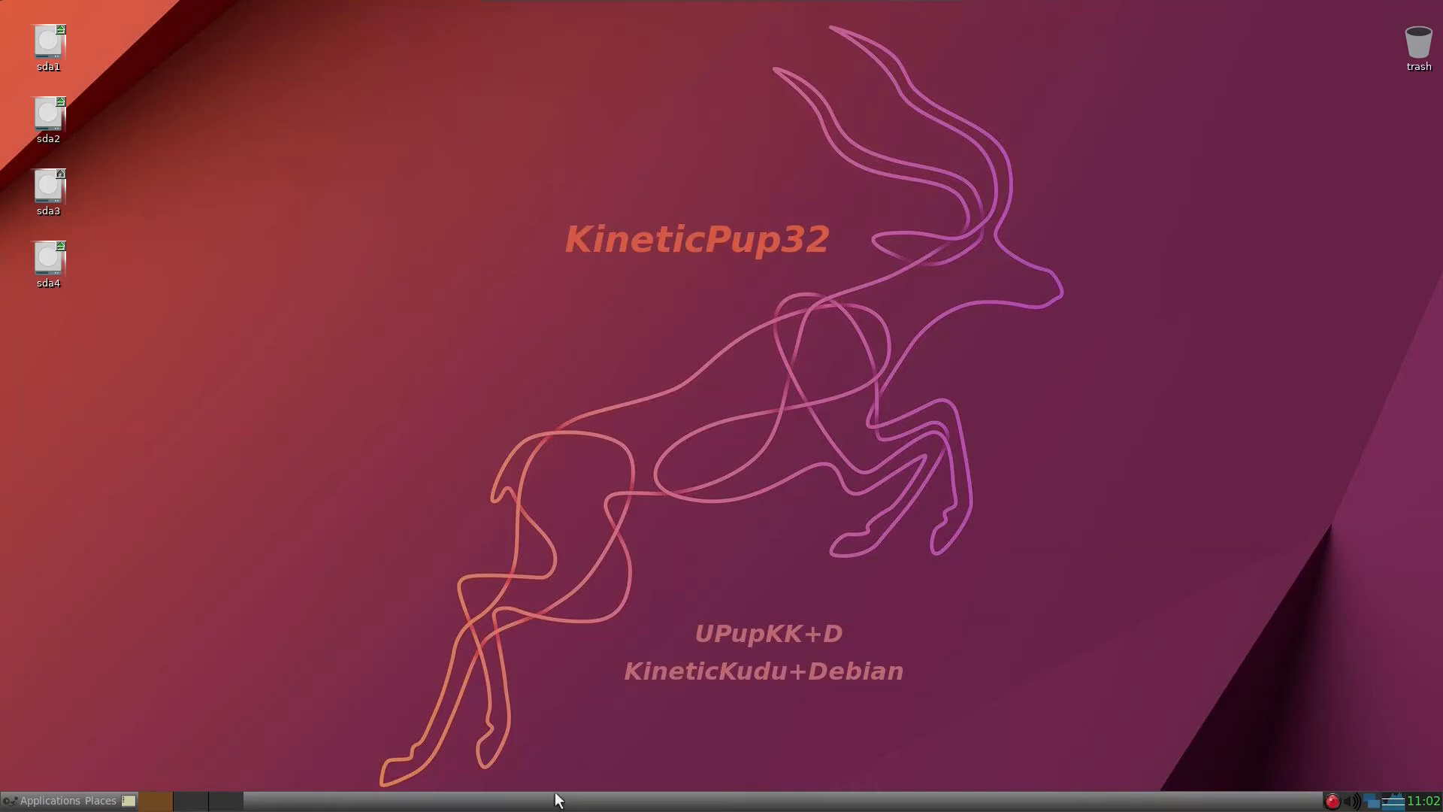
Bring up Geany and the home folder, and open jwmrc-tray2 from ~/.jwm in the editor
{"action": "key", "text": "super+g"}
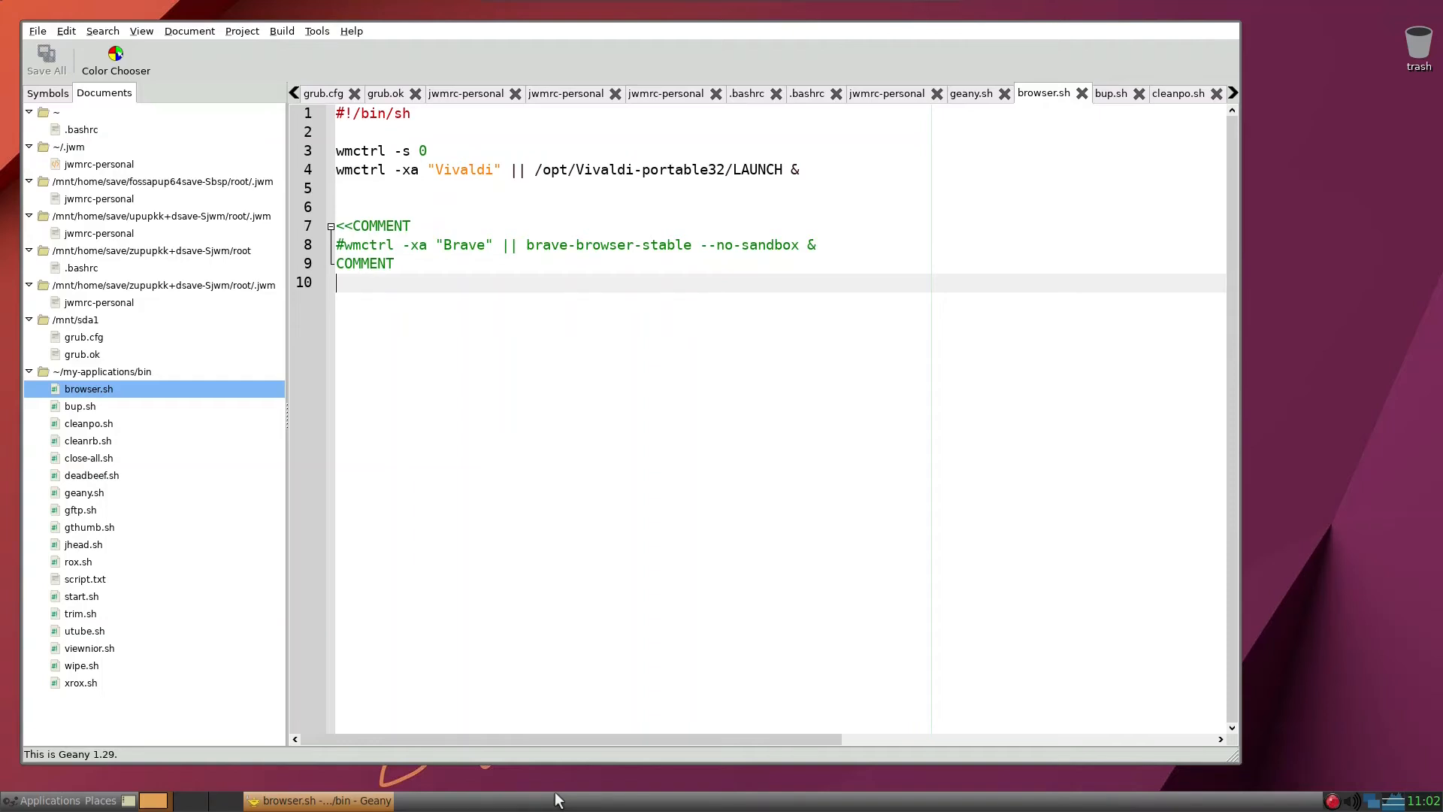
{"action": "key", "text": "super+r"}
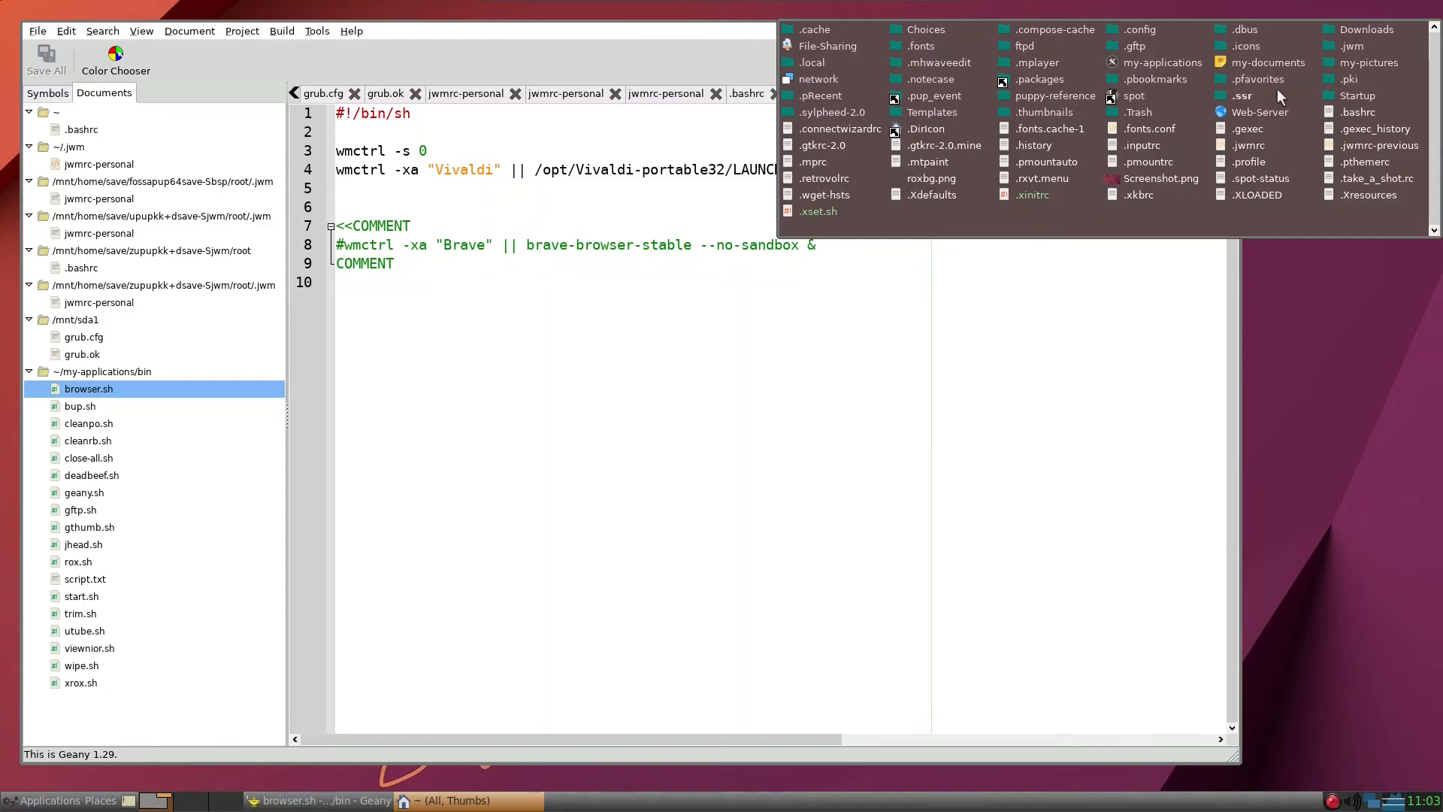
{"action": "left_click", "coordinate": [1332, 43]}
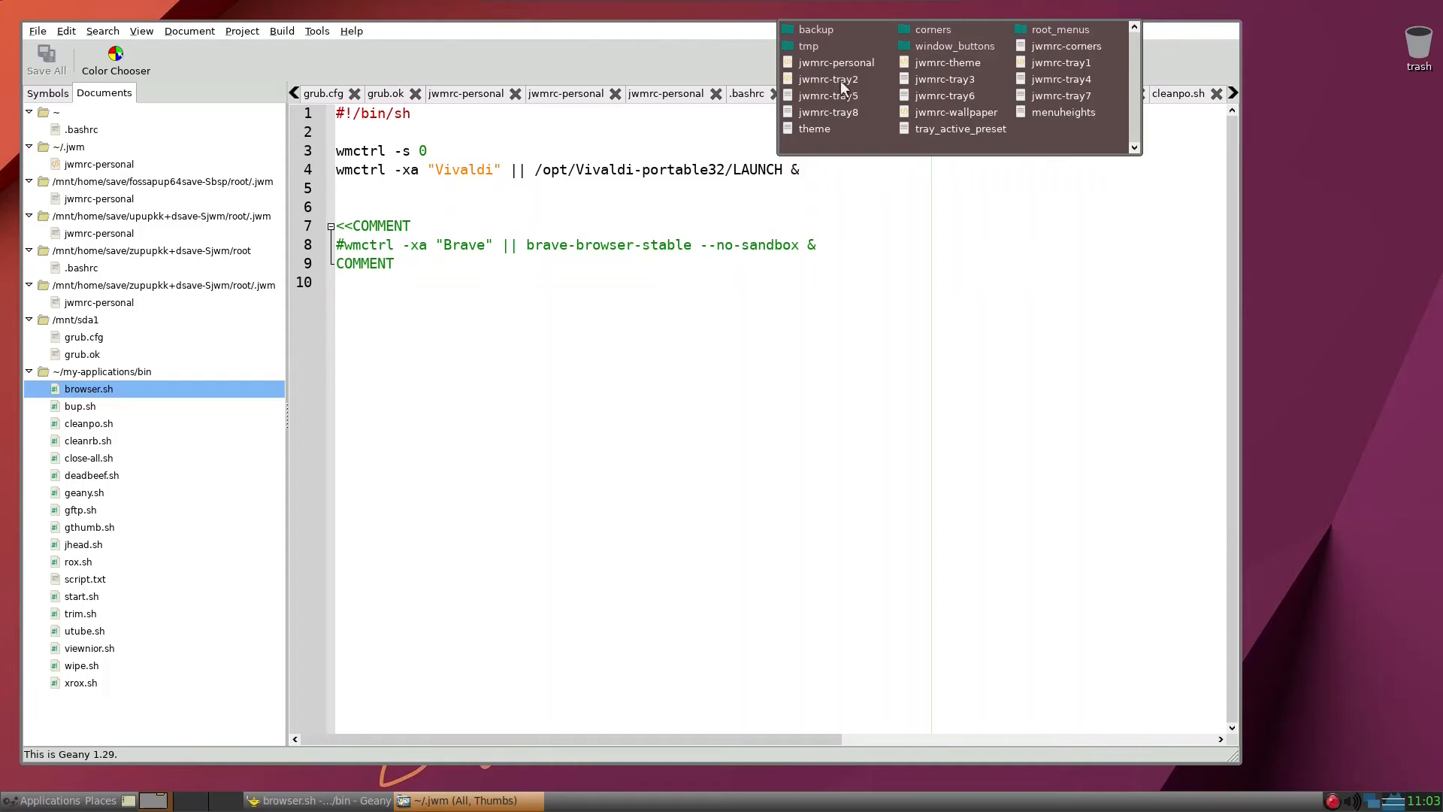
{"action": "left_click_drag", "start_coordinate": [840, 80], "coordinate": [741, 348]}
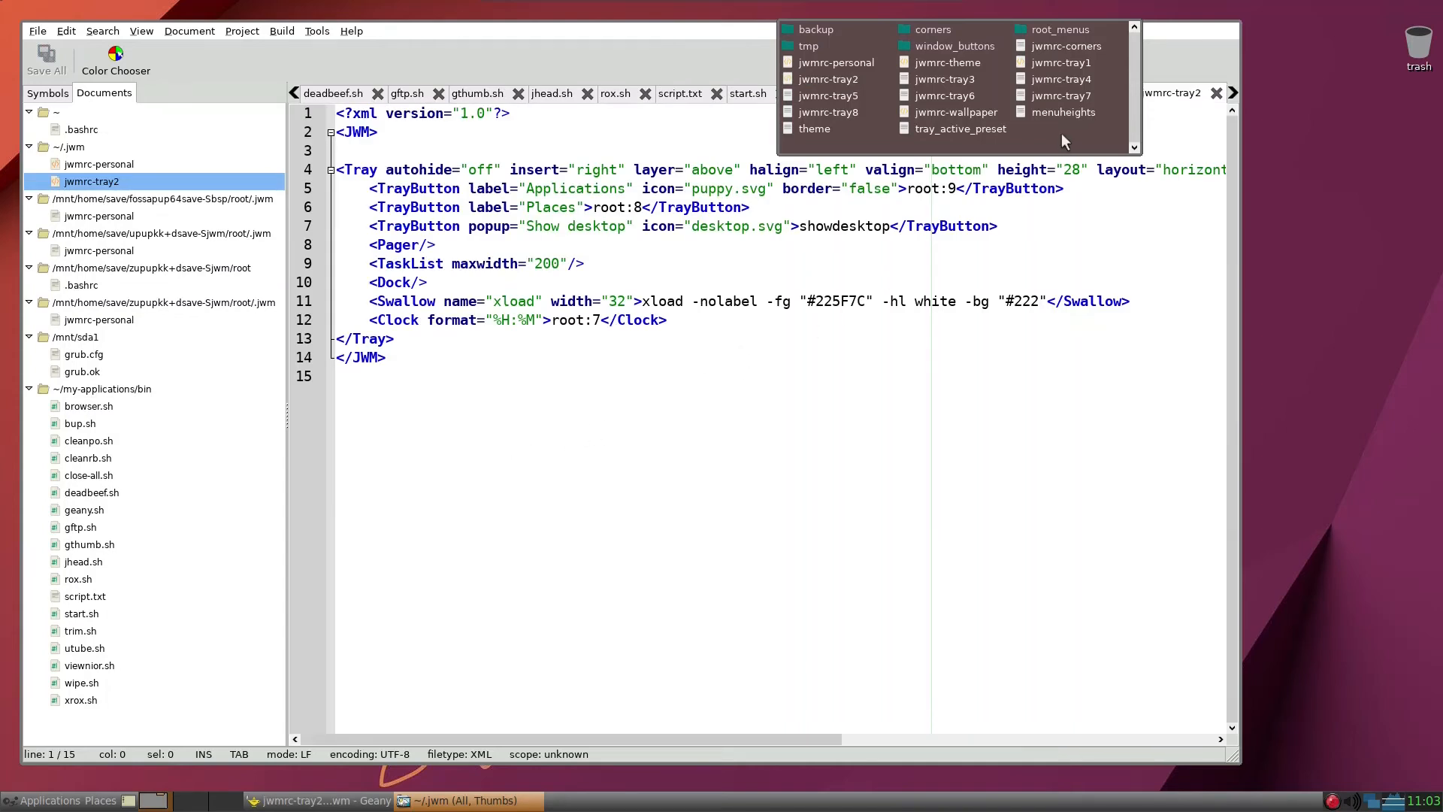
Browse to root/.jwm inside the saved folder zupupkk+dsave-Sjwm and open its jwmrc-tray2 in the editor
{"action": "key", "text": "4"}
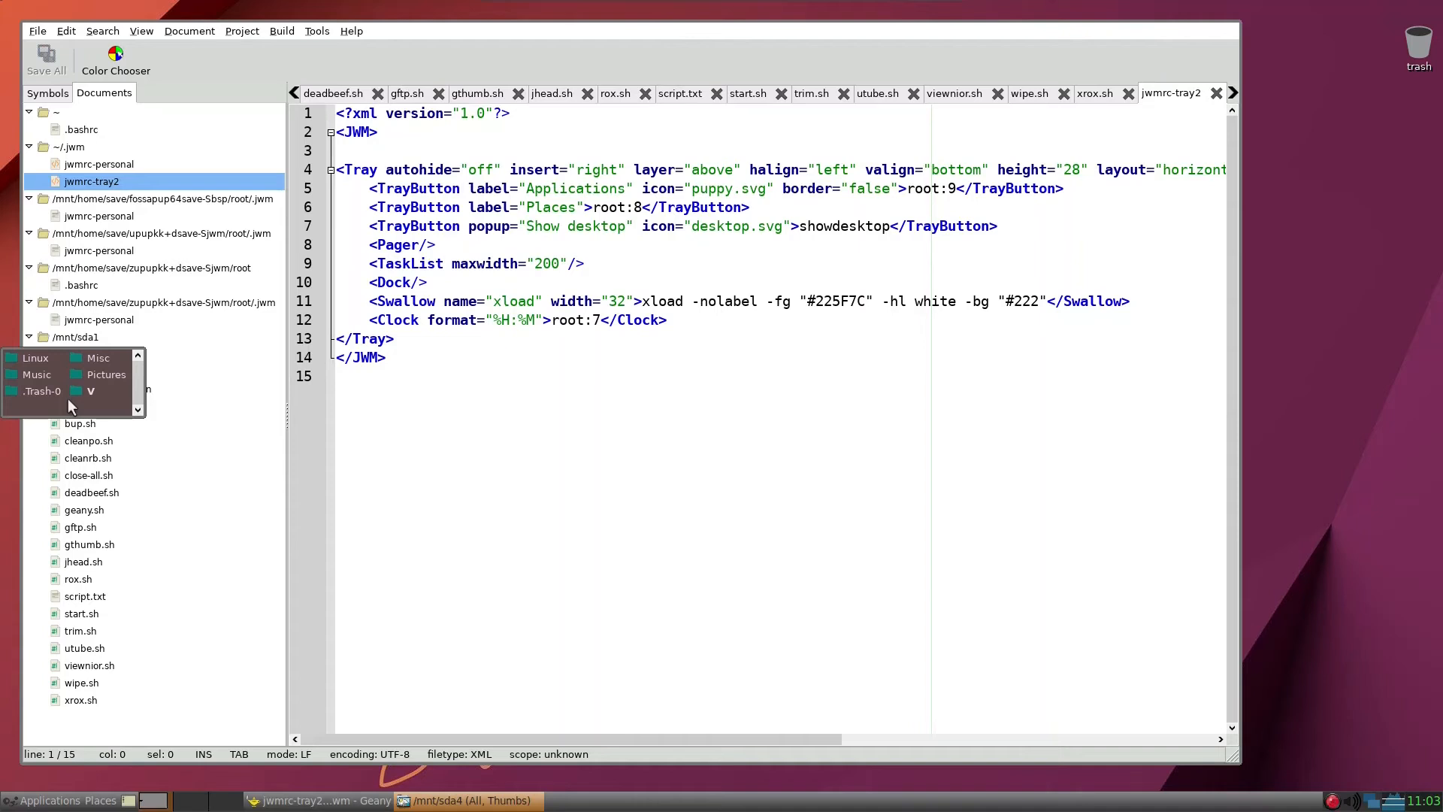
{"action": "key", "text": "5"}
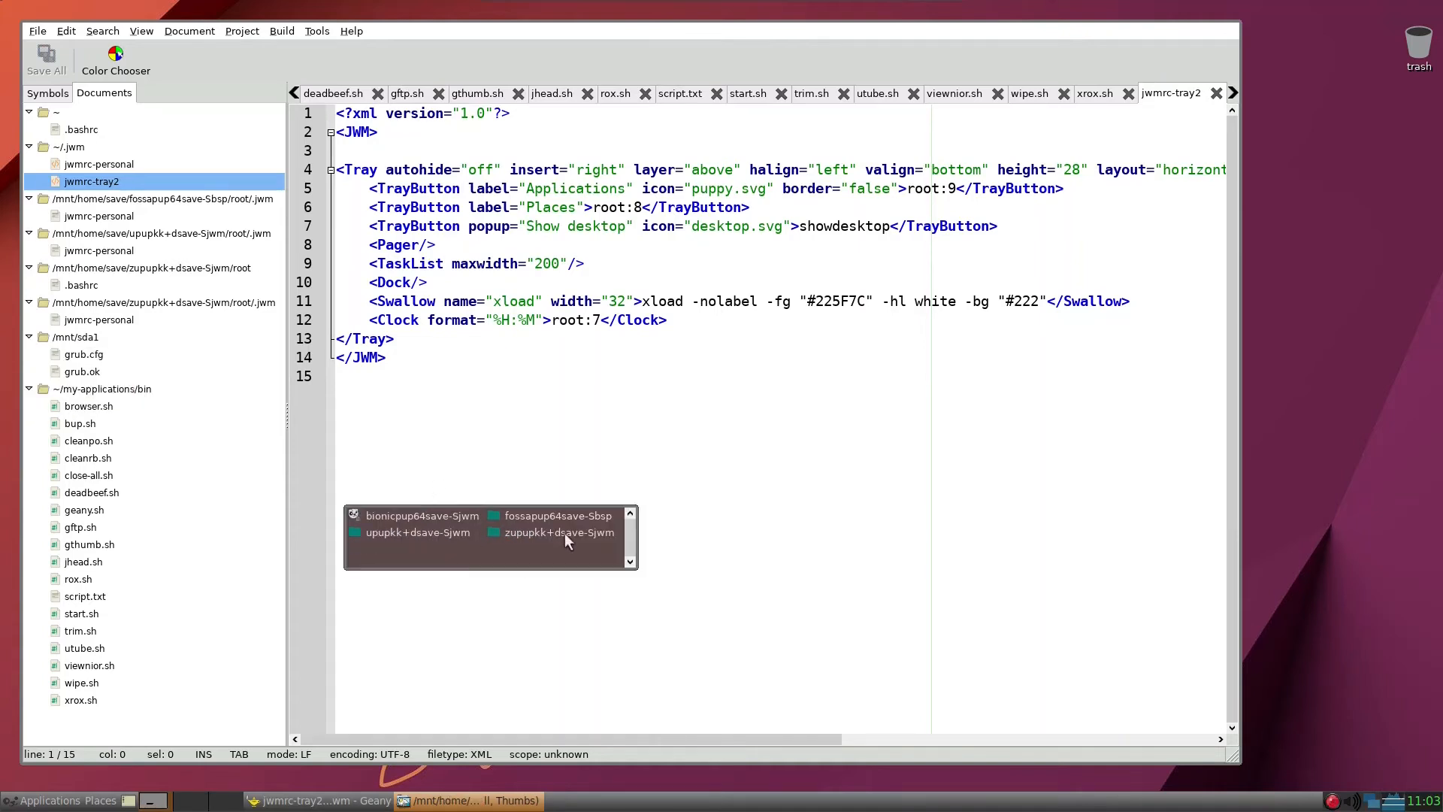
{"action": "left_click", "coordinate": [565, 534]}
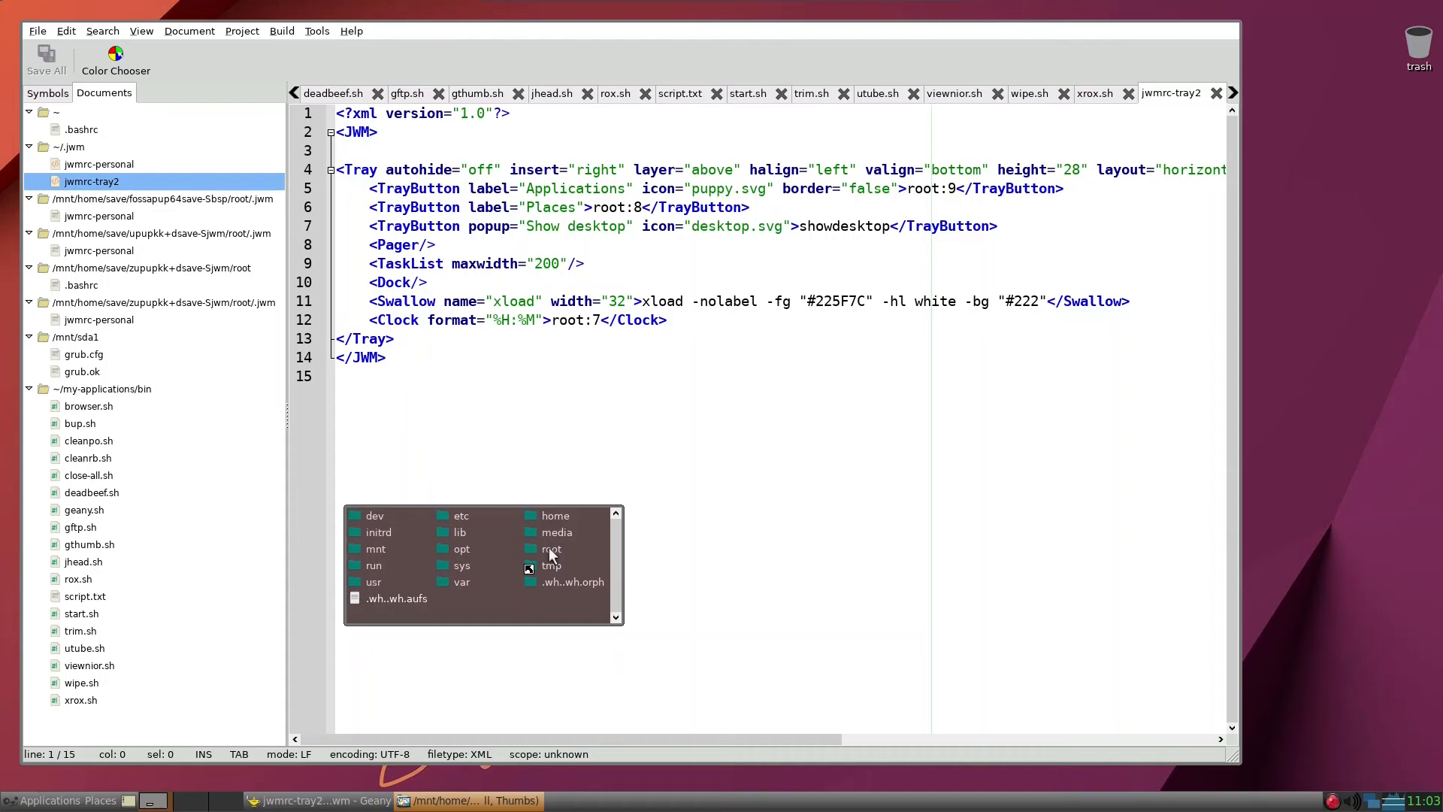
{"action": "left_click", "coordinate": [549, 550]}
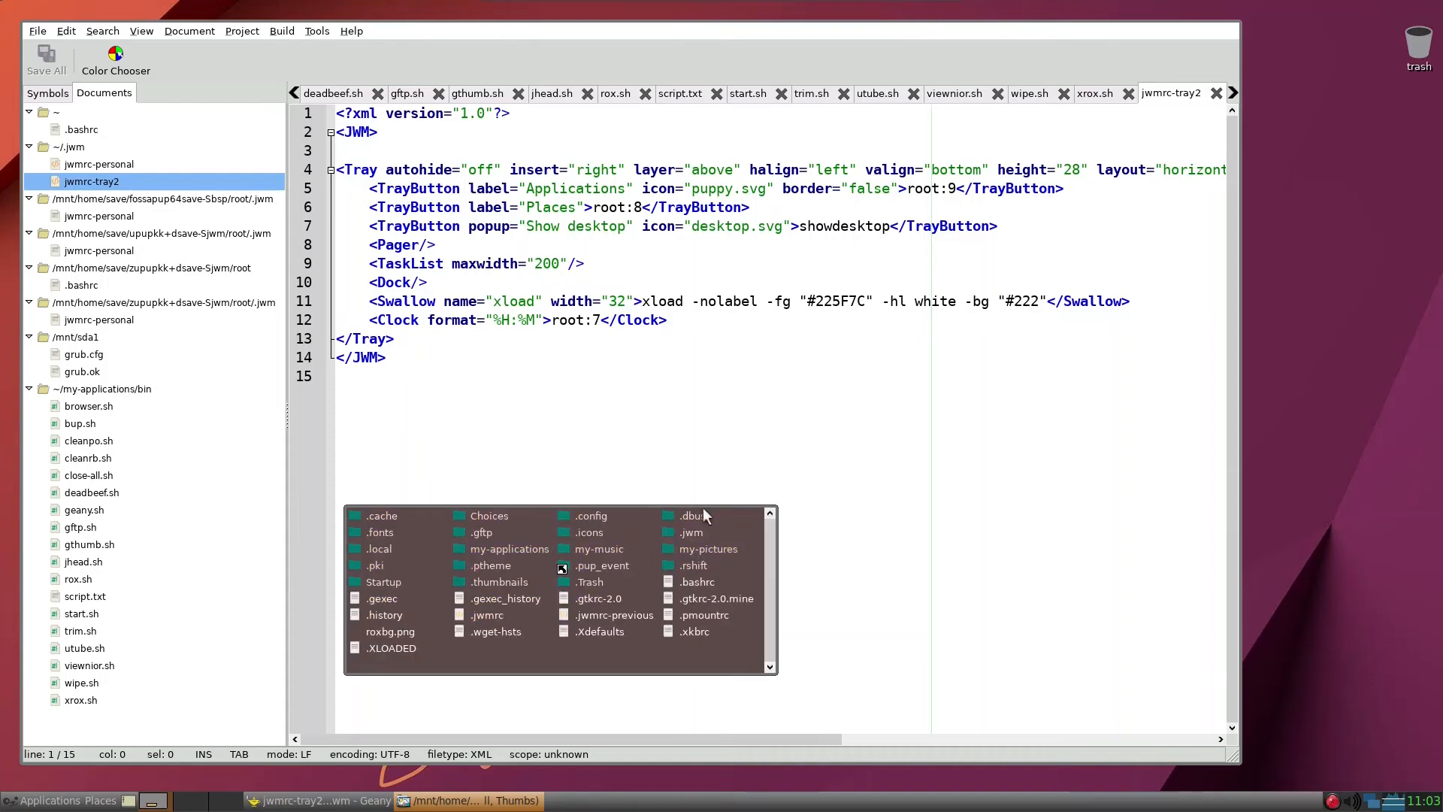
{"action": "left_click", "coordinate": [691, 532]}
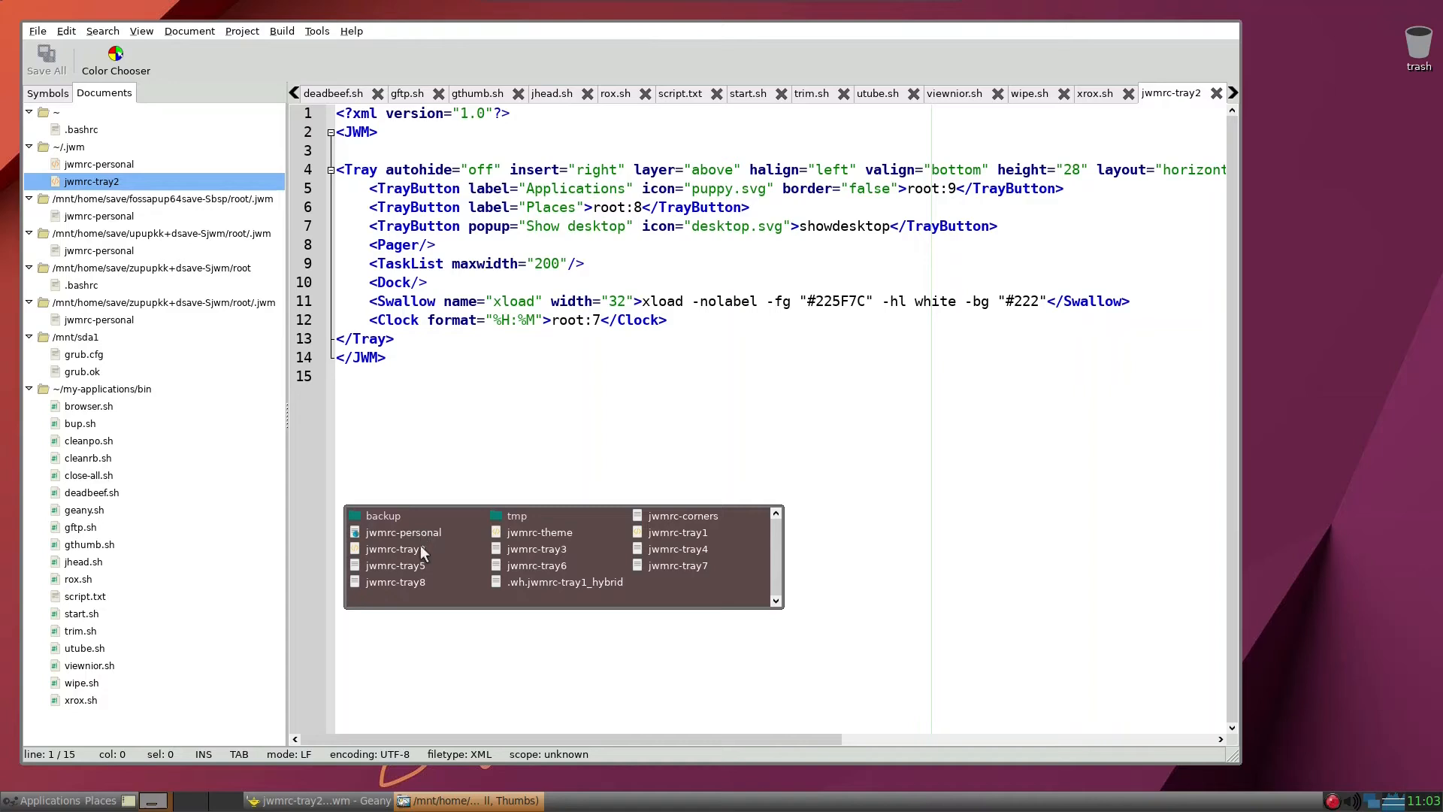
{"action": "left_click_drag", "start_coordinate": [420, 547], "coordinate": [624, 454]}
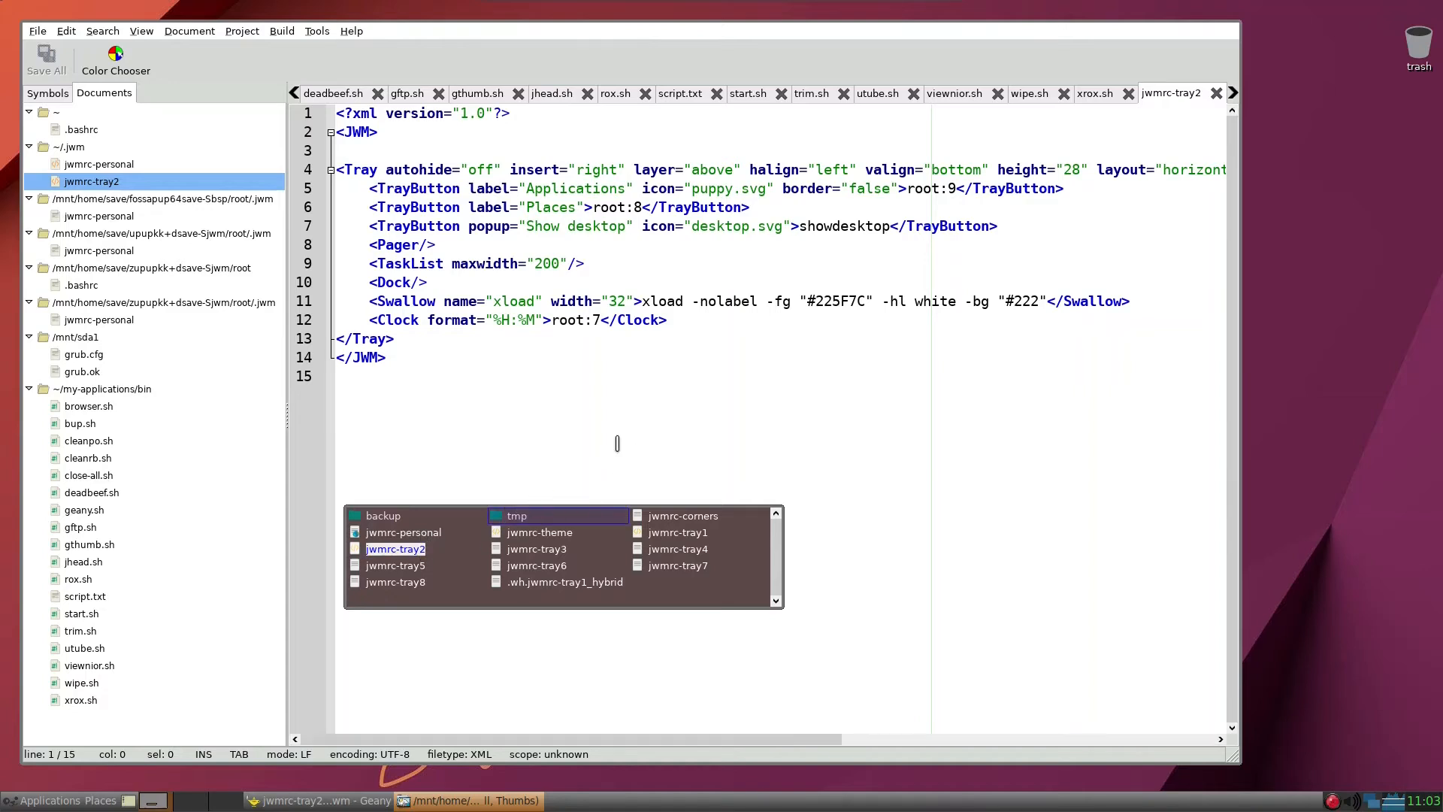
{"action": "left_click", "coordinate": [865, 575]}
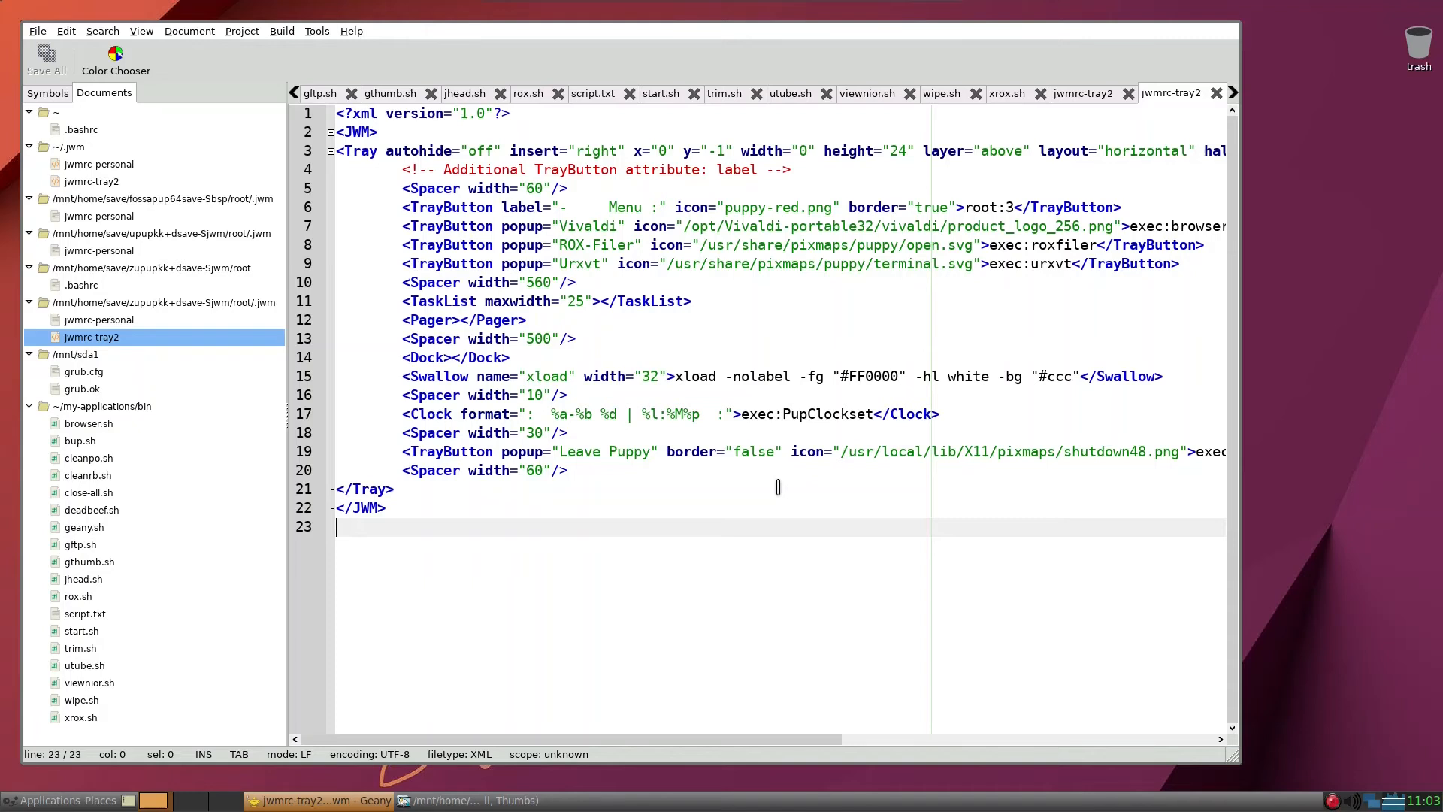
Replace the whole content of the ~/.jwm jwmrc-tray2 with that of the zupupkk+dsave-Sjwm version and save it
{"action": "key", "text": "ctrl+a"}
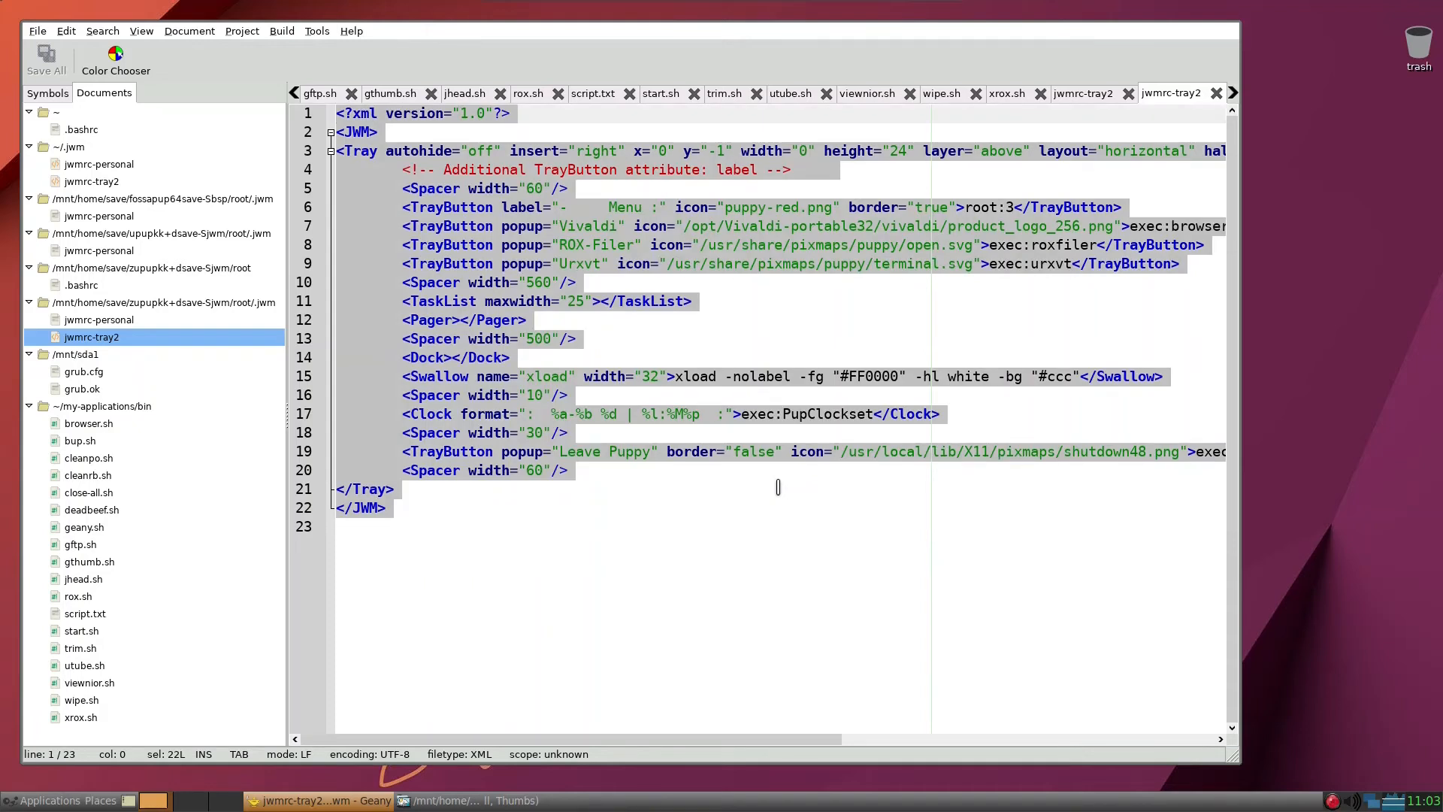
{"action": "left_click", "coordinate": [113, 184]}
{"action": "left_click", "coordinate": [517, 373]}
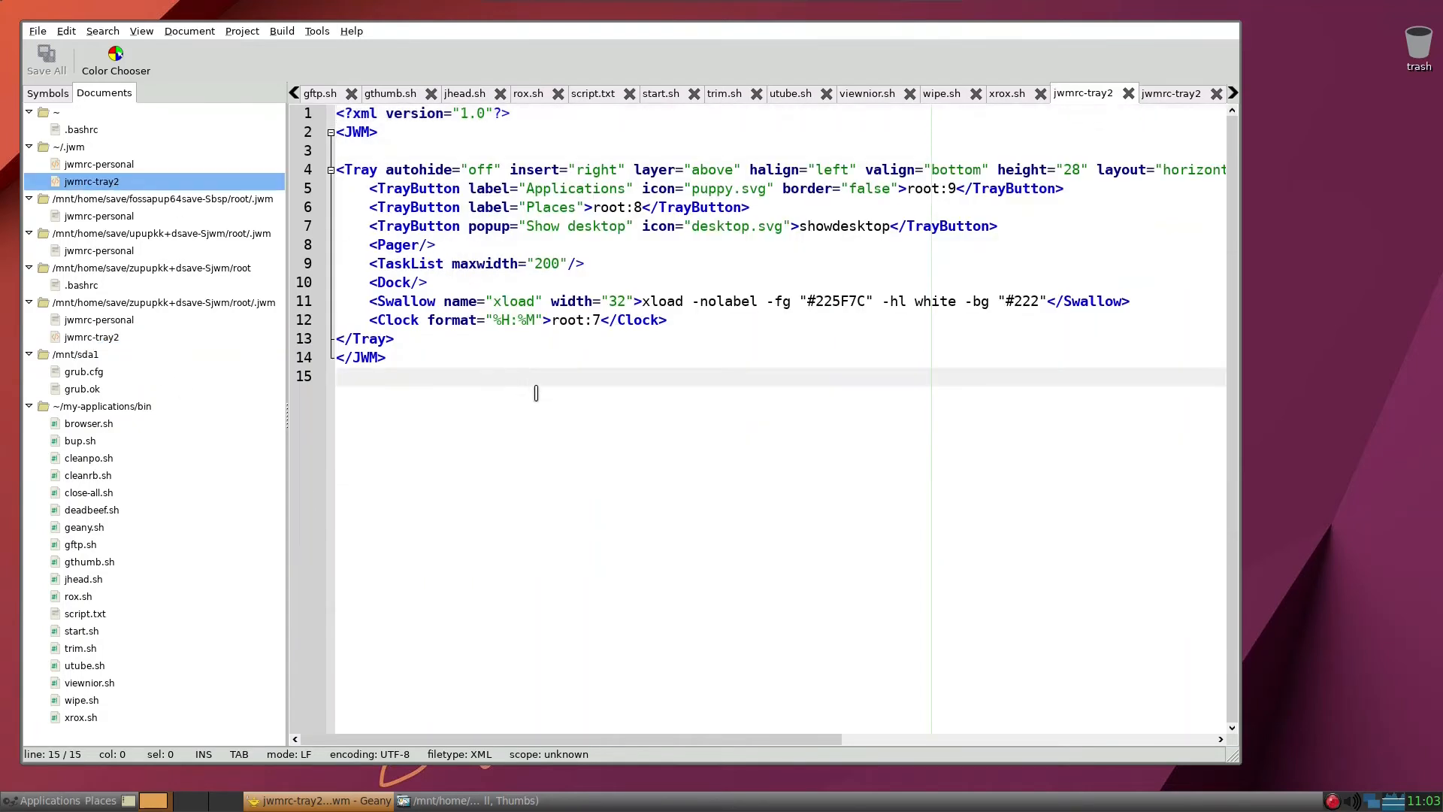
{"action": "key", "text": "ctrl+a"}
{"action": "key", "text": "ctrl+v"}
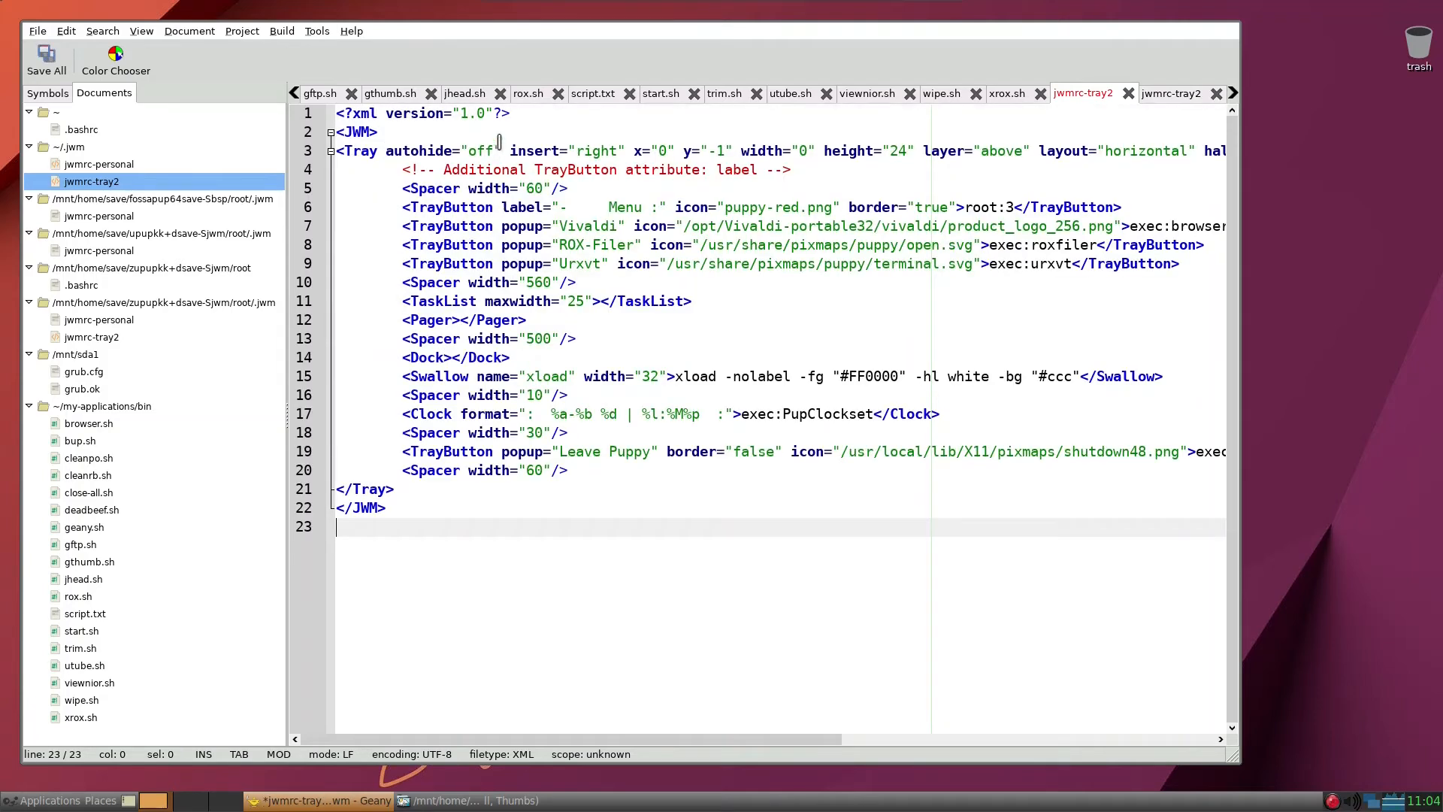
{"action": "left_click", "coordinate": [52, 59]}
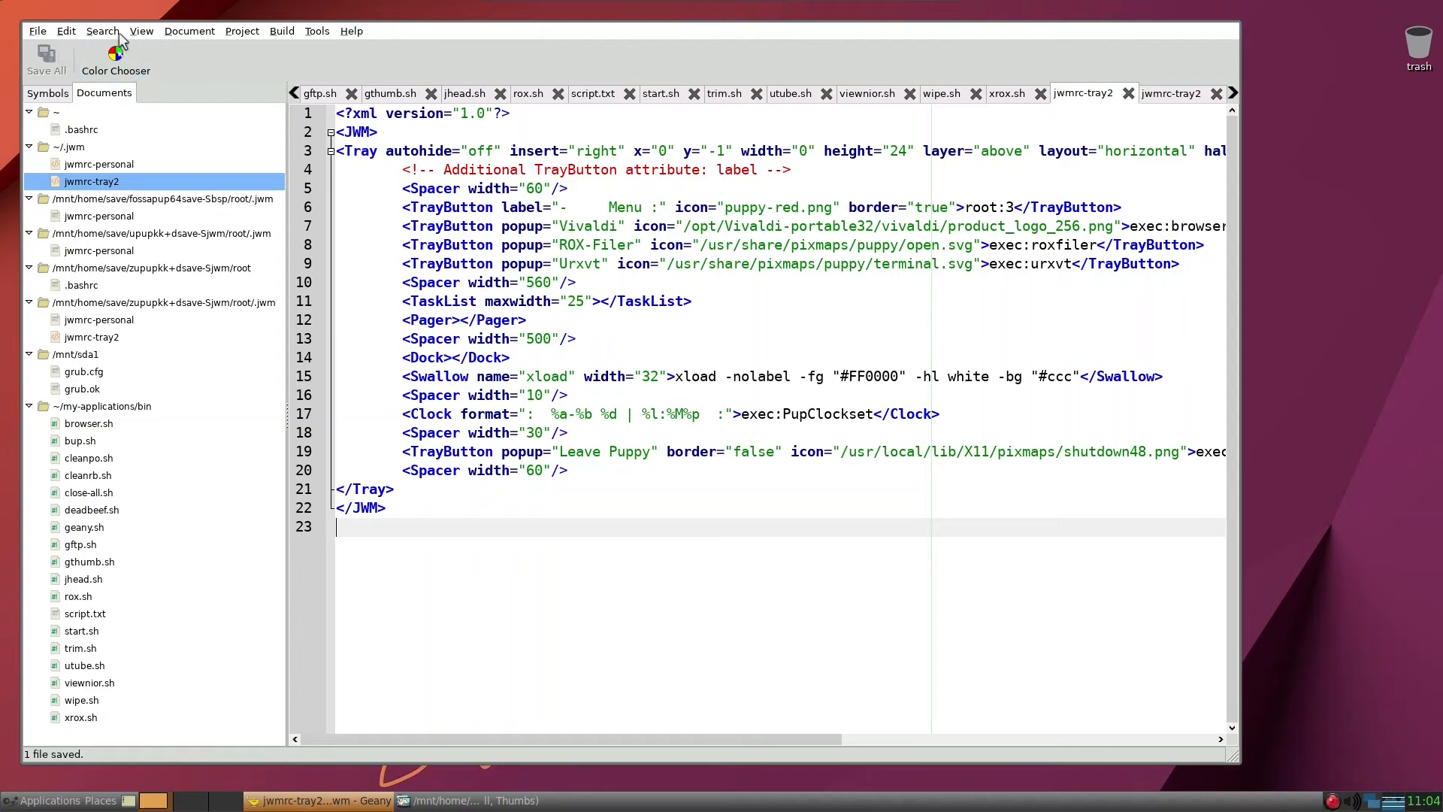
In Geany's preferences, disable the sidebar's symbol list and set the symbol list font to Sans size 13
{"action": "left_click", "coordinate": [75, 34]}
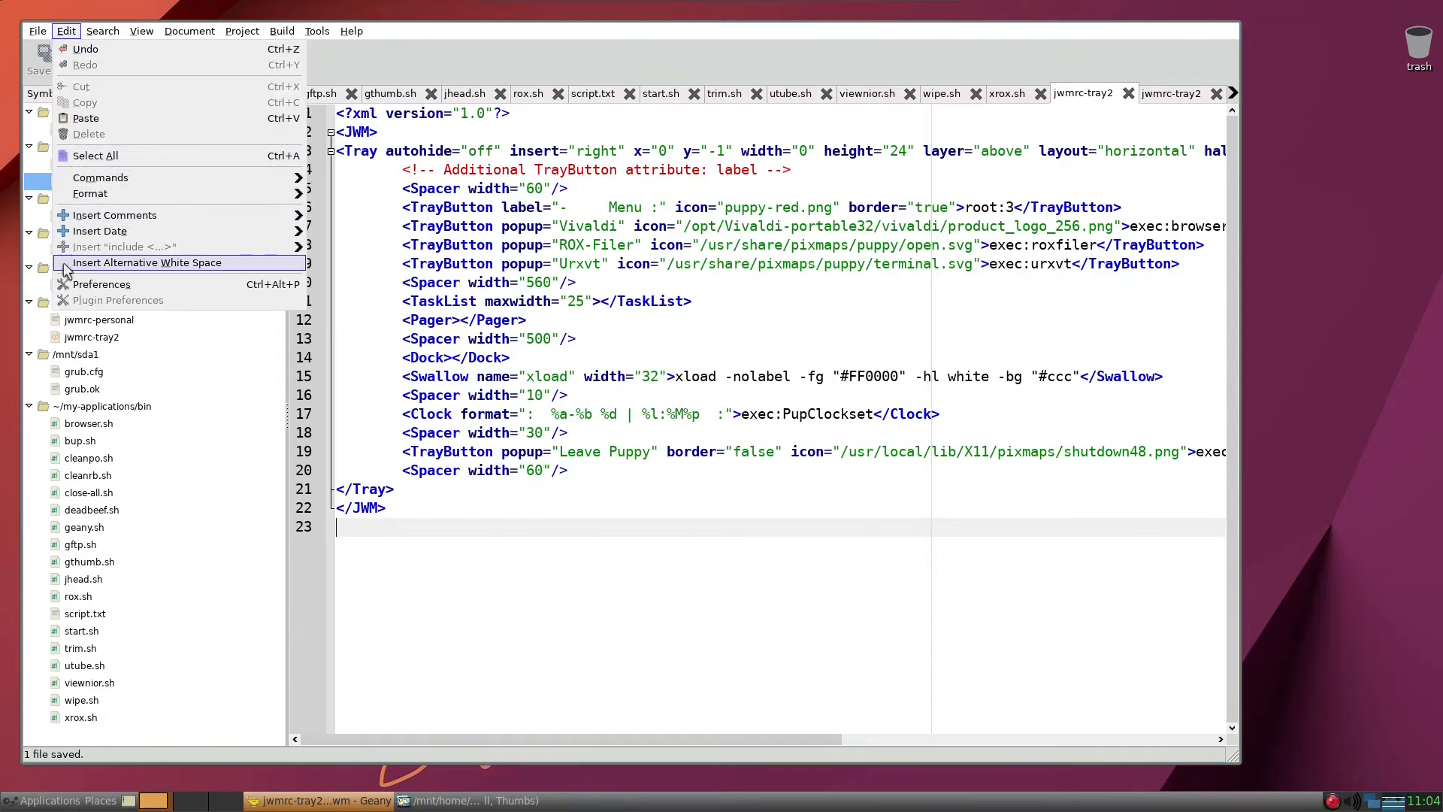
{"action": "left_click", "coordinate": [90, 284]}
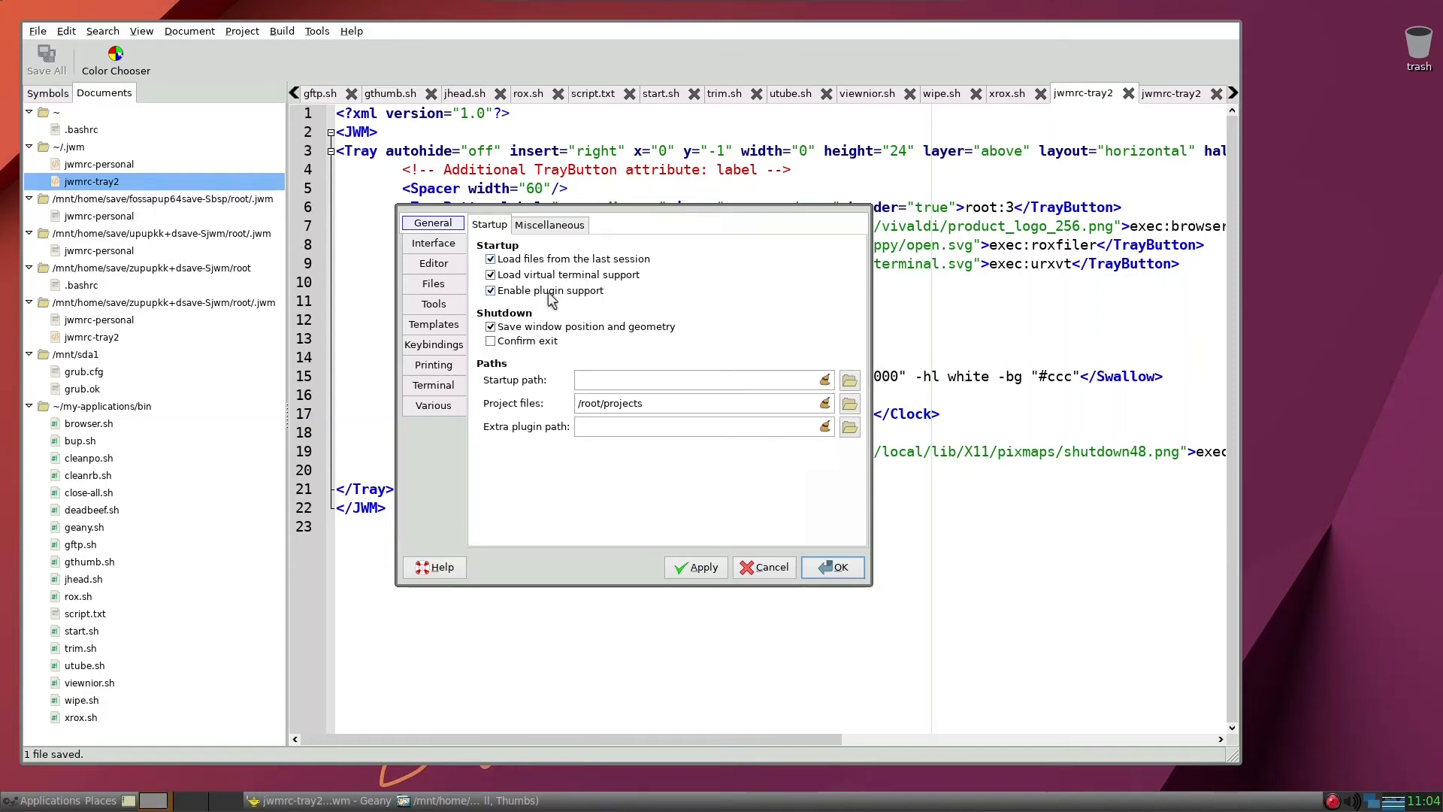
{"action": "left_click", "coordinate": [551, 228]}
{"action": "left_click", "coordinate": [439, 245]}
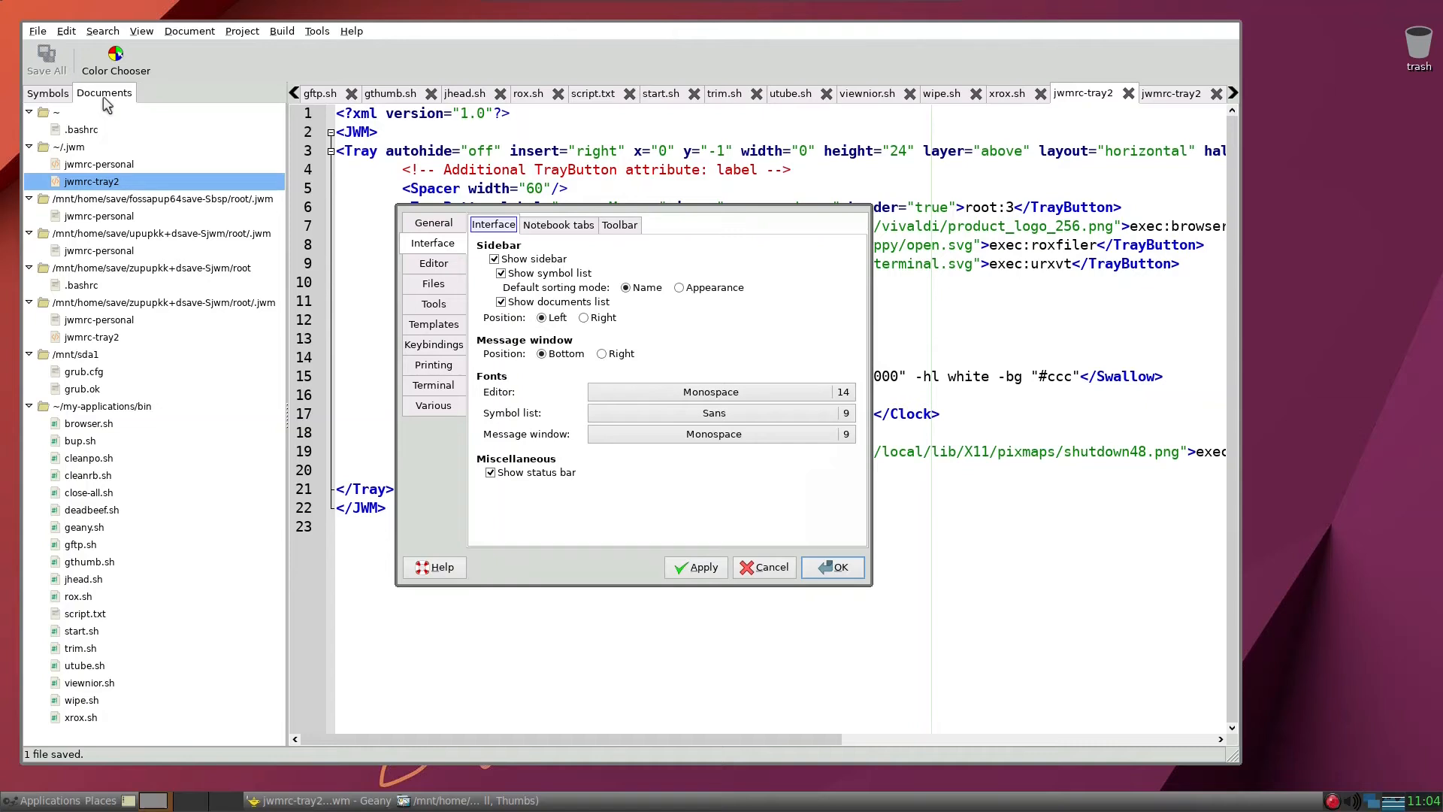
{"action": "left_click", "coordinate": [500, 274]}
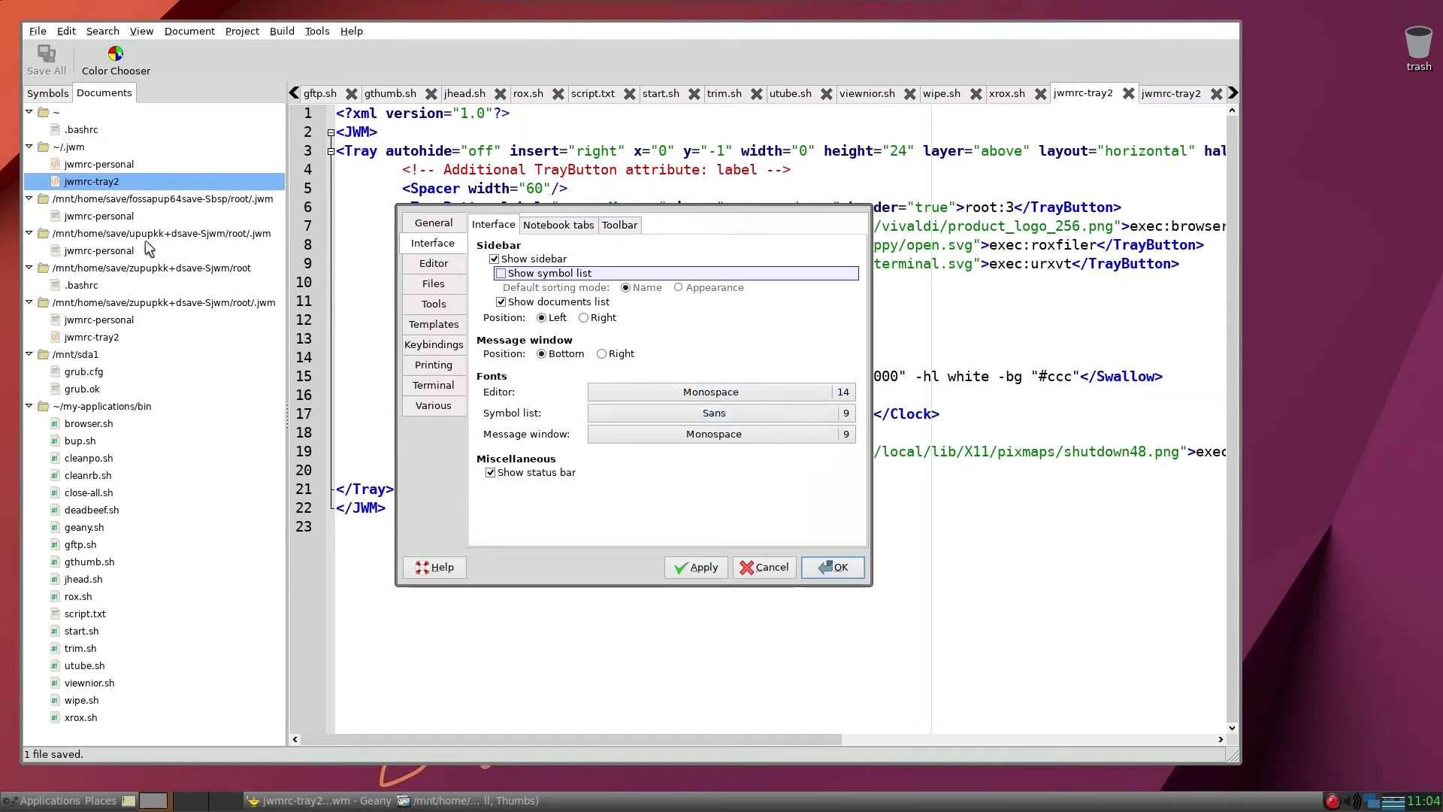
{"action": "left_click", "coordinate": [773, 414]}
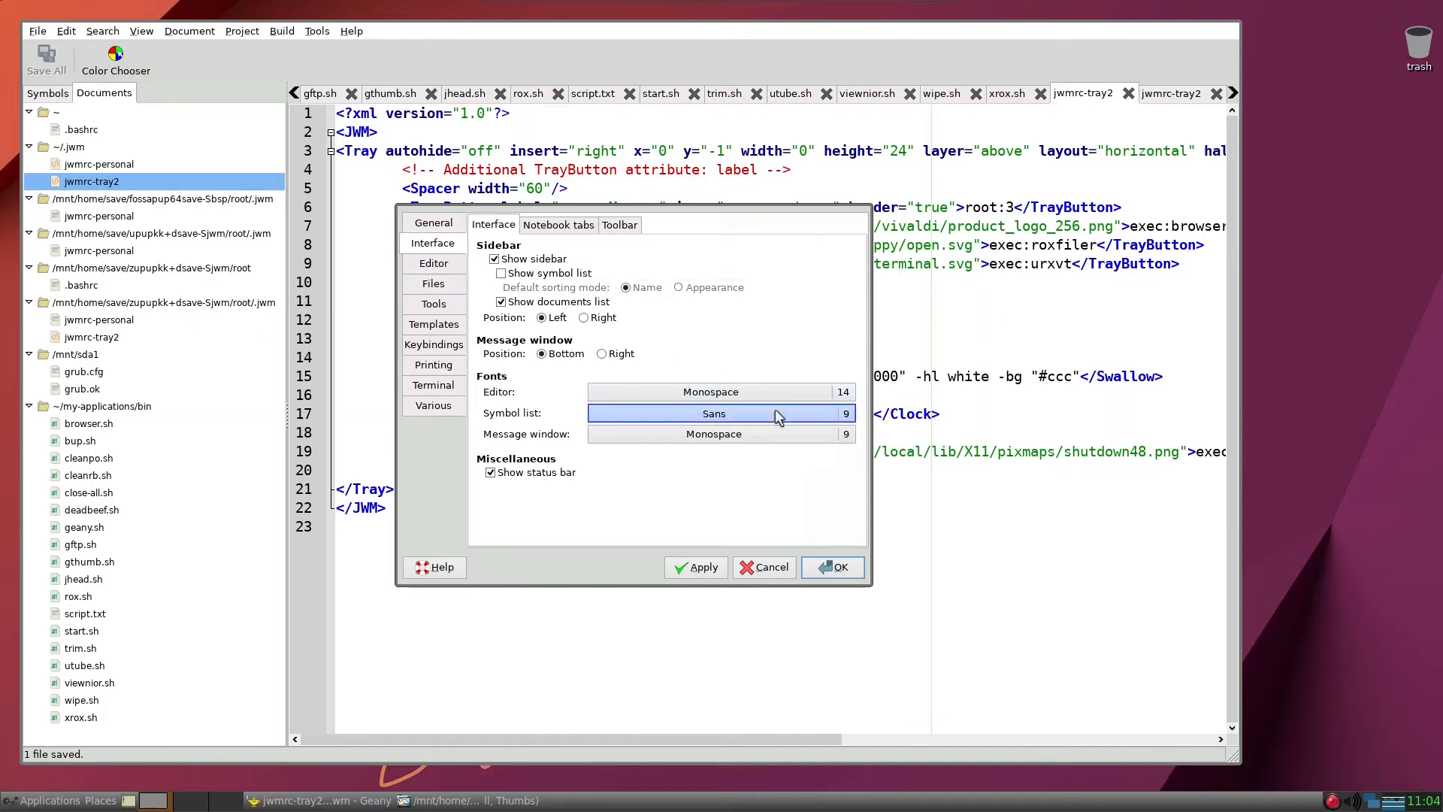
{"action": "scroll", "coordinate": [782, 410], "scroll_direction": "down", "scroll_amount": 2}
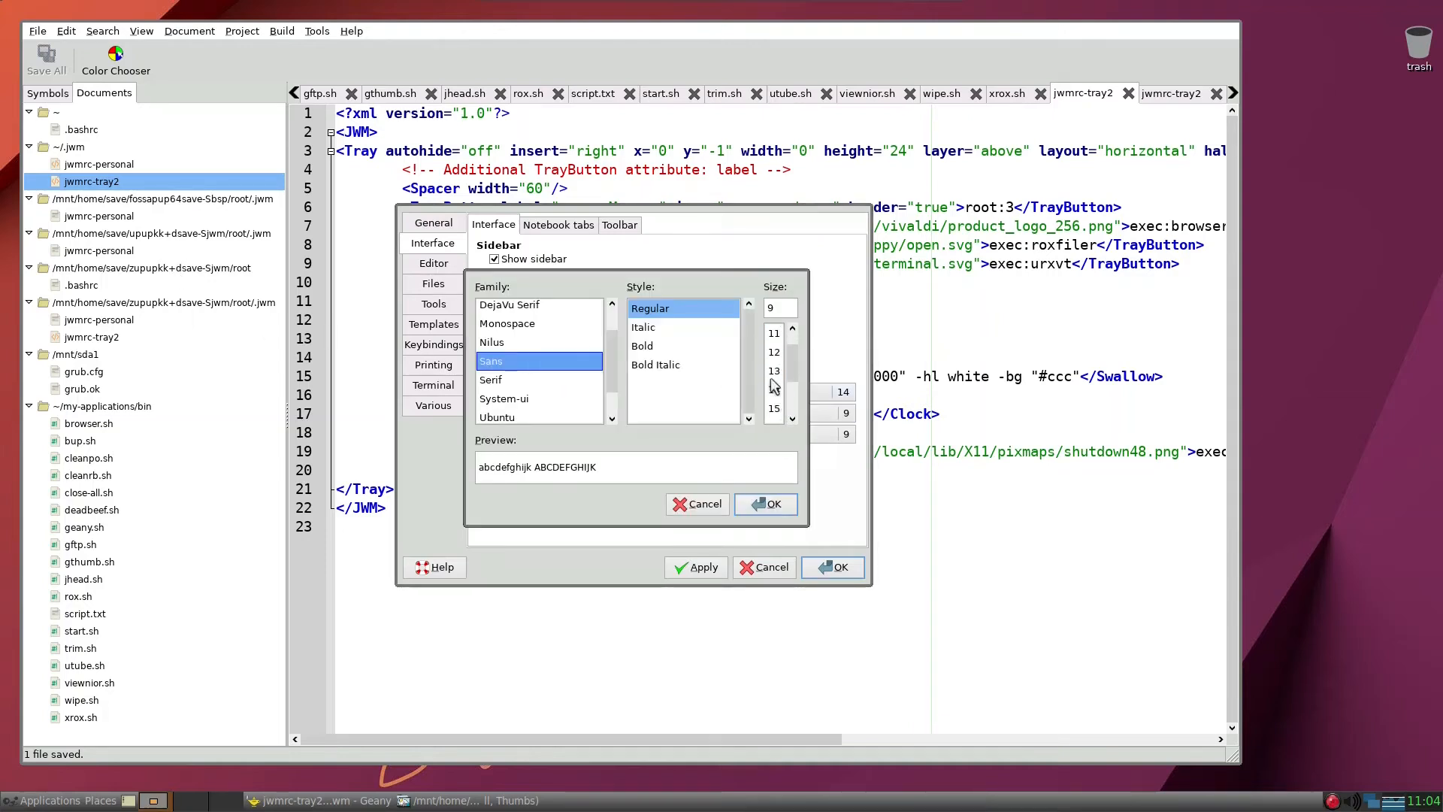
{"action": "left_click", "coordinate": [774, 372]}
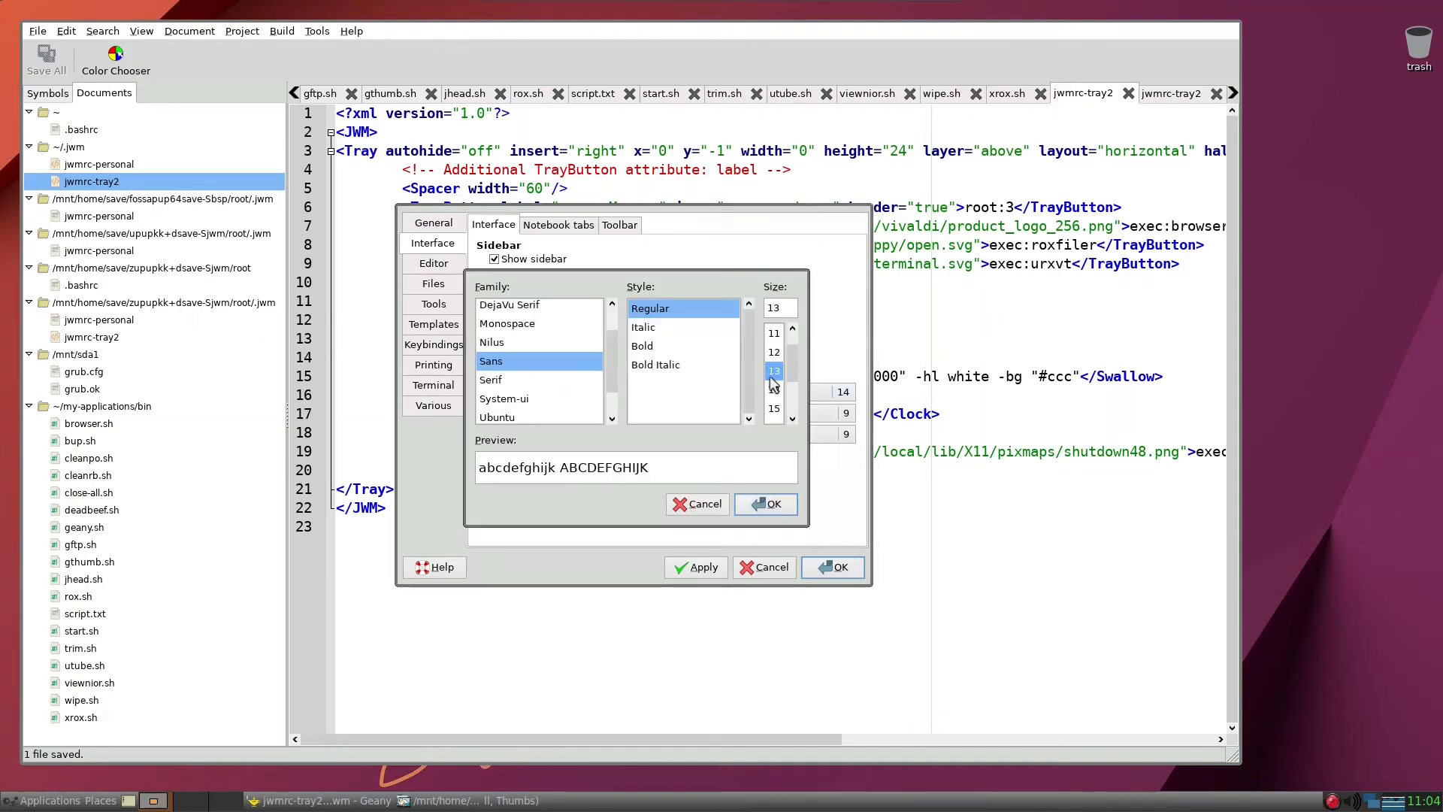
{"action": "left_click", "coordinate": [765, 503]}
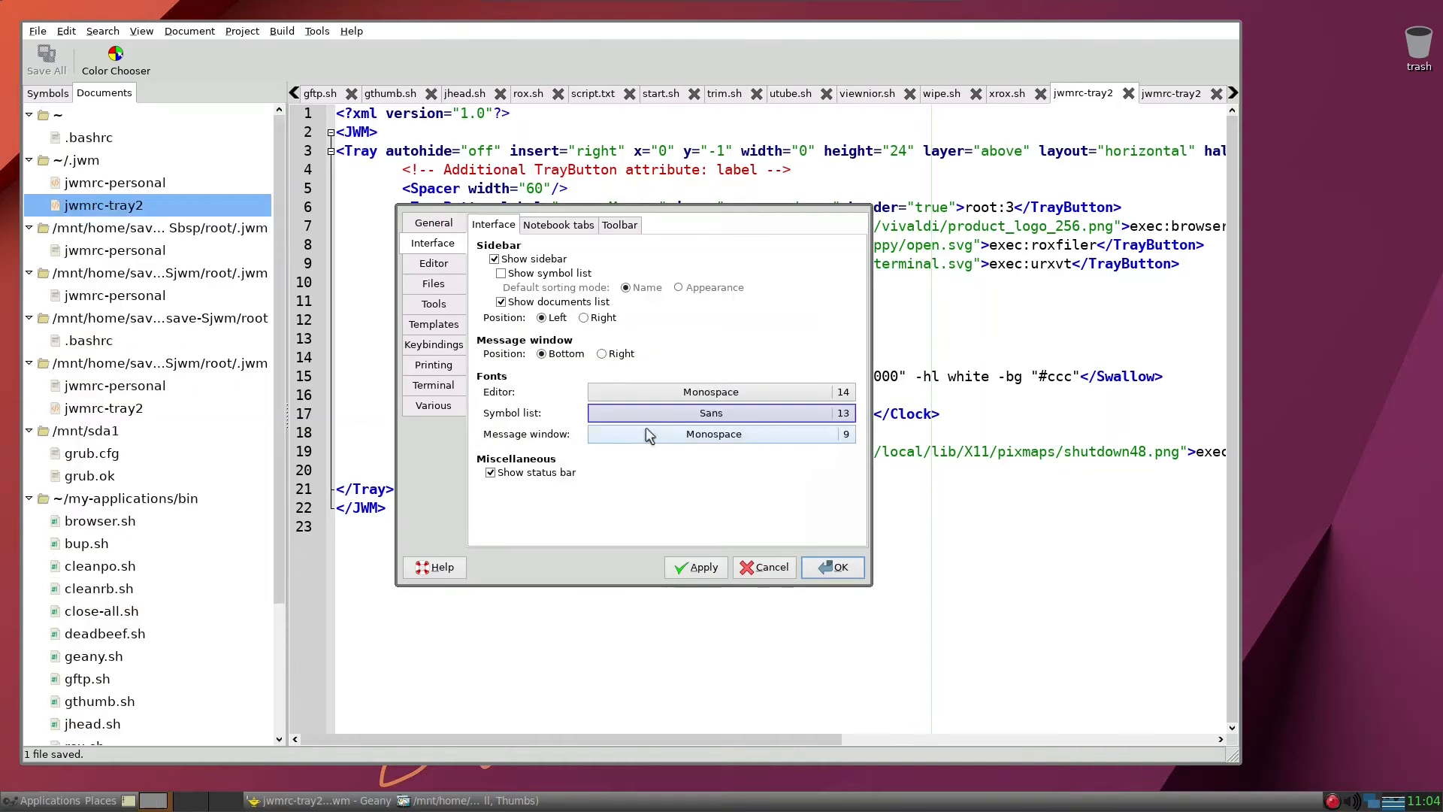
Append the toolbar to the menu with images-only icons, and apply and close the preferences
{"action": "left_click", "coordinate": [584, 229]}
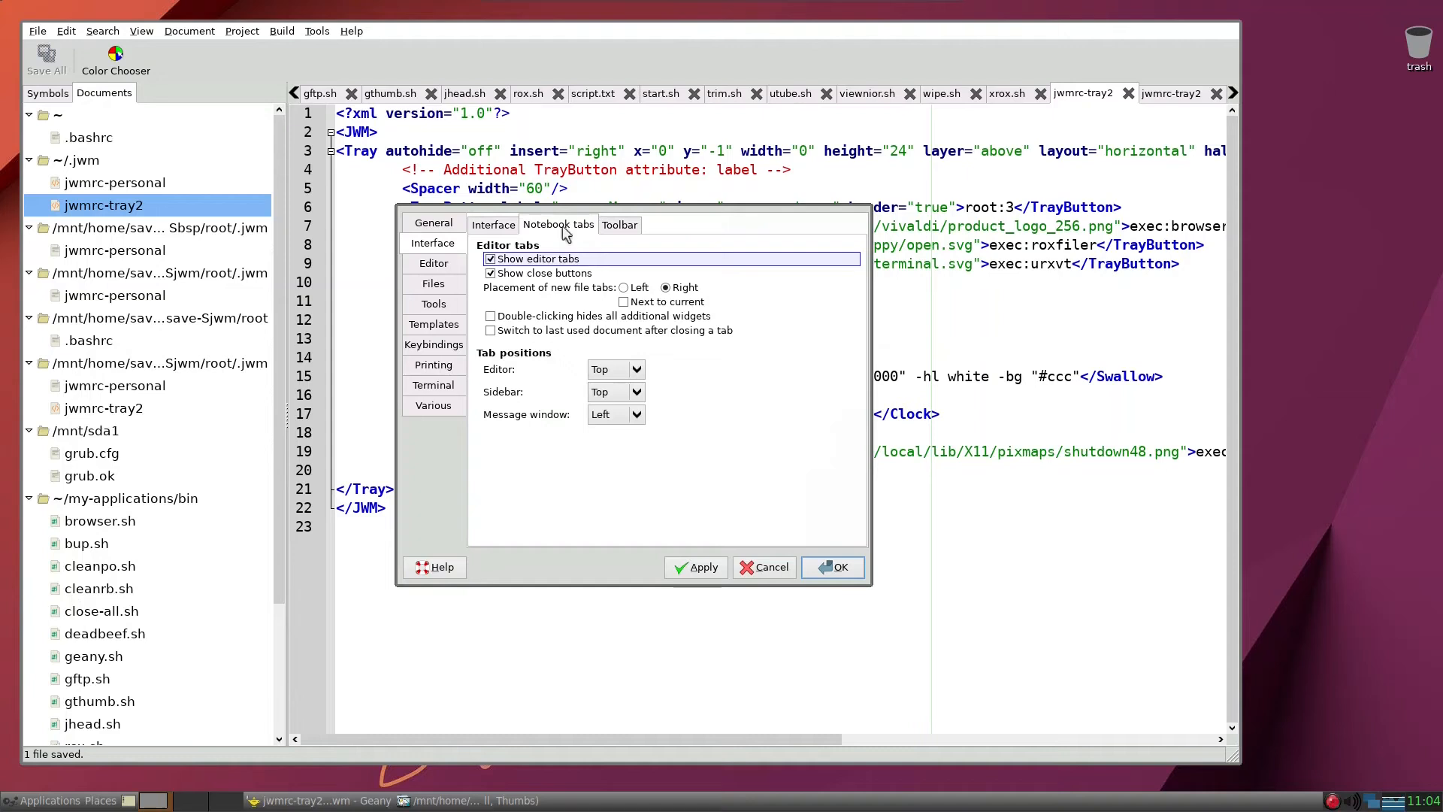
{"action": "left_click", "coordinate": [621, 225]}
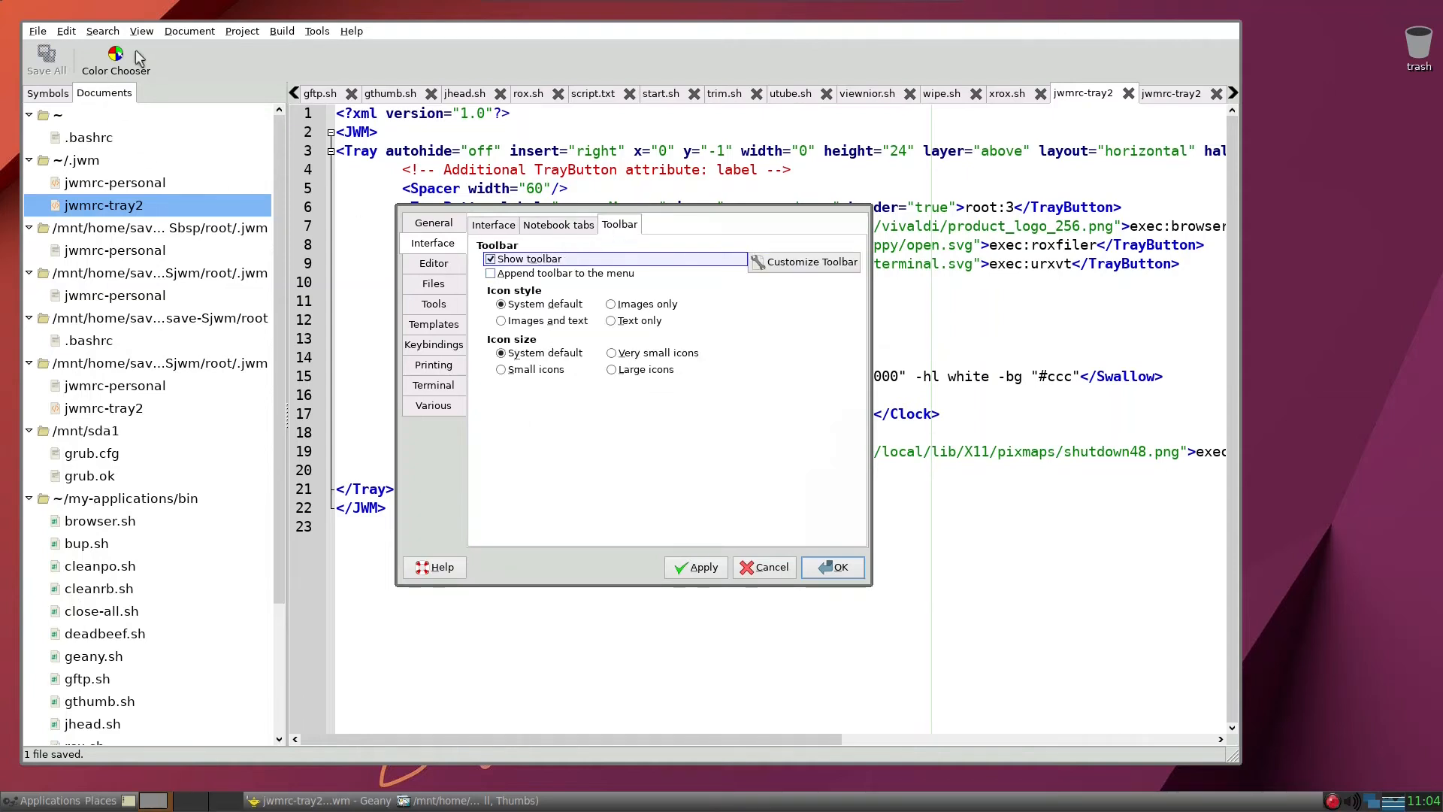
{"action": "left_click", "coordinate": [491, 274]}
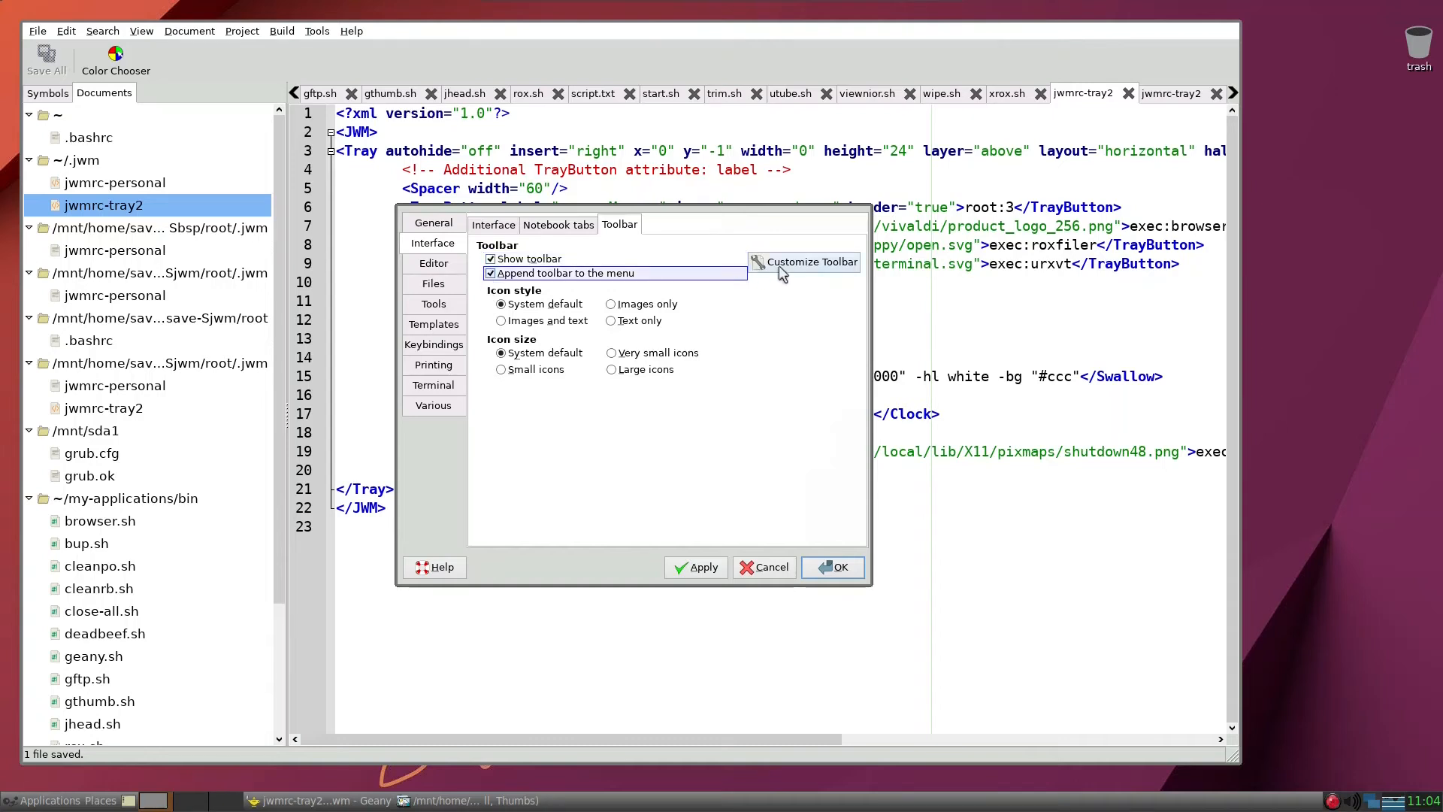
{"action": "left_click", "coordinate": [612, 304]}
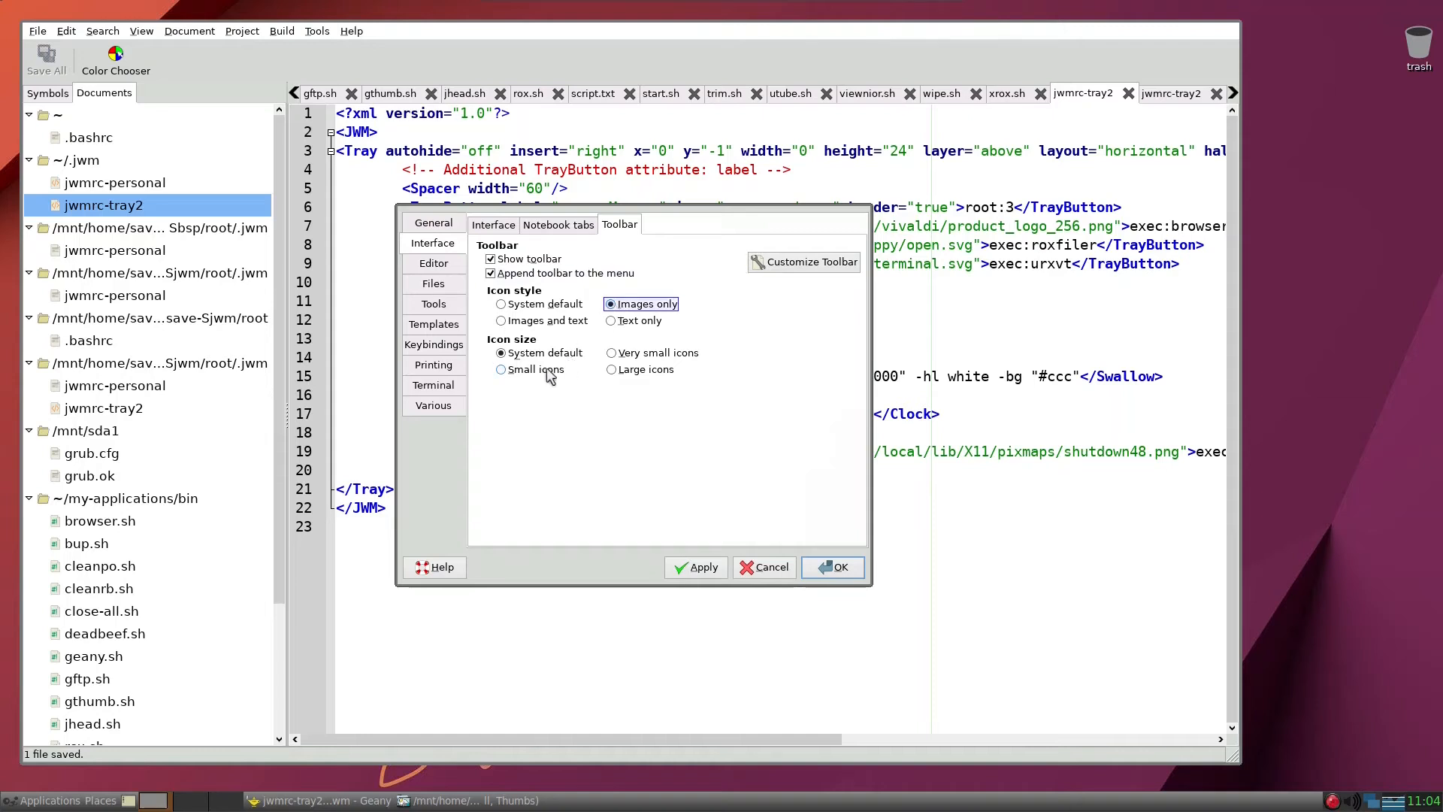
{"action": "left_click", "coordinate": [693, 565]}
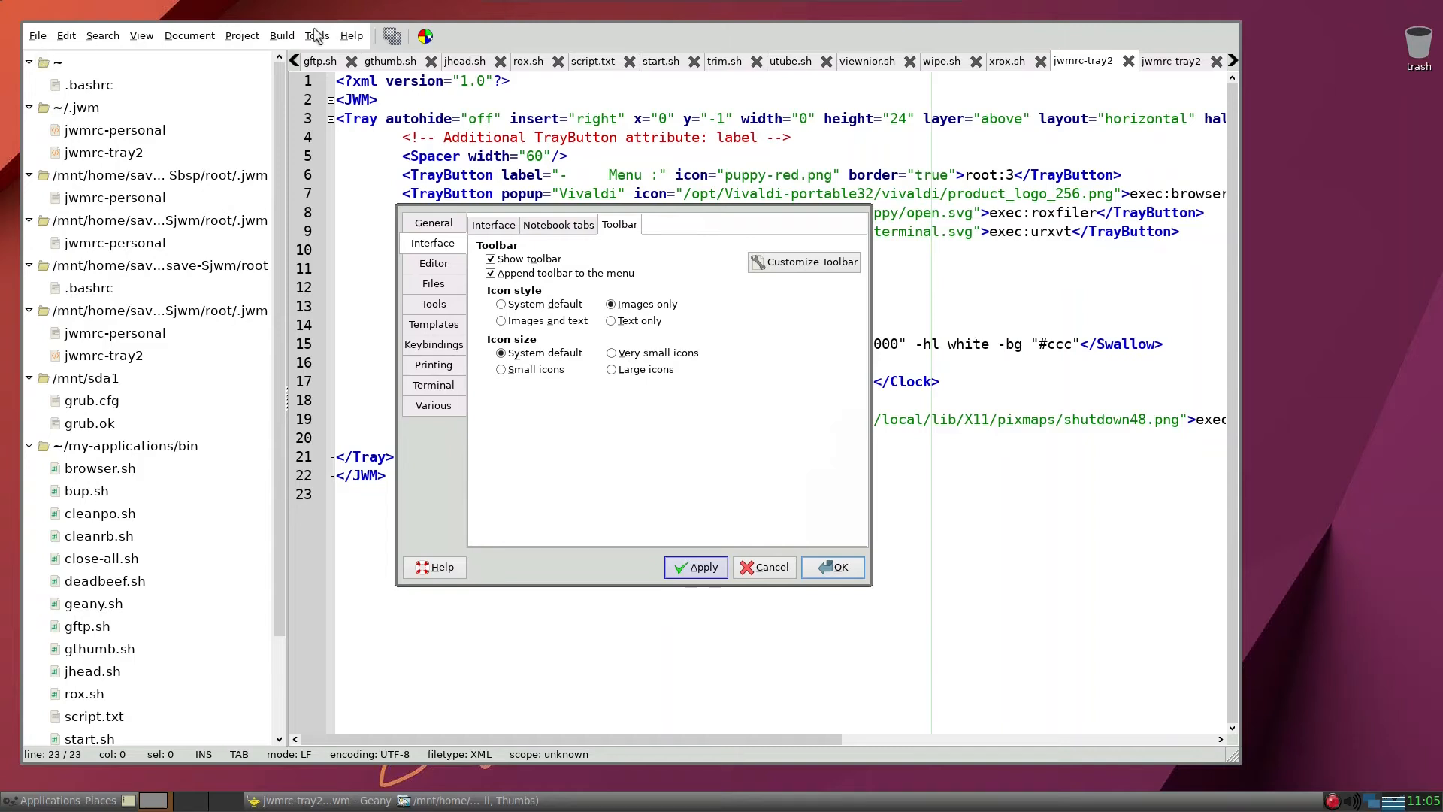
{"action": "left_click", "coordinate": [833, 562]}
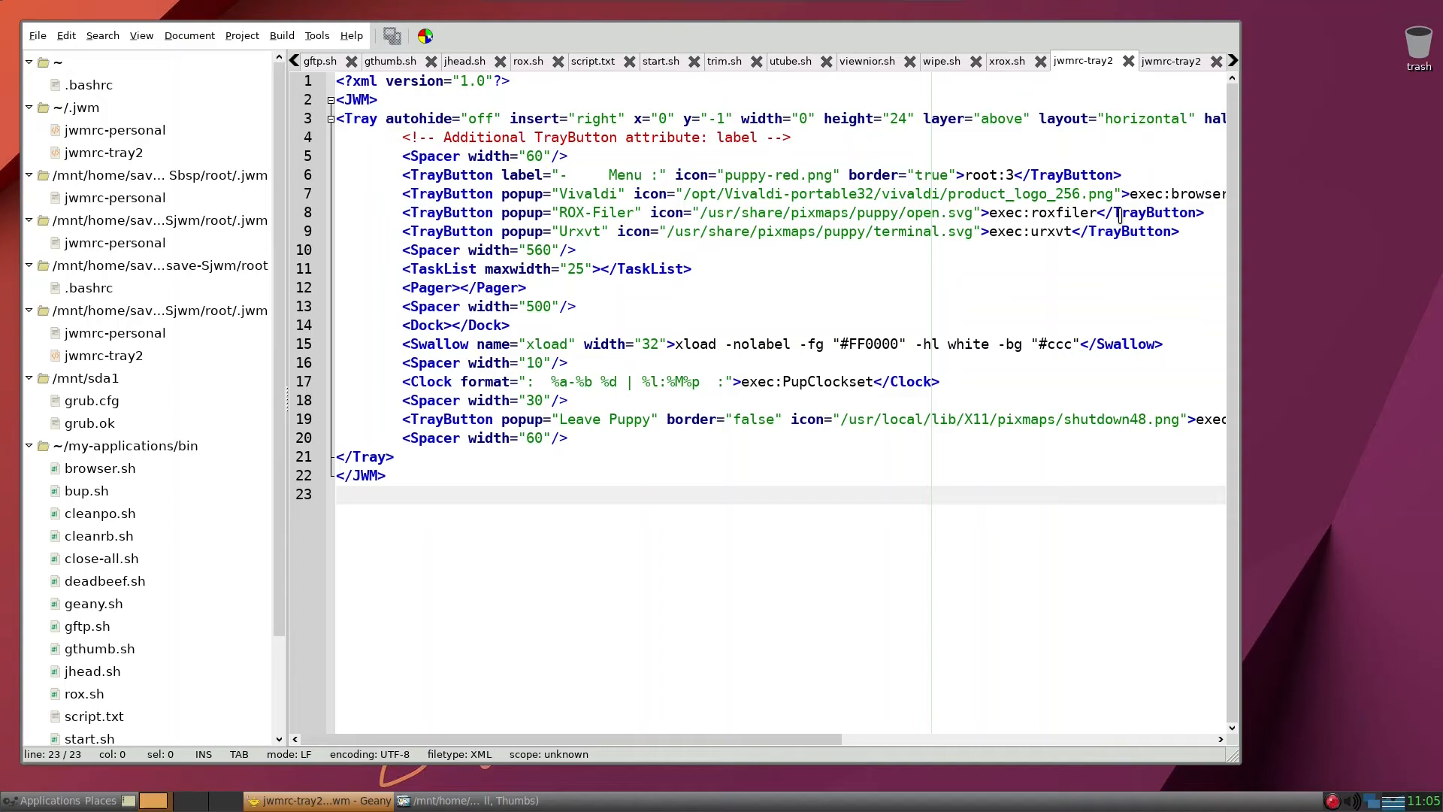
Restart JWM to load the new tray, and turn on line wrapping for the ~/.jwm jwmrc-tray2 document
{"action": "key", "text": "F12"}
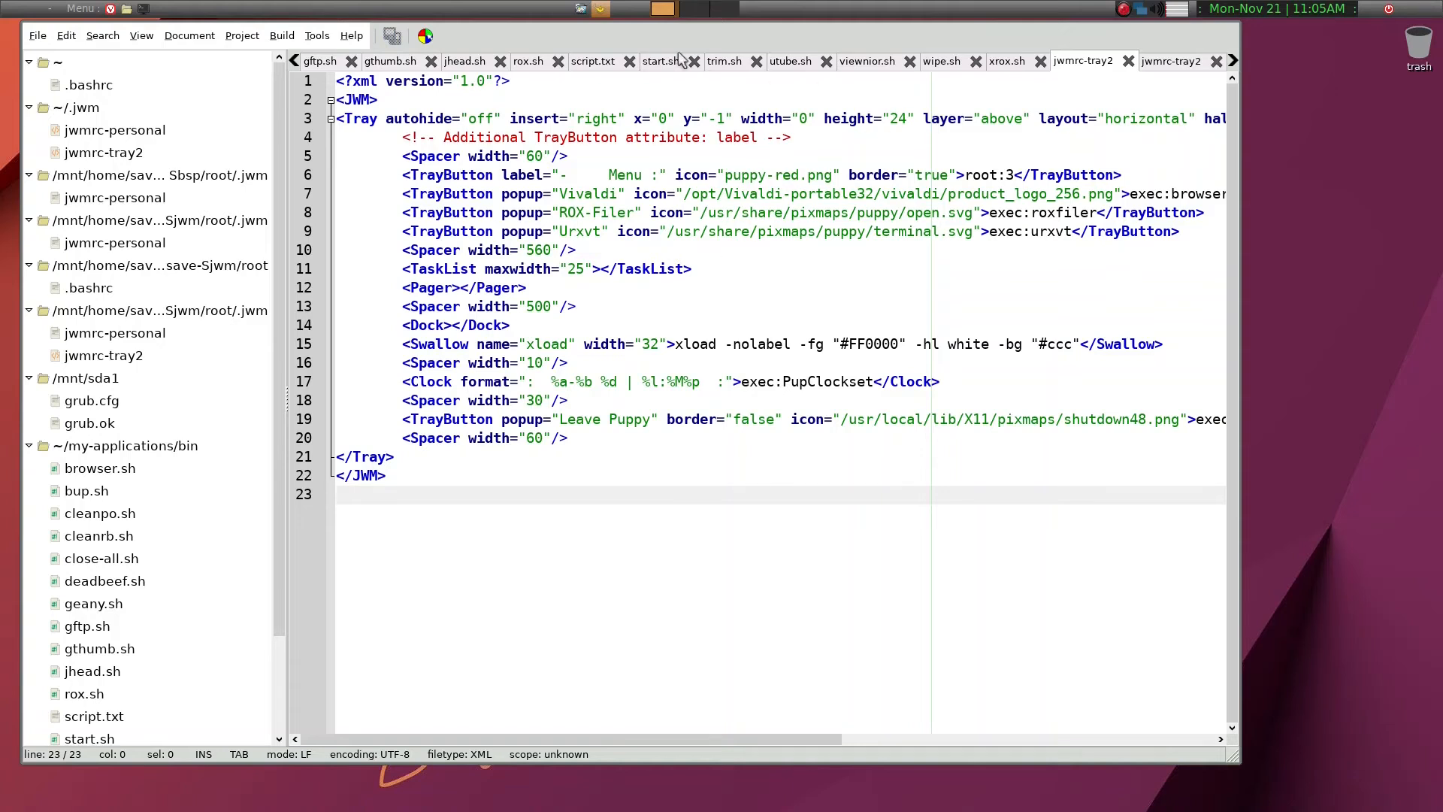
{"action": "left_click", "coordinate": [186, 41]}
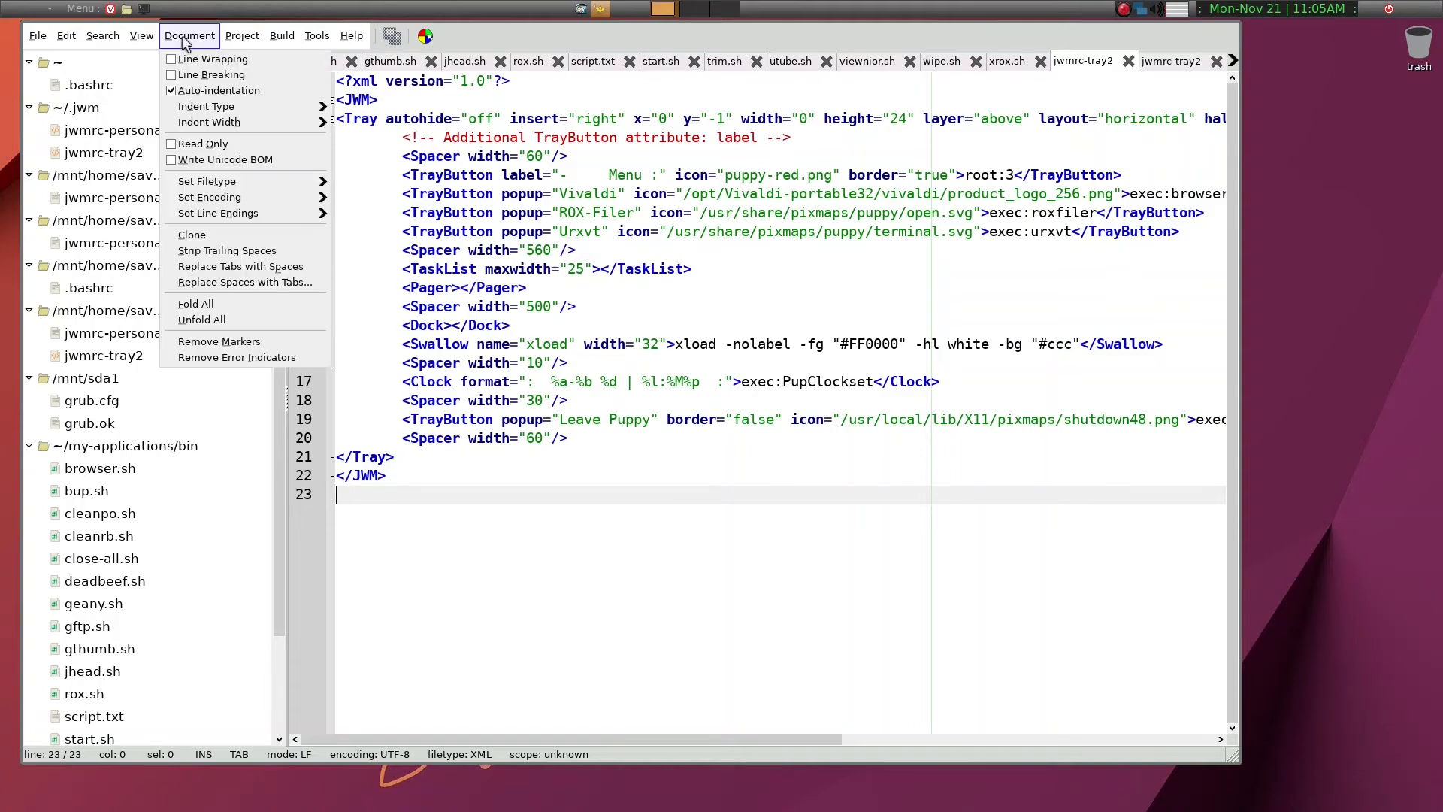
{"action": "left_click", "coordinate": [188, 60]}
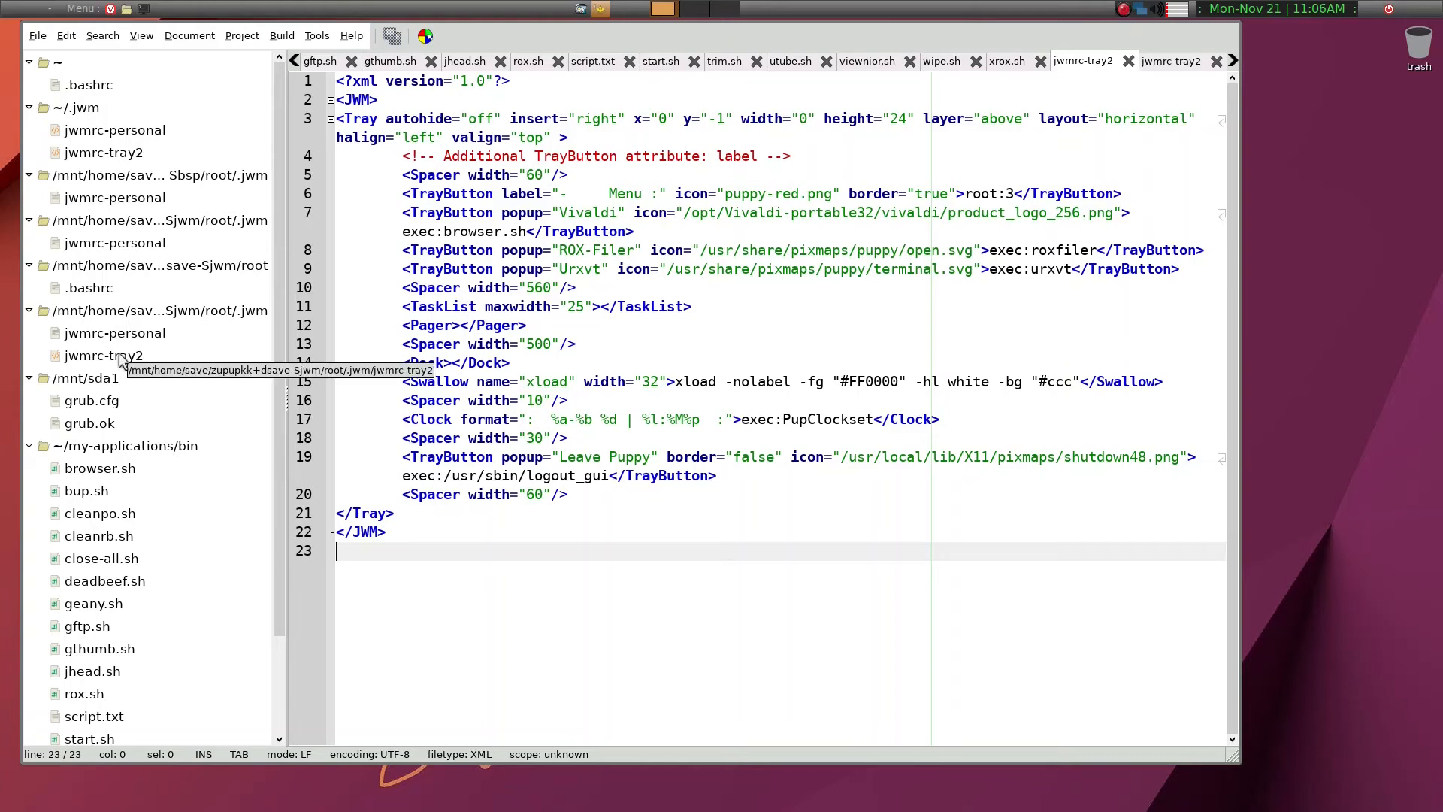
{"action": "left_click", "coordinate": [136, 152]}
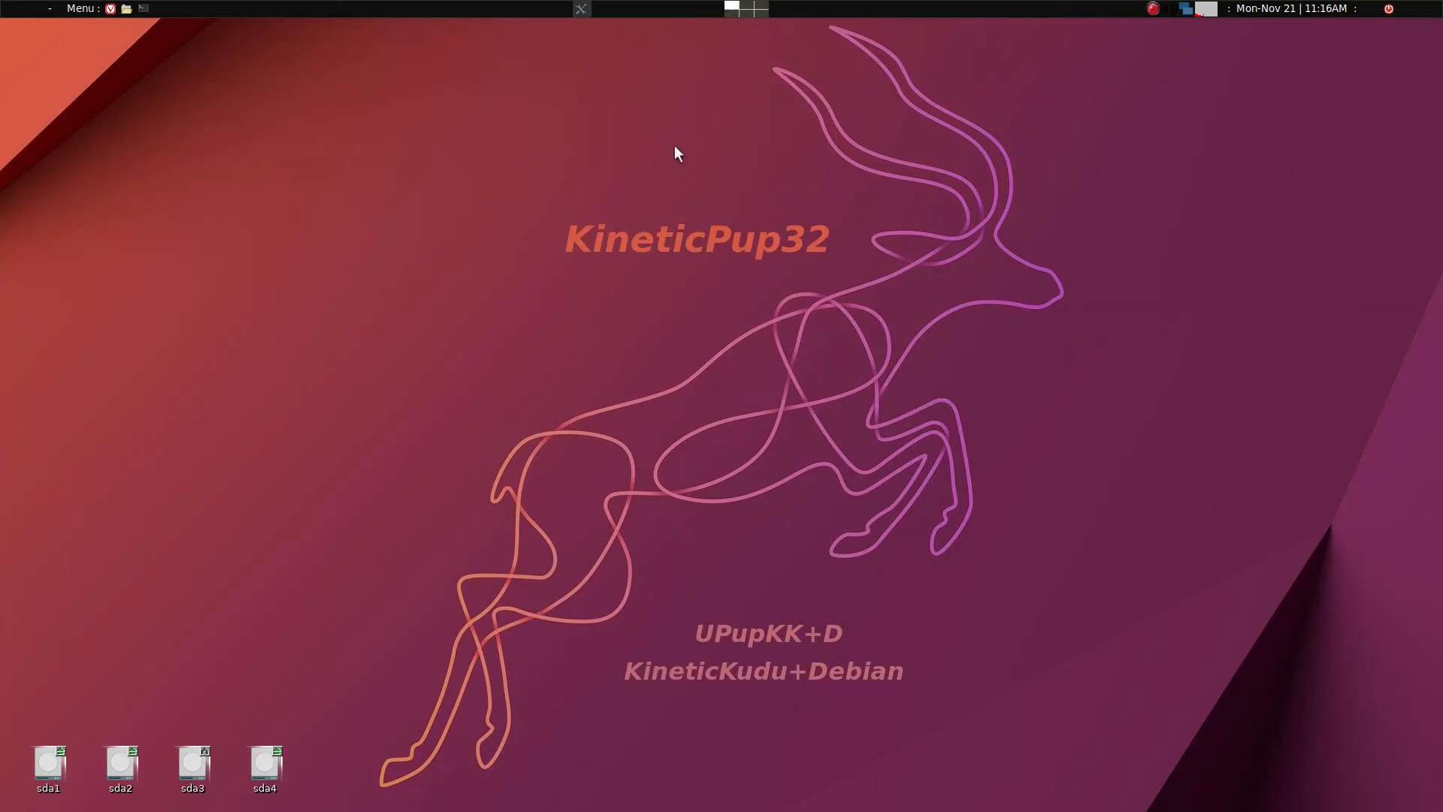
Go to the workspace holding Geany and set the virtual desktops height in the ~/.jwm jwmrc-personal to 2
{"action": "scroll", "coordinate": [674, 145], "scroll_direction": "down", "scroll_amount": 4}
{"action": "key", "text": "super+g"}
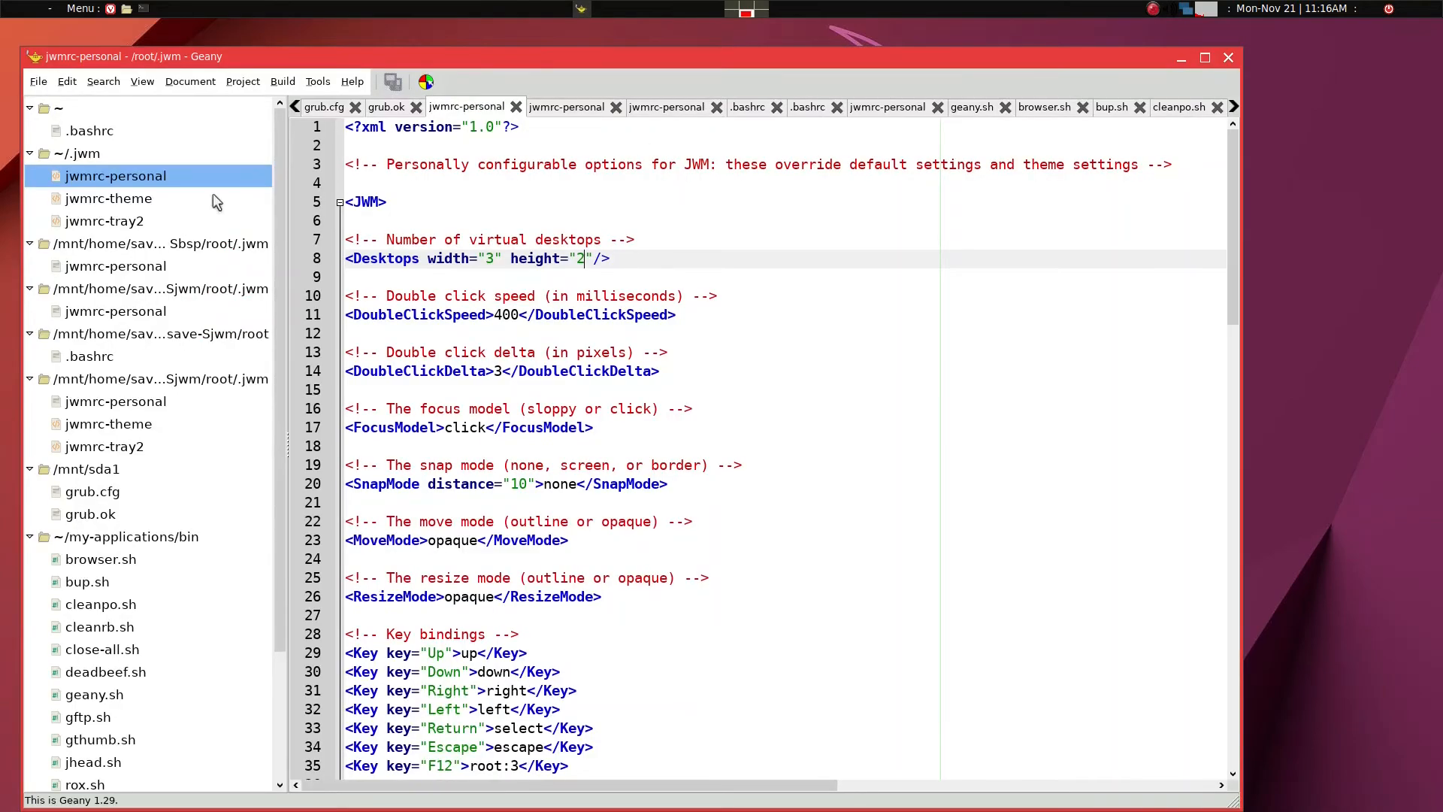
{"action": "double_click", "coordinate": [580, 258]}
{"action": "type", "text": "1"}
{"action": "double_click", "coordinate": [581, 258]}
{"action": "type", "text": "1"}
{"action": "double_click", "coordinate": [581, 258]}
{"action": "type", "text": "2"}
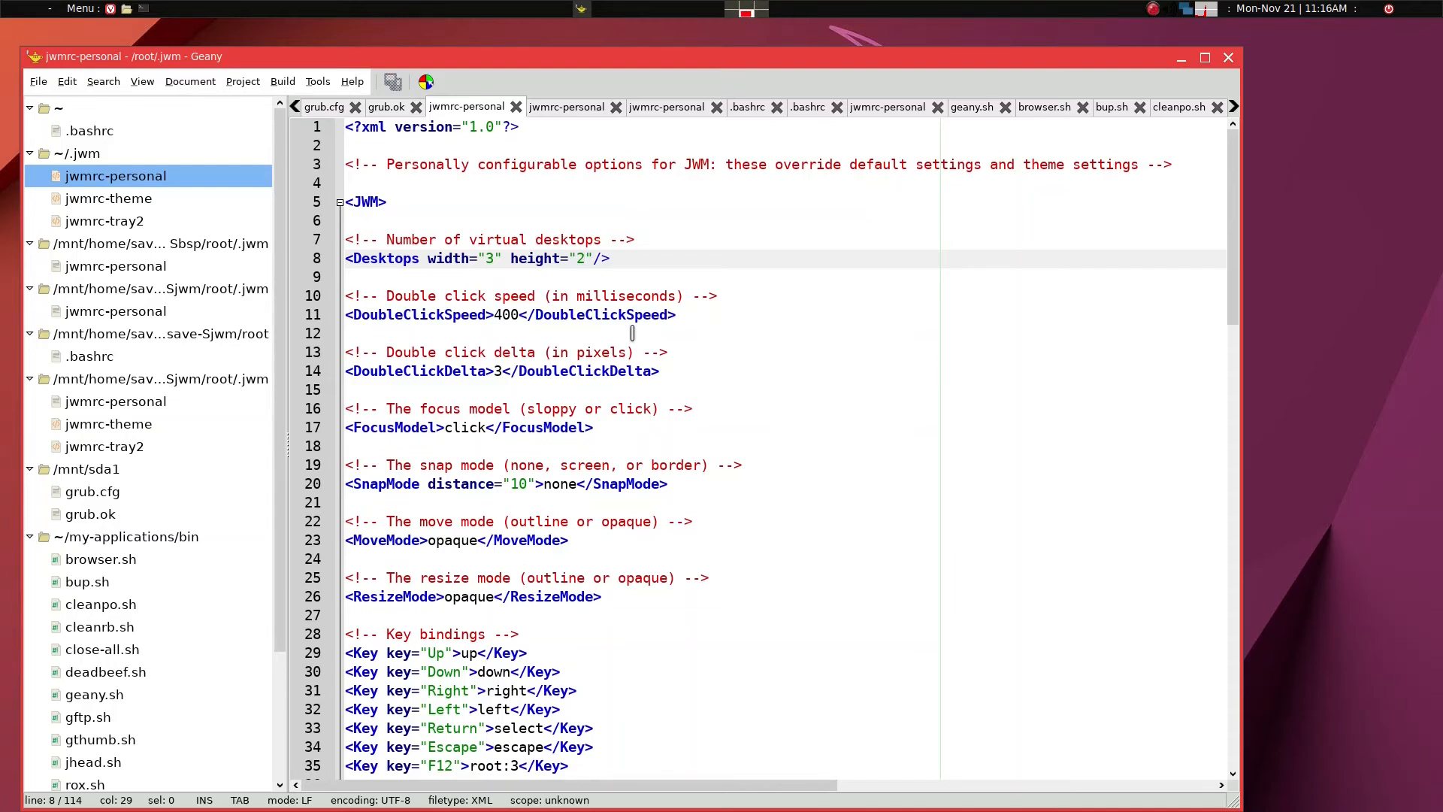
Review the key bindings in jwmrc-personal, and bring up jwmrc-theme from ~/.jwm
{"action": "scroll", "coordinate": [632, 332], "scroll_direction": "down", "scroll_amount": 13}
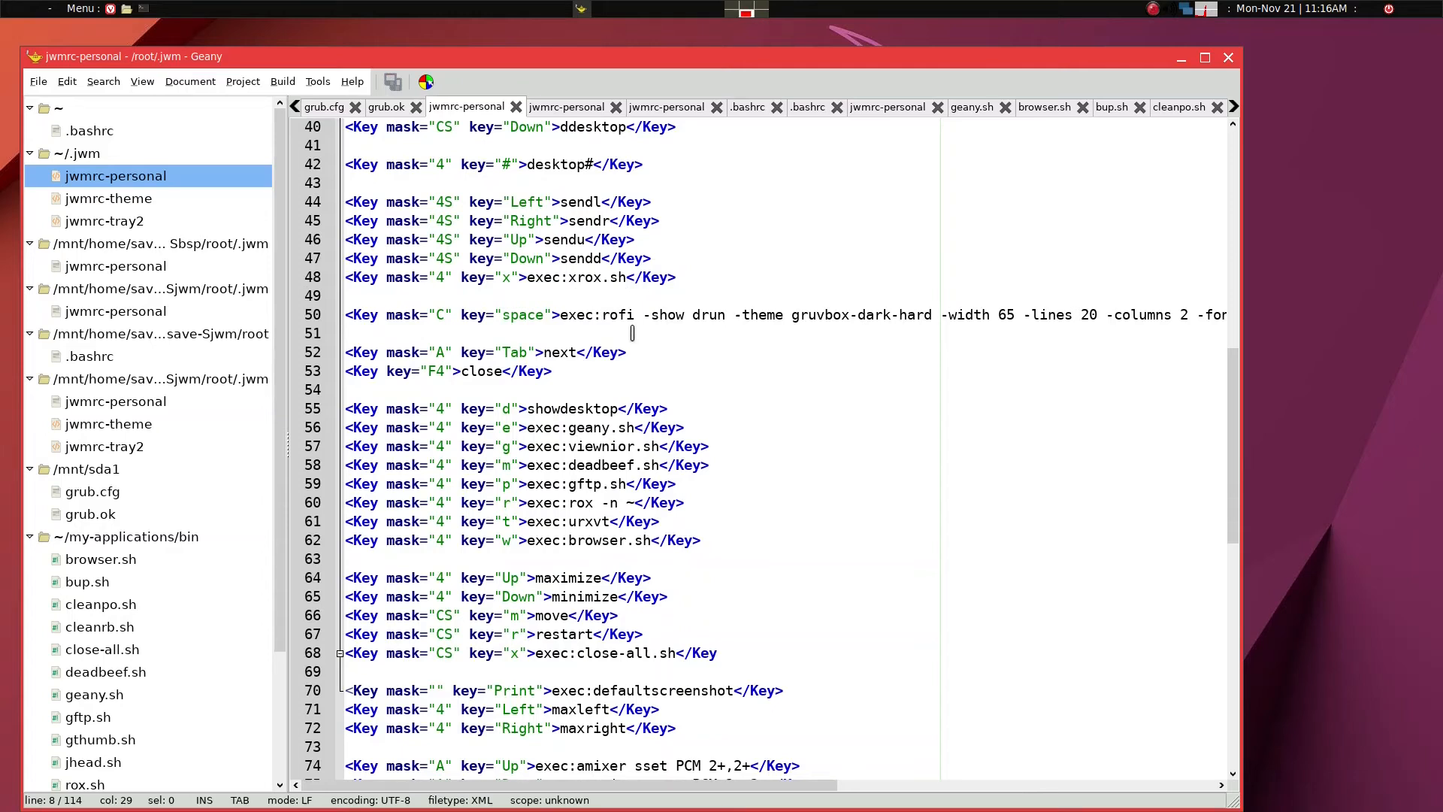
{"action": "scroll", "coordinate": [616, 416], "scroll_direction": "up", "scroll_amount": 5}
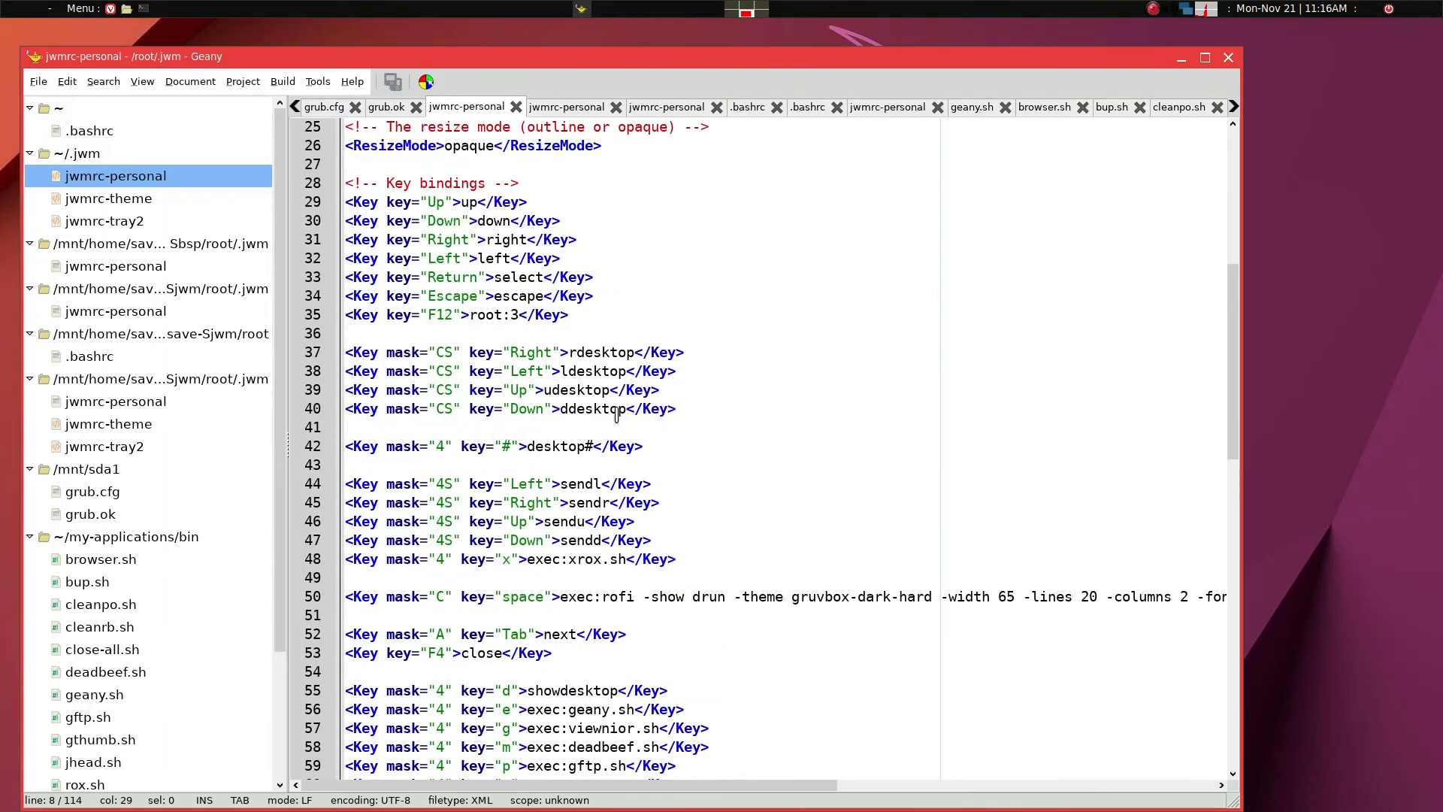
{"action": "scroll", "coordinate": [617, 415], "scroll_direction": "up", "scroll_amount": 3}
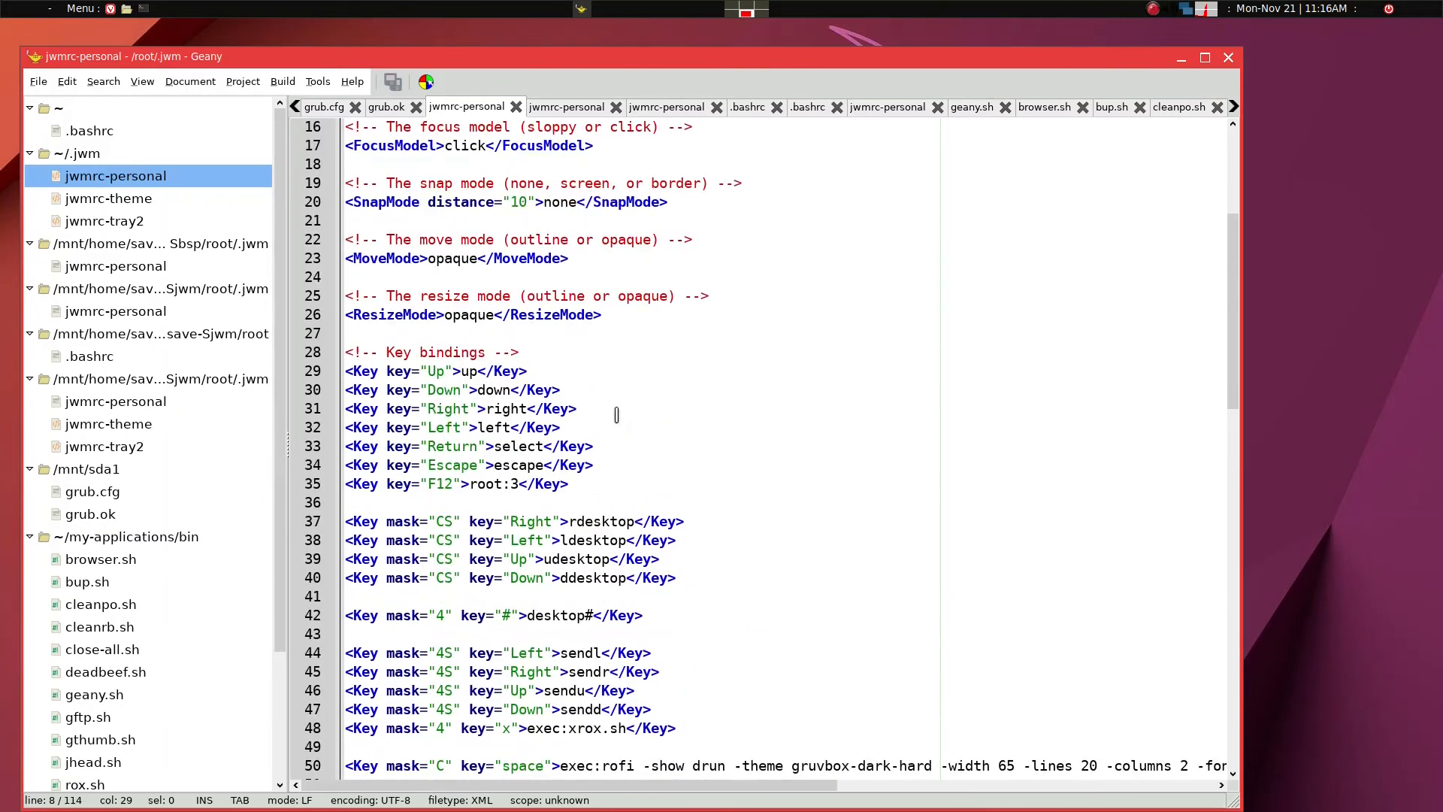
{"action": "left_click", "coordinate": [150, 200]}
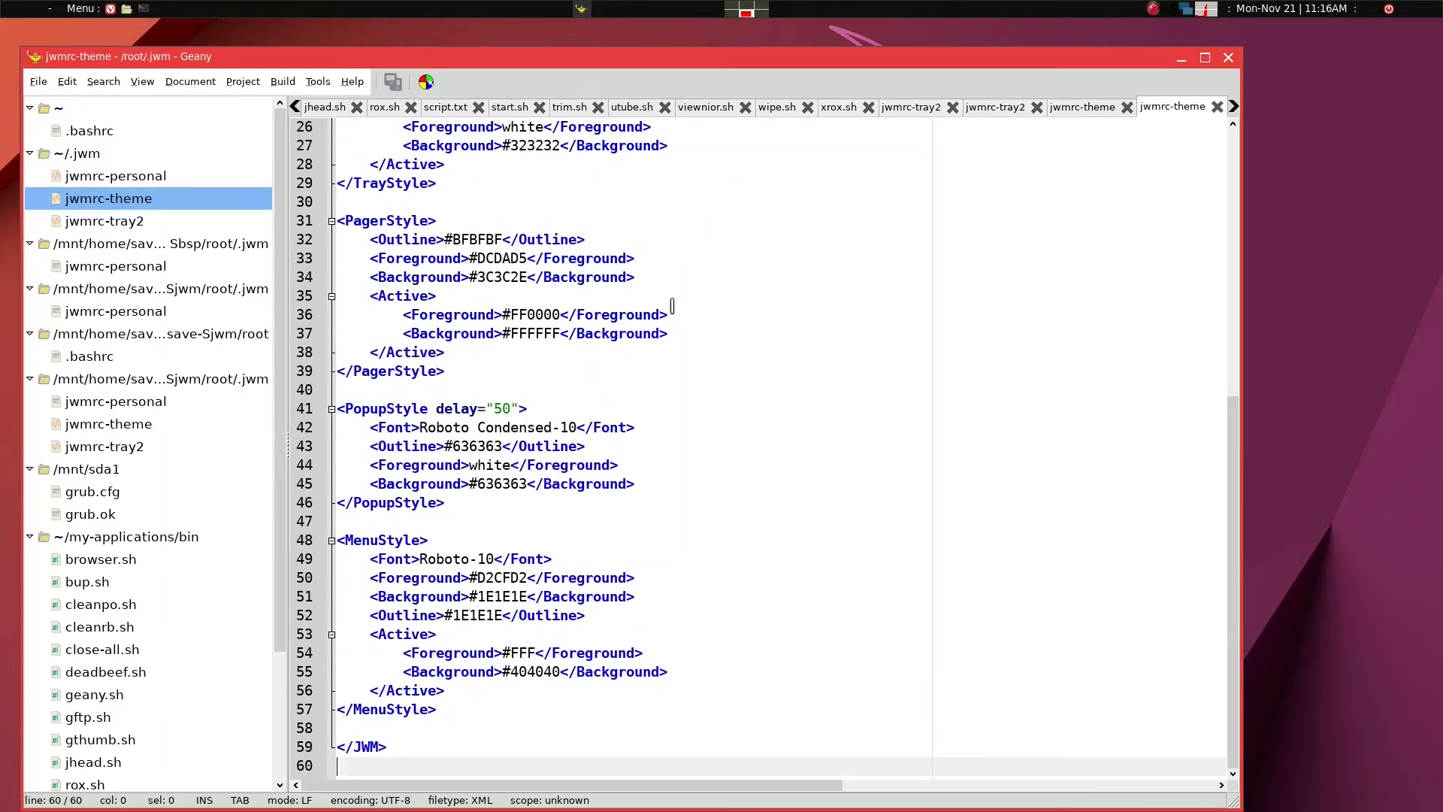
Reposition the Geany window and widen the document list to show more of the saved .jwm folder paths
{"action": "scroll", "coordinate": [676, 314], "scroll_direction": "up", "scroll_amount": 6}
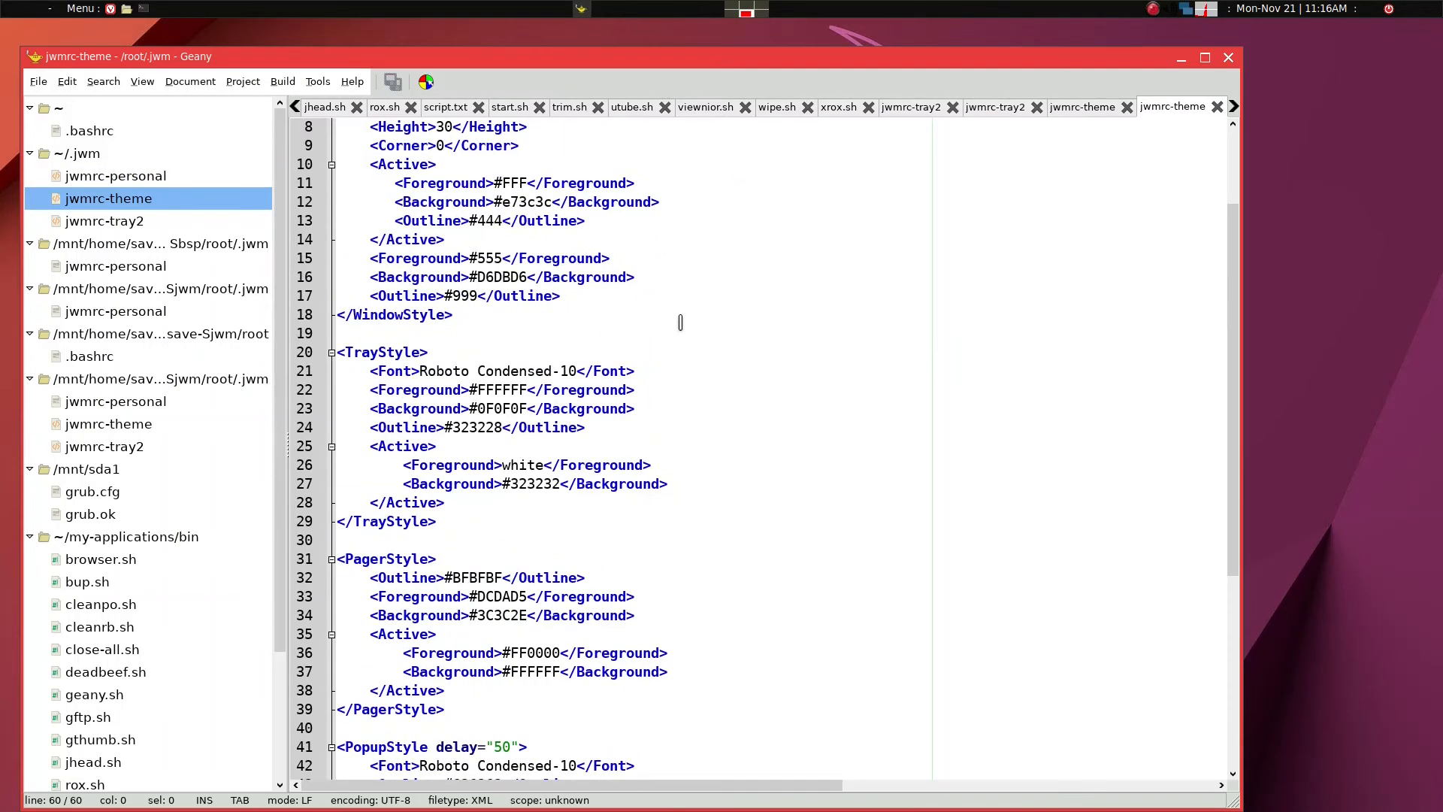
{"action": "left_click_drag", "start_coordinate": [777, 52], "coordinate": [903, 45]}
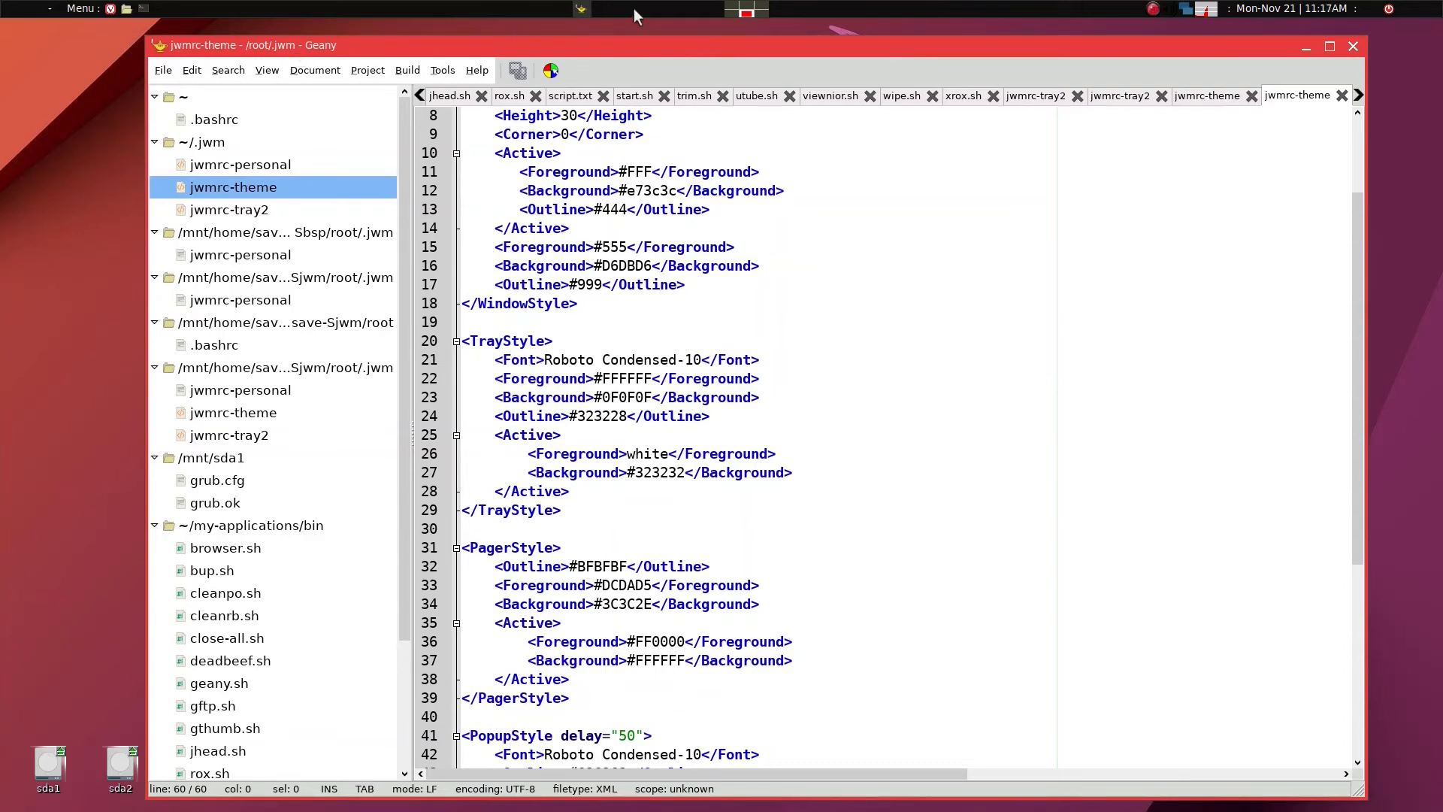
{"action": "left_click_drag", "start_coordinate": [660, 47], "coordinate": [653, 34]}
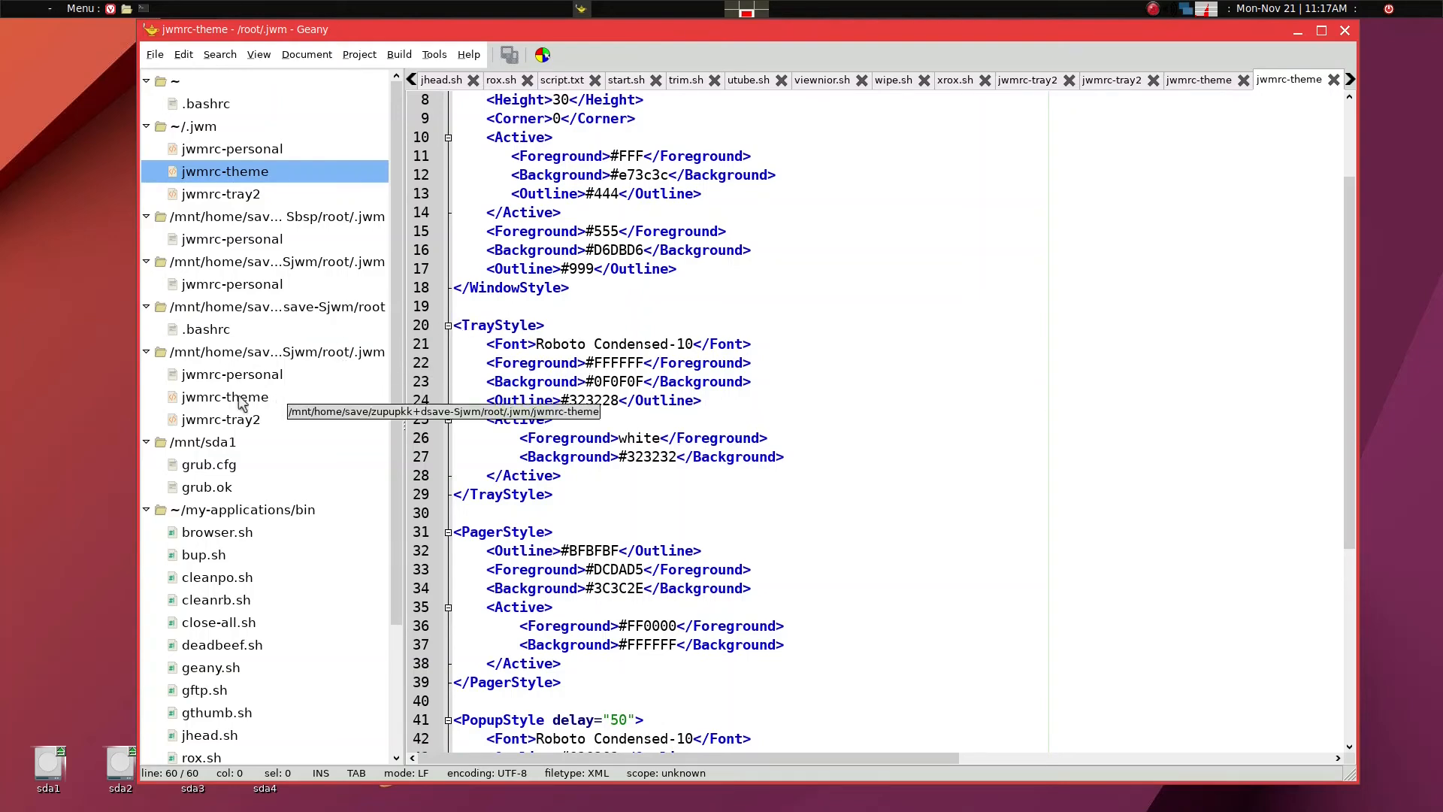
{"action": "left_click", "coordinate": [258, 354]}
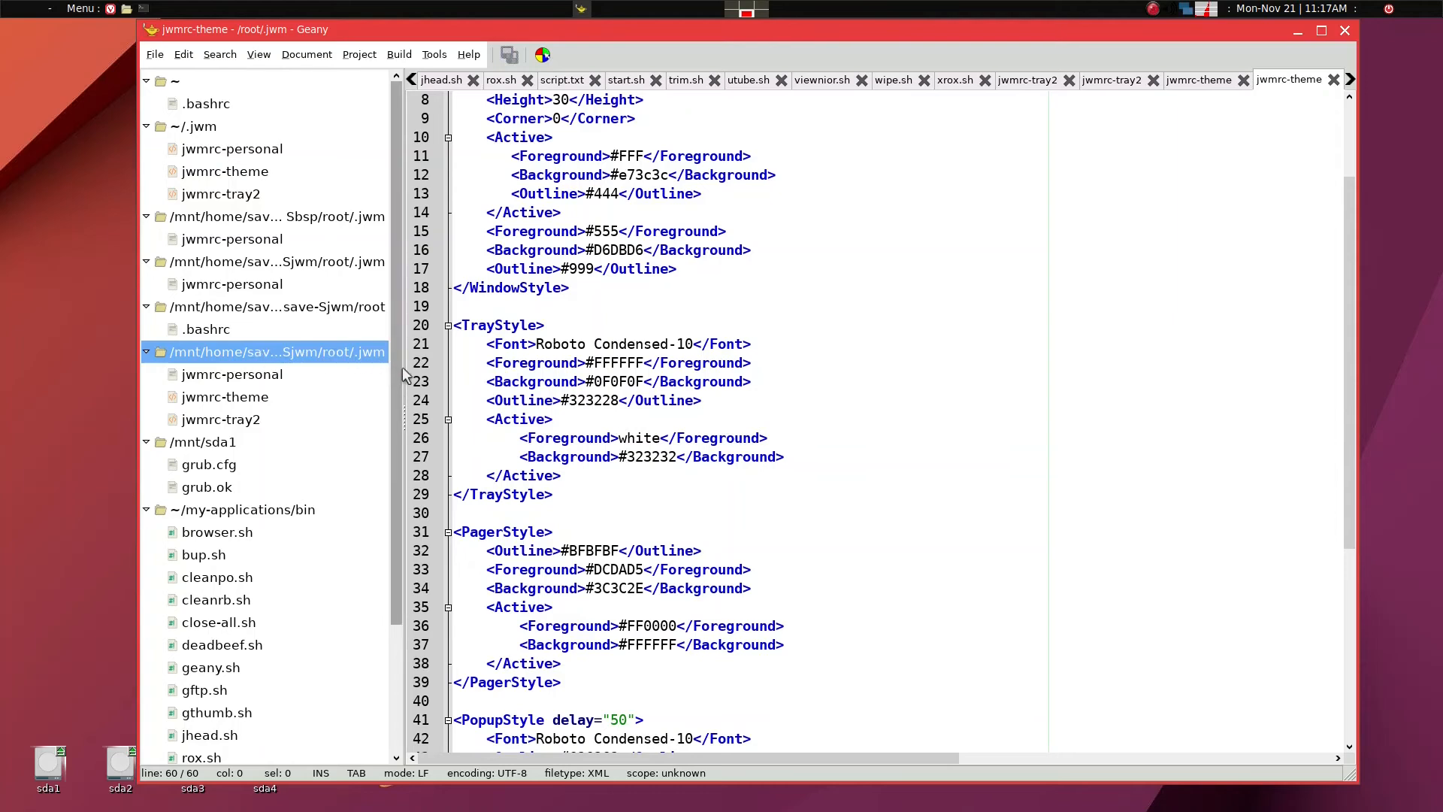
{"action": "left_click_drag", "start_coordinate": [403, 374], "coordinate": [472, 374]}
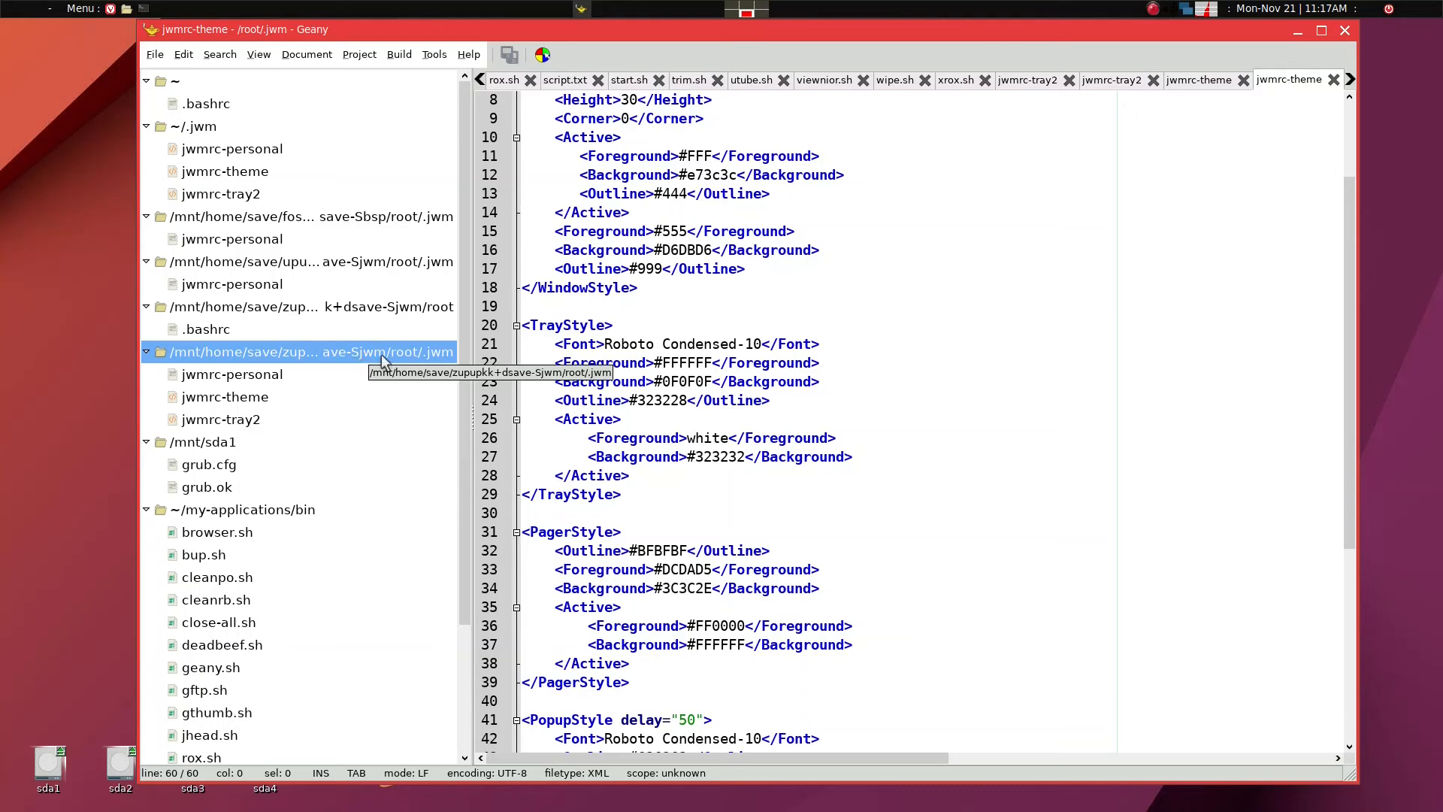
Replace the contents of ~/.jwm jwmrc-theme with the full text of the jwmrc-theme from zupupkk+dsave-Sjwm, and save it
{"action": "left_click", "coordinate": [264, 397]}
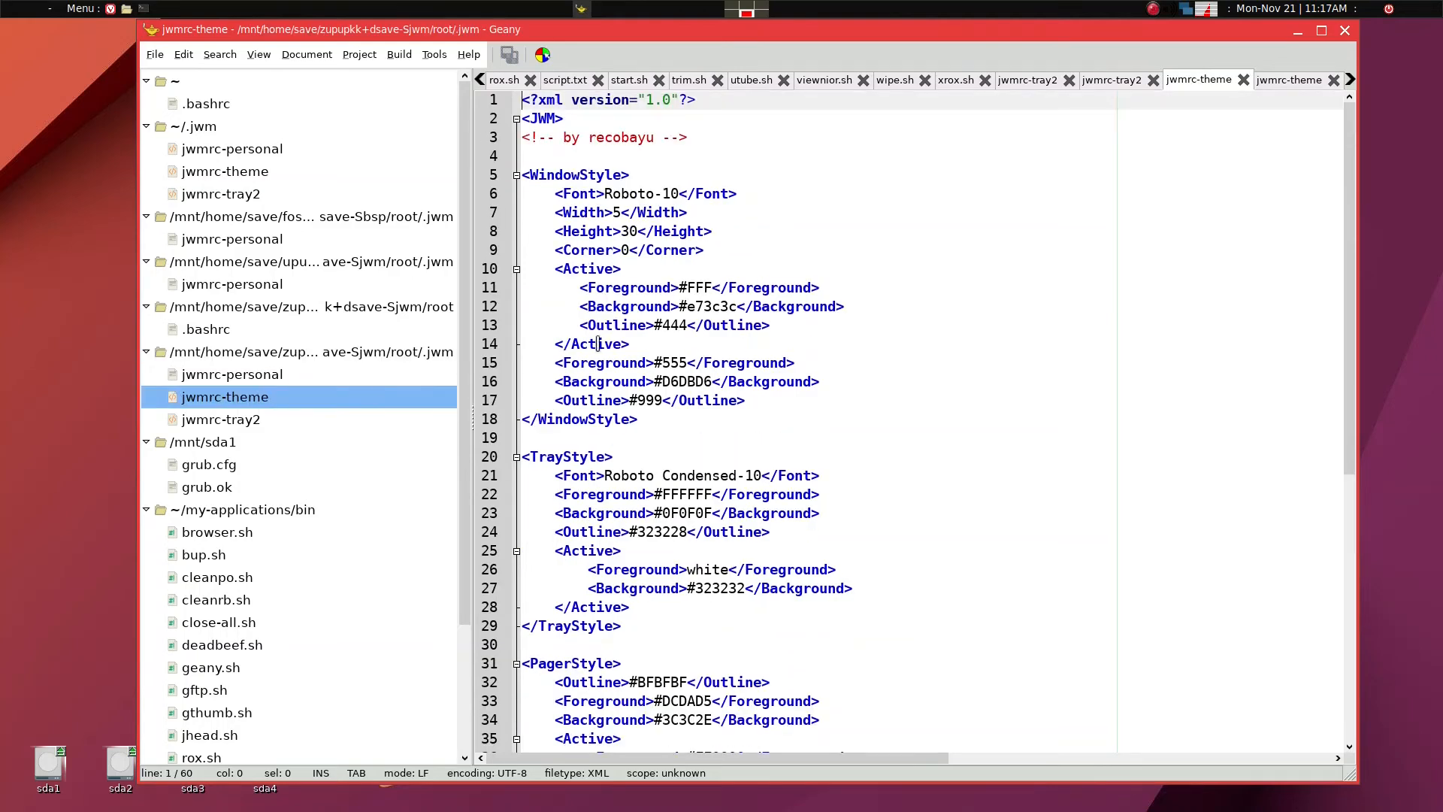
{"action": "left_click", "coordinate": [665, 368]}
{"action": "key", "text": "ctrl+a"}
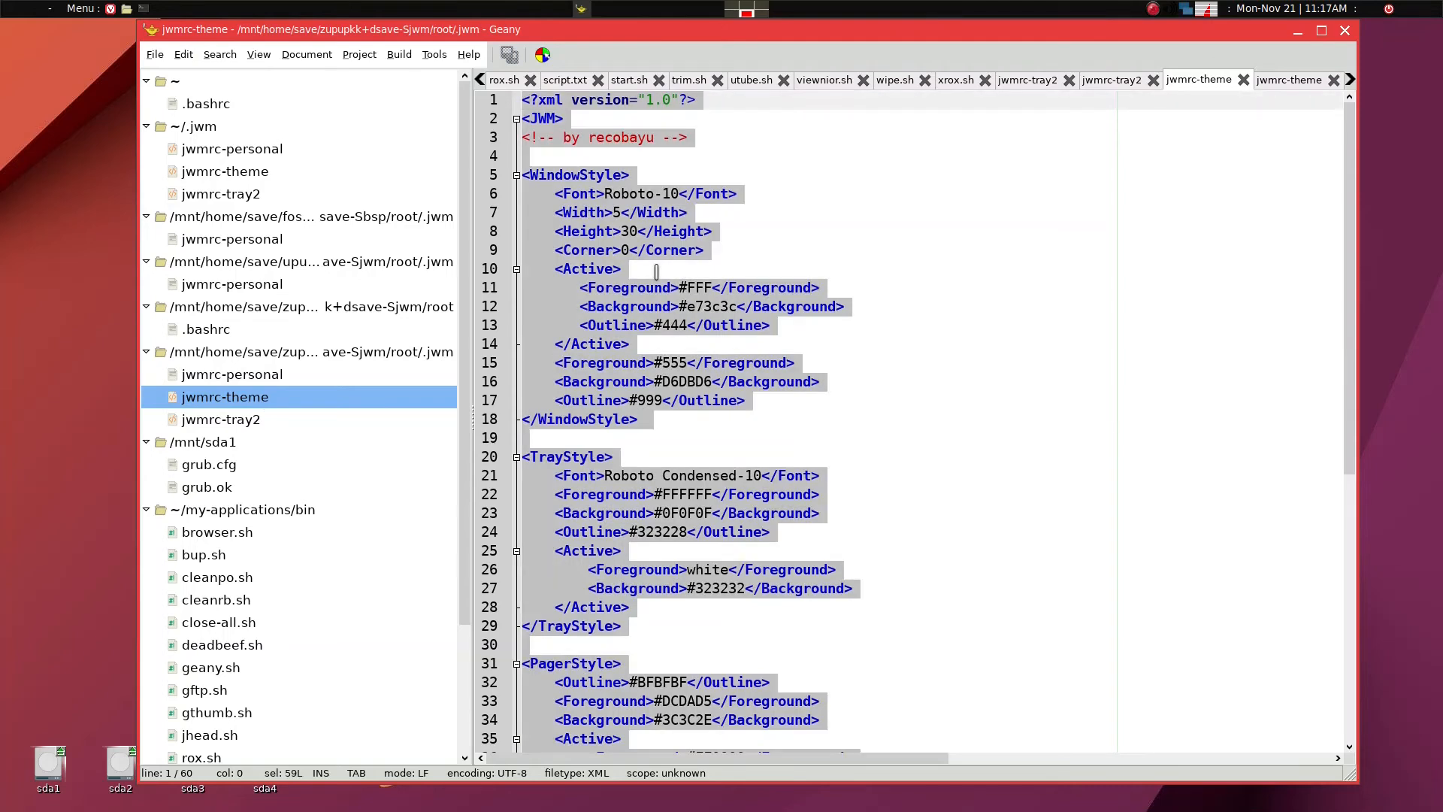
{"action": "left_click", "coordinate": [247, 170]}
{"action": "left_click", "coordinate": [764, 188]}
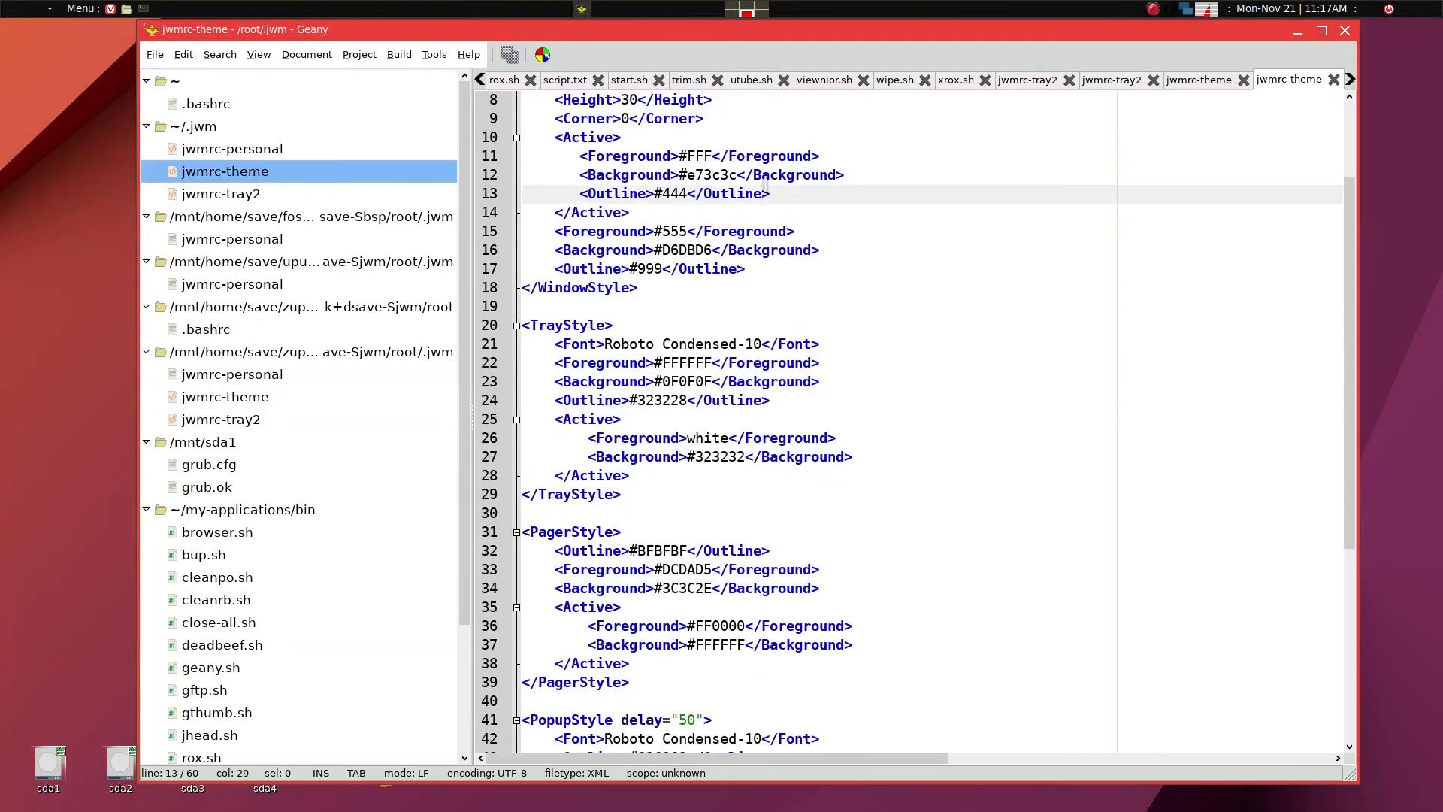
{"action": "key", "text": "ctrl+a"}
{"action": "key", "text": "ctrl+v"}
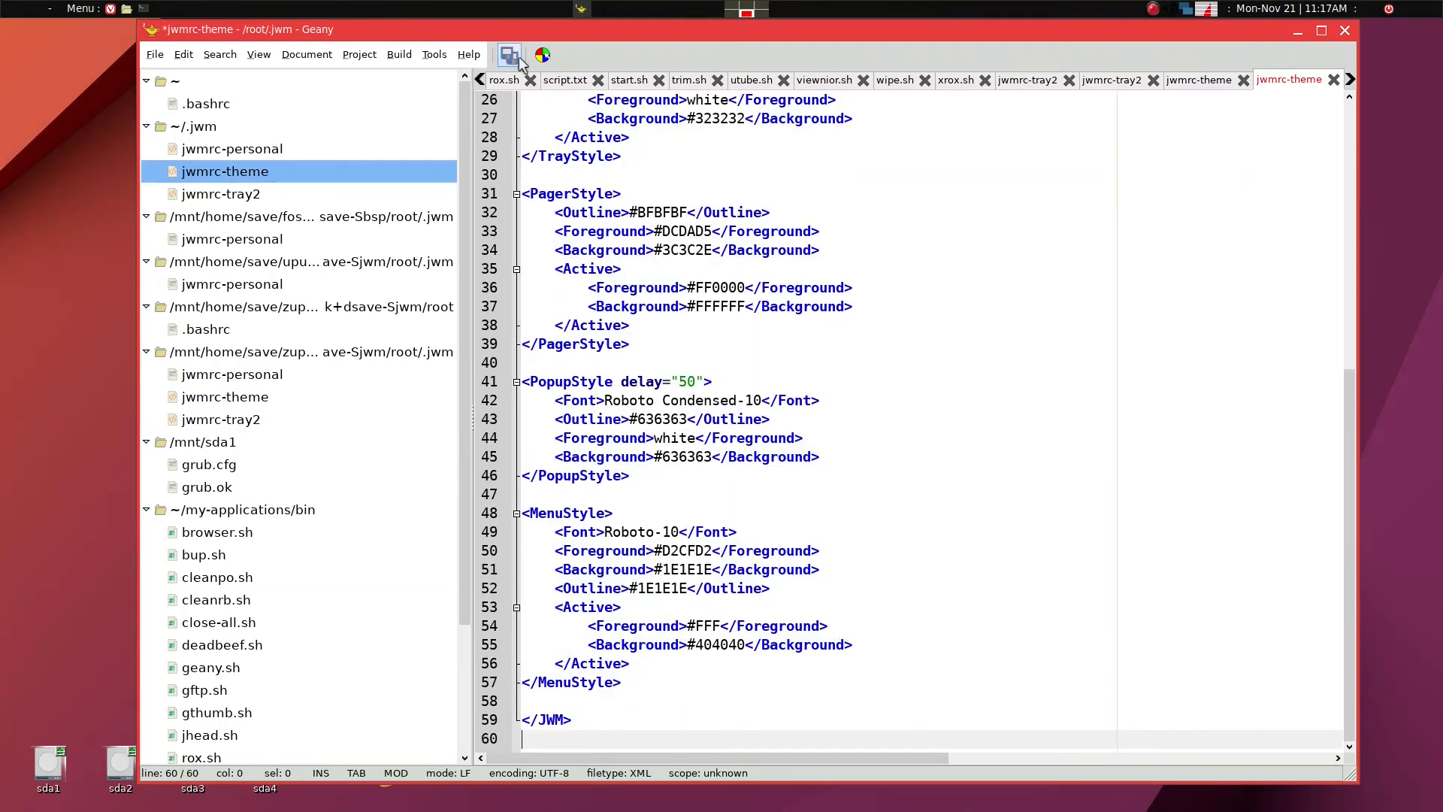
{"action": "left_click", "coordinate": [515, 56]}
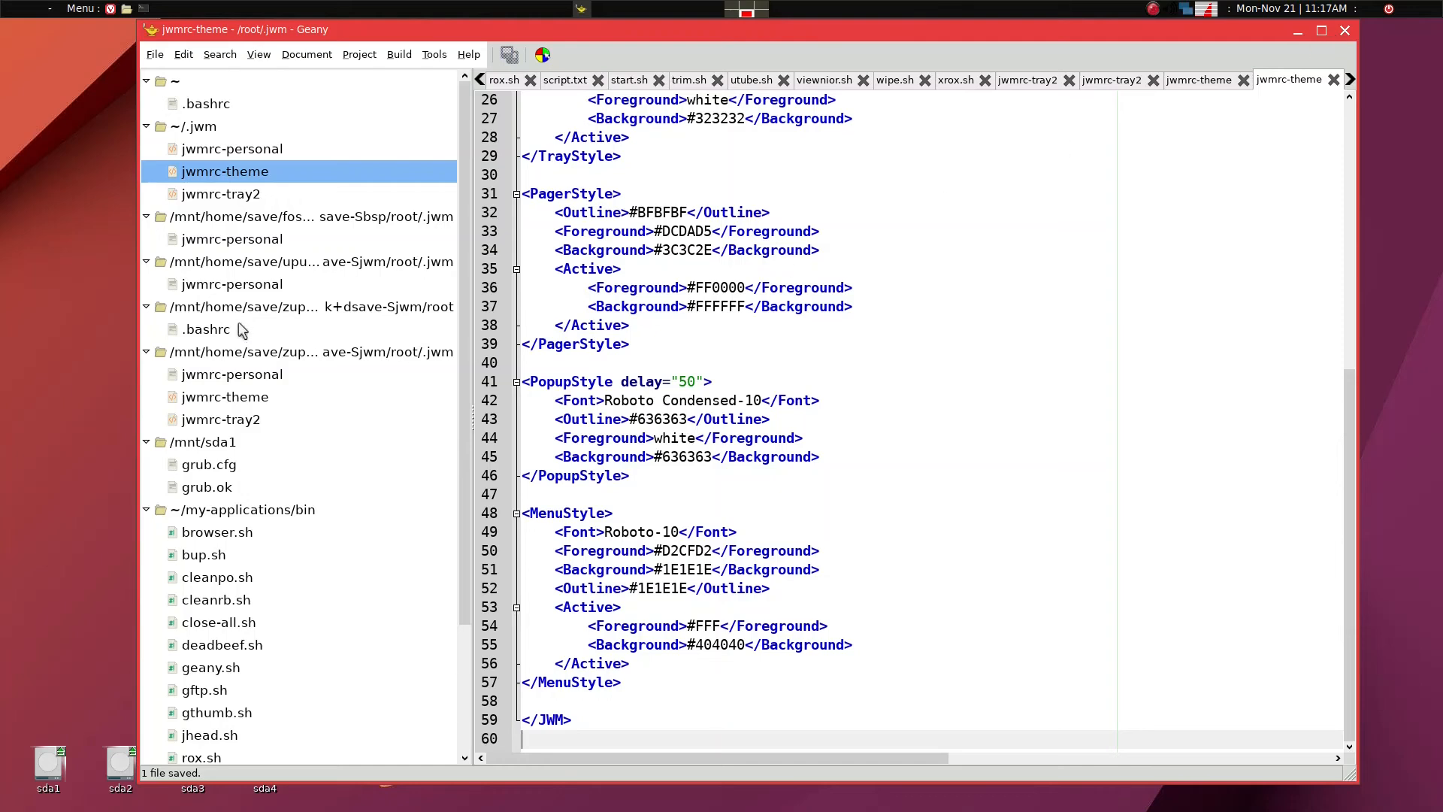
Review the ~/.jwm jwmrc-personal, examining its desktop options, key bindings and mouse bindings
{"action": "left_click", "coordinate": [245, 155]}
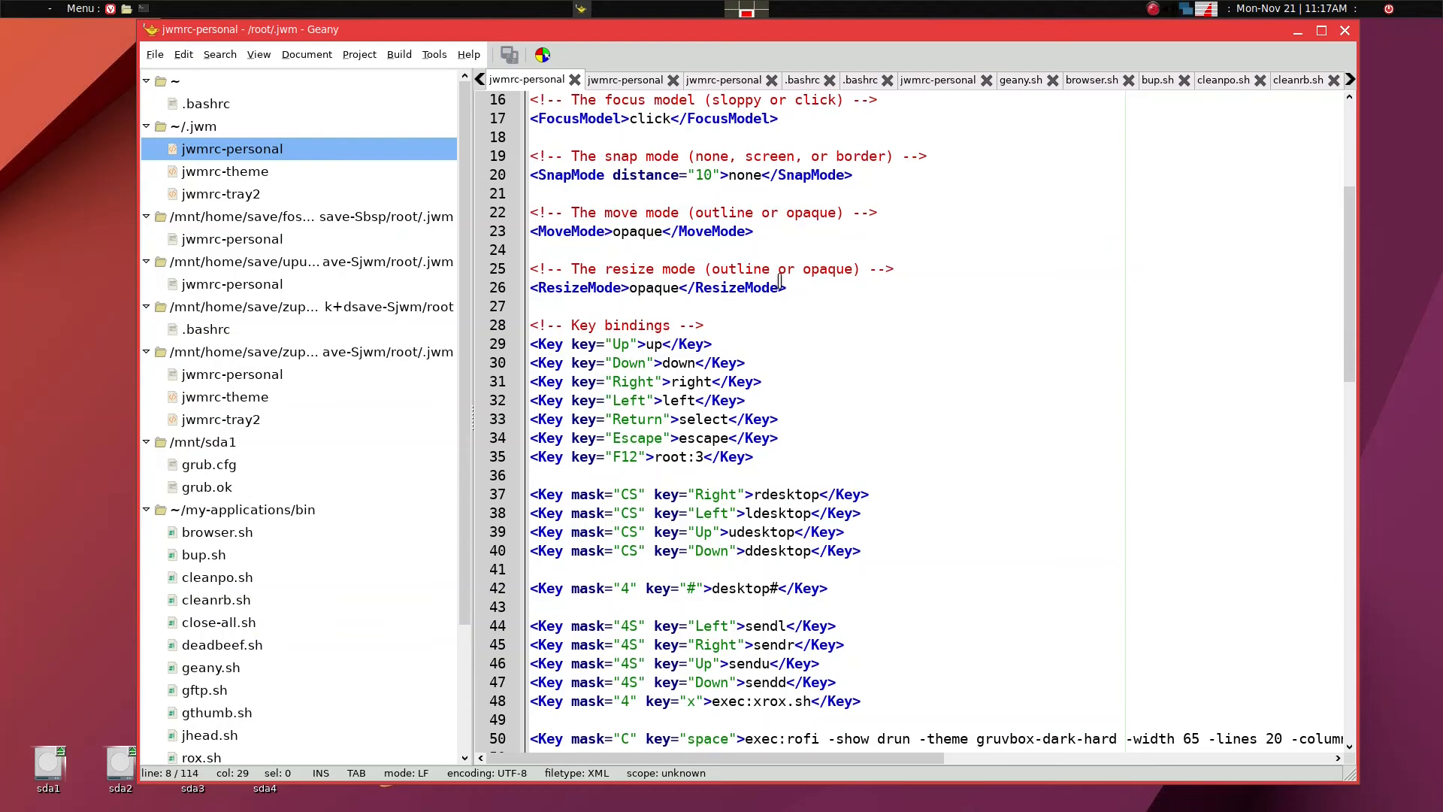
{"action": "scroll", "coordinate": [827, 332], "scroll_direction": "down", "scroll_amount": 3}
{"action": "scroll", "coordinate": [827, 331], "scroll_direction": "up", "scroll_amount": 3}
{"action": "scroll", "coordinate": [827, 331], "scroll_direction": "down", "scroll_amount": 17}
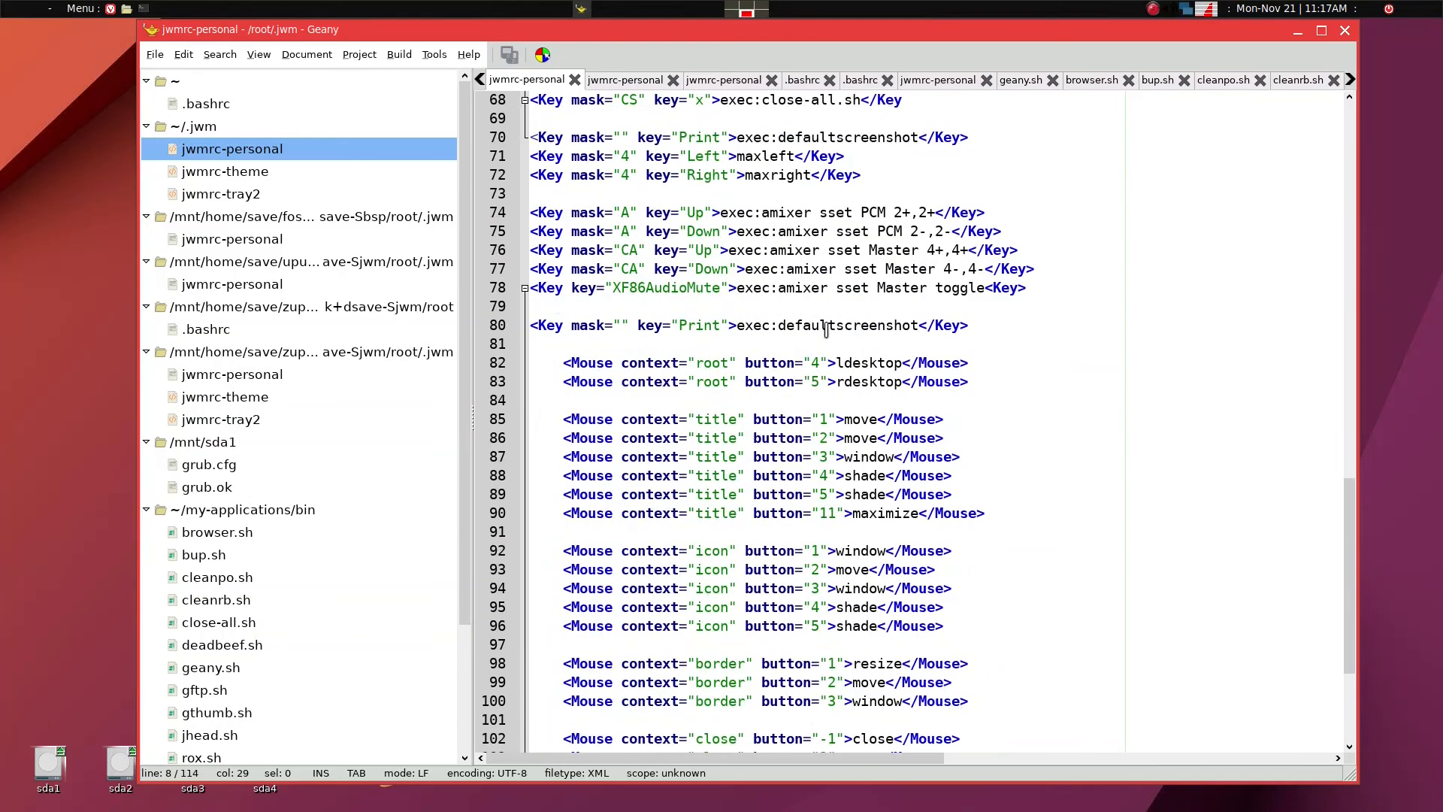
{"action": "scroll", "coordinate": [826, 331], "scroll_direction": "down", "scroll_amount": 3}
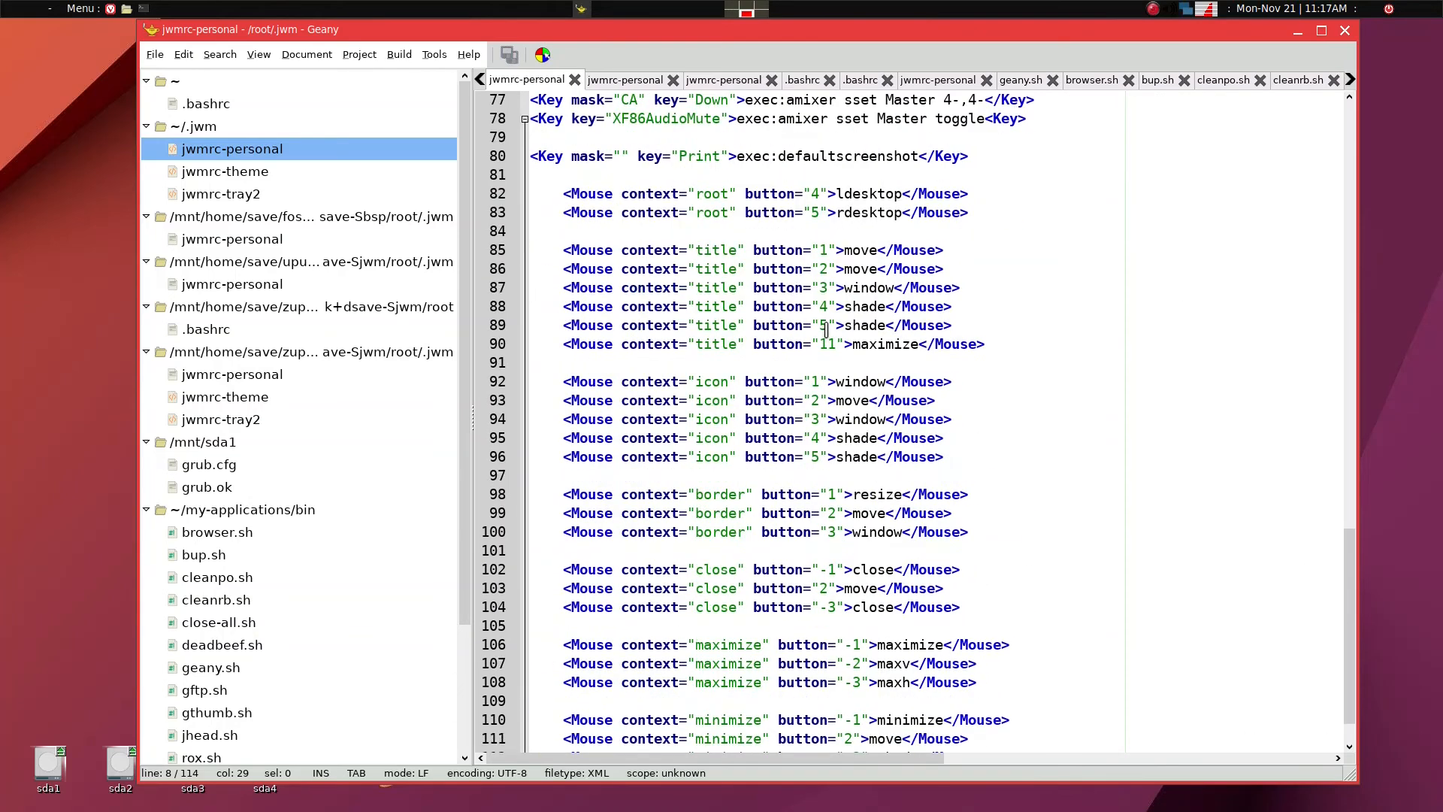
{"action": "scroll", "coordinate": [825, 331], "scroll_direction": "down", "scroll_amount": 1}
{"action": "scroll", "coordinate": [825, 330], "scroll_direction": "up", "scroll_amount": 20}
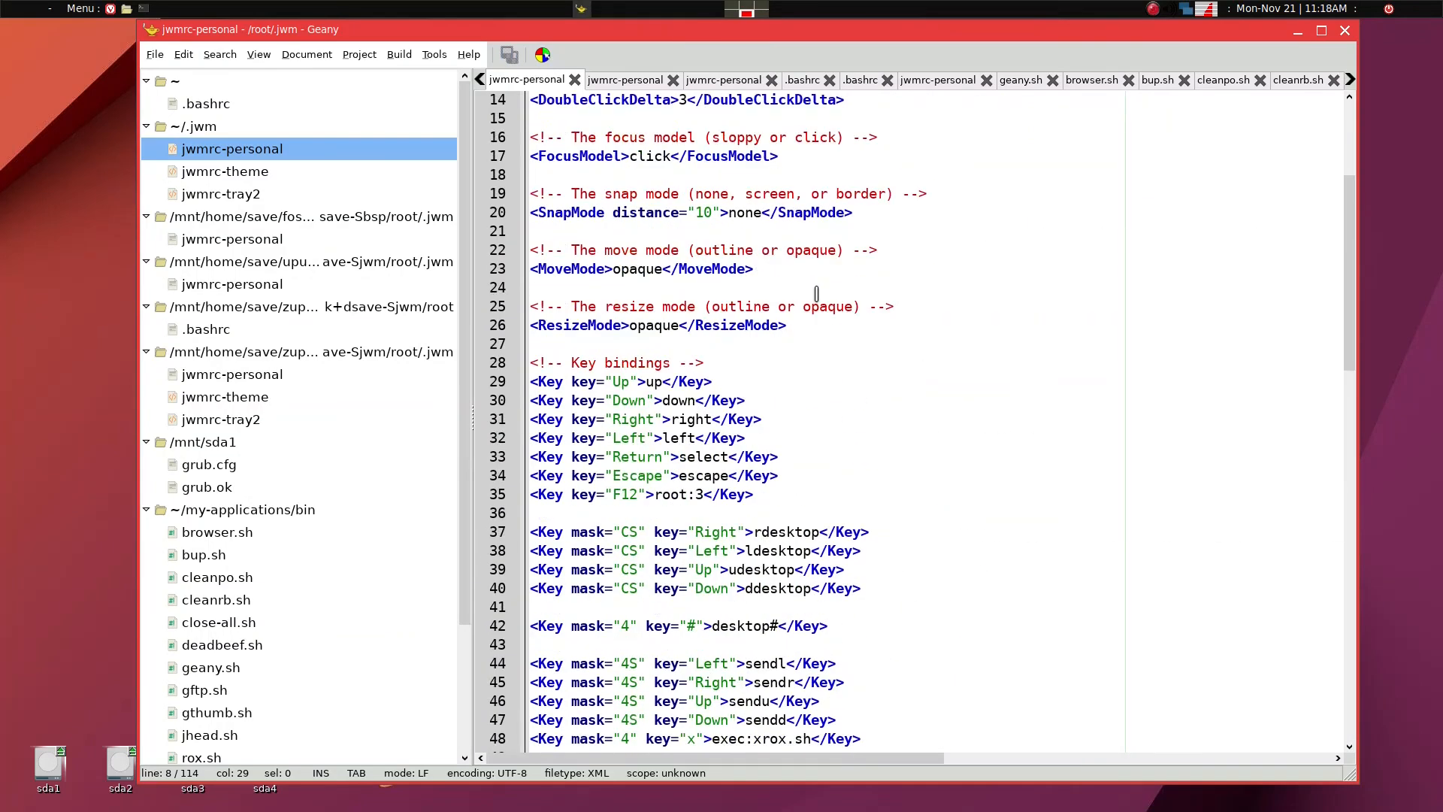
{"action": "scroll", "coordinate": [816, 294], "scroll_direction": "up", "scroll_amount": 5}
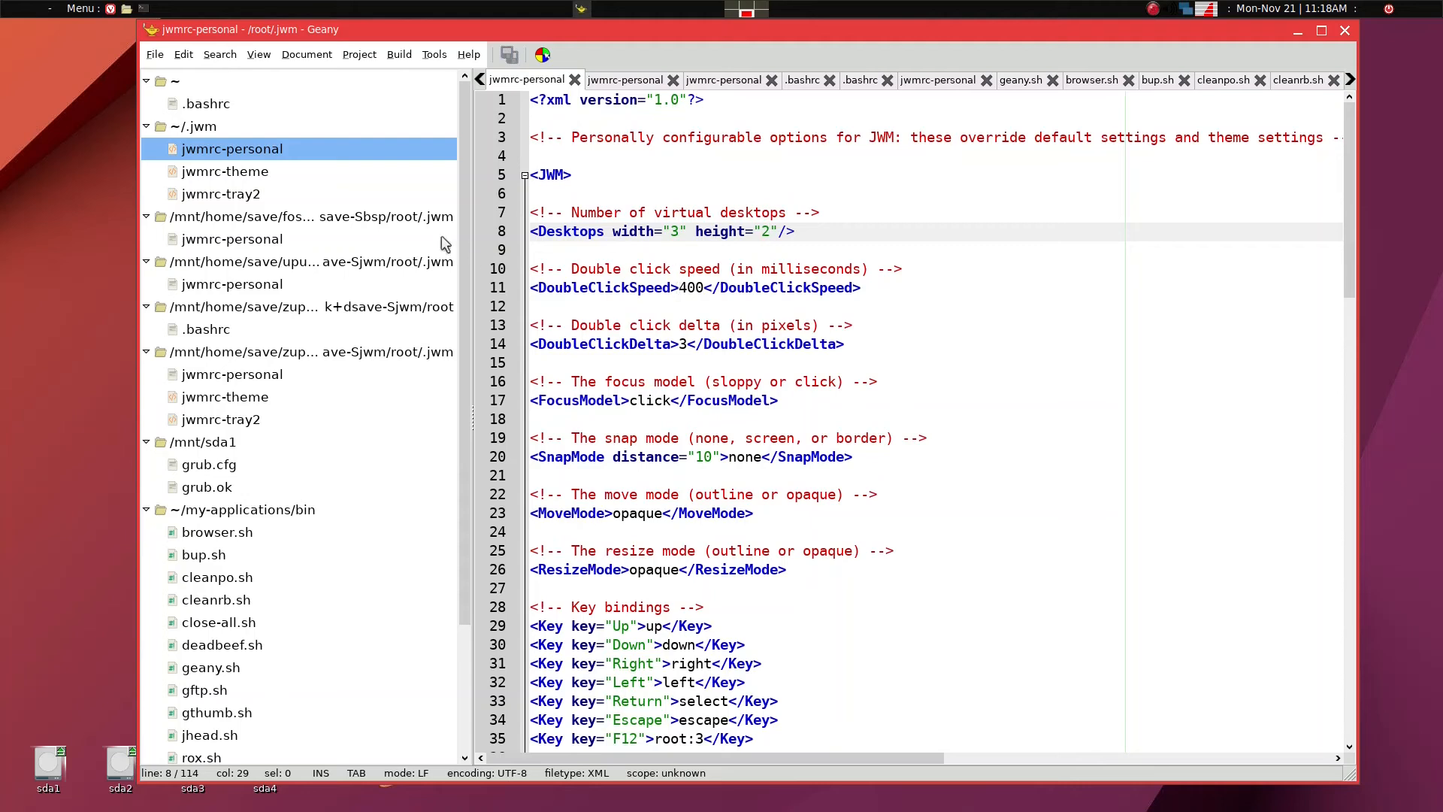
Open the Puppy Desktop settings from the desktop to view the available customization options, and quit them
{"action": "right_click", "coordinate": [1386, 59]}
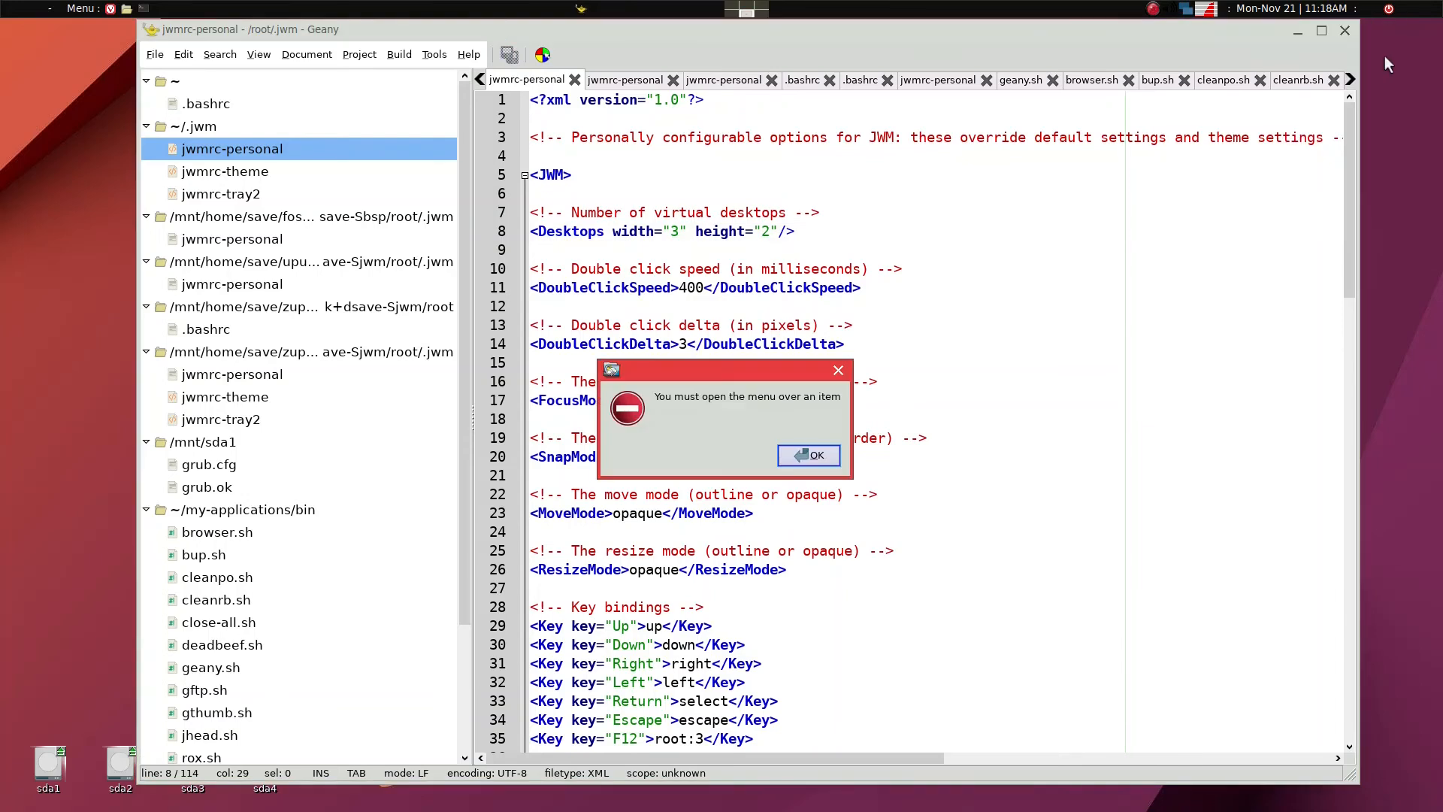
{"action": "left_click", "coordinate": [798, 455]}
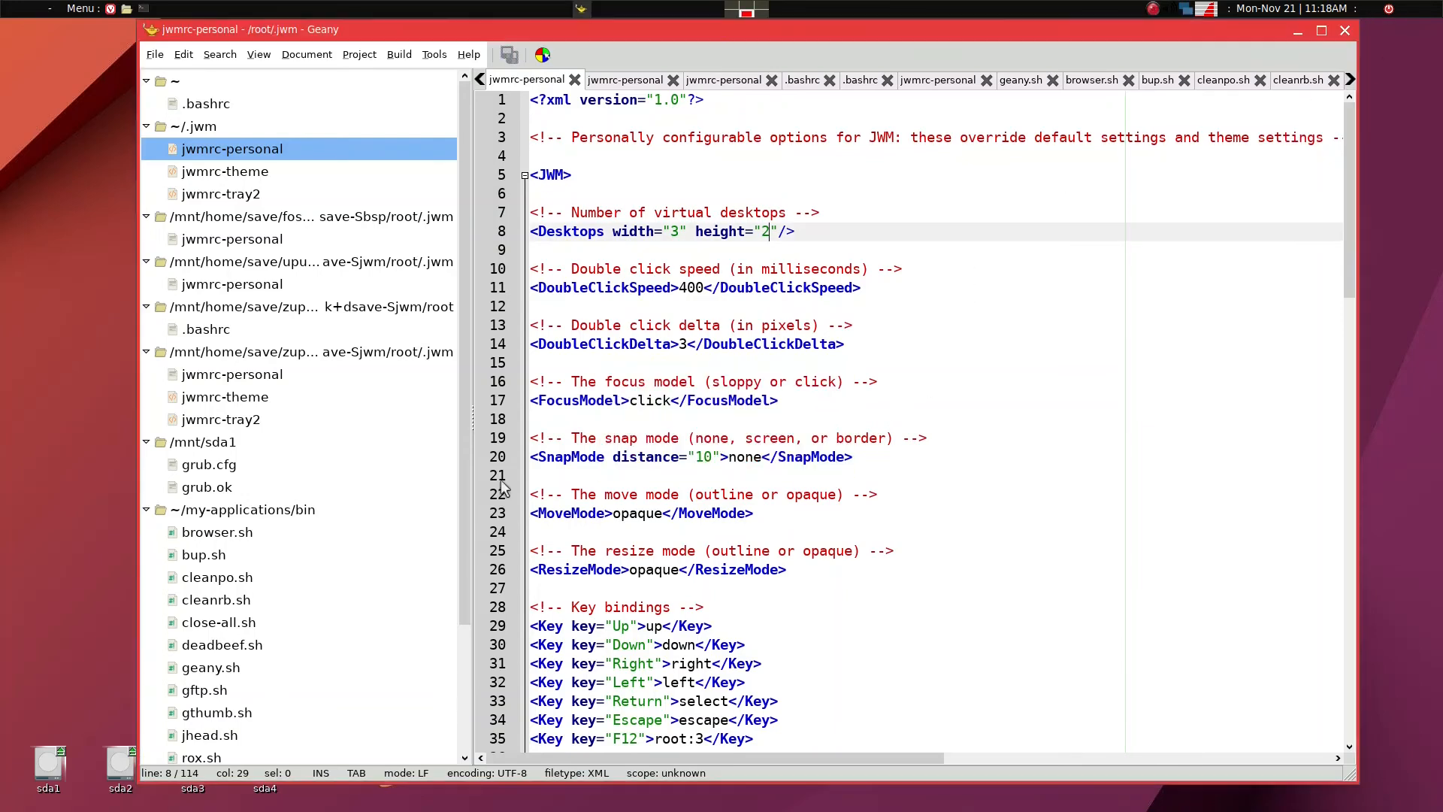
{"action": "right_click", "coordinate": [74, 367]}
{"action": "mouse_move", "coordinate": [73, 367]}
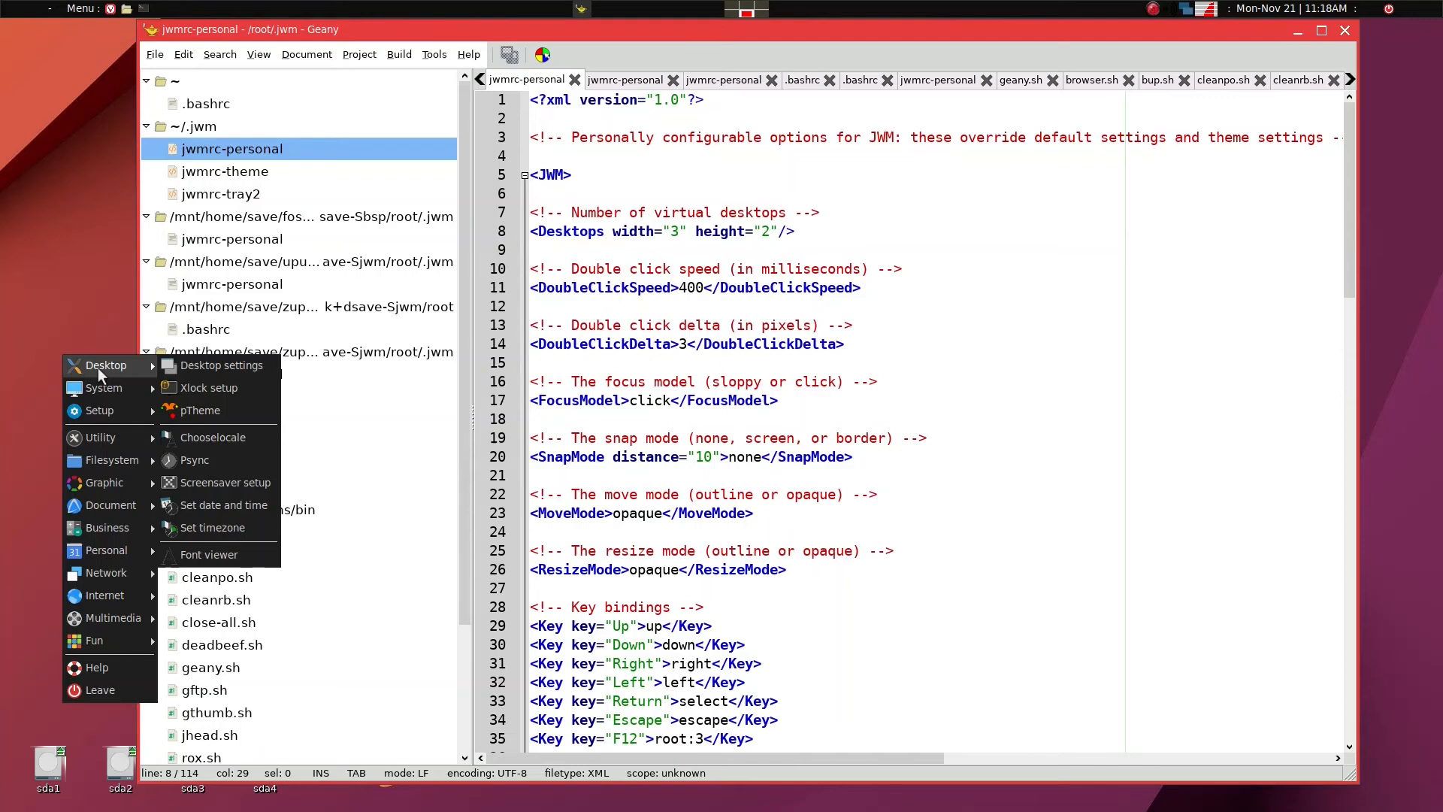
{"action": "left_click", "coordinate": [218, 365]}
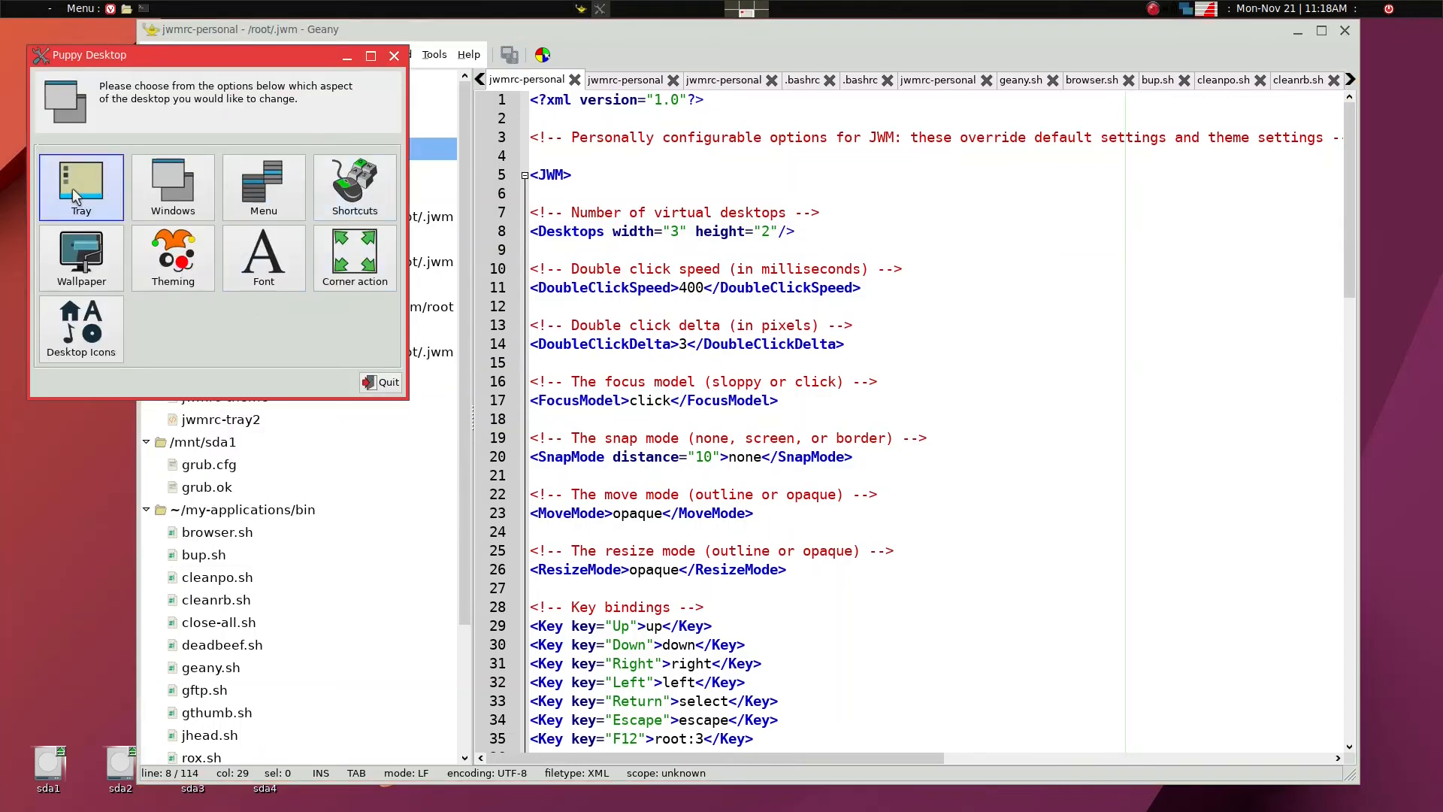
{"action": "left_click", "coordinate": [396, 383]}
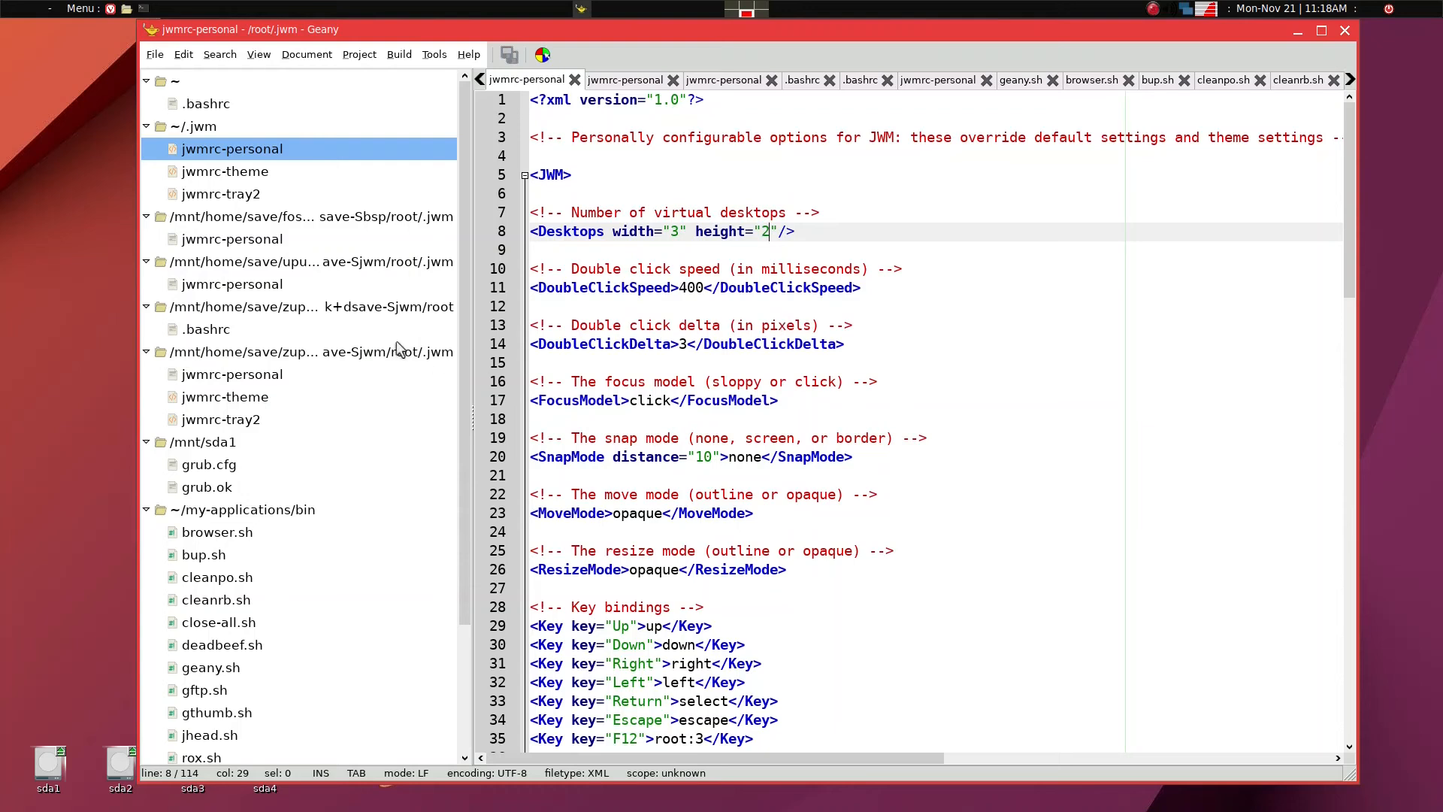
Bring up the jwmrc-personal saved in zupupkk+dsave-Sjwm and find the end of its group settings above the key bindings
{"action": "left_click", "coordinate": [261, 375]}
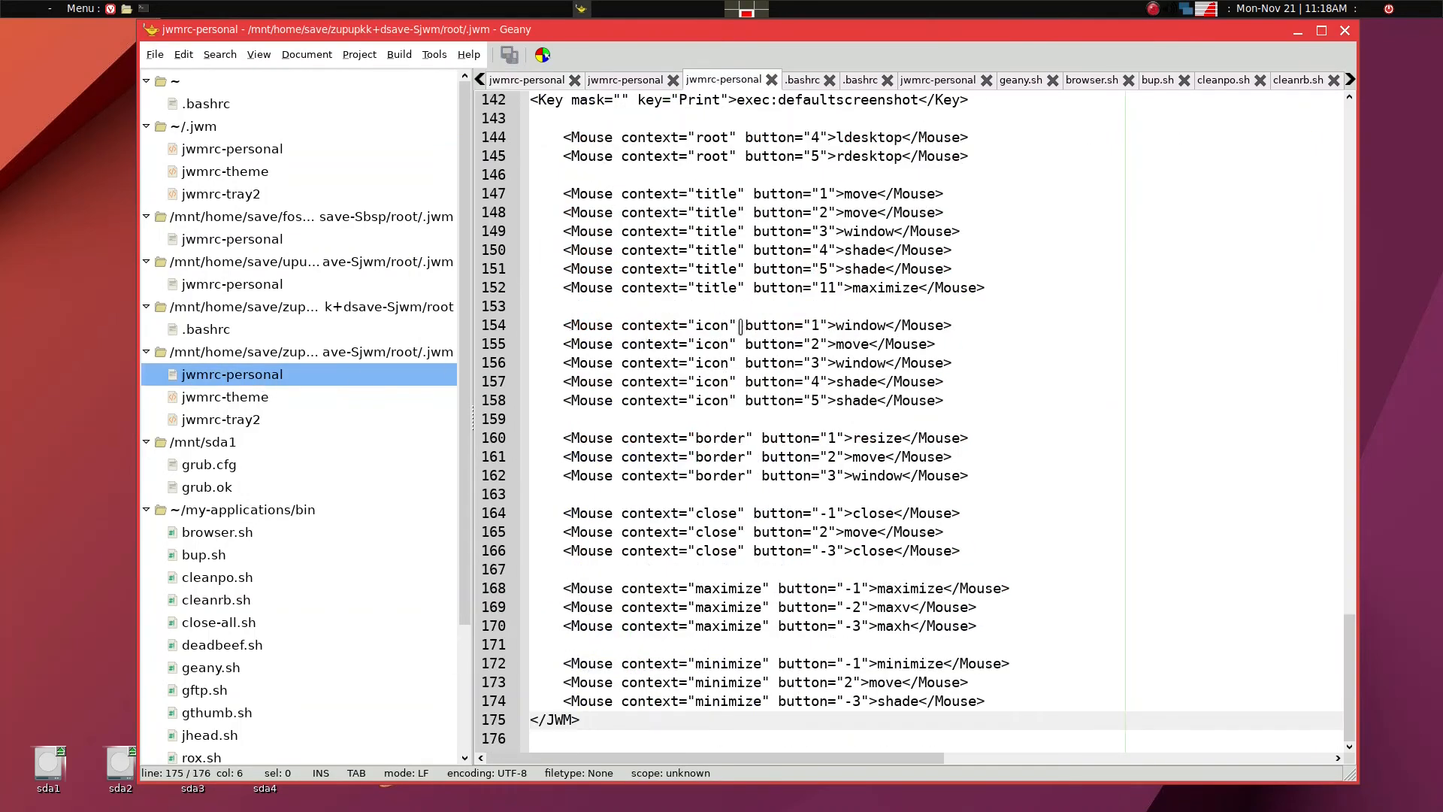
{"action": "scroll", "coordinate": [741, 327], "scroll_direction": "up", "scroll_amount": 10}
{"action": "scroll", "coordinate": [744, 325], "scroll_direction": "up", "scroll_amount": 7}
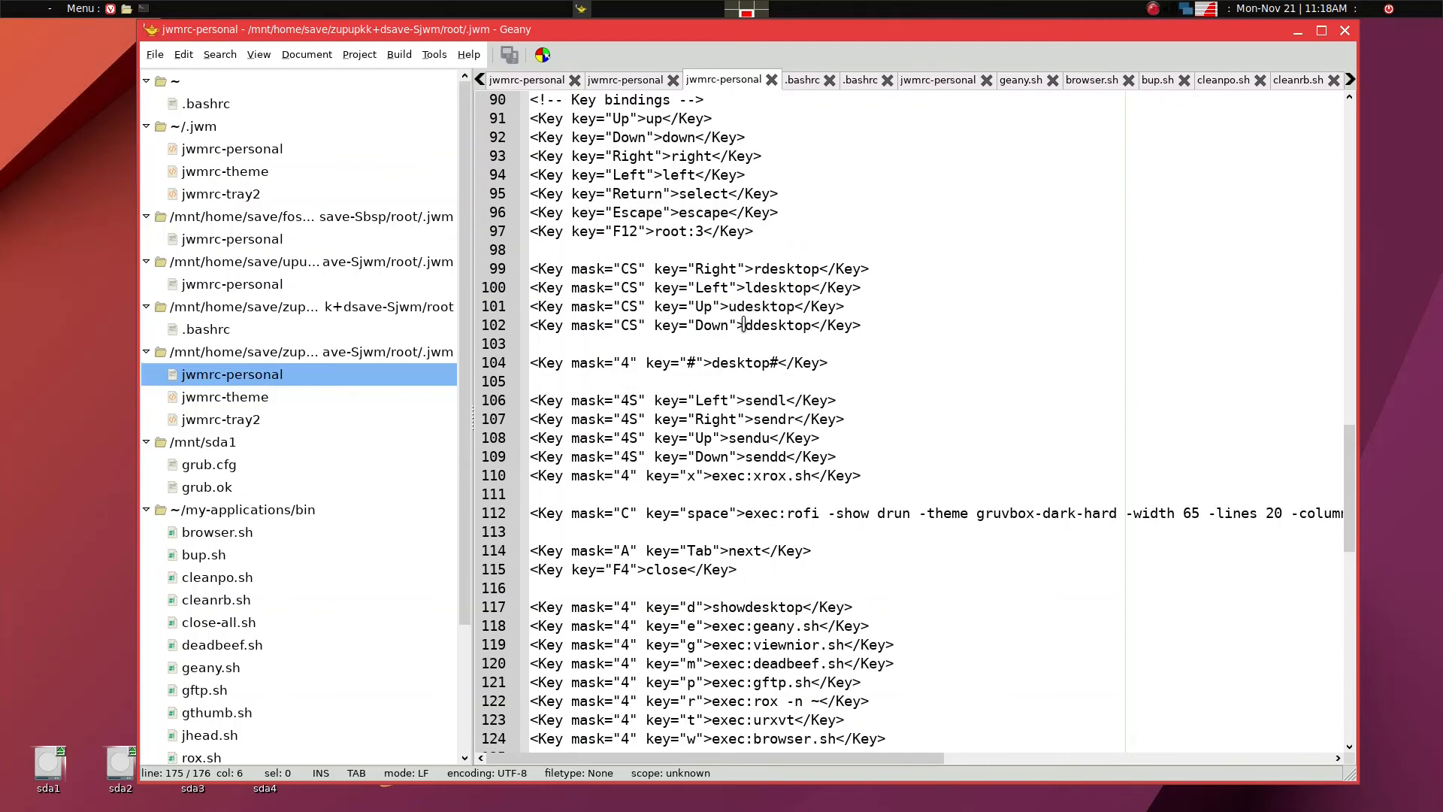
{"action": "scroll", "coordinate": [744, 324], "scroll_direction": "up", "scroll_amount": 5}
{"action": "scroll", "coordinate": [744, 324], "scroll_direction": "up", "scroll_amount": 1}
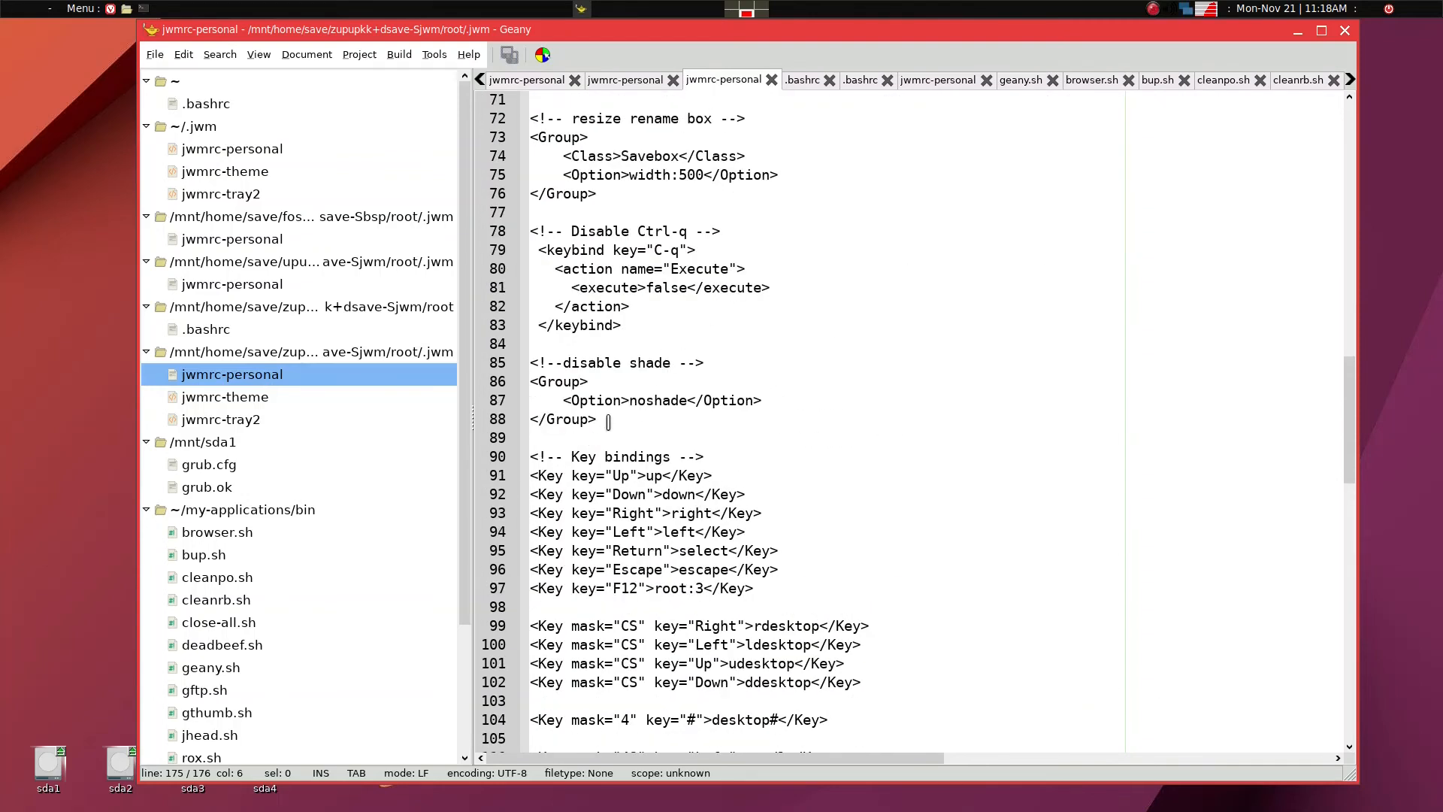
Copy the block from the opening JWM tag through the disable shade group, and look over its title-removal groups
{"action": "left_click_drag", "start_coordinate": [608, 422], "coordinate": [530, 120]}
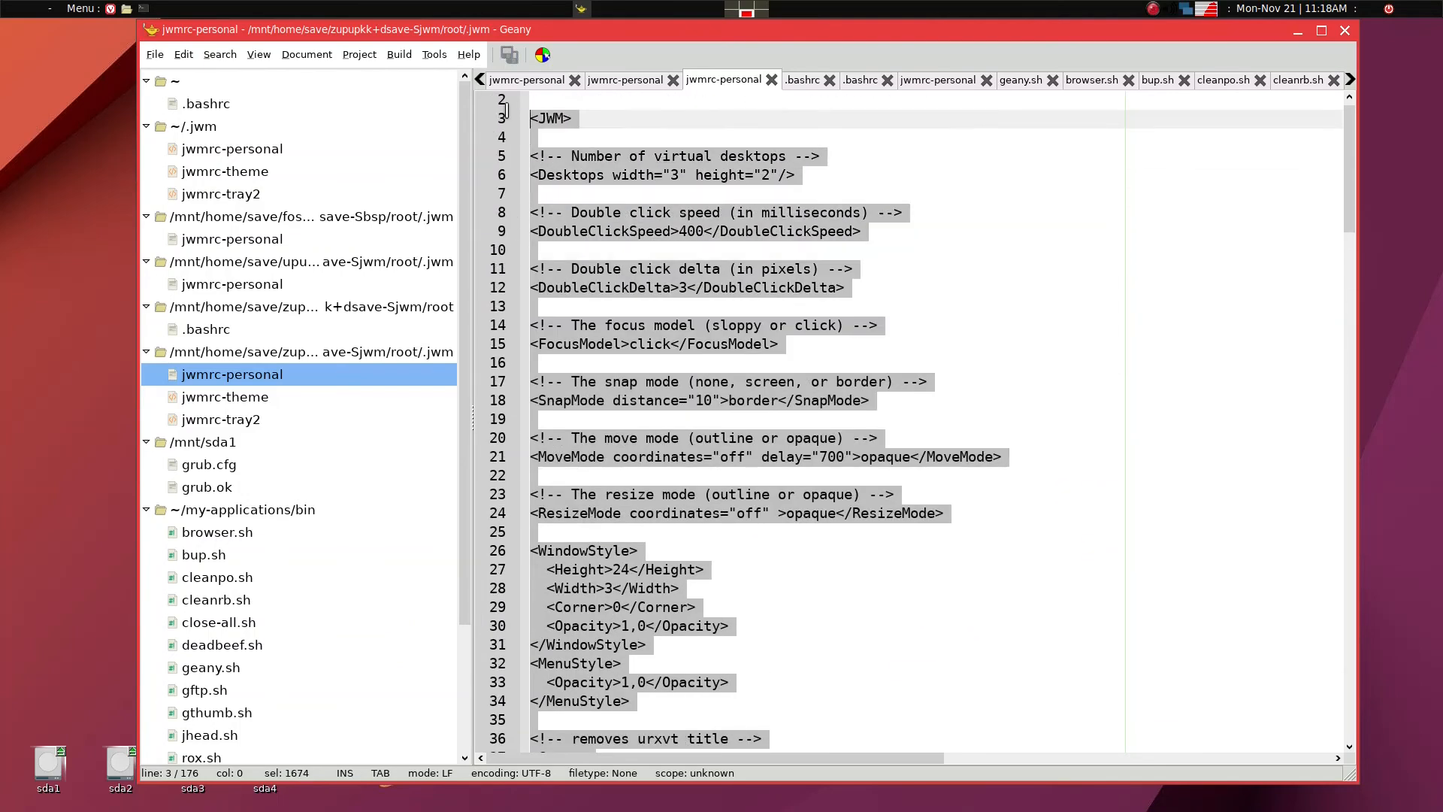
{"action": "right_click", "coordinate": [579, 159]}
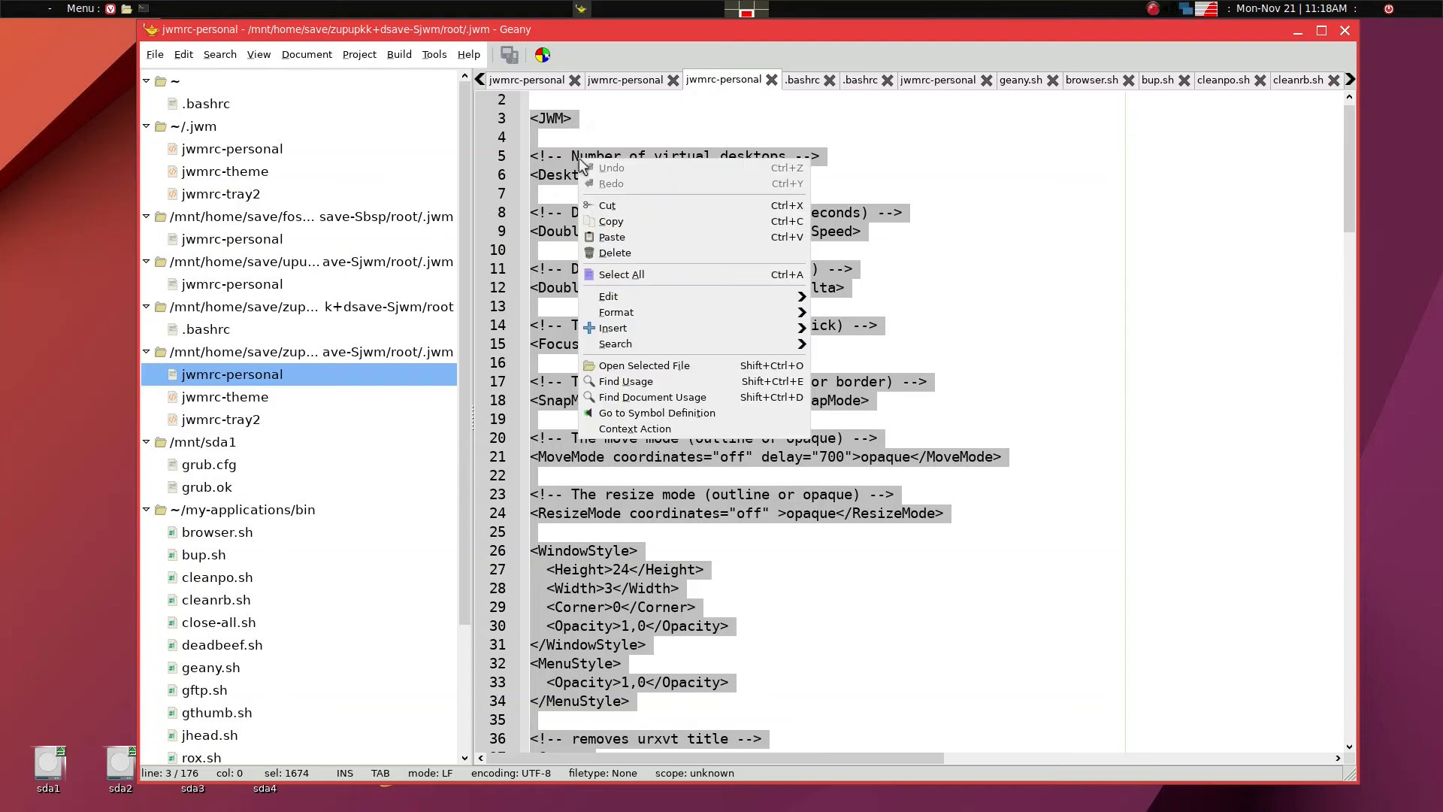
{"action": "left_click", "coordinate": [606, 223]}
{"action": "scroll", "coordinate": [623, 366], "scroll_direction": "down", "scroll_amount": 15}
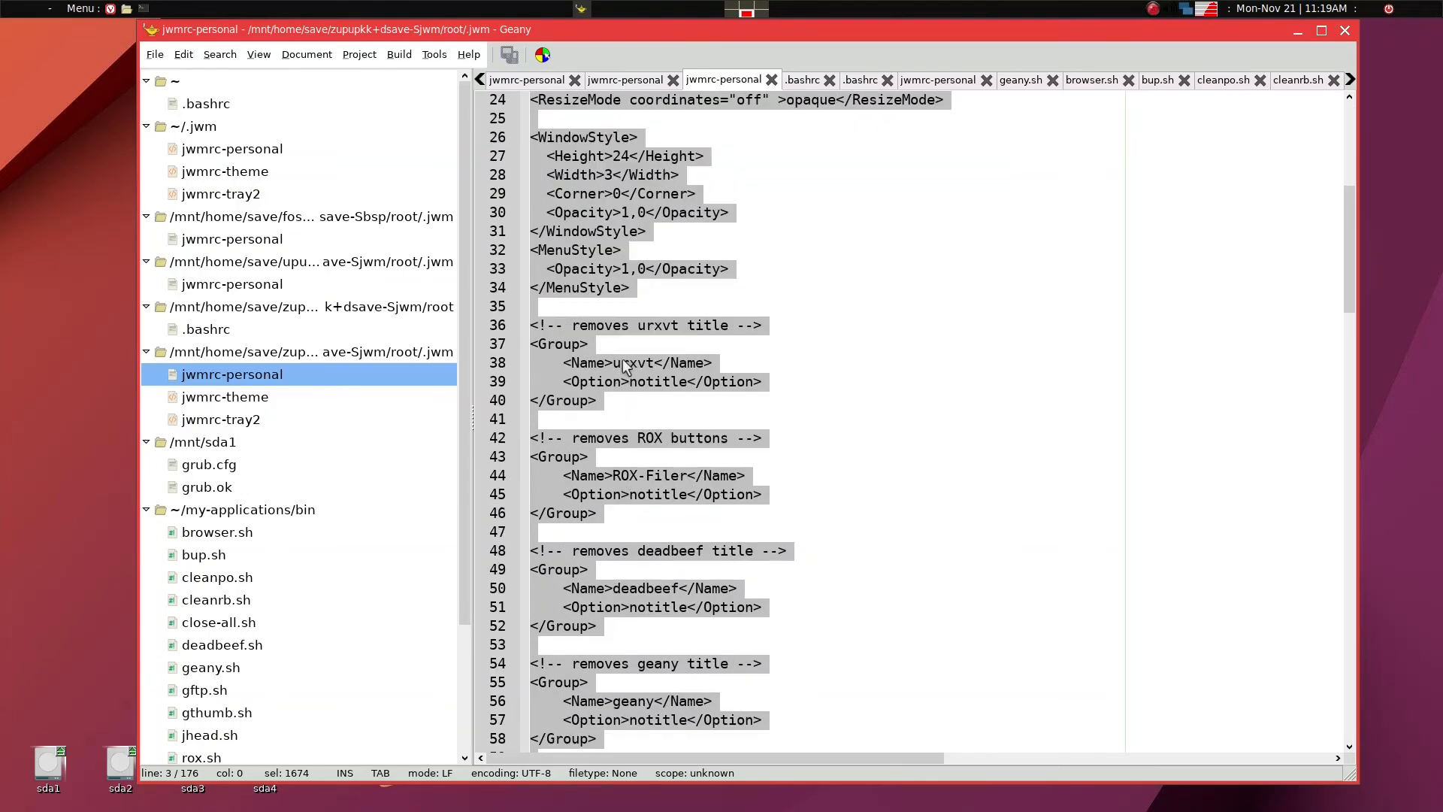
{"action": "scroll", "coordinate": [624, 366], "scroll_direction": "down", "scroll_amount": 5}
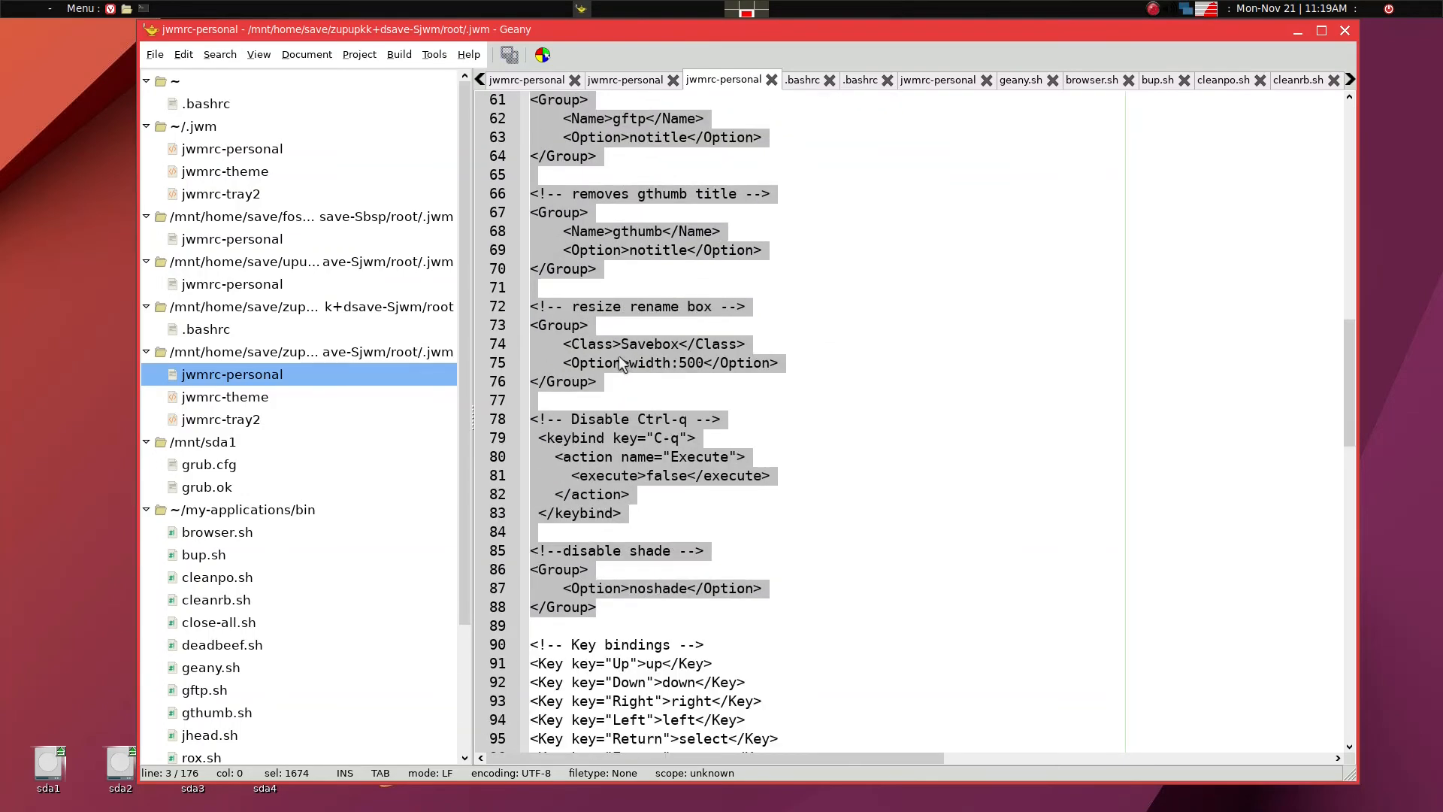
Replace the contents of ~/.jwm jwmrc-personal with the full text of the saved jwmrc-personal, and save it
{"action": "left_click", "coordinate": [623, 364]}
{"action": "key", "text": "ctrl+a"}
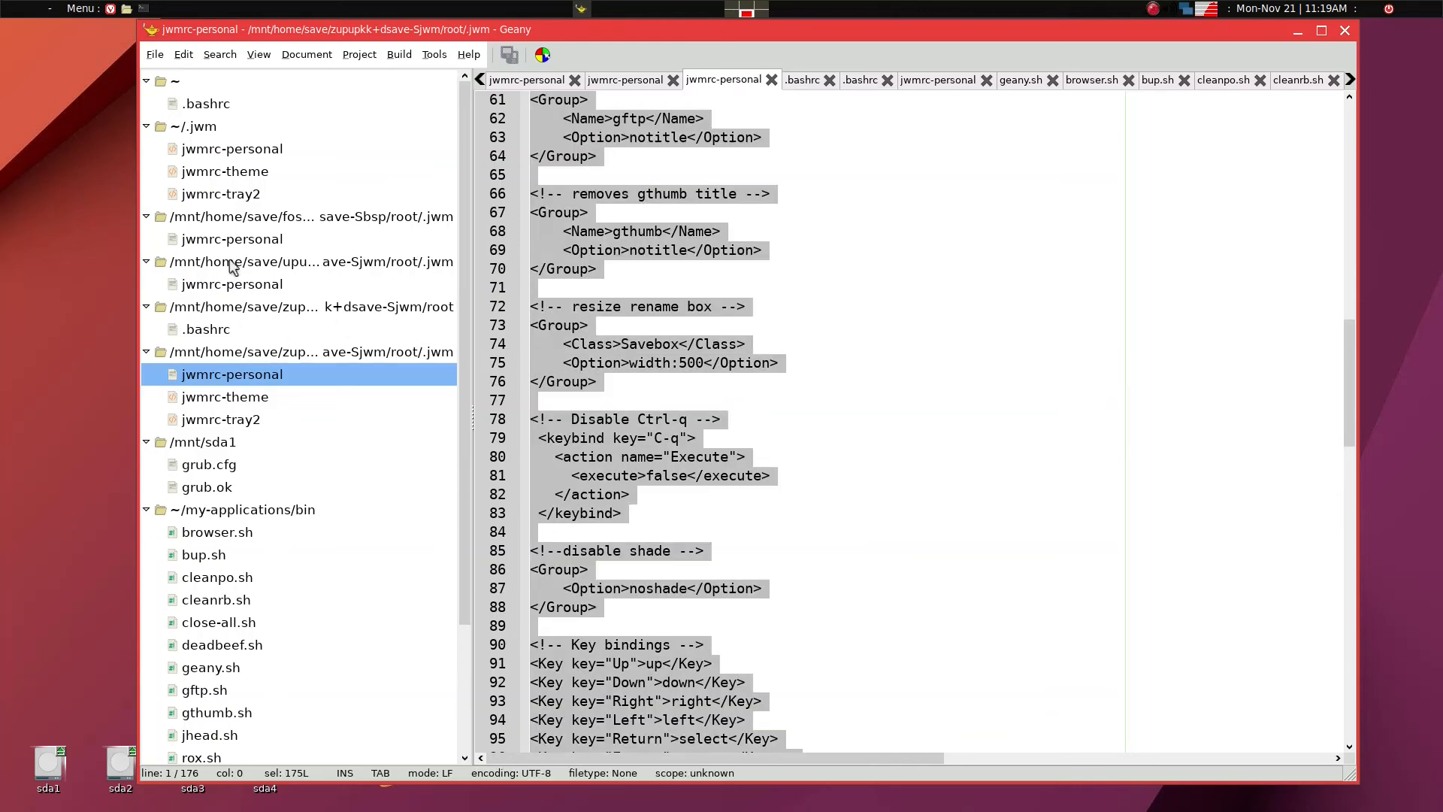
{"action": "left_click", "coordinate": [233, 150]}
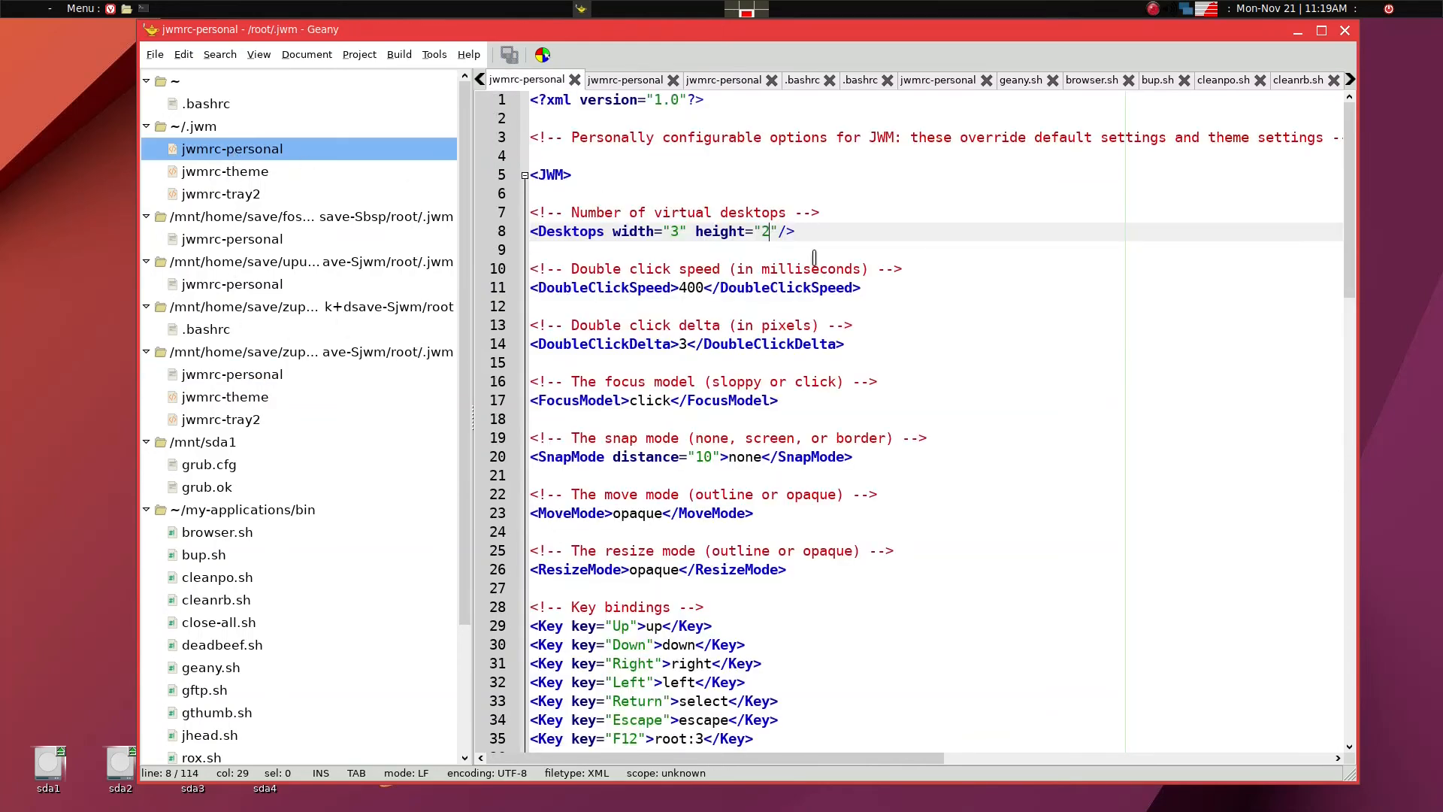
{"action": "left_click", "coordinate": [1062, 259]}
{"action": "key", "text": "ctrl+a"}
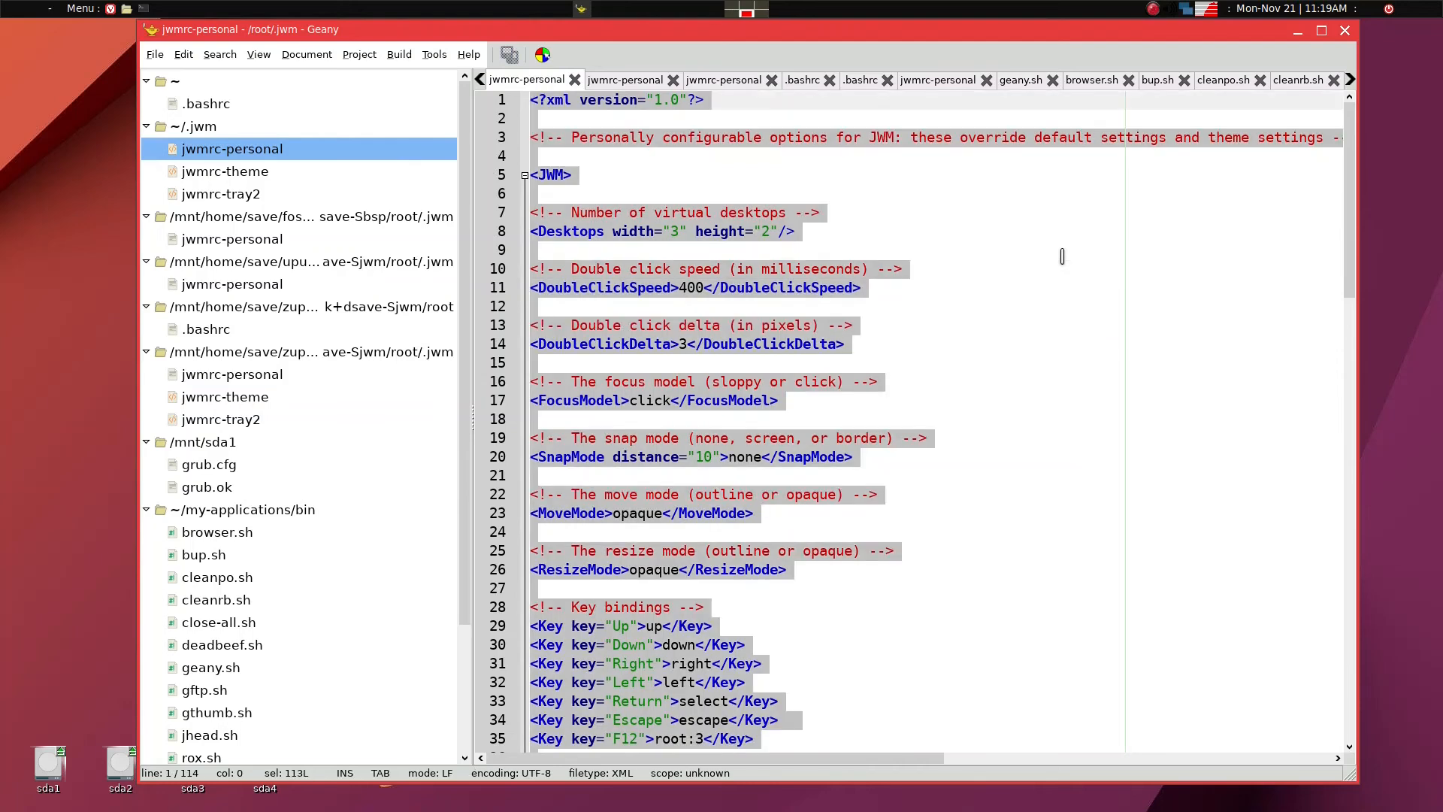
{"action": "key", "text": "ctrl+v"}
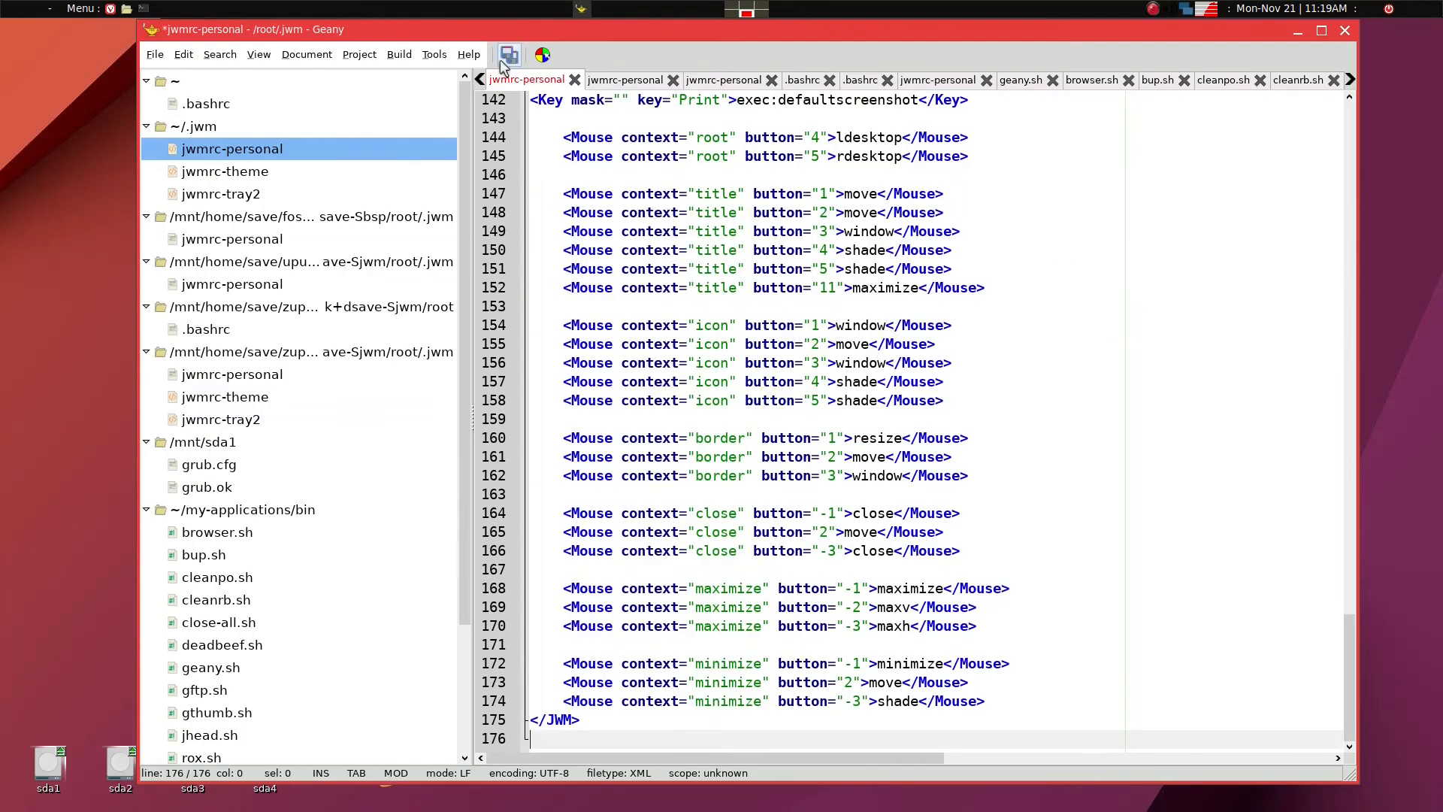
{"action": "left_click", "coordinate": [504, 57]}
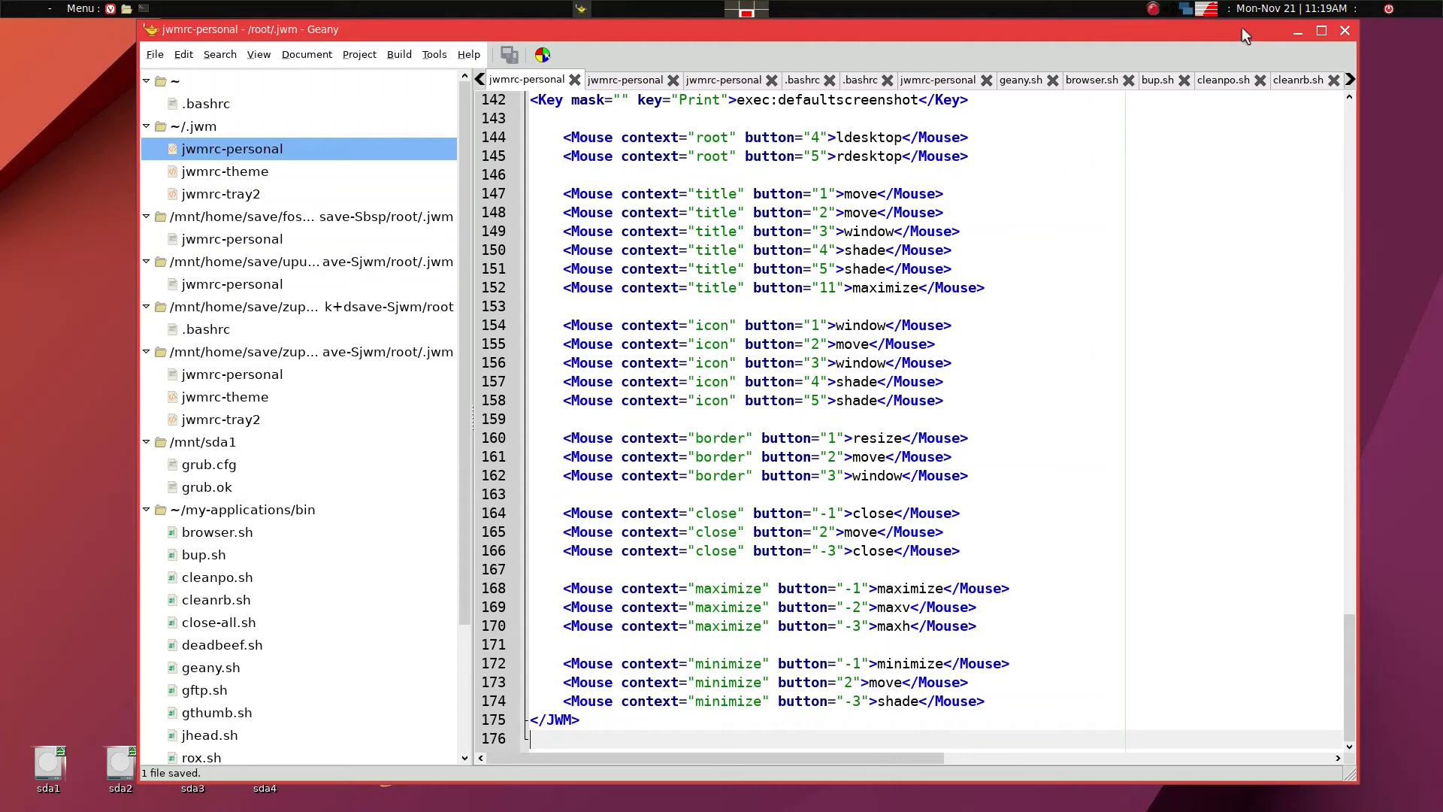
Restart JWM from a new urxvt terminal with "jwm -restart &", and return to Geany
{"action": "key", "text": "ctrl+alt+t"}
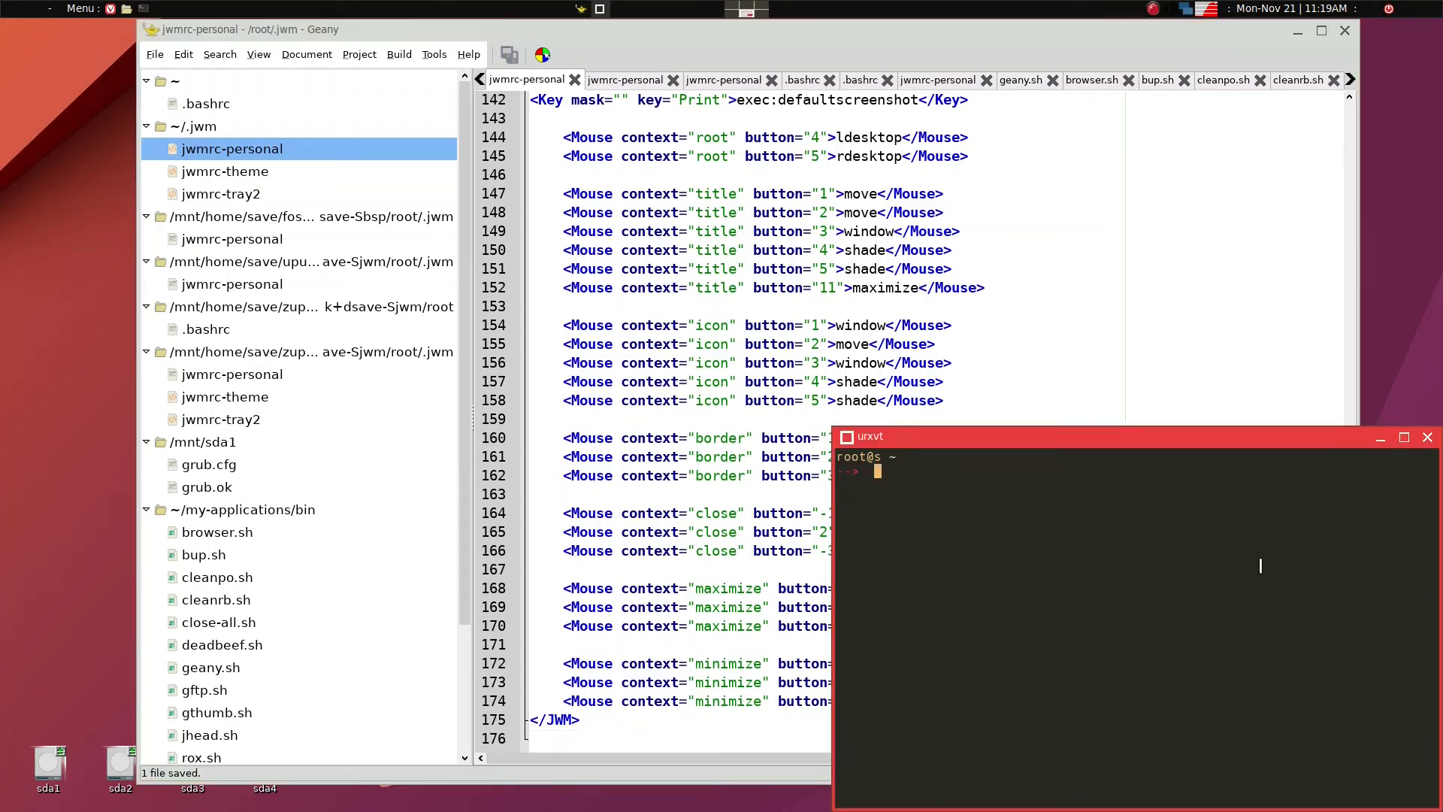
{"action": "type", "text": "jwm -restart &"}
{"action": "key", "text": "Return"}
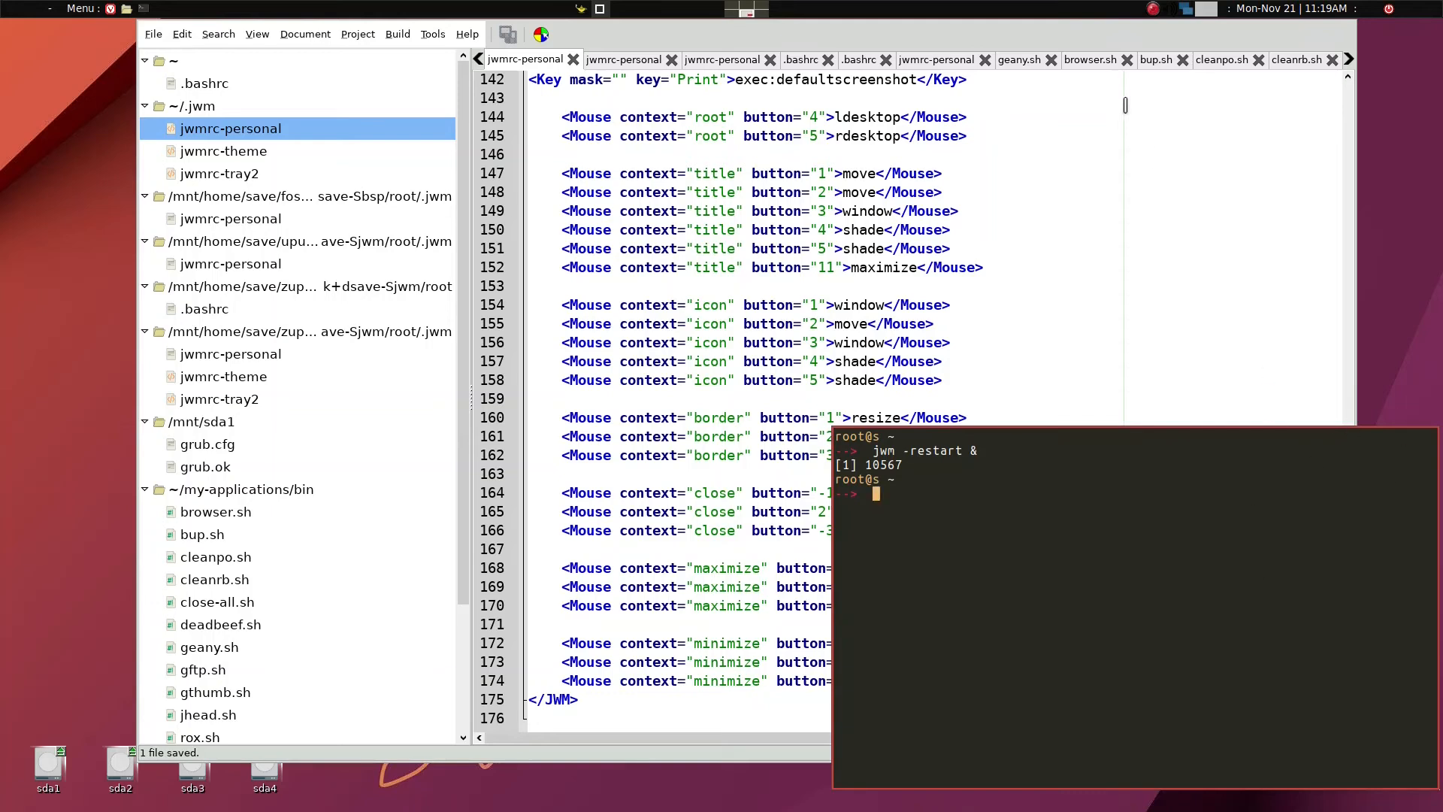
{"action": "left_click", "coordinate": [1154, 155]}
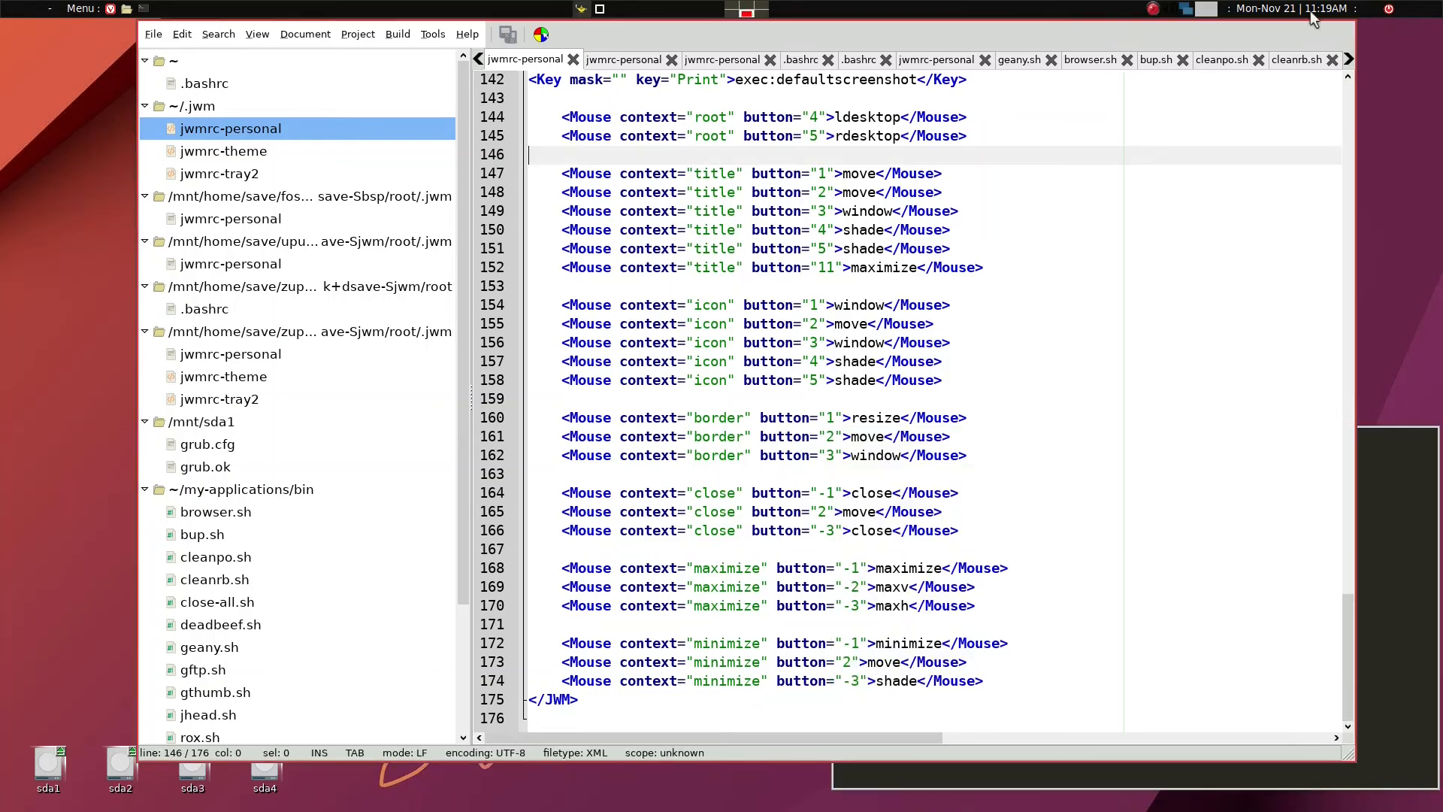
Leave Geany for the workspace with the sda4 file window and open its Linux/32bit folder
{"action": "left_click", "coordinate": [1410, 467]}
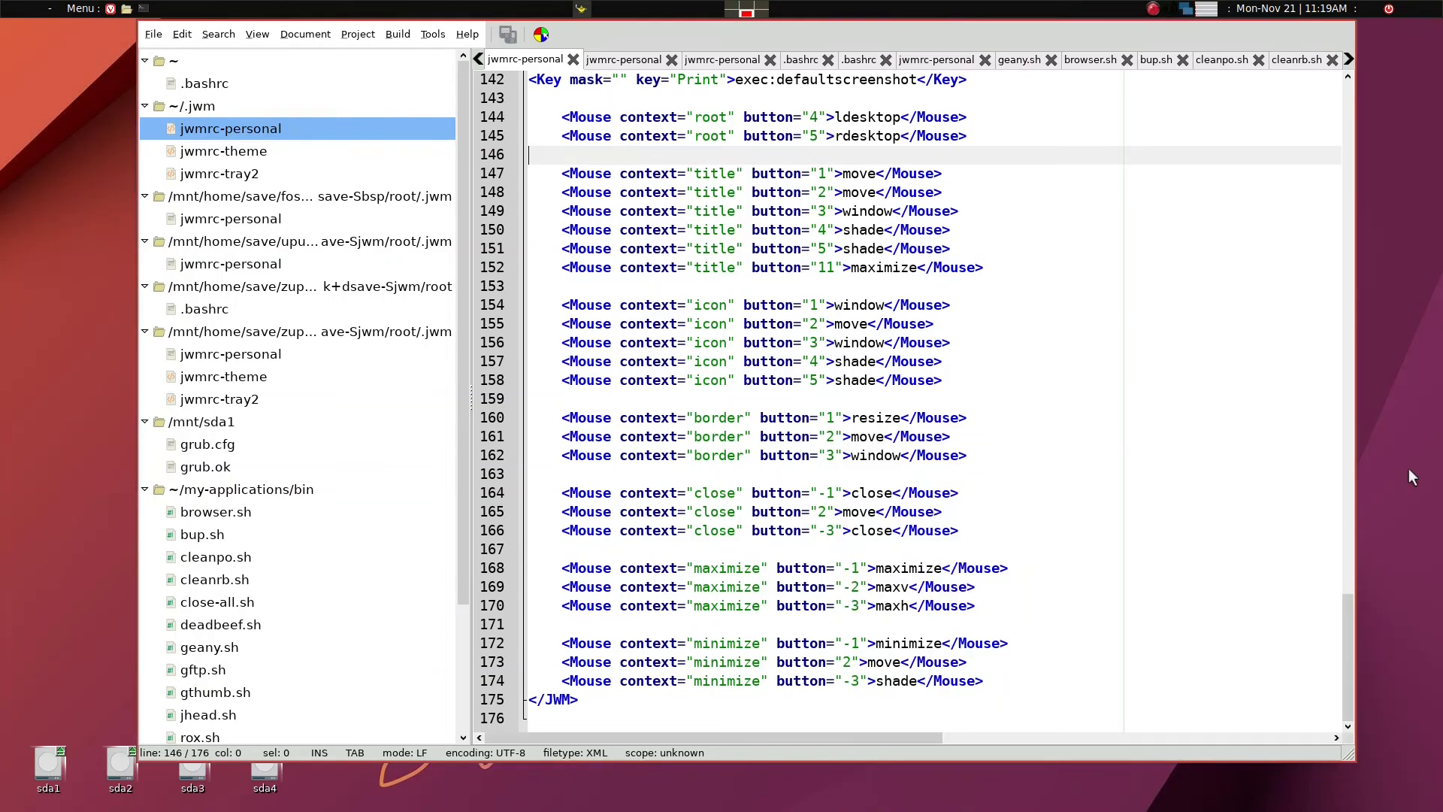
{"action": "key", "text": "alt+F4"}
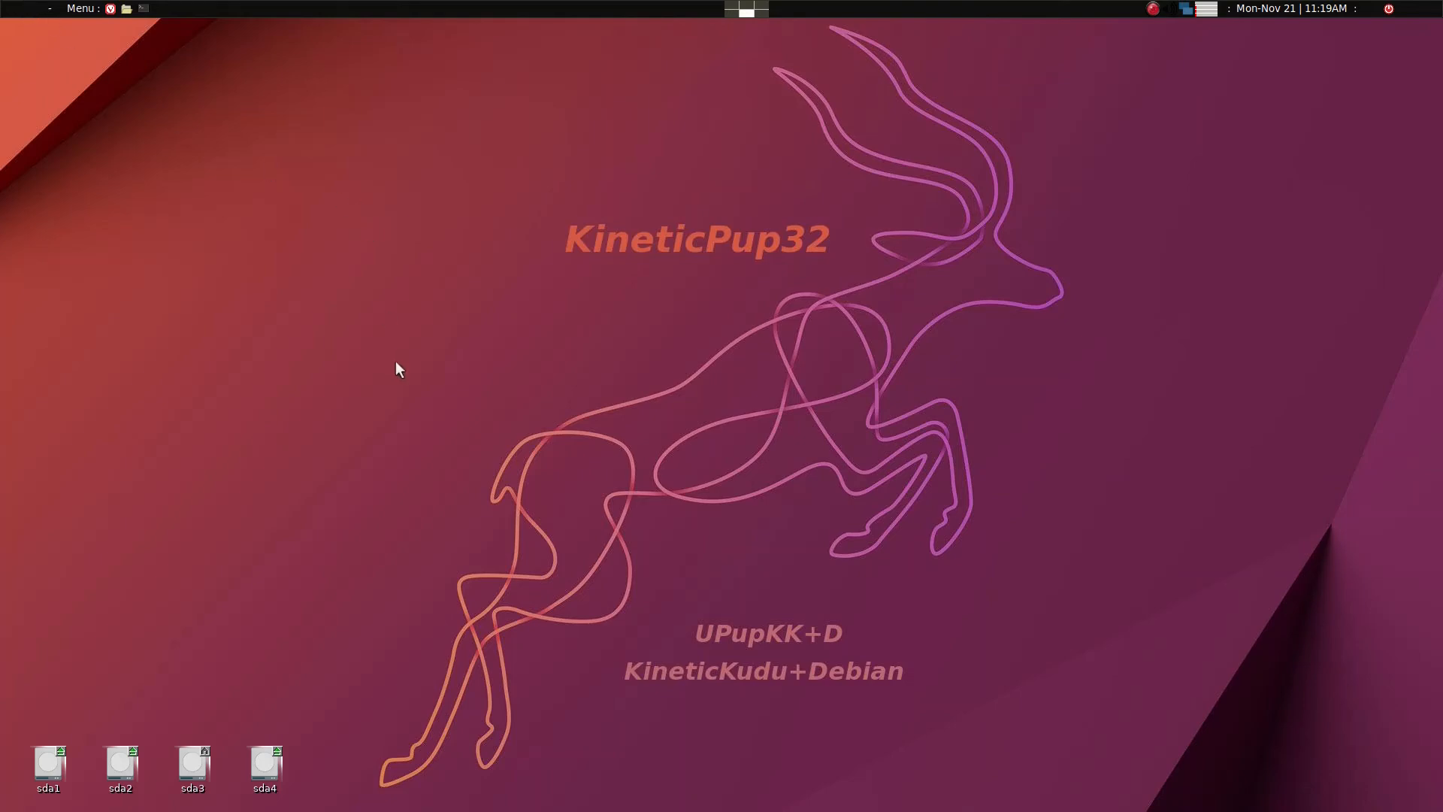
{"action": "key", "text": "ctrl+alt+Up"}
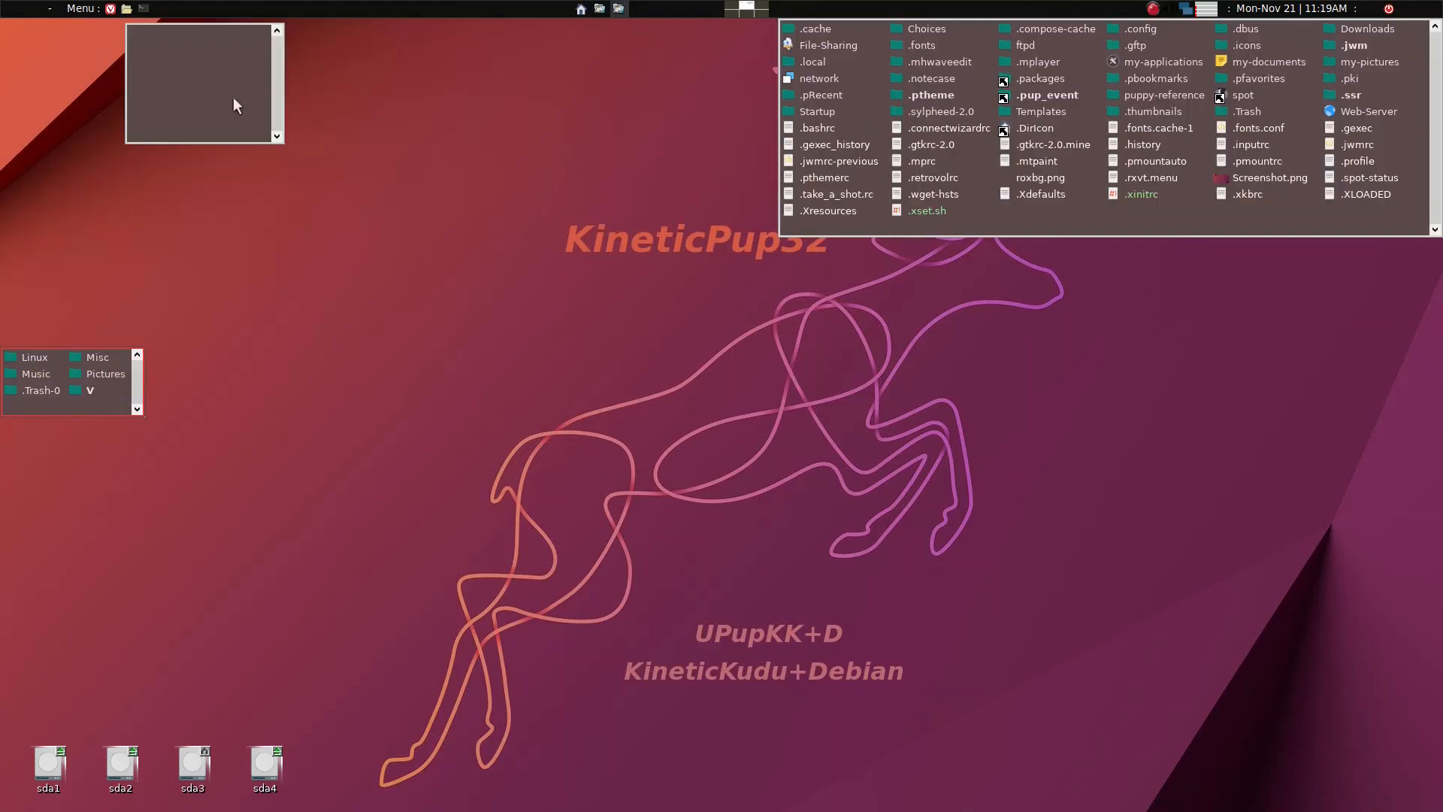
{"action": "left_click", "coordinate": [42, 357]}
{"action": "left_click", "coordinate": [34, 357]}
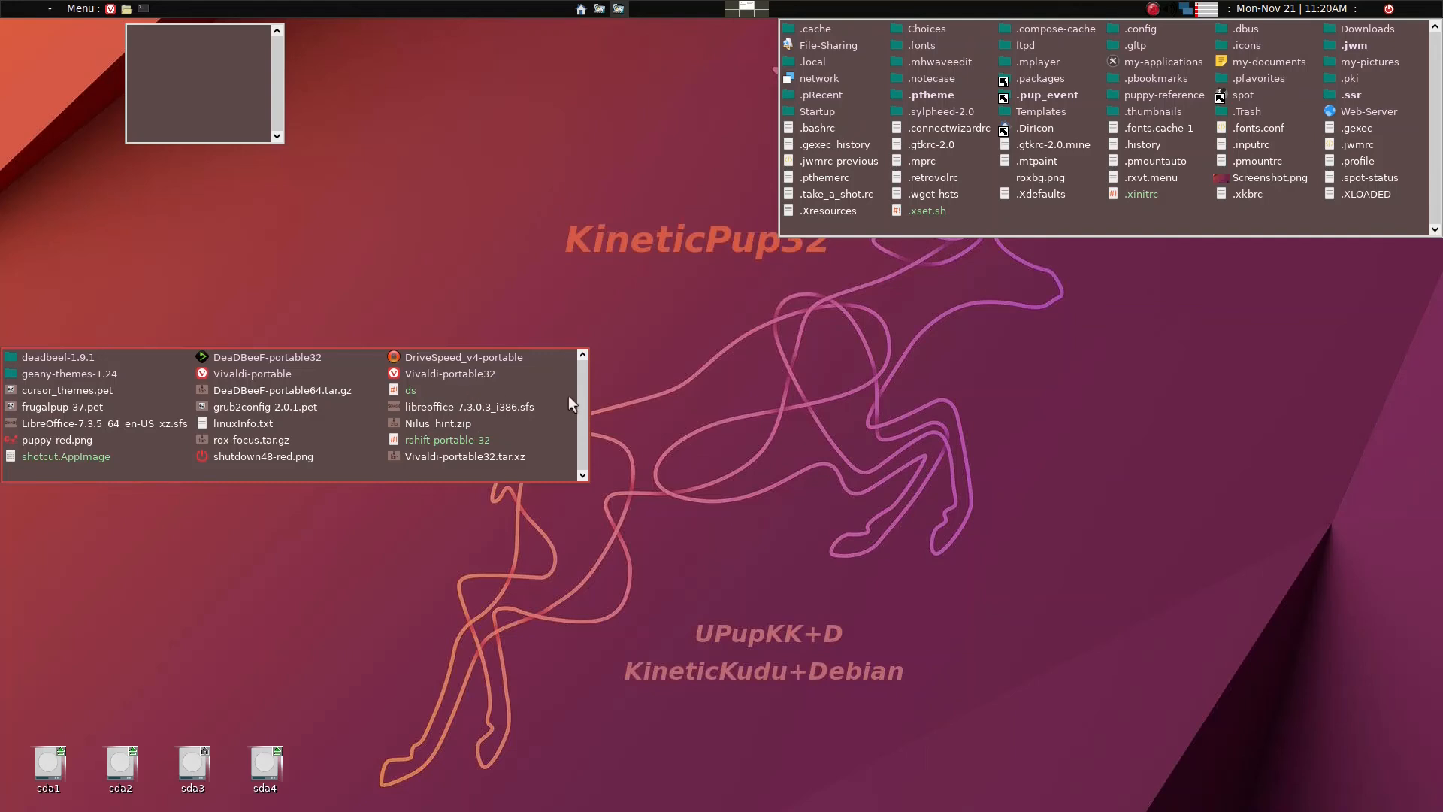
Copy the PNG files with "cp *.png /usr/share/pixmaps/puppy/" in a terminal opened in the 32bit folder, and close the terminal
{"action": "key", "text": "grave"}
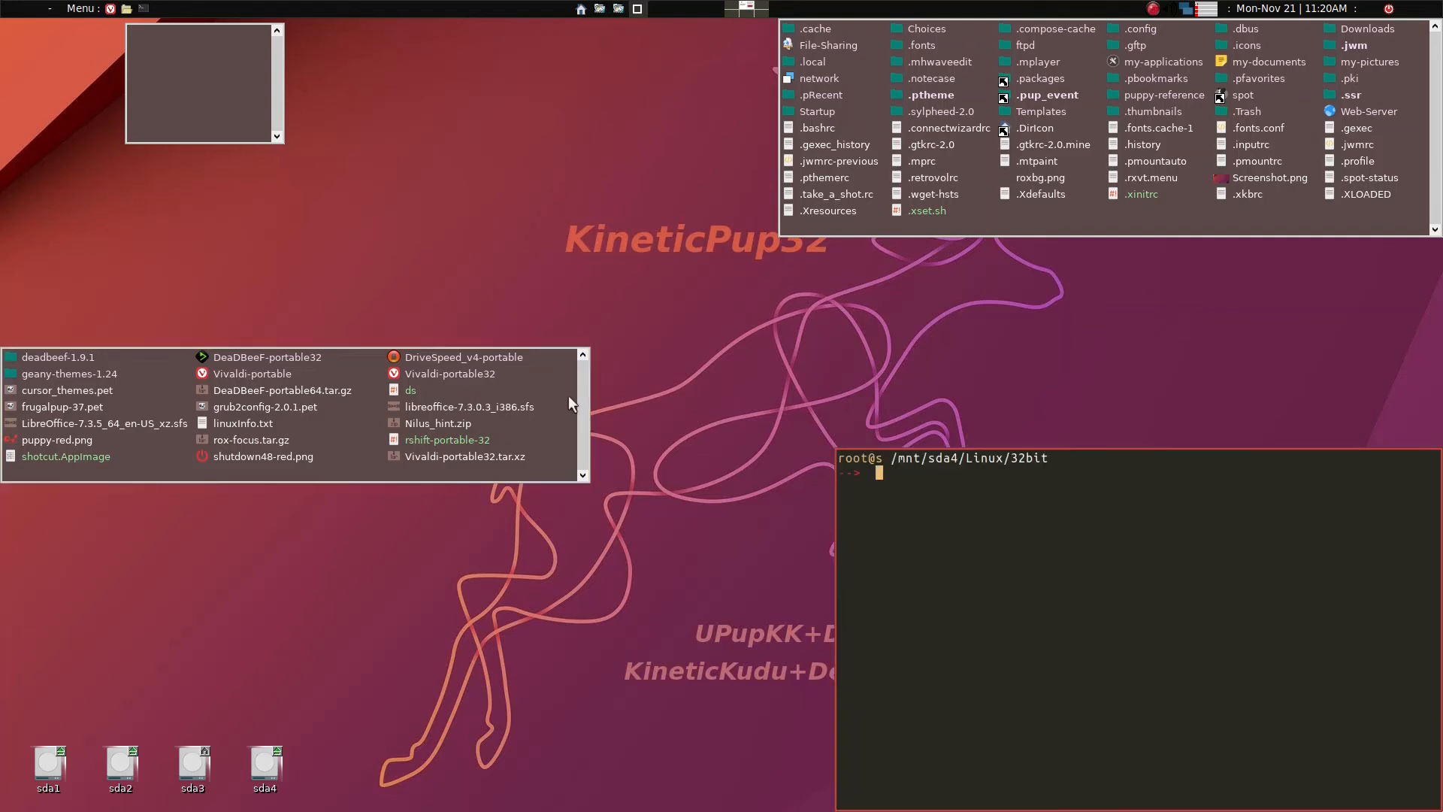
{"action": "type", "text": "cp *.png /usr/share/pixmaps/"}
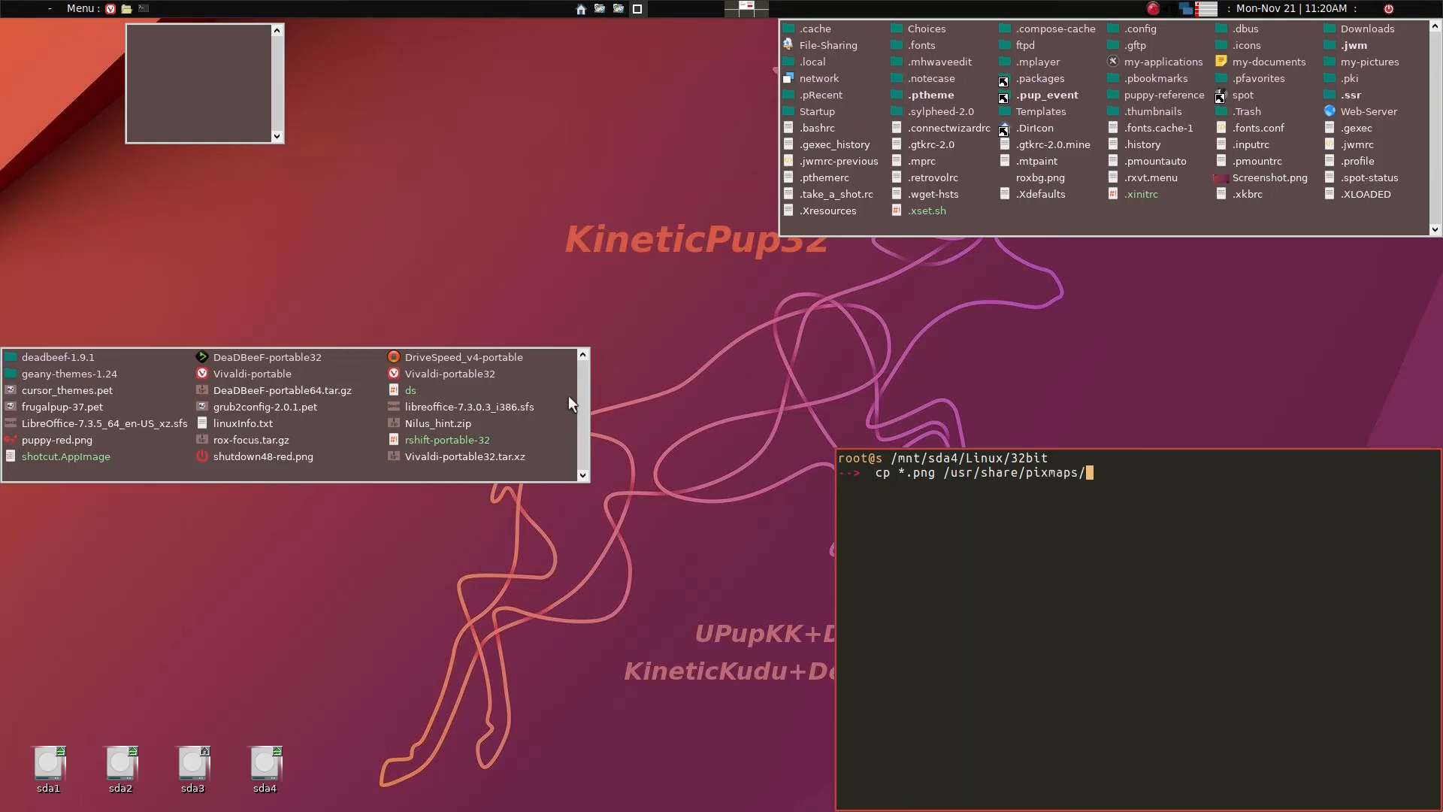
{"action": "type", "text": "puppy/"}
{"action": "key", "text": "Return"}
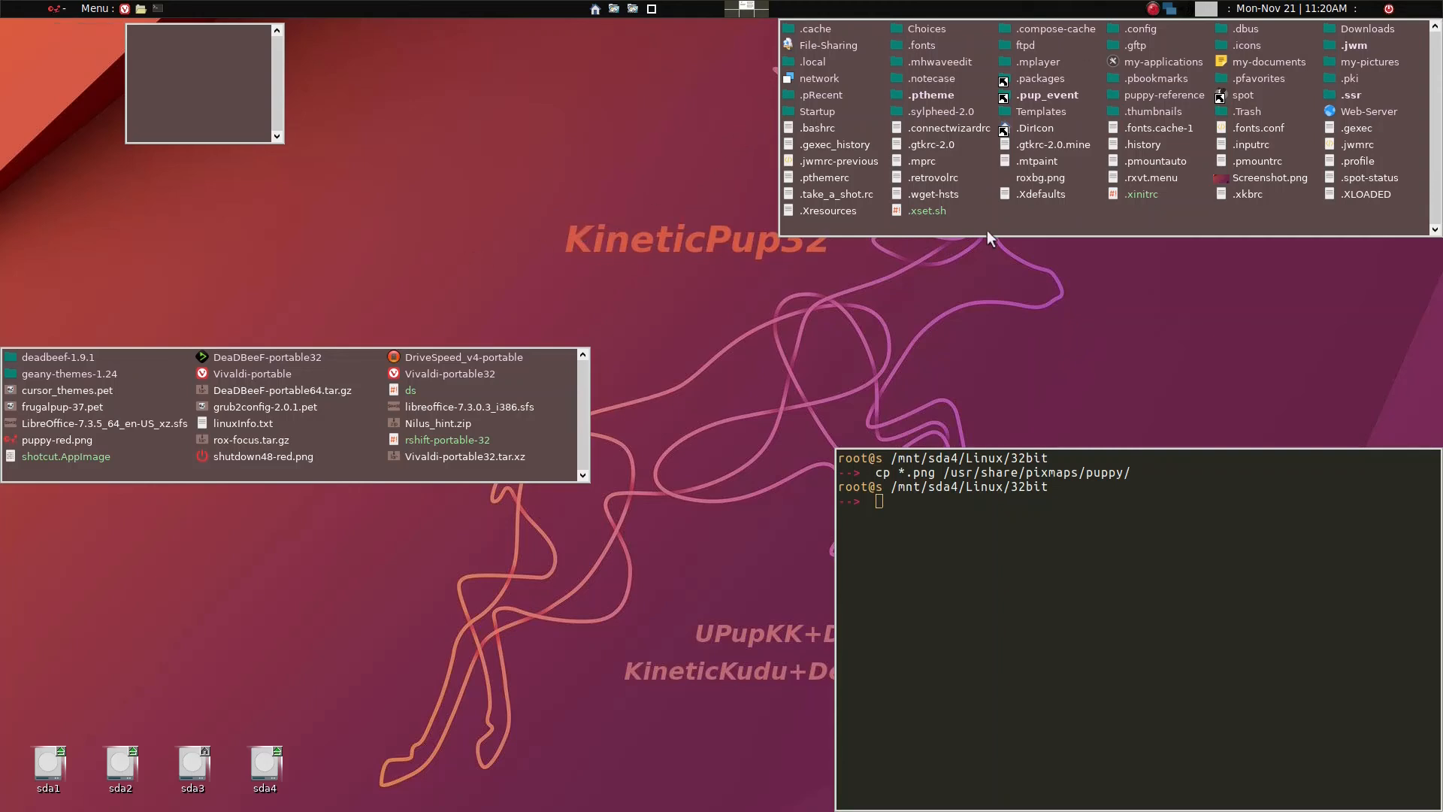
{"action": "left_click", "coordinate": [1054, 591]}
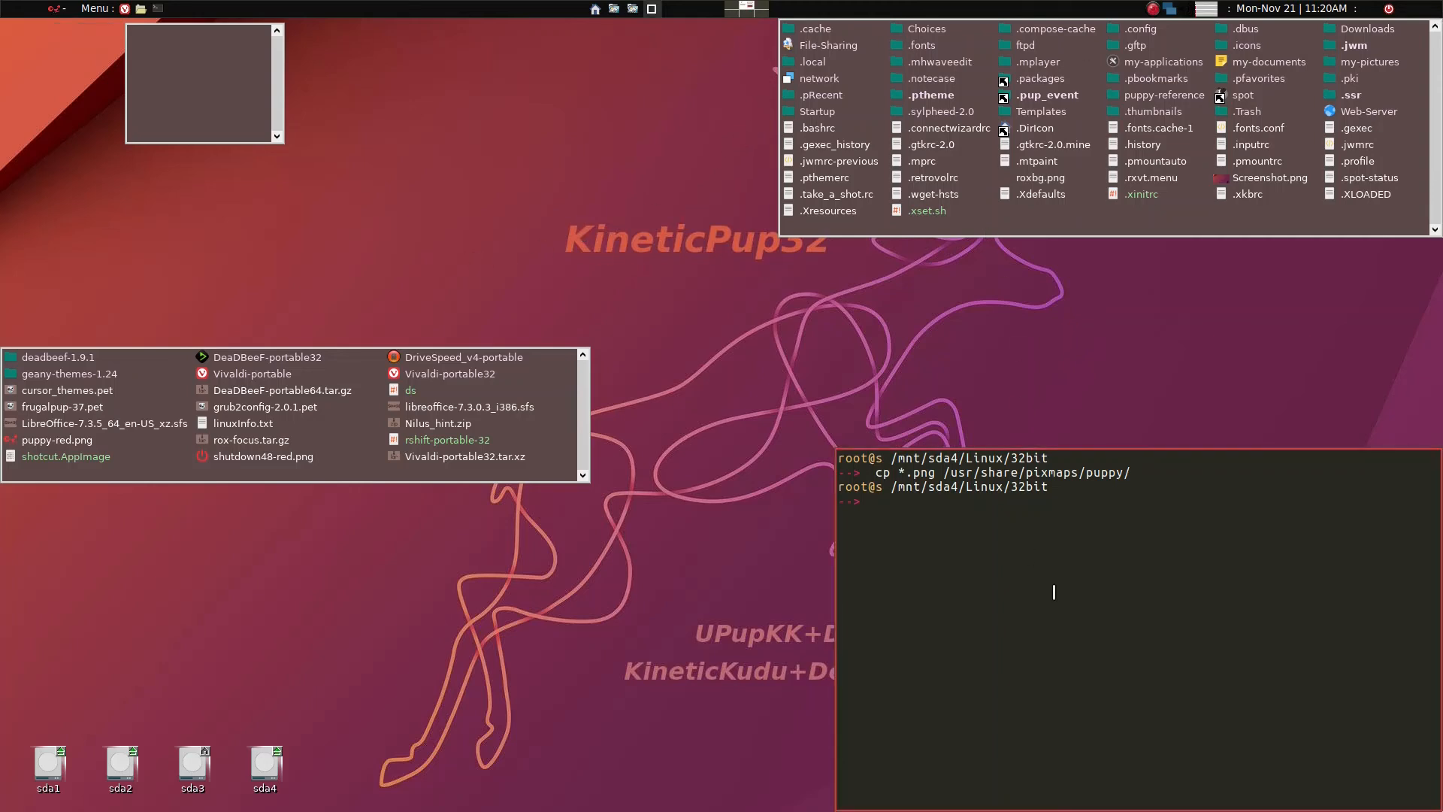
{"action": "type", "text": "x"}
{"action": "key", "text": "Return"}
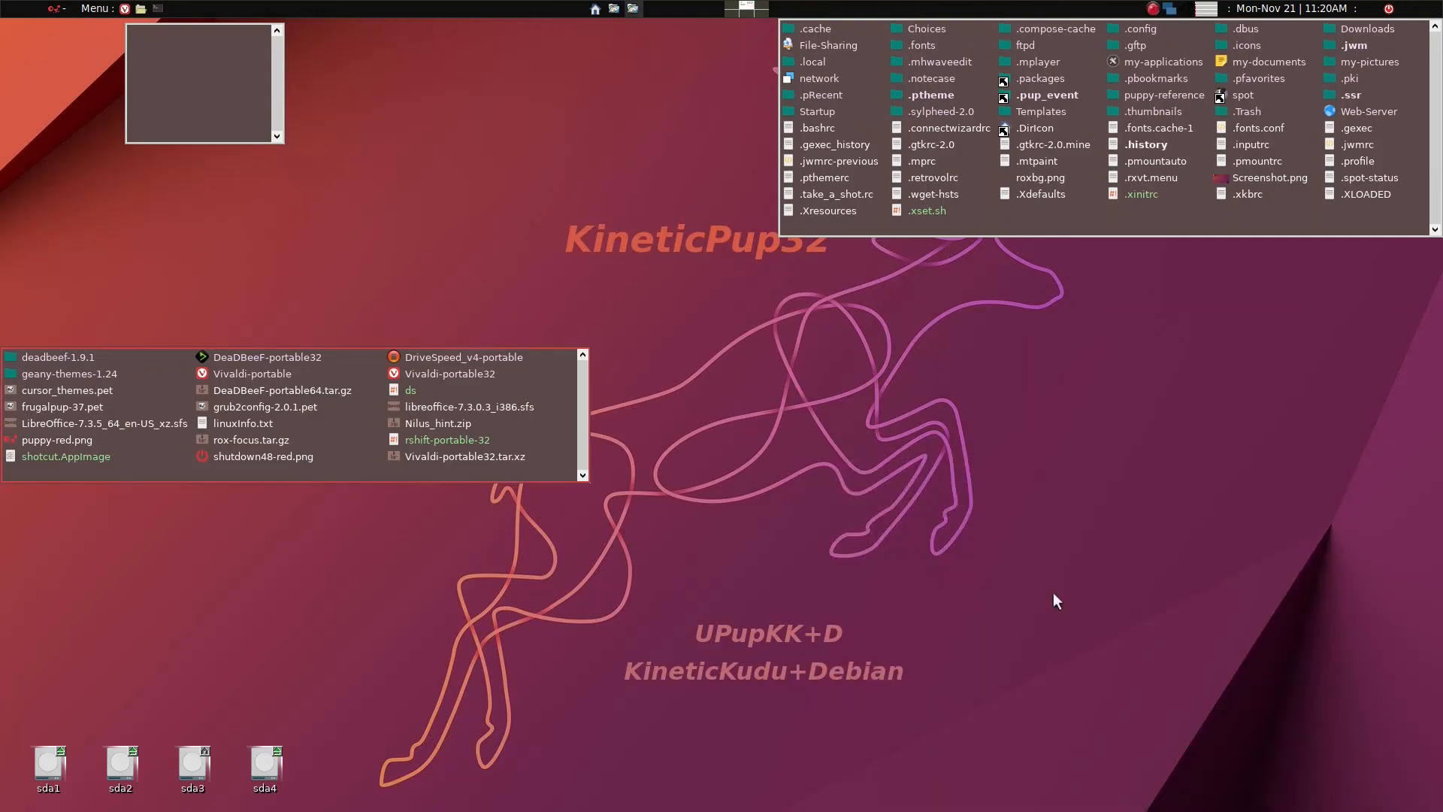
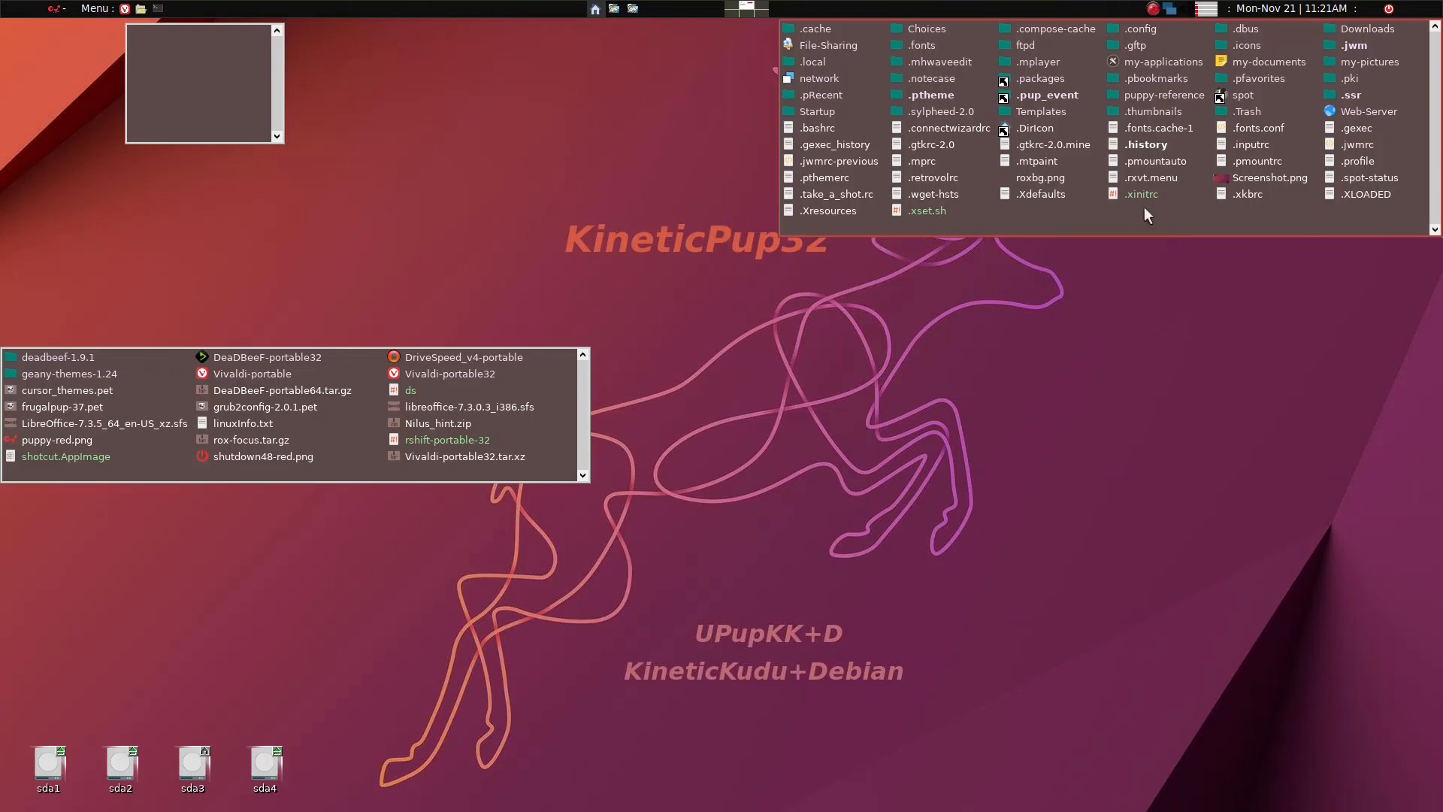
Browse to /opt in the home file window to check the portable applications, and clear the windows from view
{"action": "key", "text": "slash"}
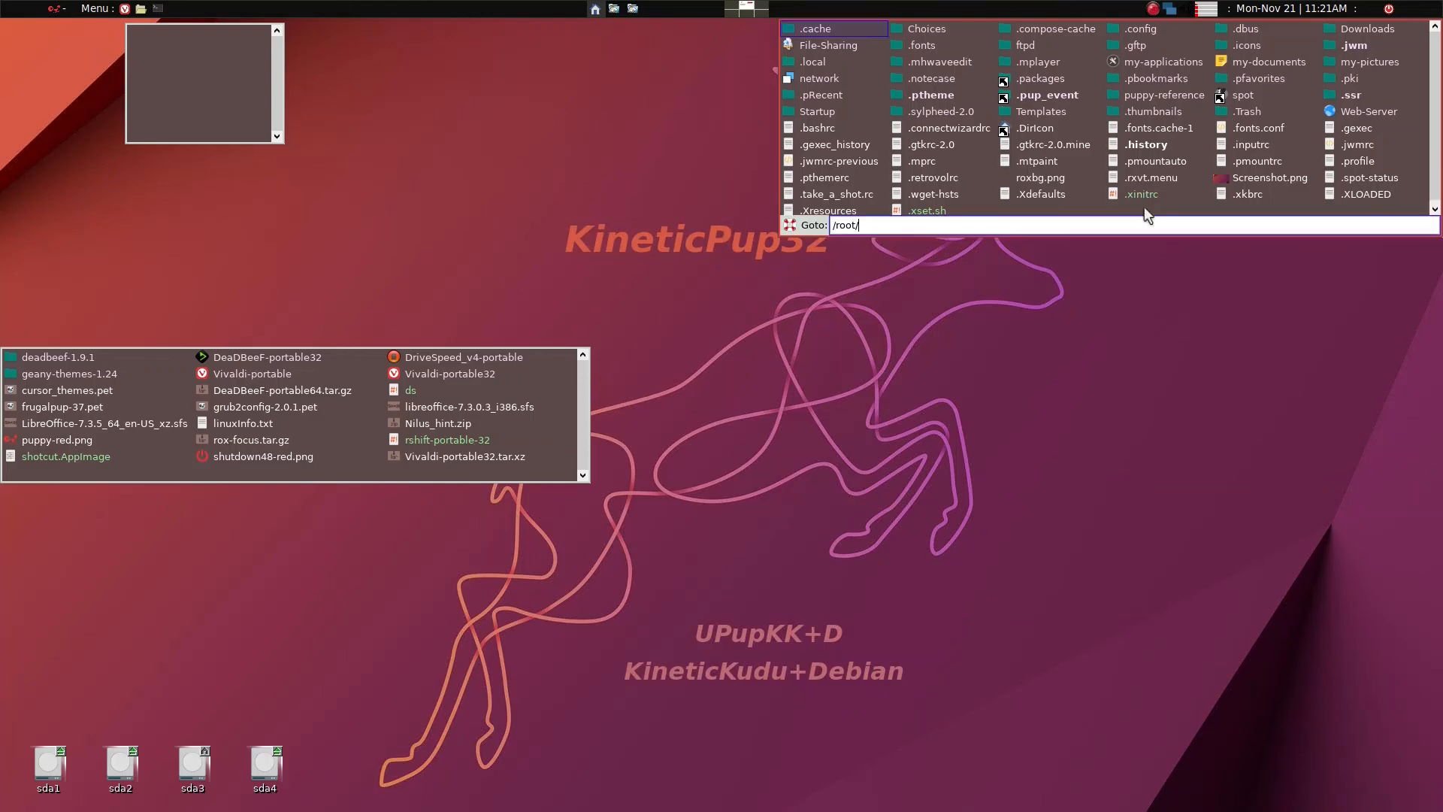
{"action": "type", "text": "opt/"}
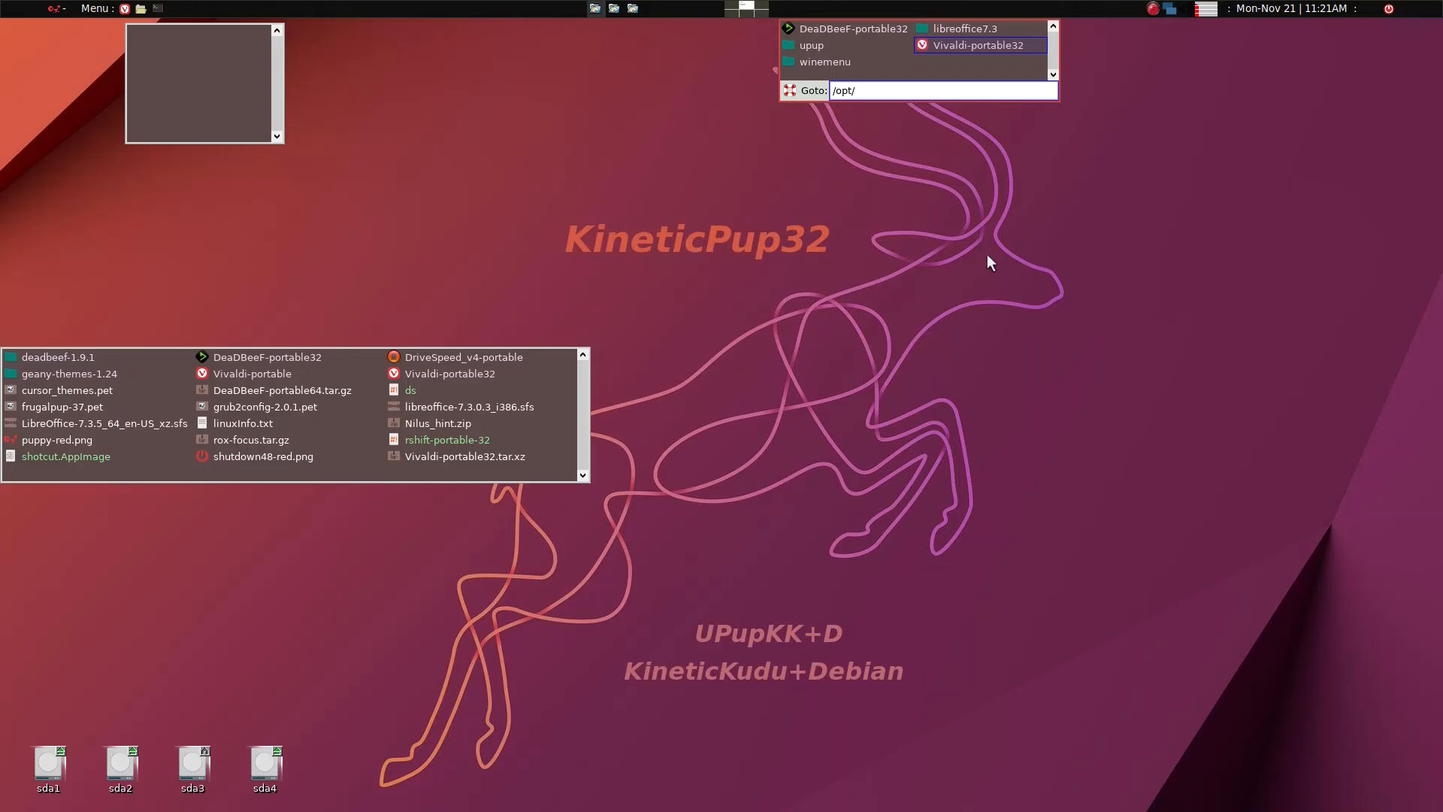
{"action": "key", "text": "super+d"}
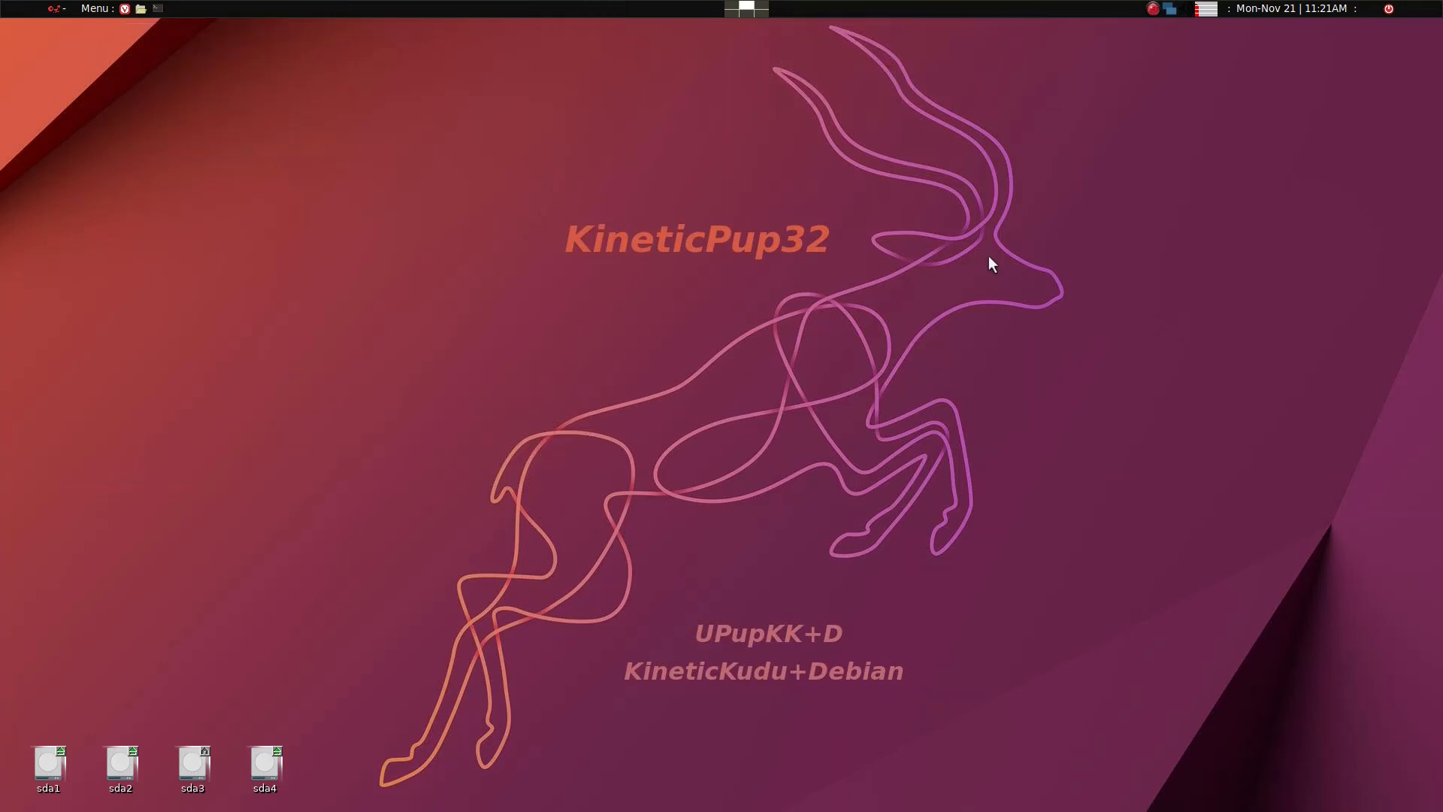
Try out DeaDBeeF on the lower workspace by playing three tracks in succession, and quit the player
{"action": "key", "text": "ctrl+alt+Left"}
{"action": "key", "text": "ctrl+alt+Down"}
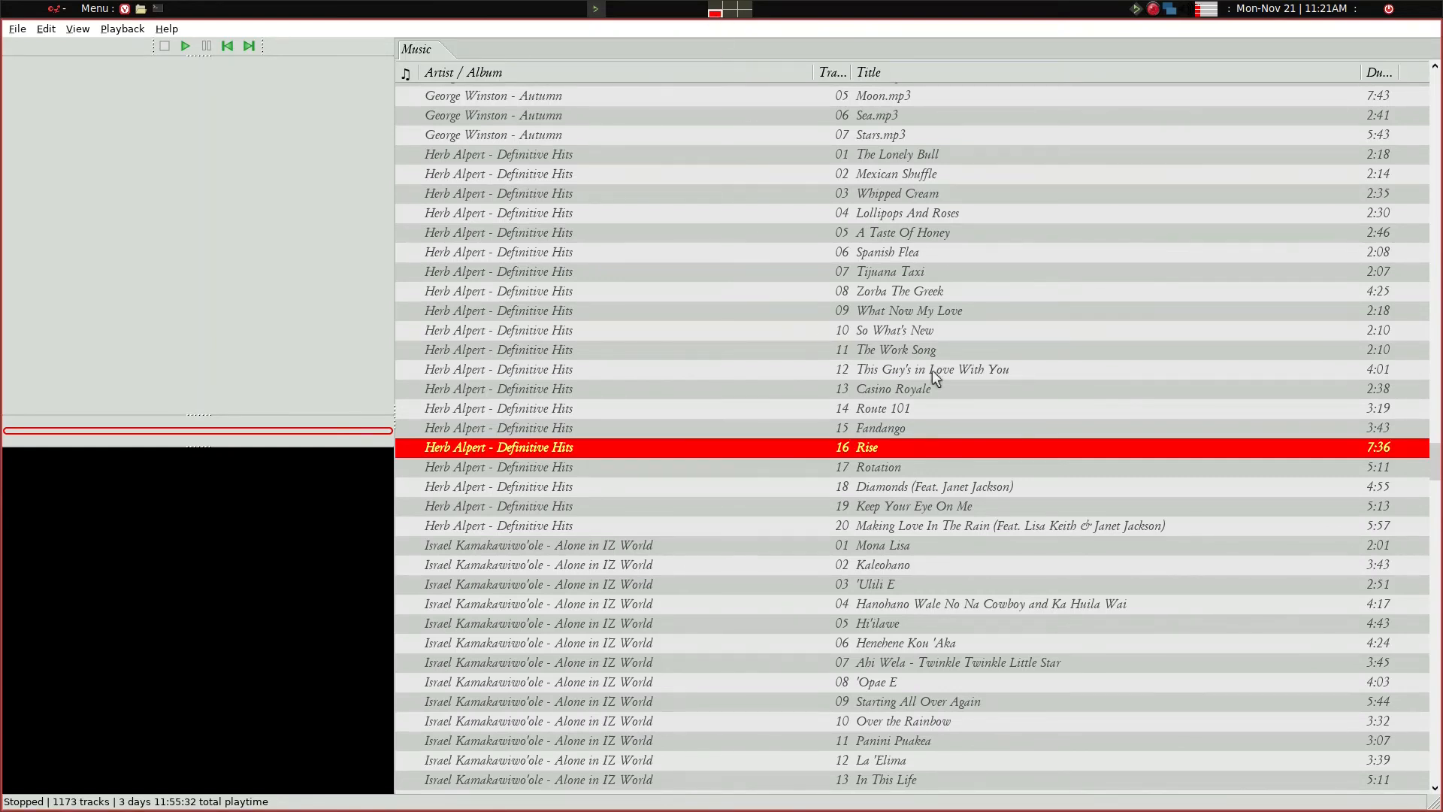
{"action": "key", "text": "n"}
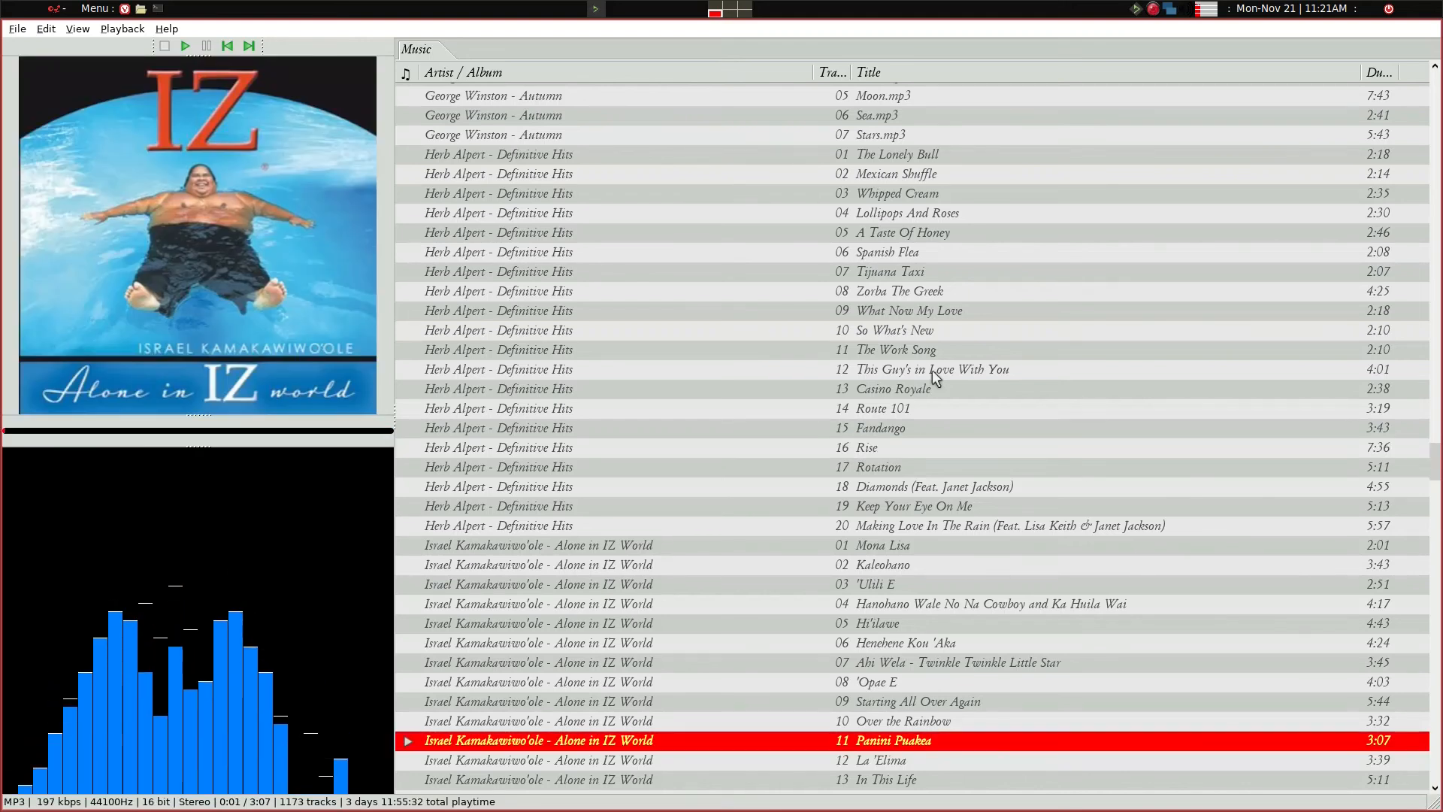
{"action": "key", "text": "n"}
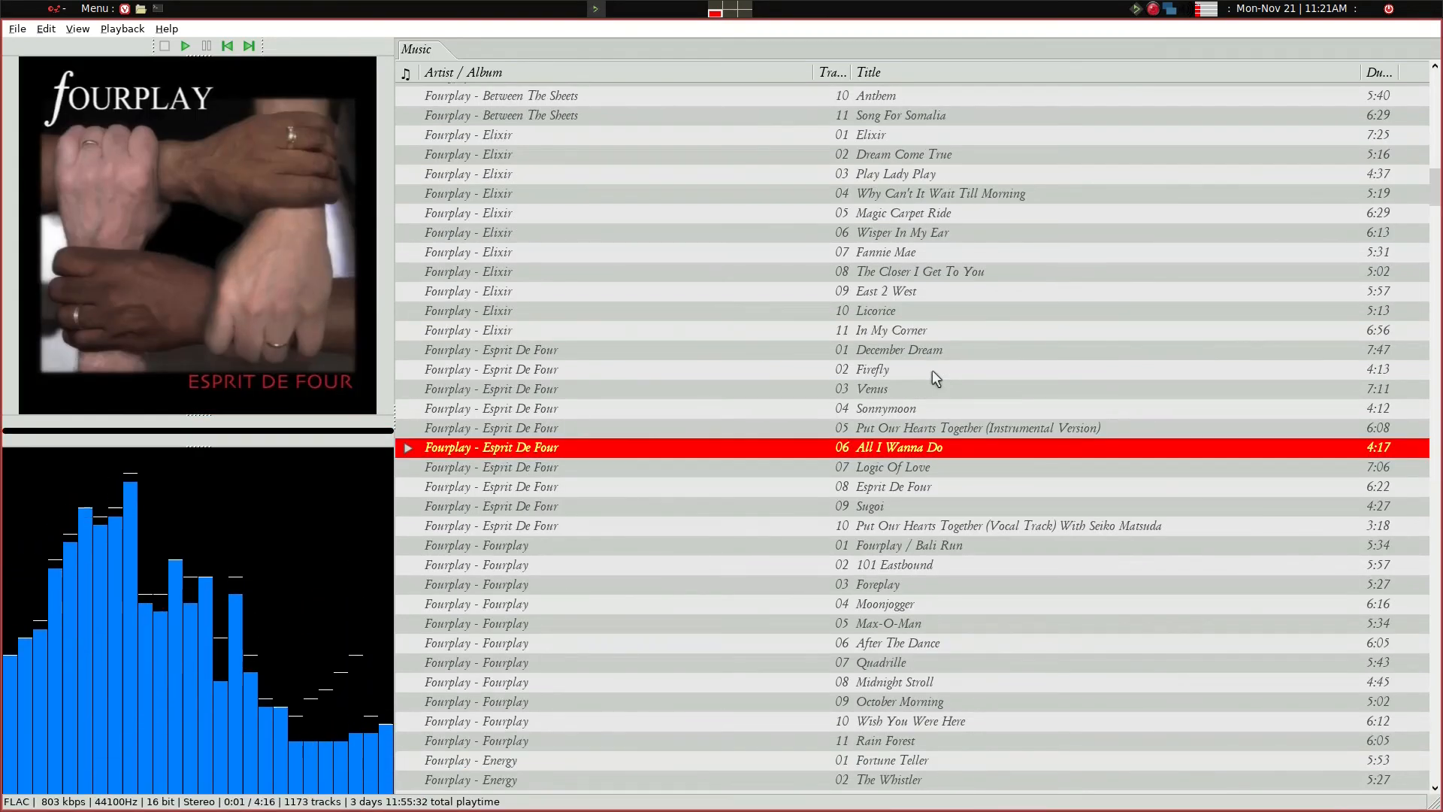
{"action": "key", "text": "n"}
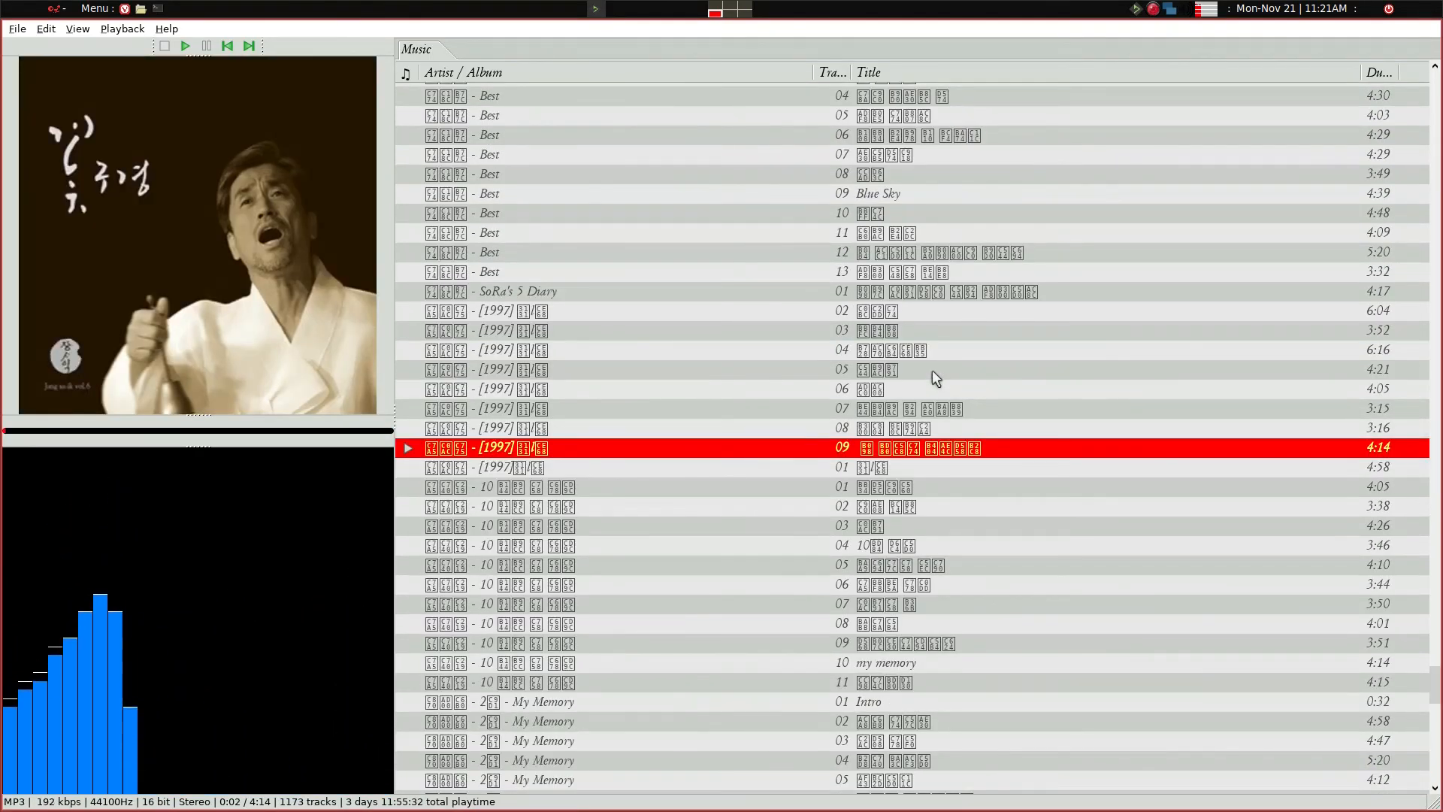
{"action": "key", "text": "ctrl+q"}
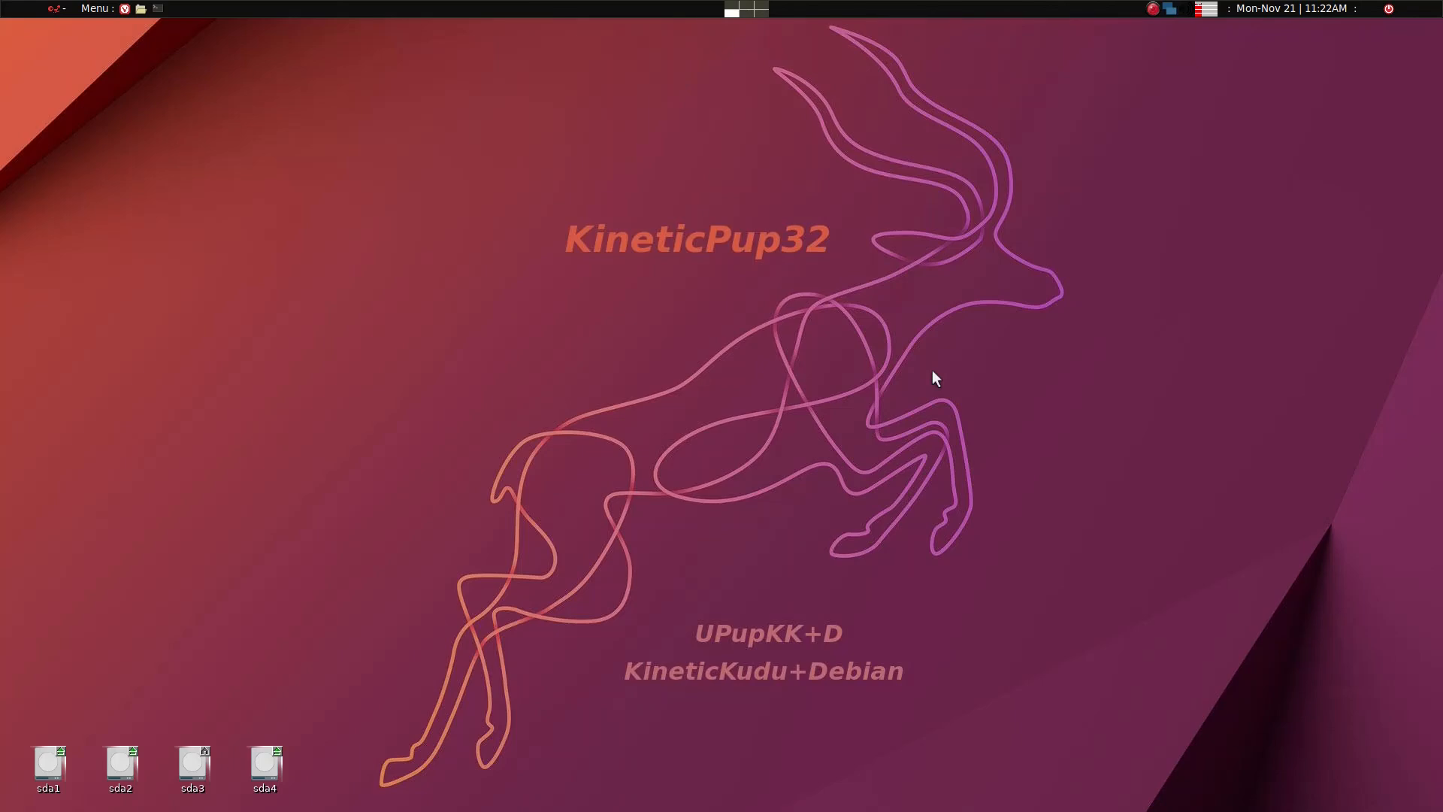
Search the whole filesystem for "baekmuk*" with find in a new terminal, and stop the search
{"action": "key", "text": "ctrl+alt+t"}
{"action": "type", "text": "find "}
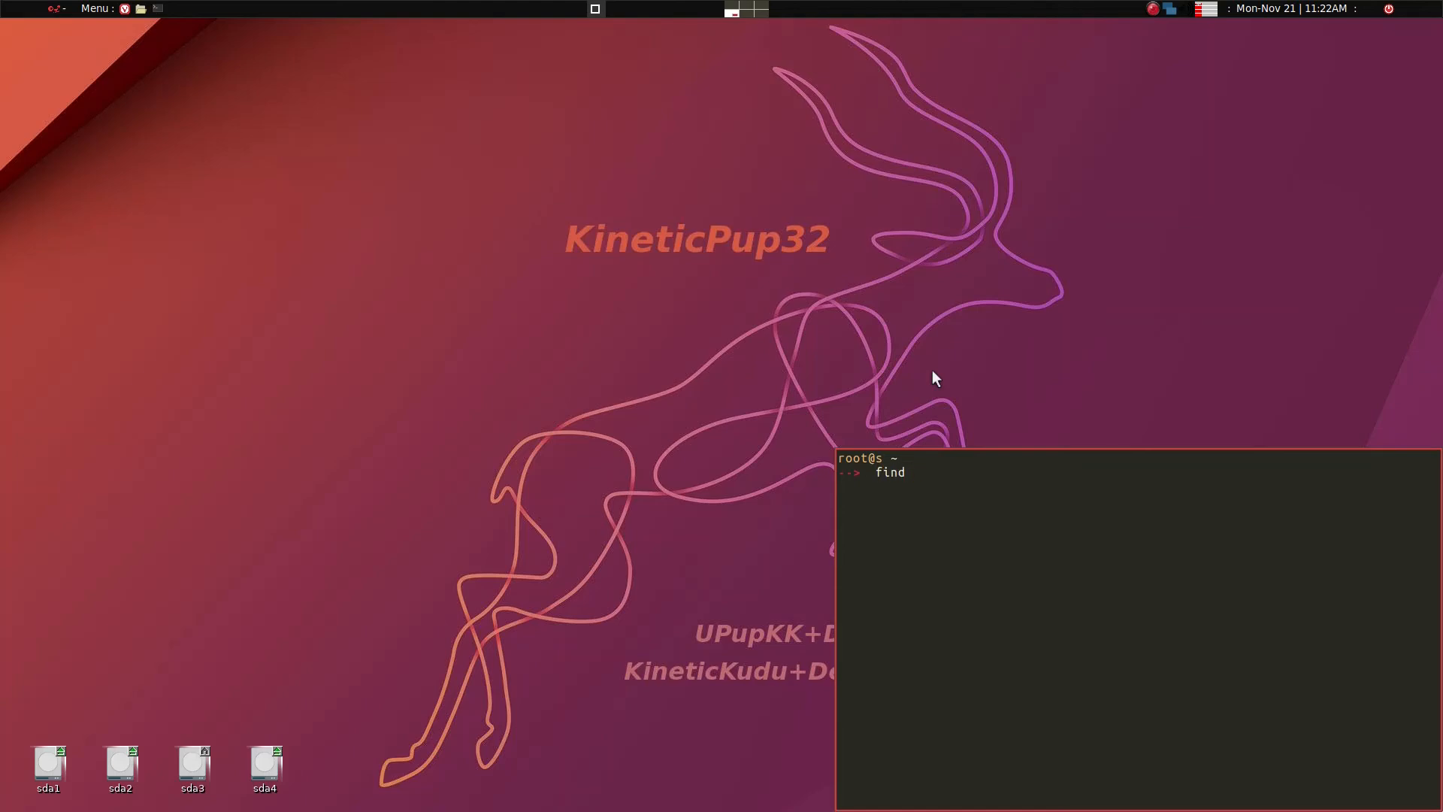
{"action": "type", "text": "/ -iname \"baekmuk*\""}
{"action": "key", "text": "Return"}
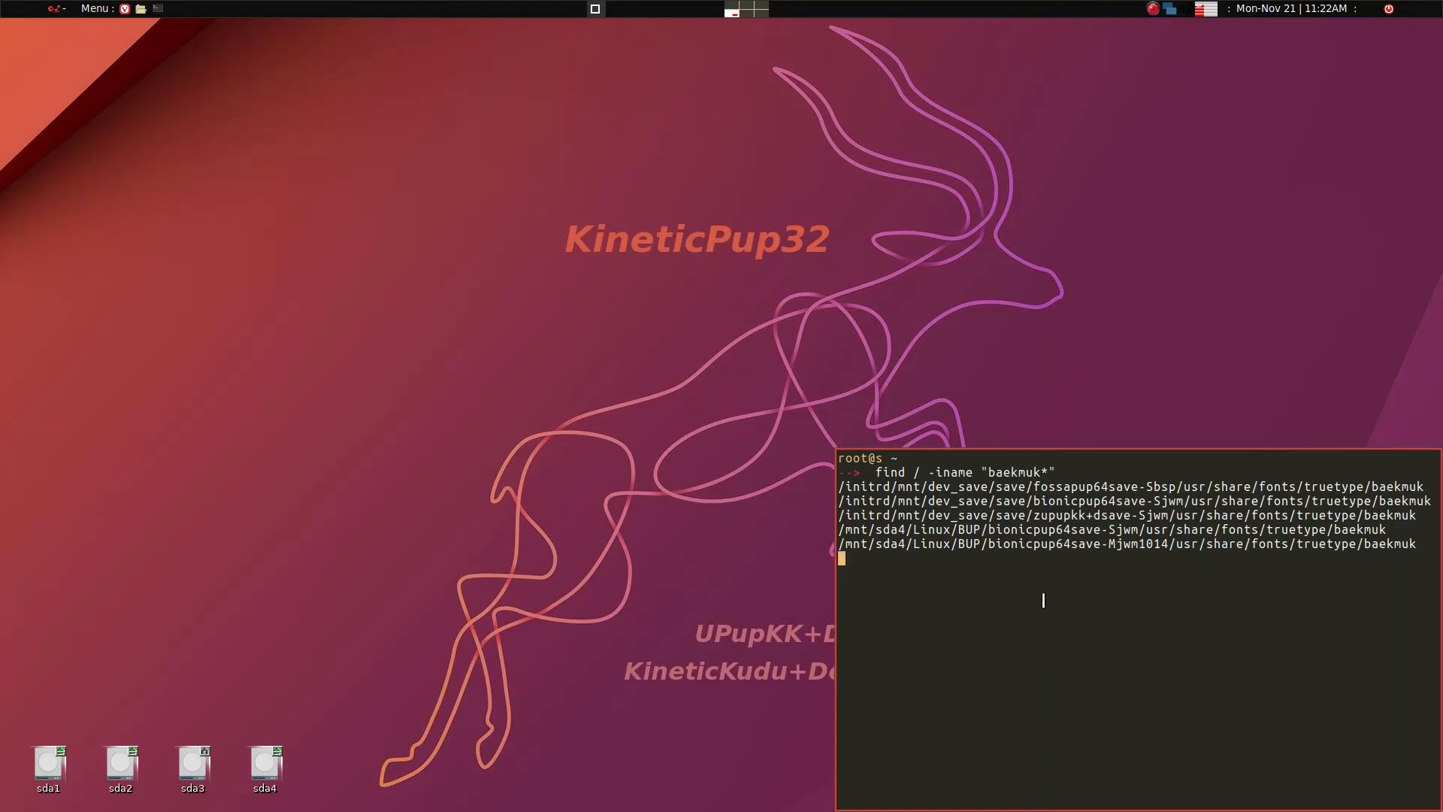
{"action": "key", "text": "ctrl+c"}
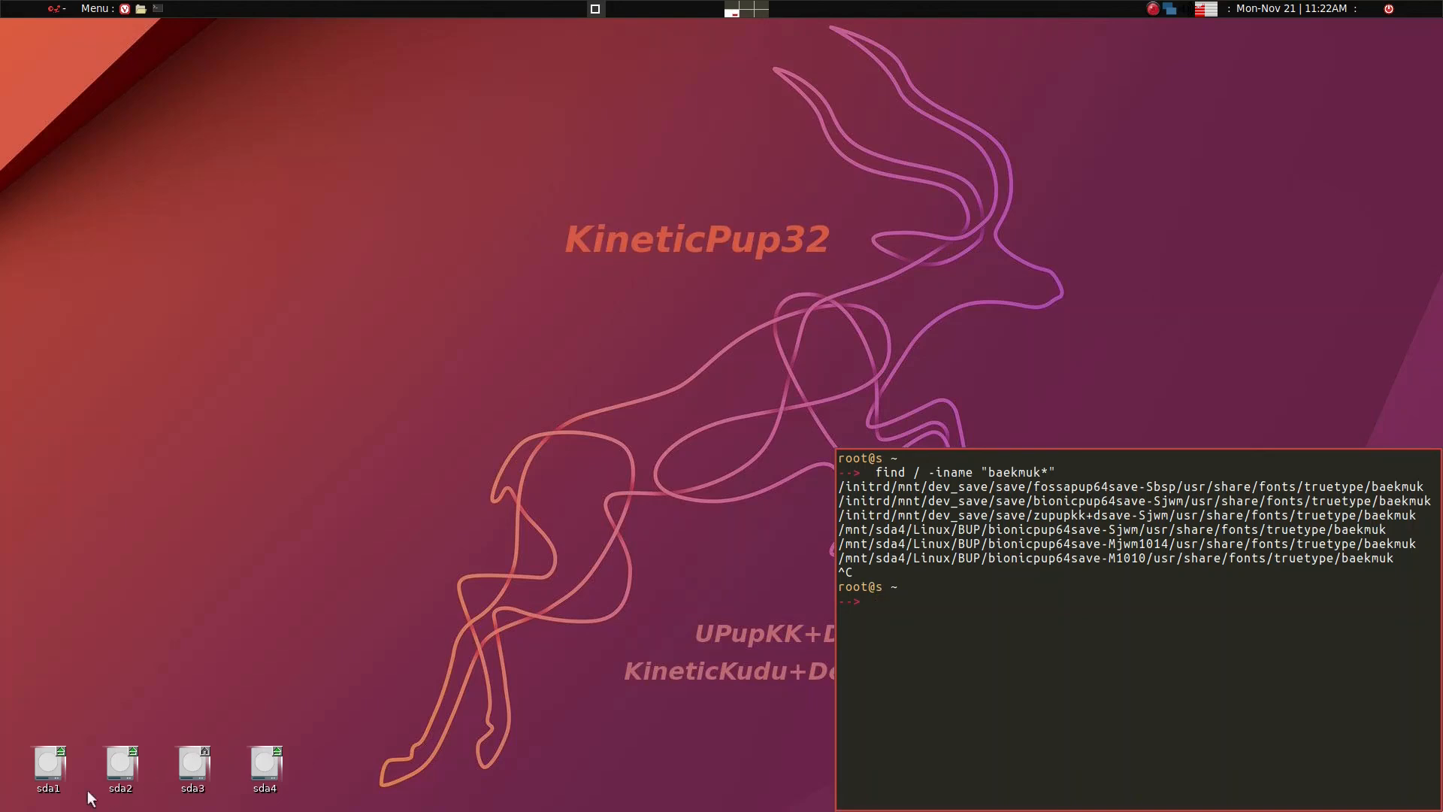
Open the save/fossapup64save-Sbsp/usr/share/fonts/truetype folder on the sda3 drive
{"action": "mouse_move", "coordinate": [194, 775]}
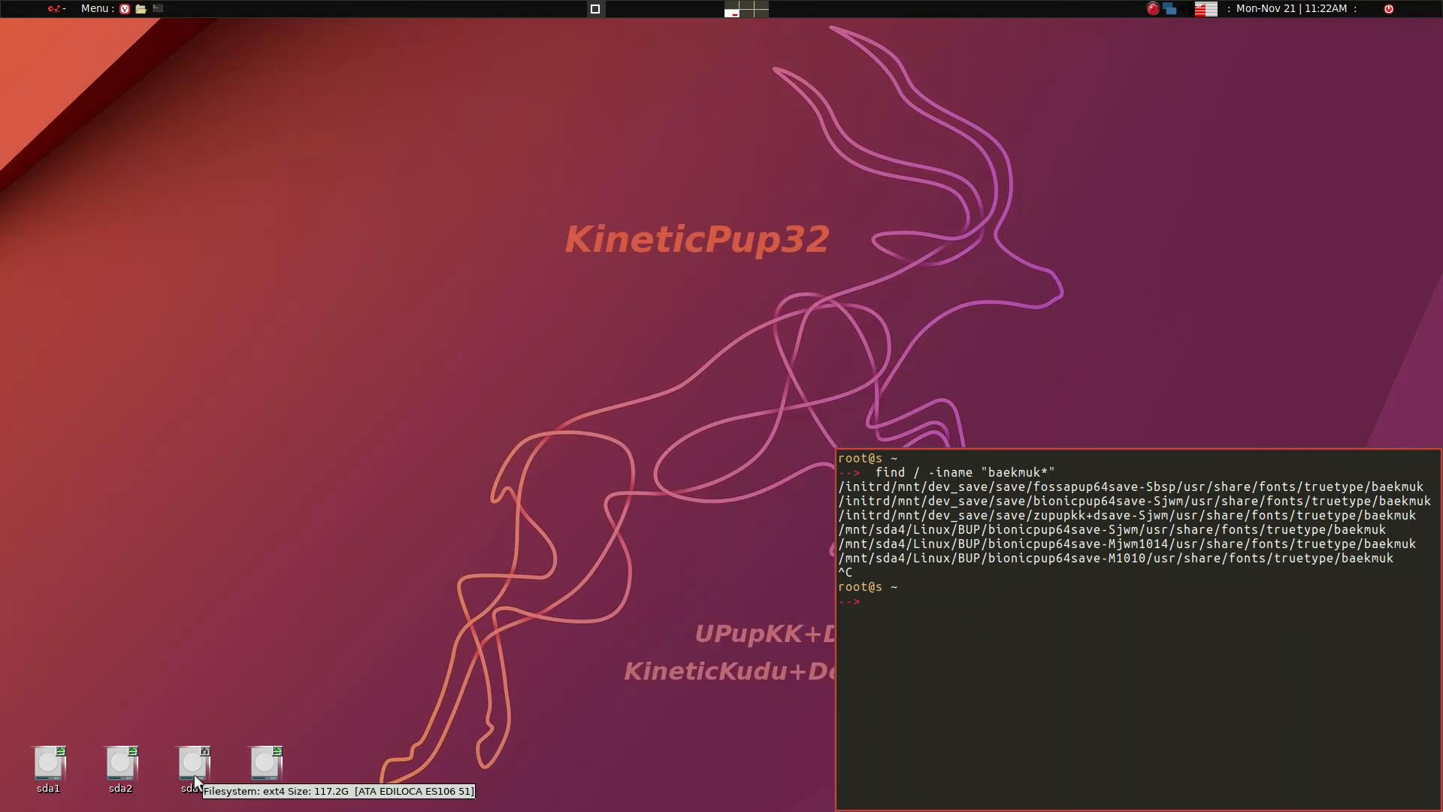
{"action": "mouse_move", "coordinate": [115, 762]}
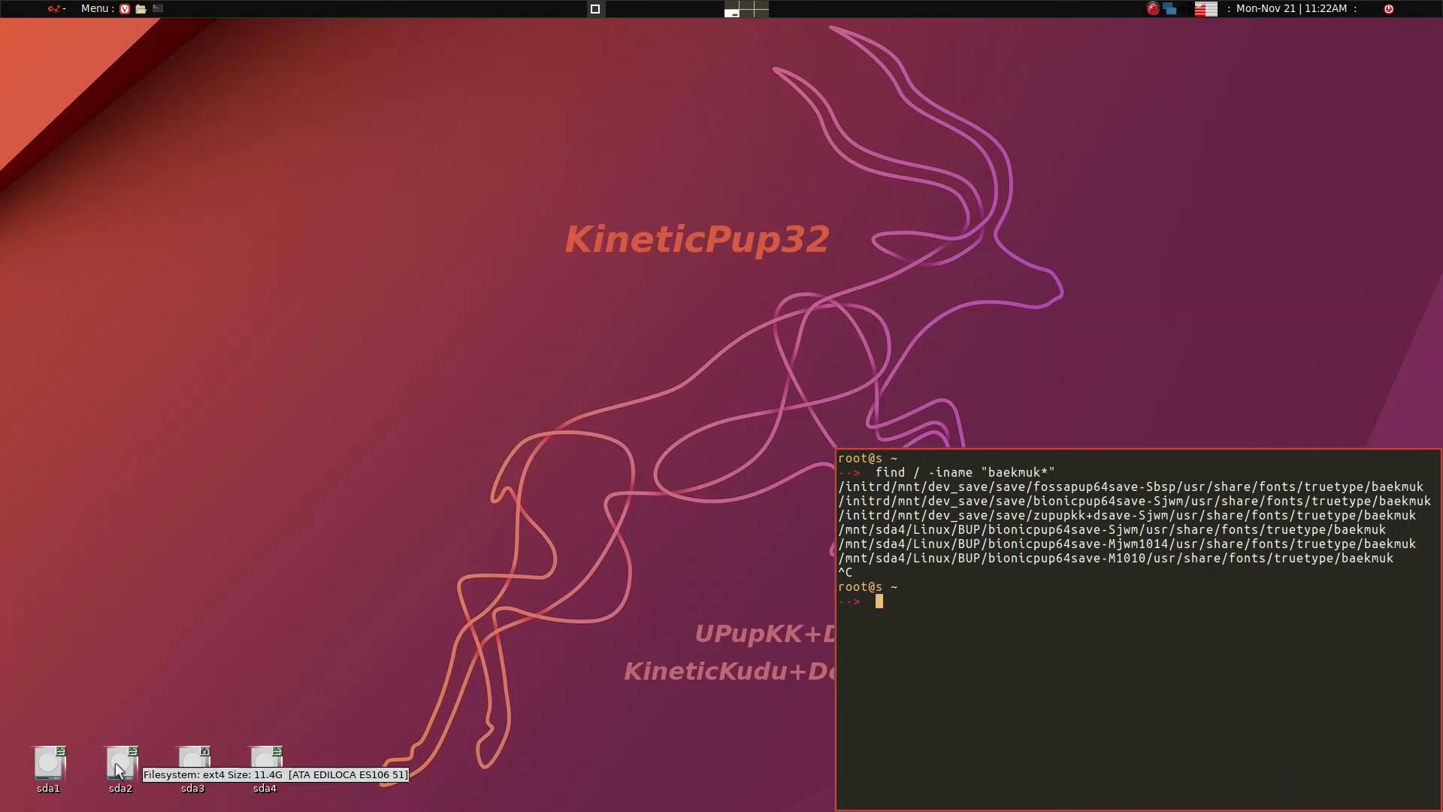
{"action": "left_click", "coordinate": [201, 759]}
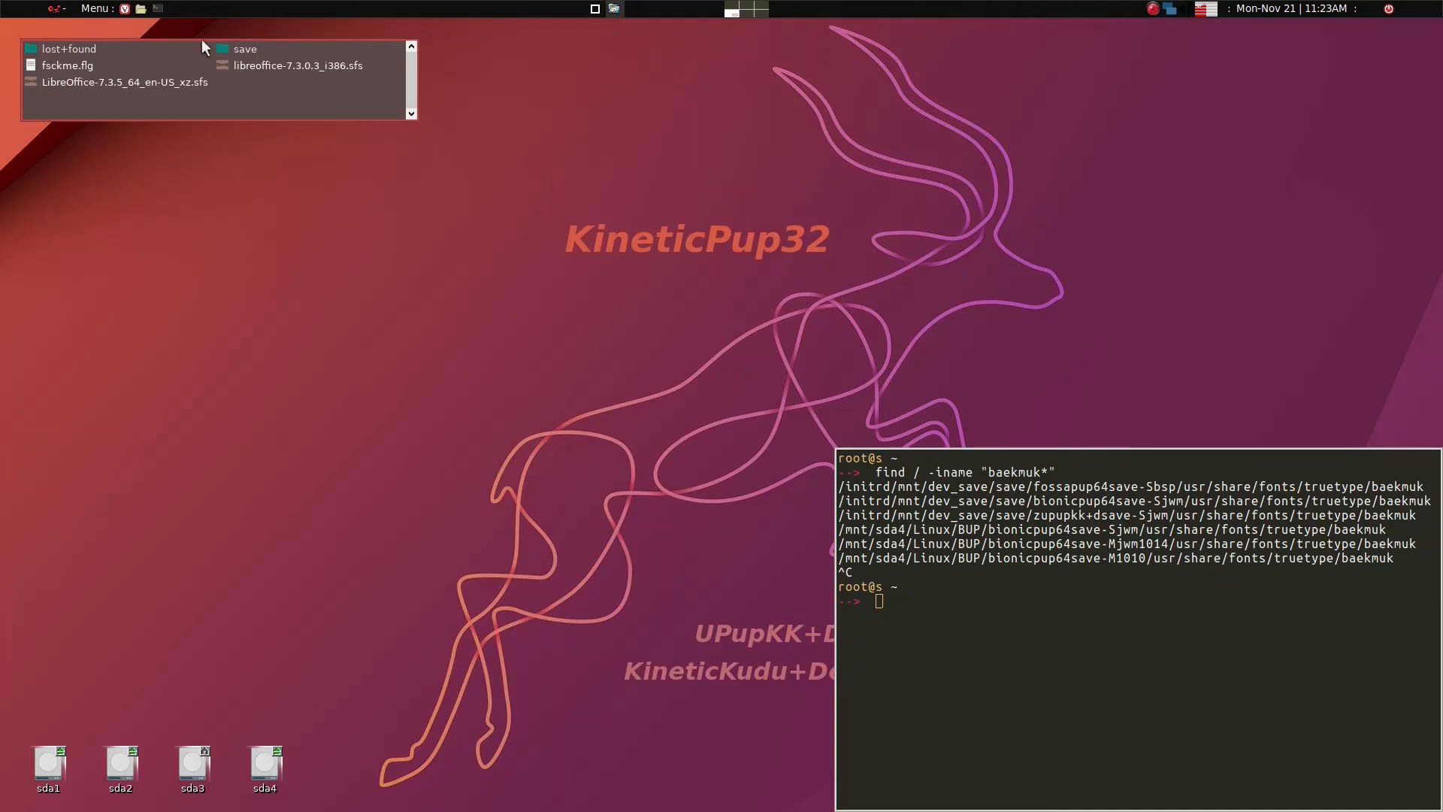
{"action": "left_click", "coordinate": [224, 48]}
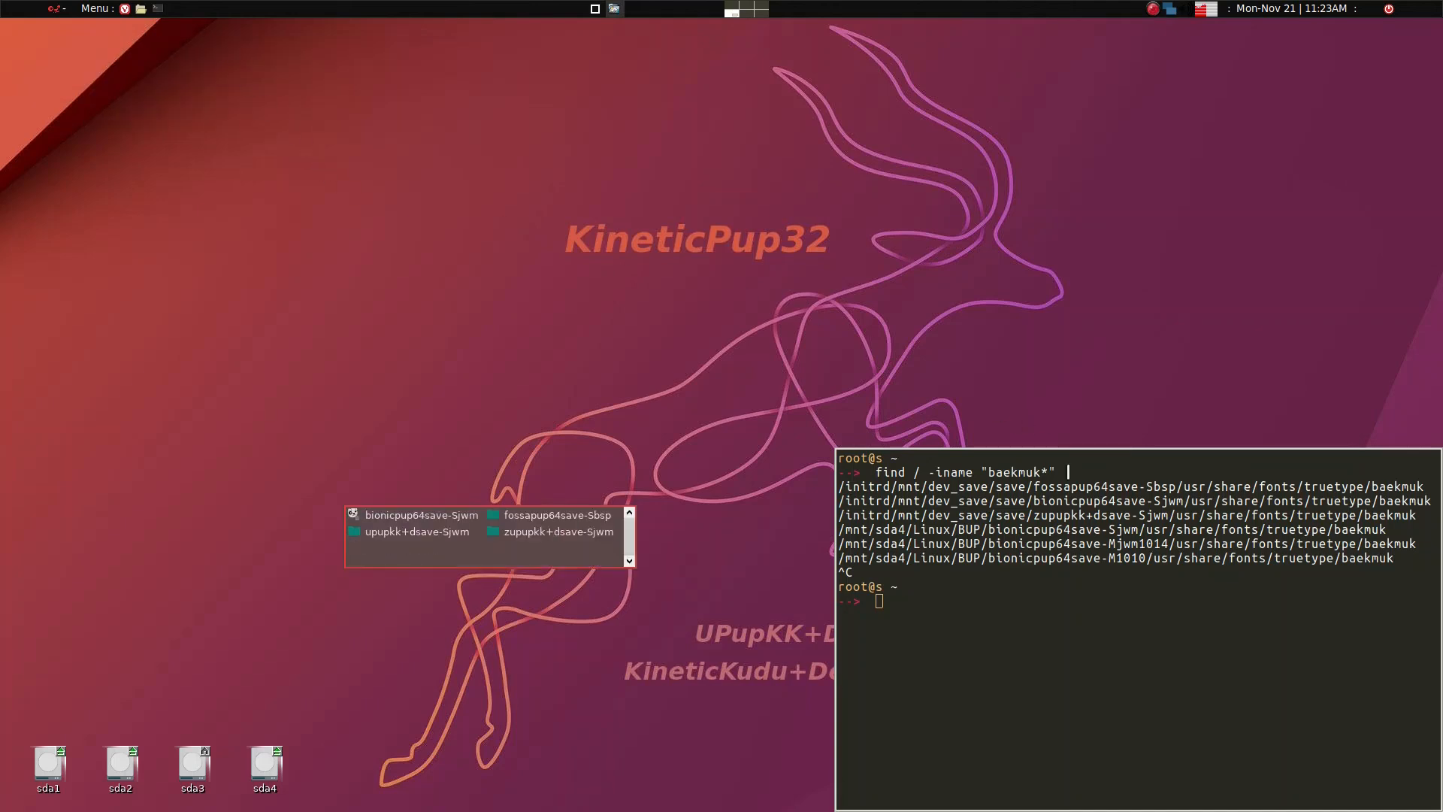
{"action": "left_click", "coordinate": [511, 519]}
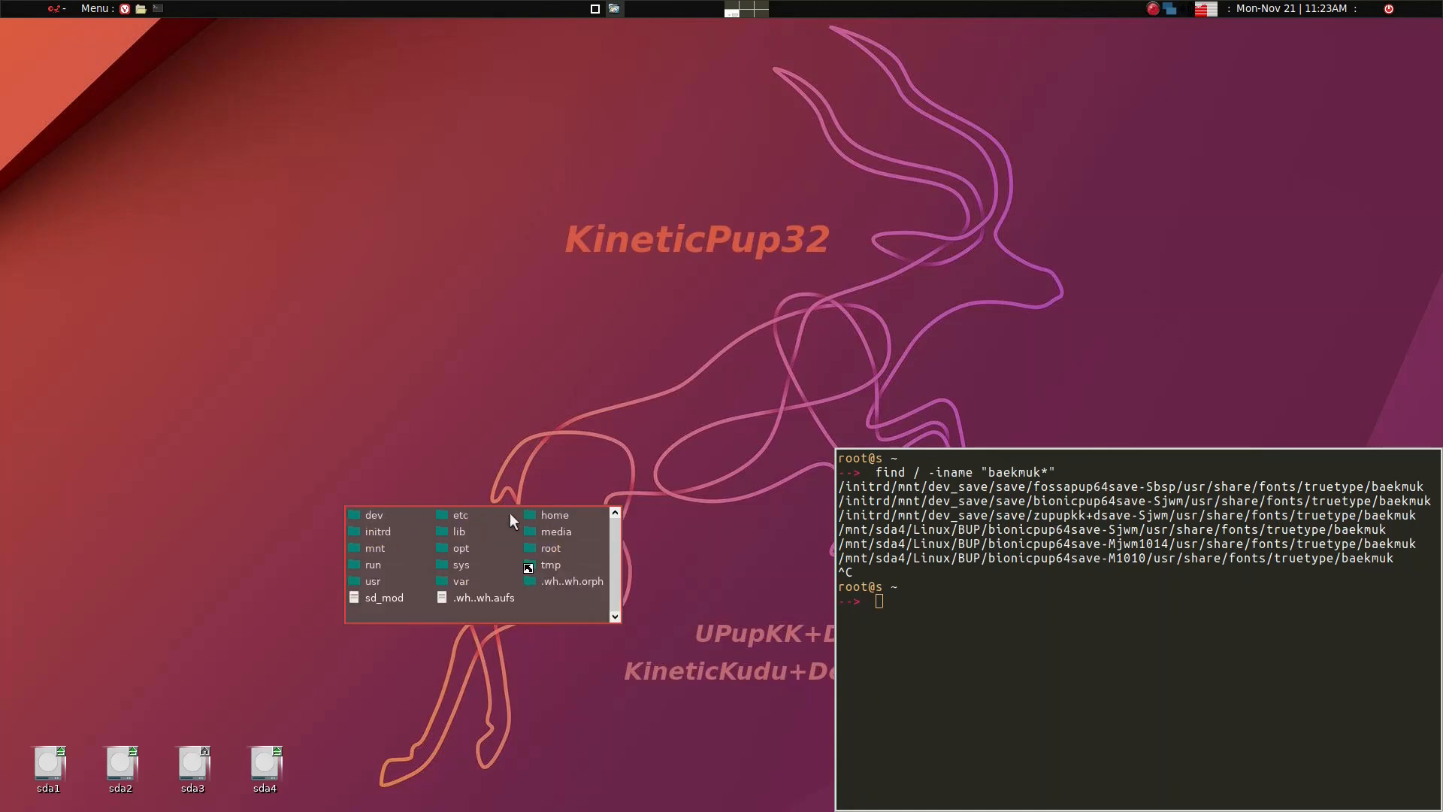
{"action": "left_click", "coordinate": [371, 582]}
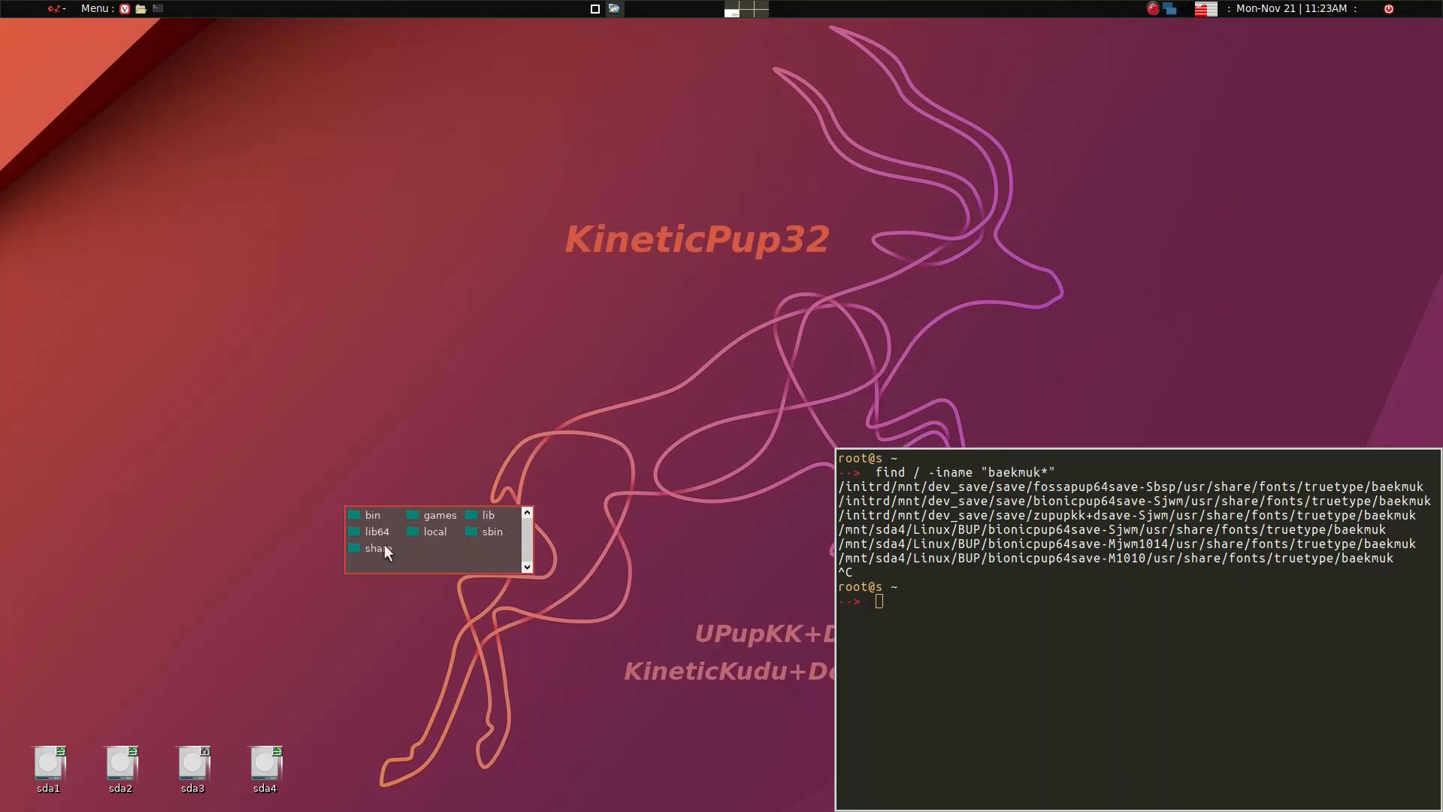
{"action": "left_click", "coordinate": [385, 547]}
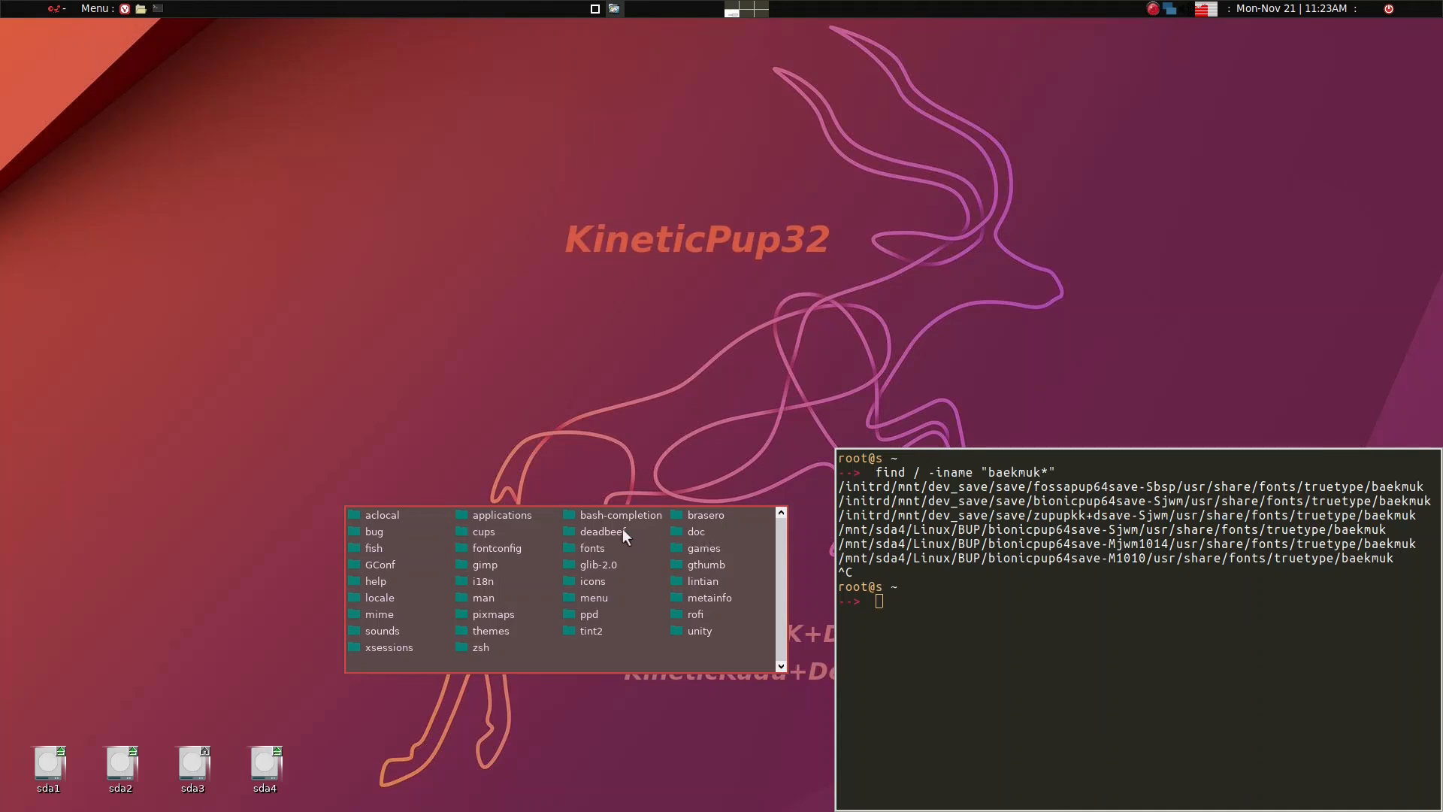
{"action": "left_click", "coordinate": [584, 546]}
{"action": "left_click", "coordinate": [433, 517]}
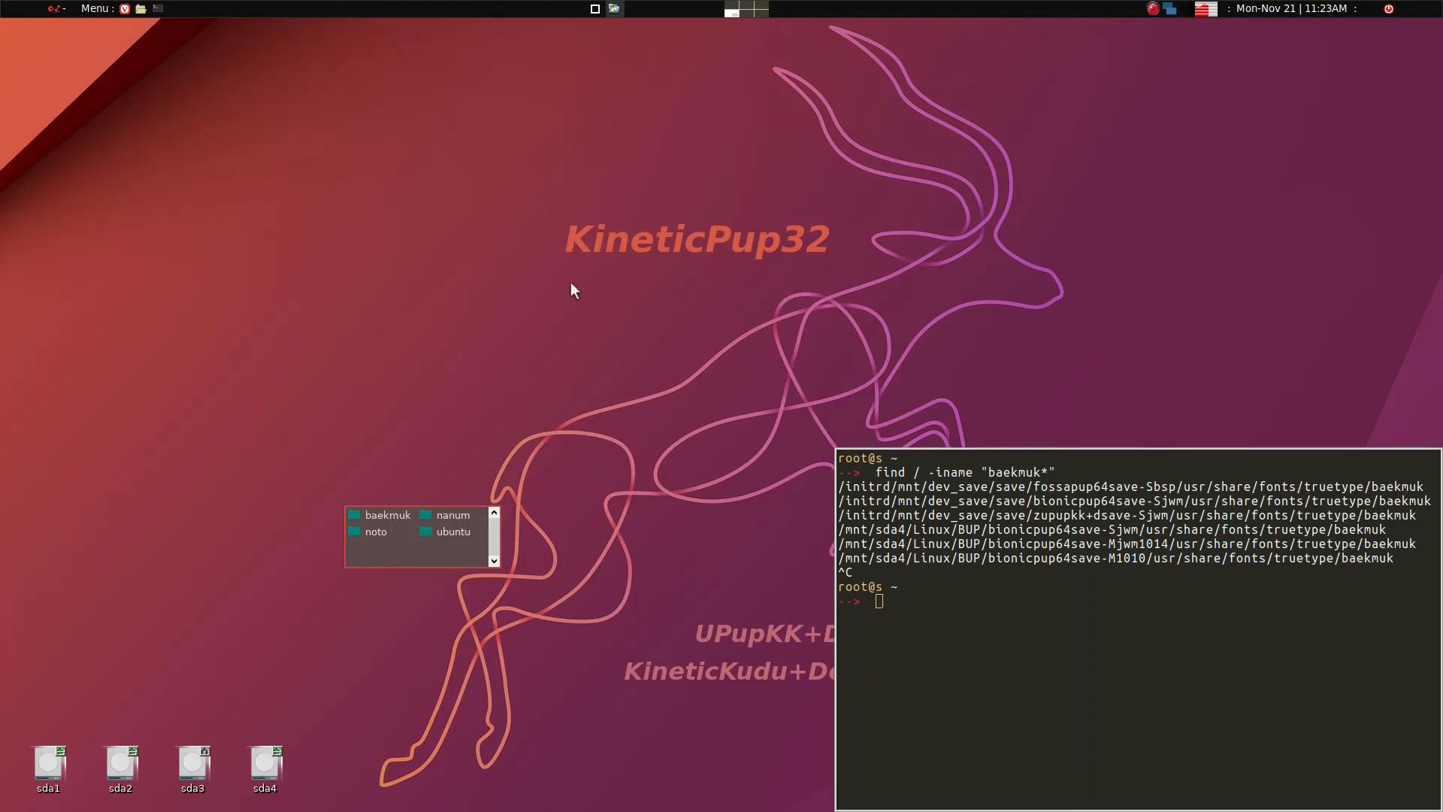
Open /usr/share/fonts/truetype in a new file window and copy the saved baekmuk, nanum and noto font folders into it
{"action": "key", "text": "super+e"}
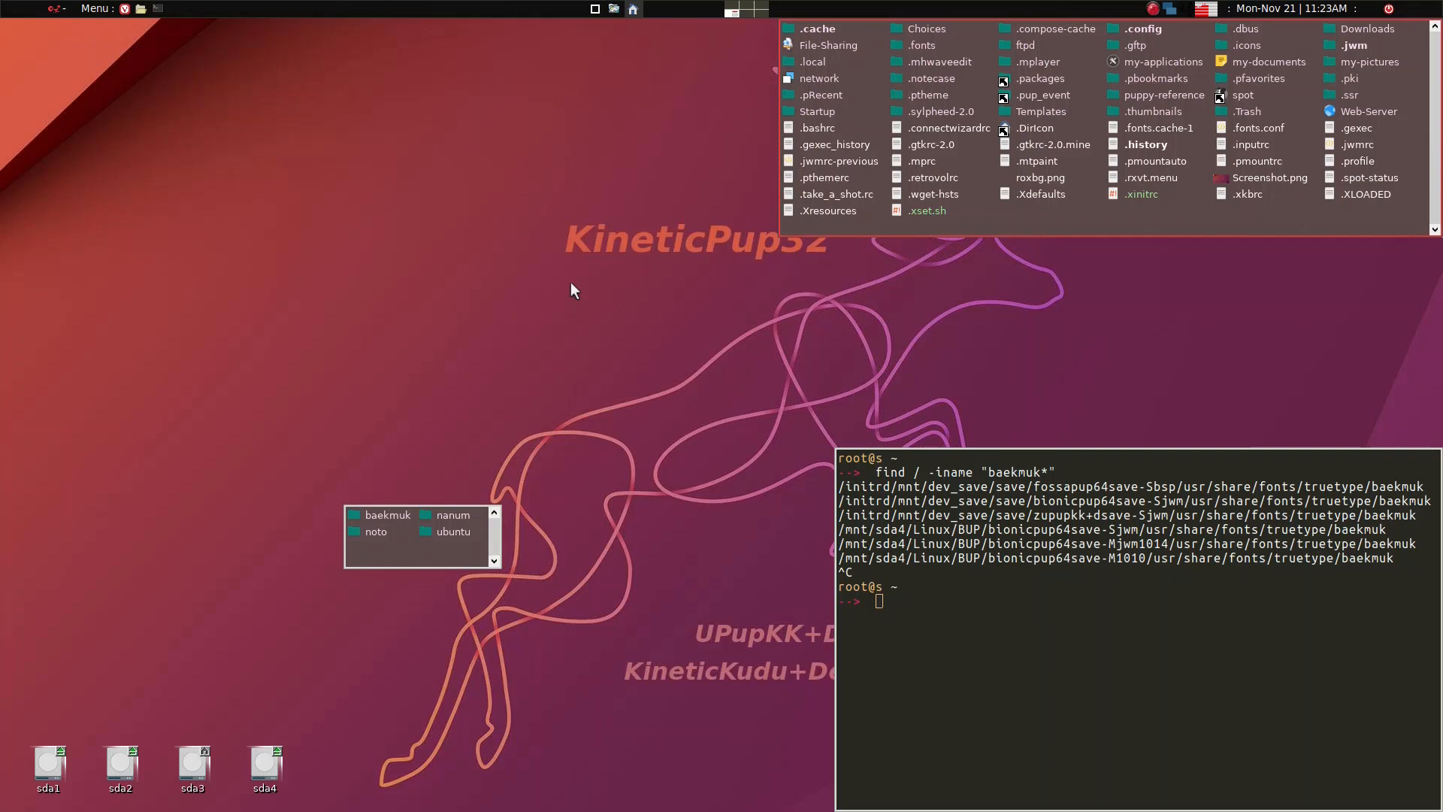
{"action": "key", "text": "BackSpace"}
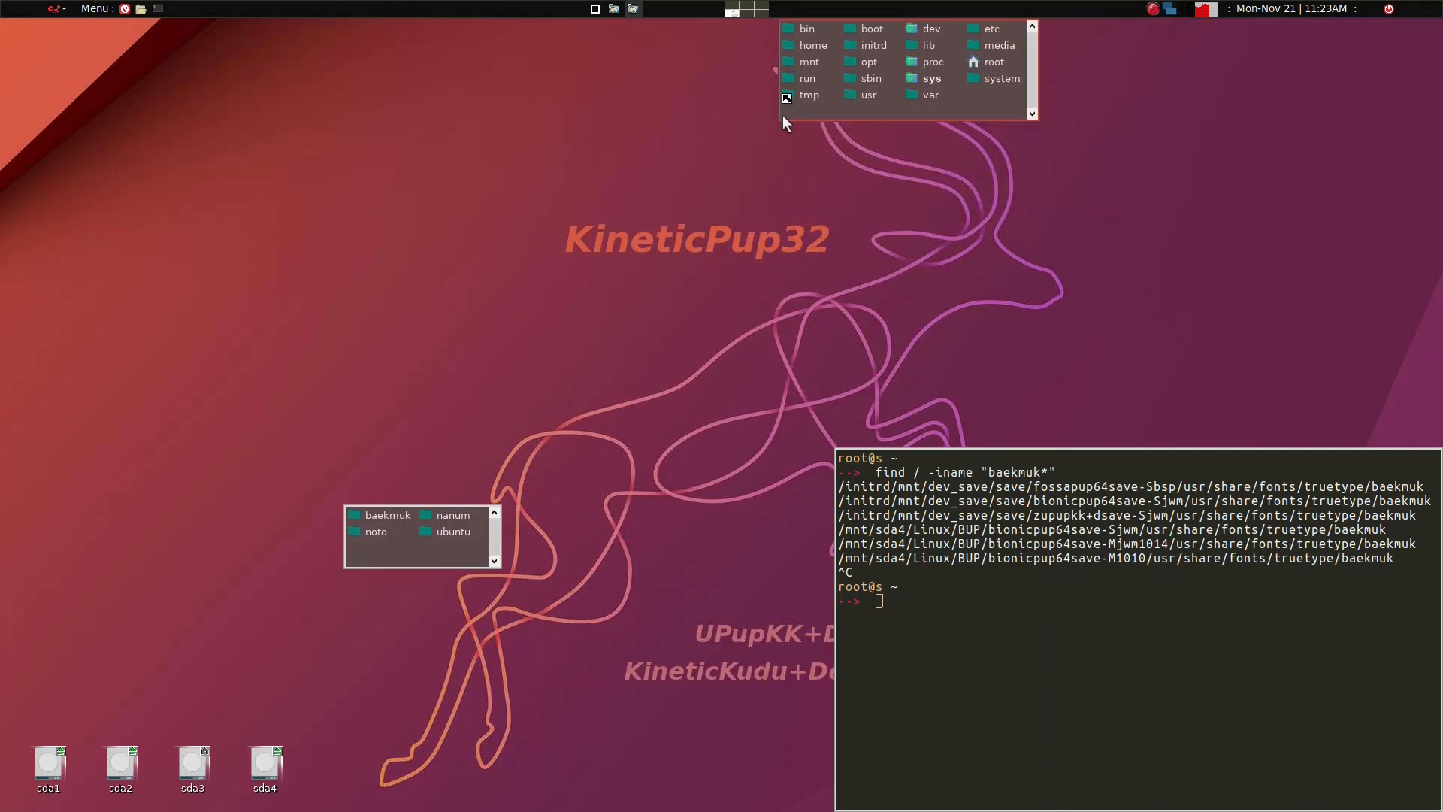
{"action": "key", "text": "slash"}
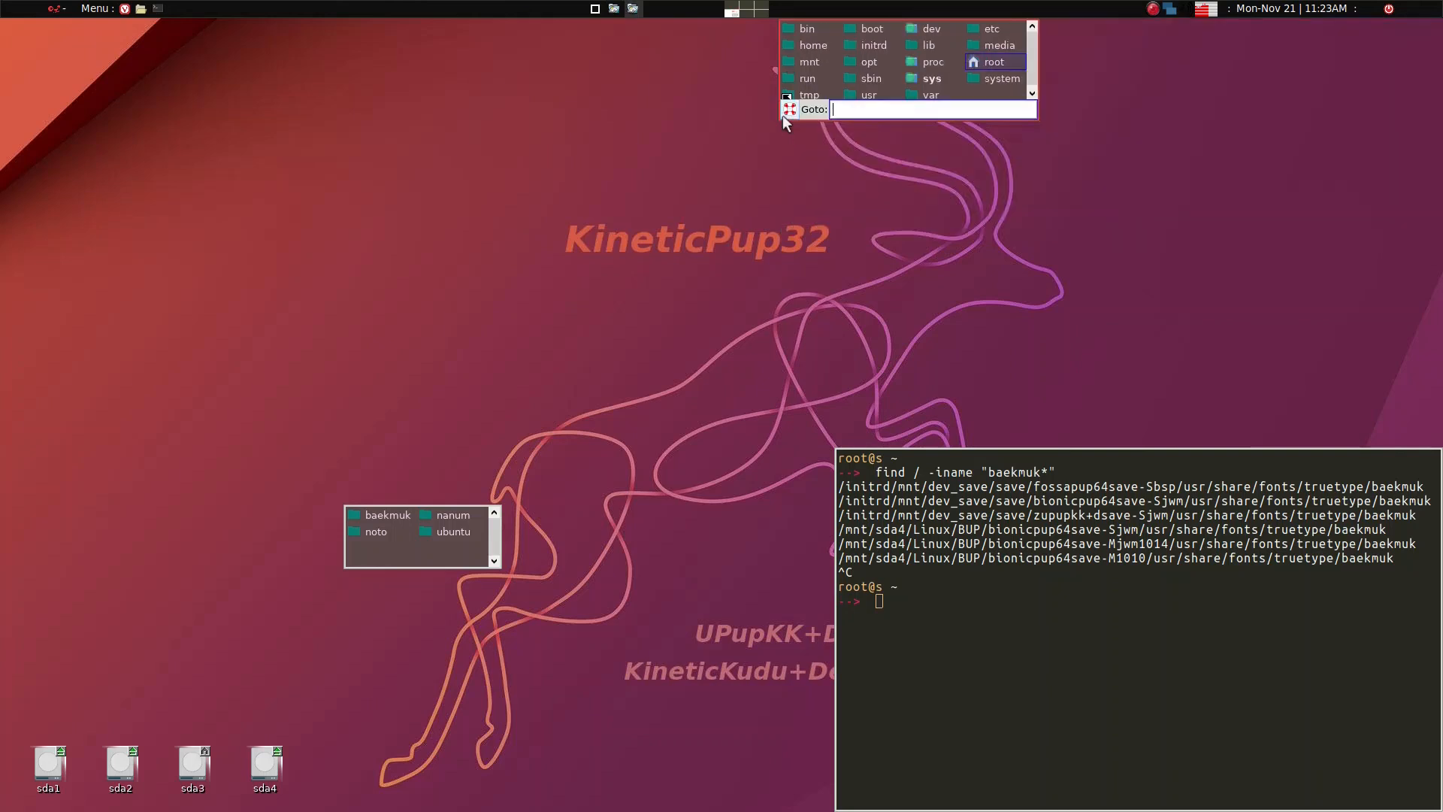
{"action": "type", "text": "usr/"}
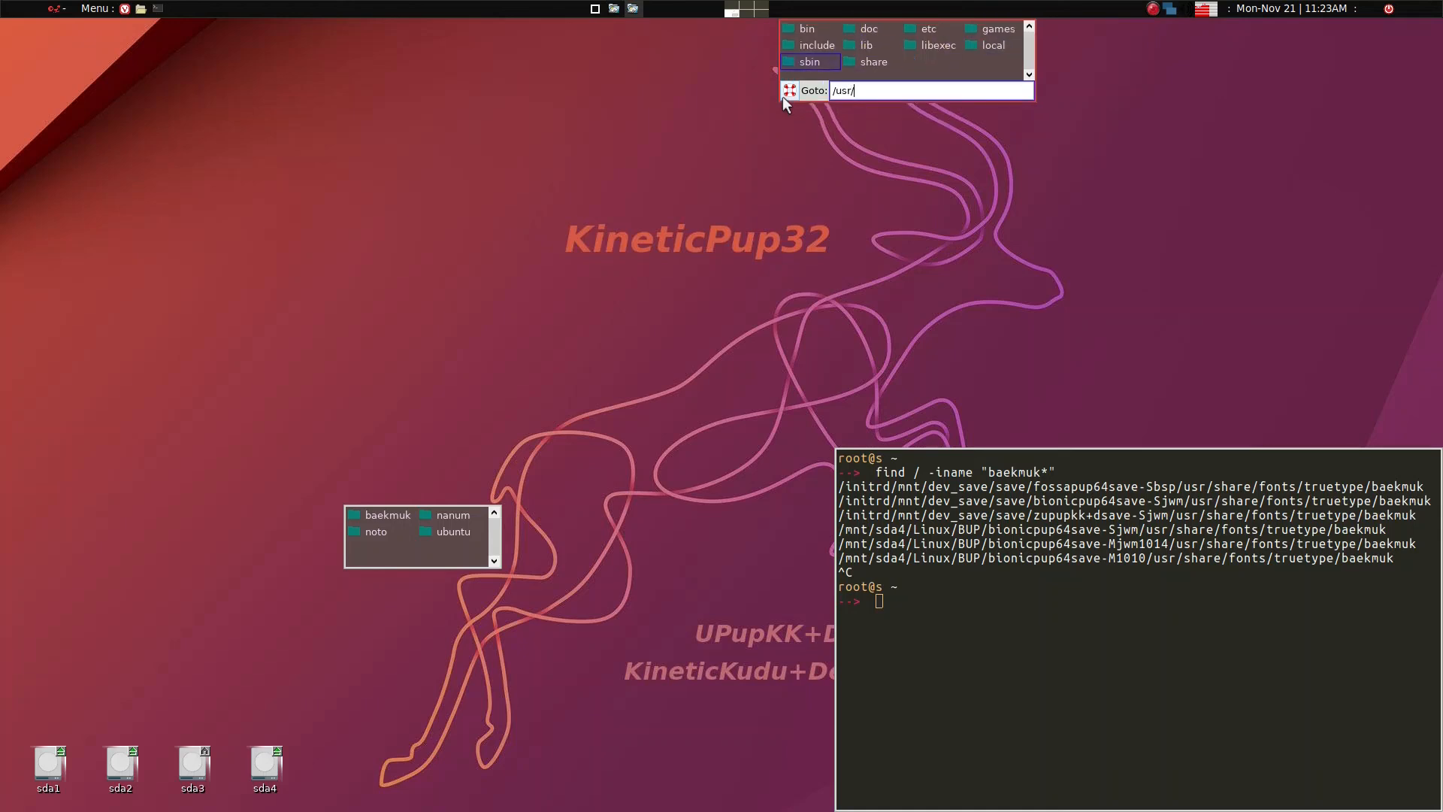
{"action": "type", "text": "sh"}
{"action": "key", "text": "Tab"}
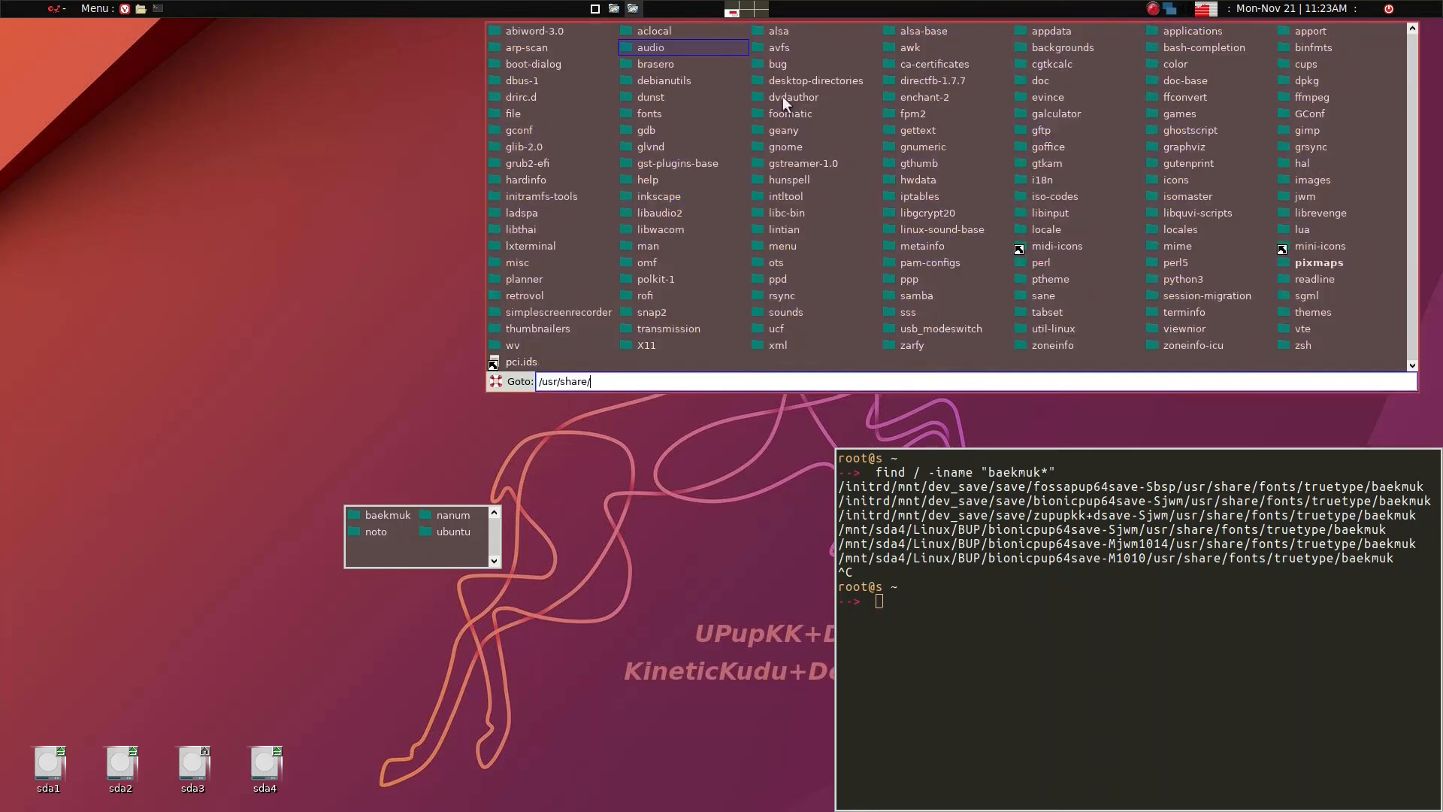
{"action": "type", "text": "fon"}
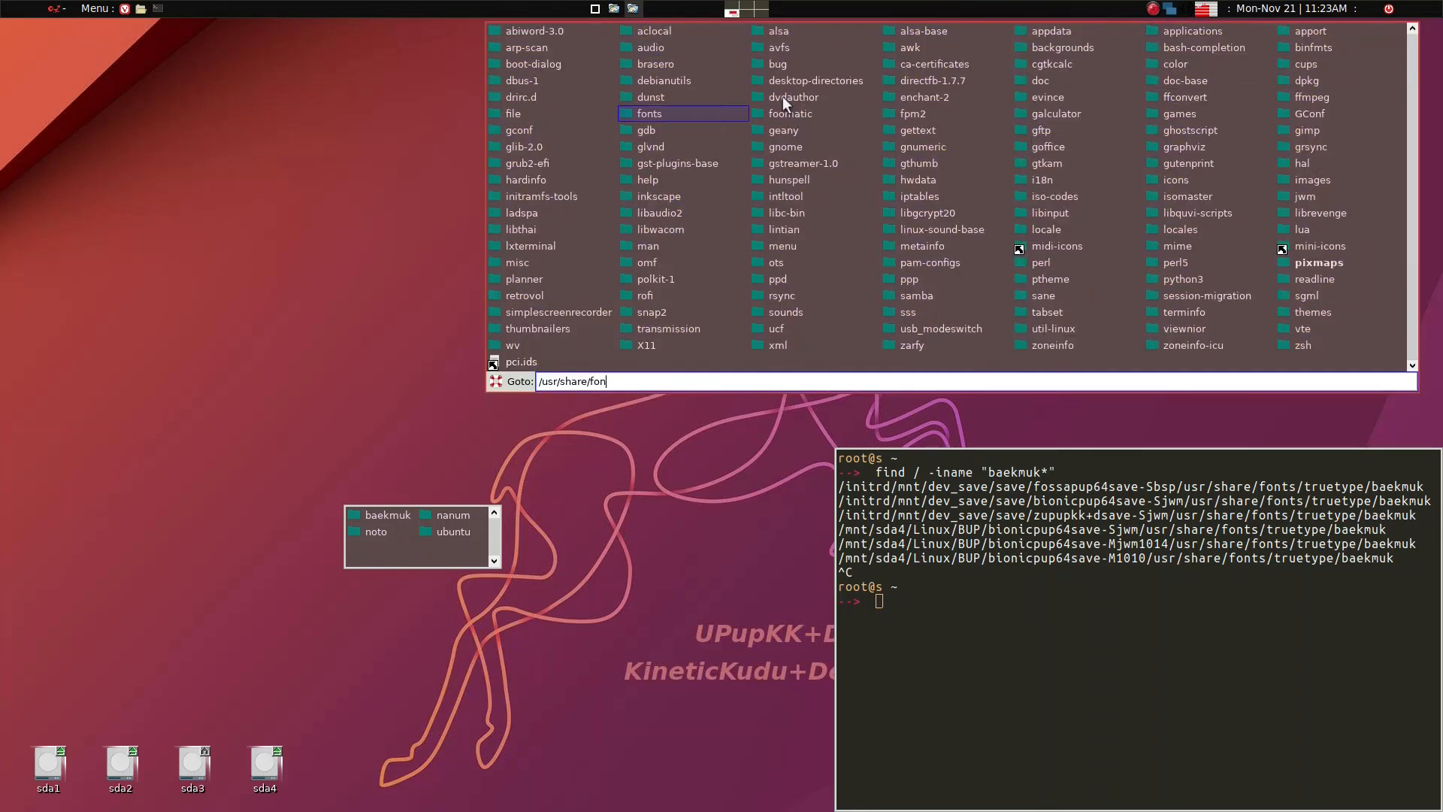
{"action": "key", "text": "Tab"}
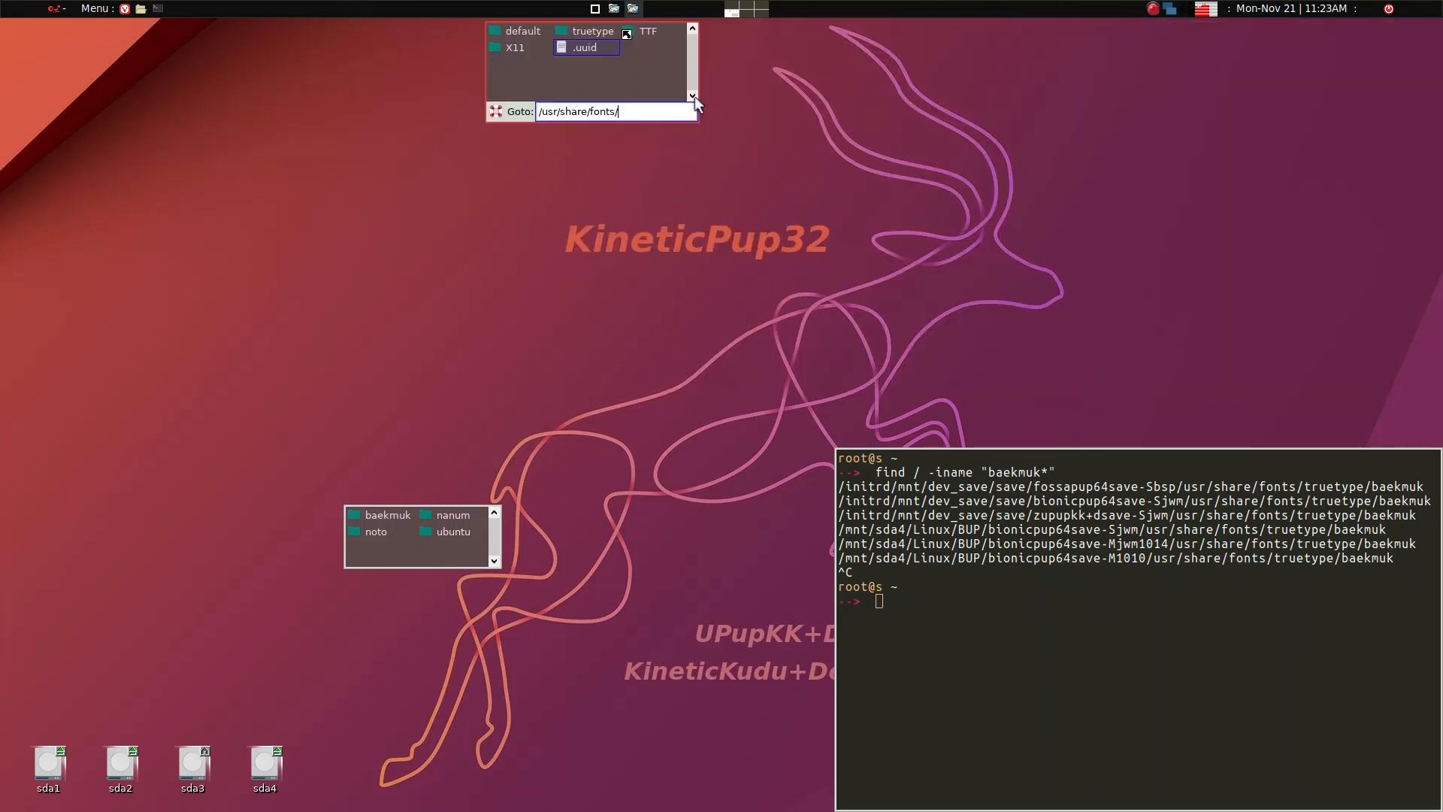
{"action": "key", "text": "Up"}
{"action": "double_click", "coordinate": [605, 35]}
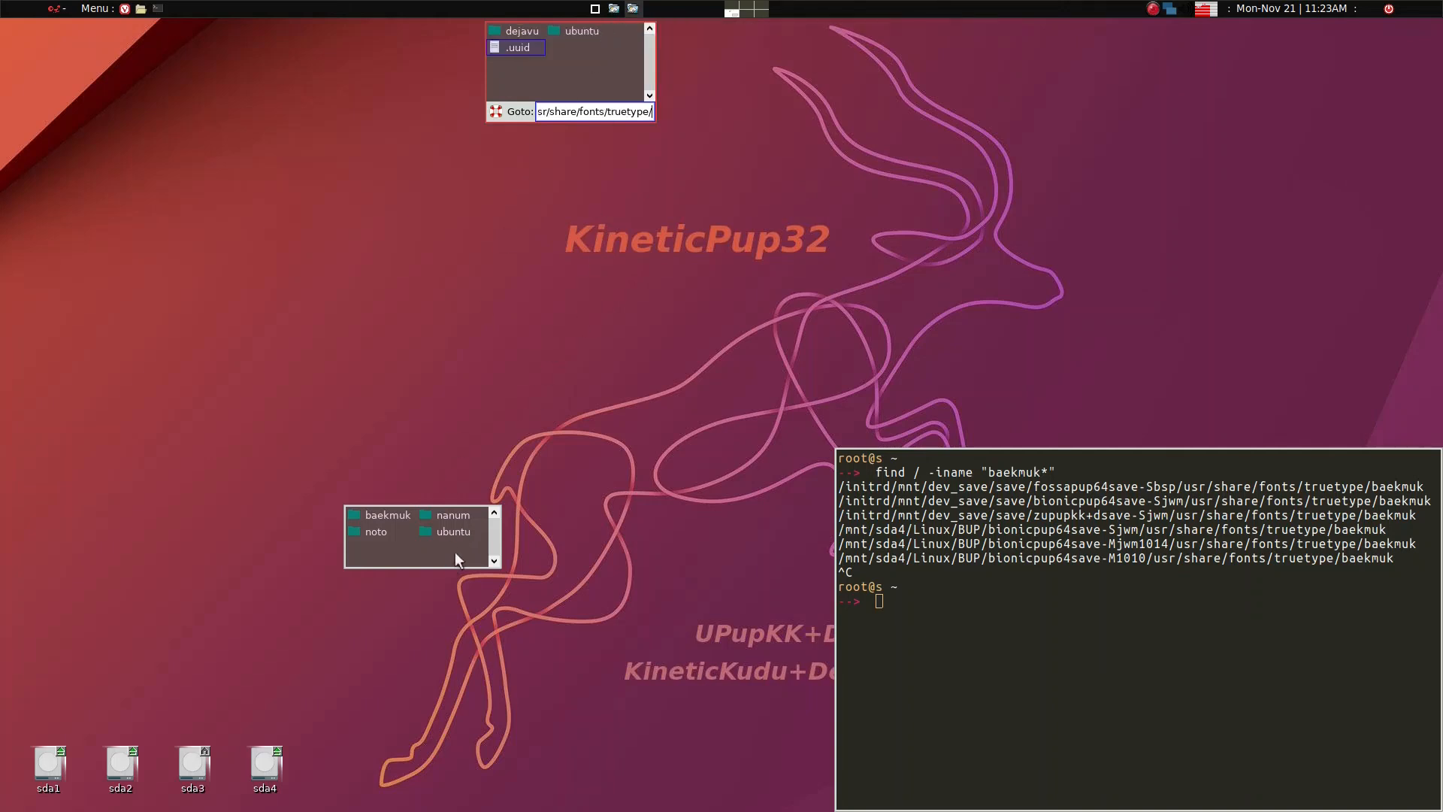
{"action": "left_click", "coordinate": [436, 544]}
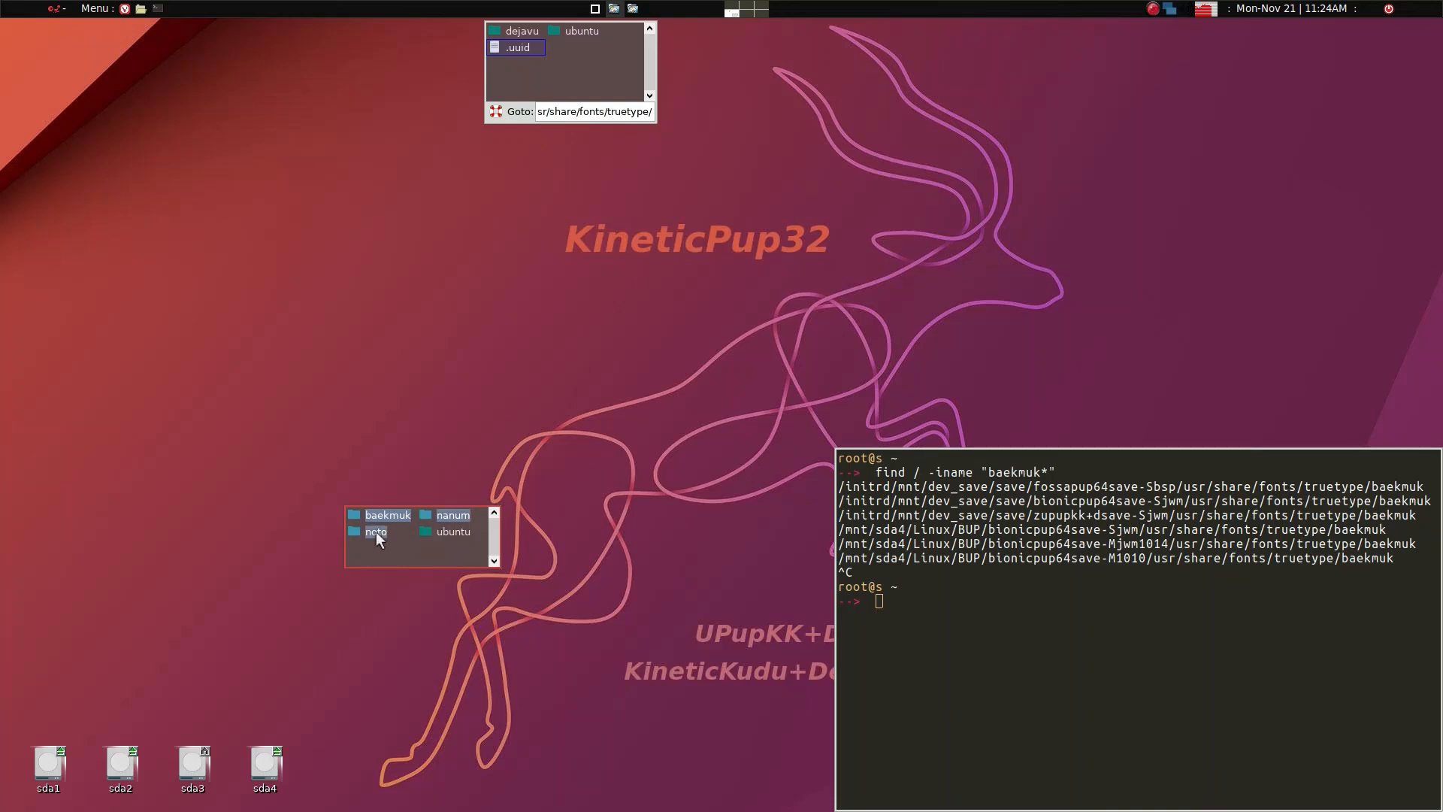
{"action": "left_click_drag", "start_coordinate": [376, 531], "coordinate": [571, 73]}
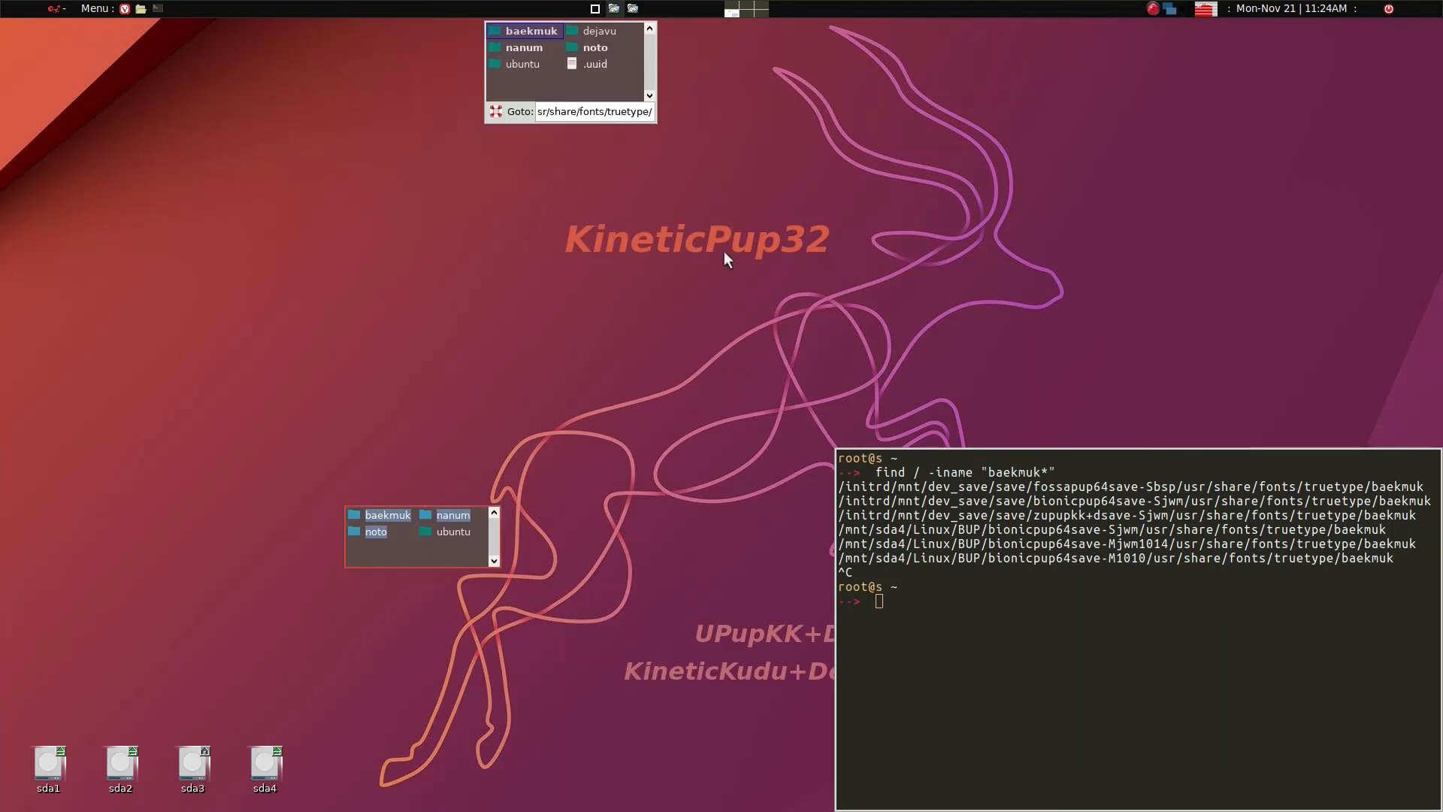
Check the Korean track titles in DeaDBeeF on the lower workspace by selecting several tracks, and quit the player
{"action": "key", "text": "ctrl+alt+Down"}
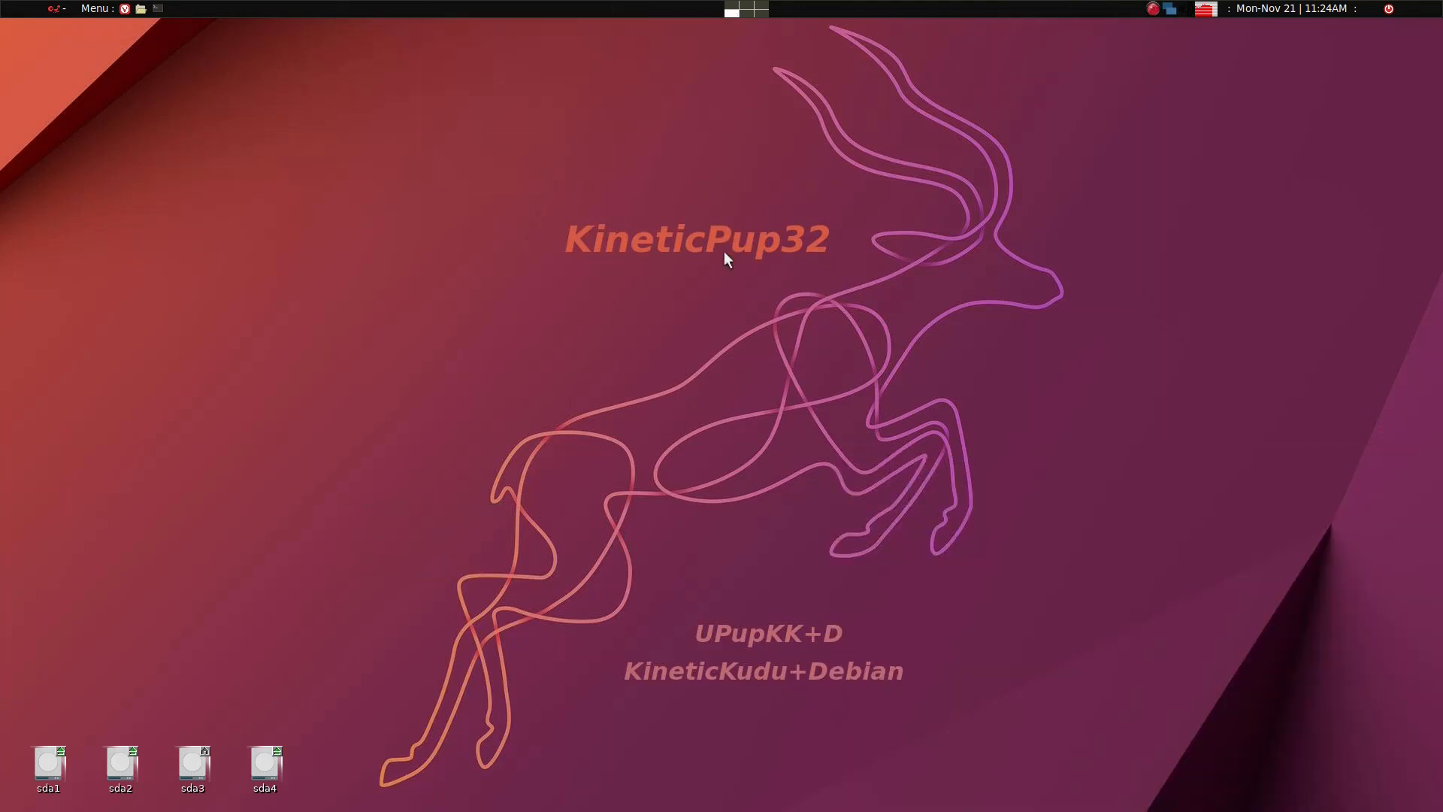
{"action": "key", "text": "super+m"}
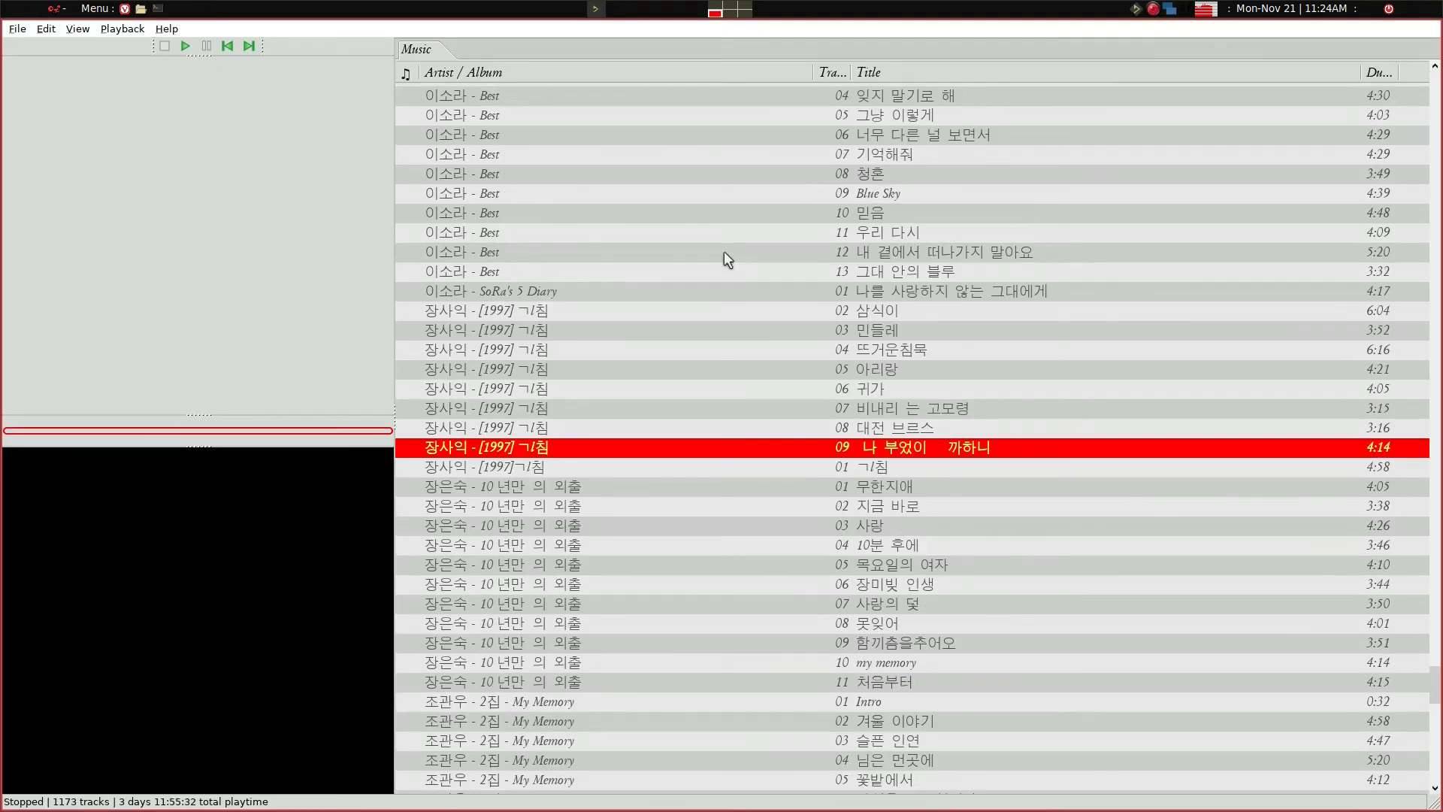
{"action": "left_click", "coordinate": [462, 326]}
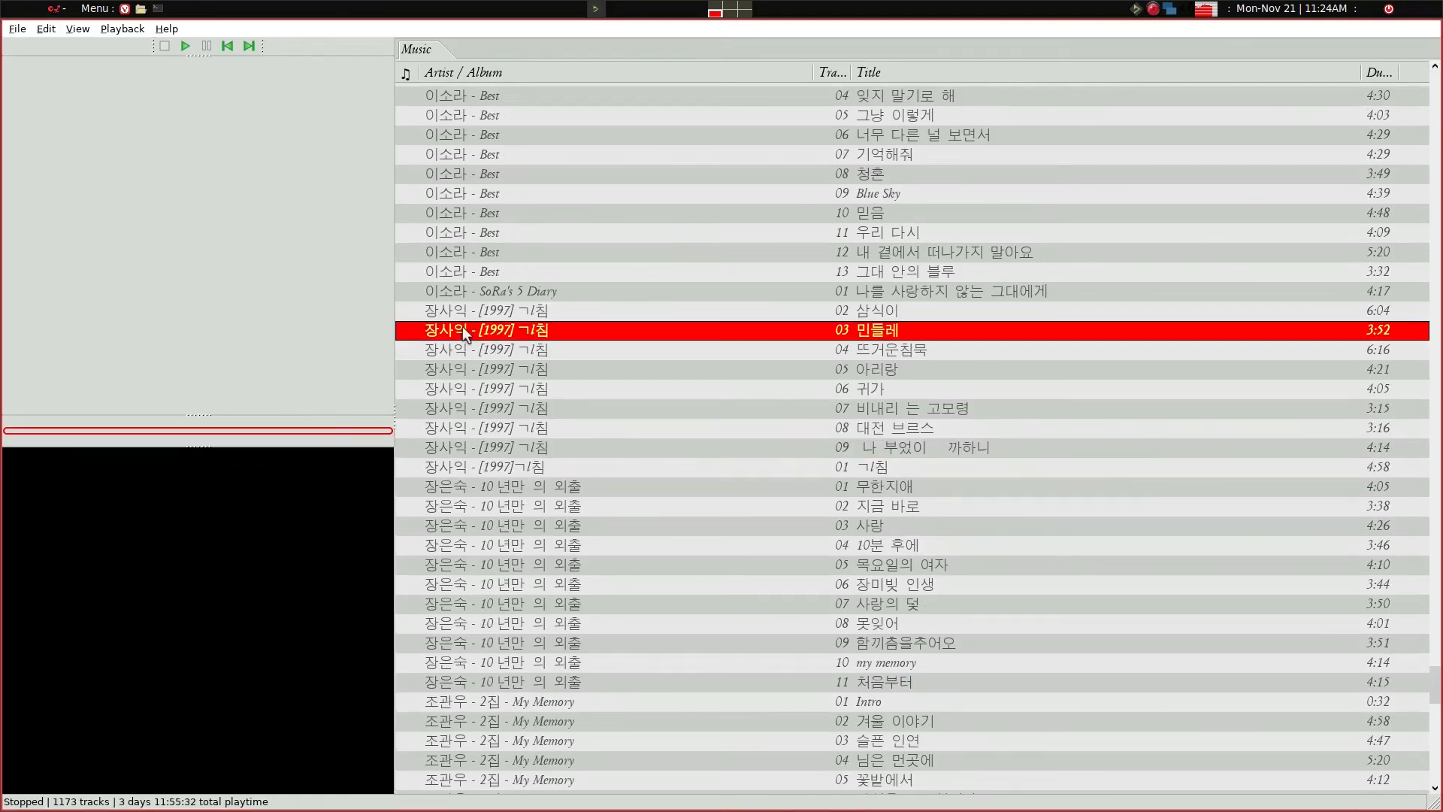
{"action": "left_click", "coordinate": [450, 295]}
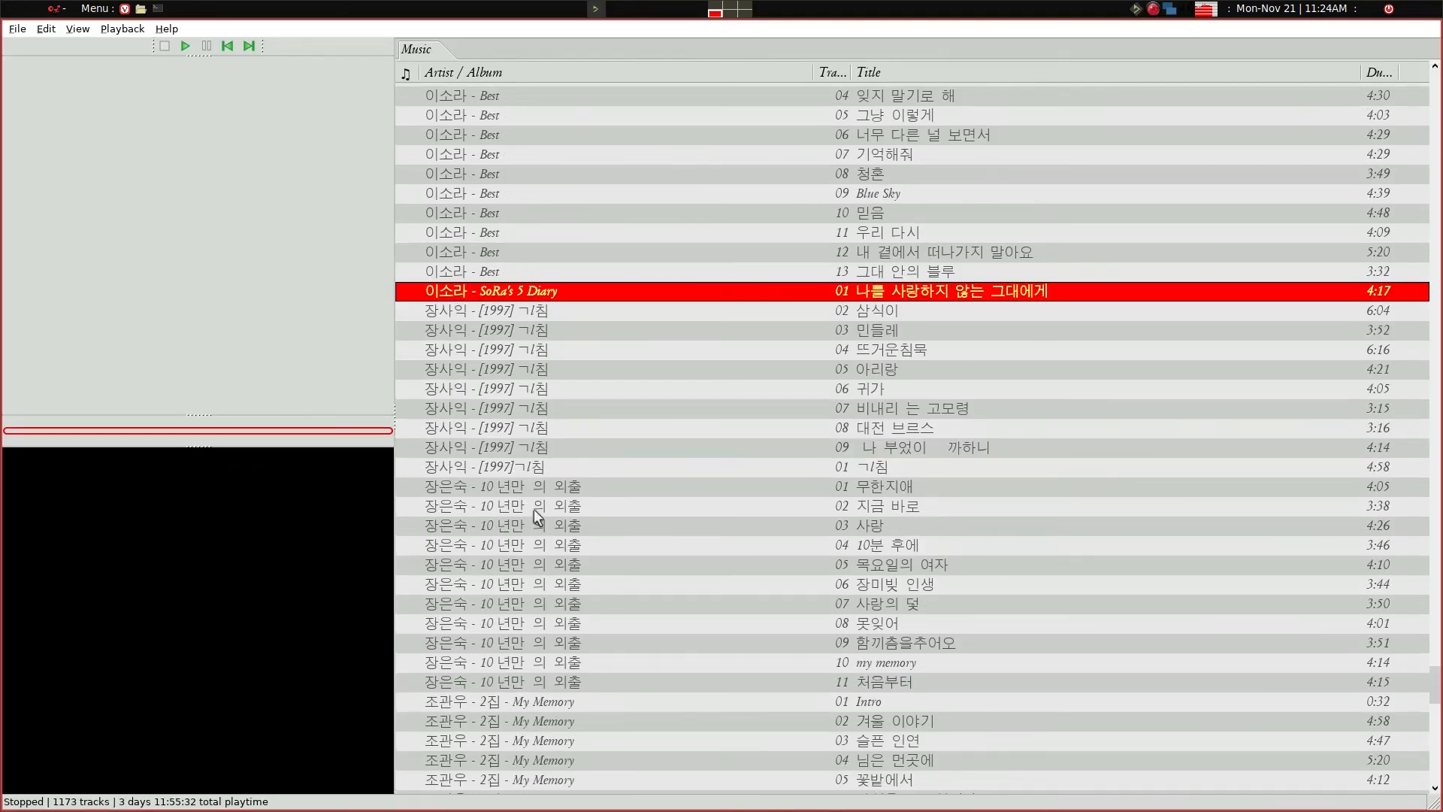
{"action": "left_click", "coordinate": [460, 551]}
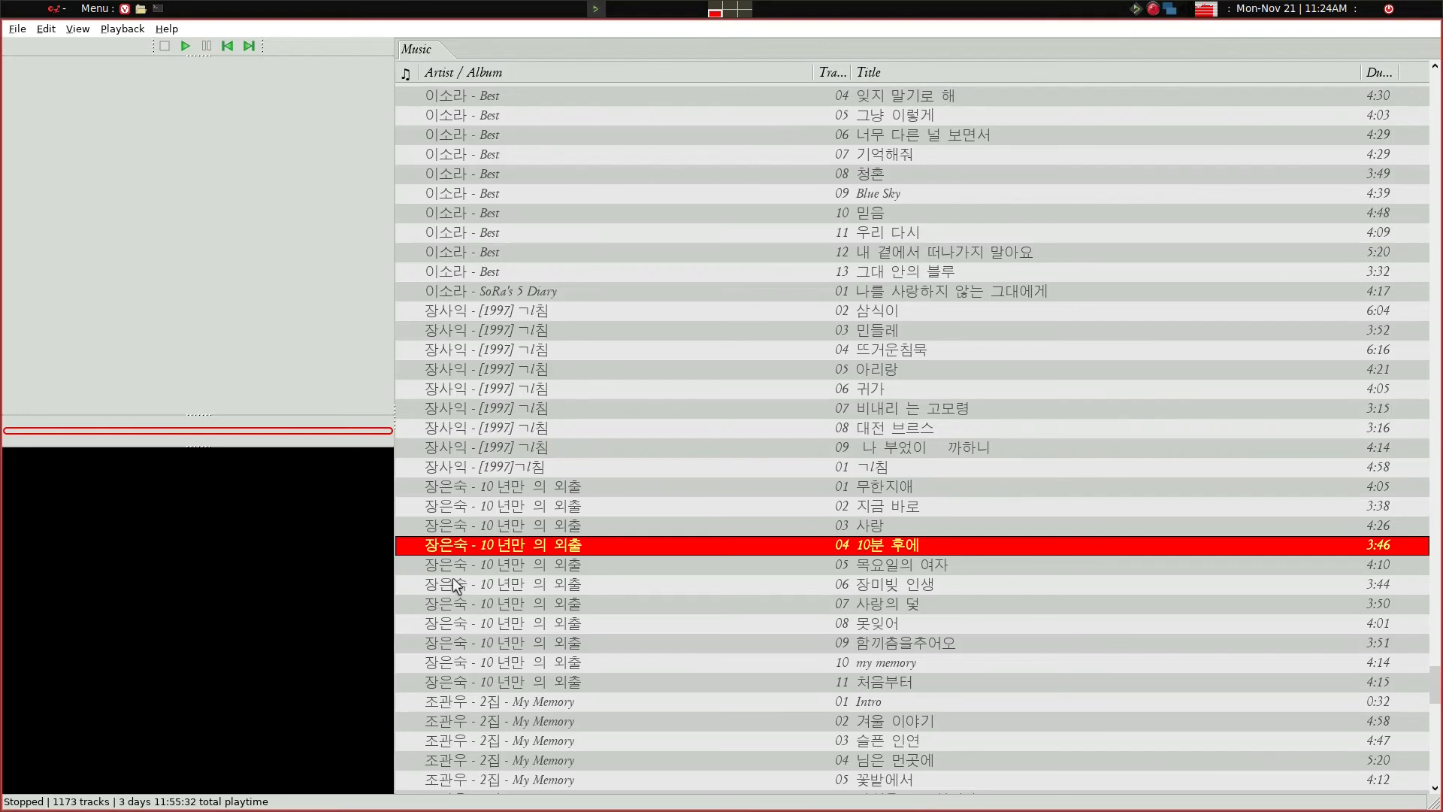
{"action": "left_click", "coordinate": [455, 584]}
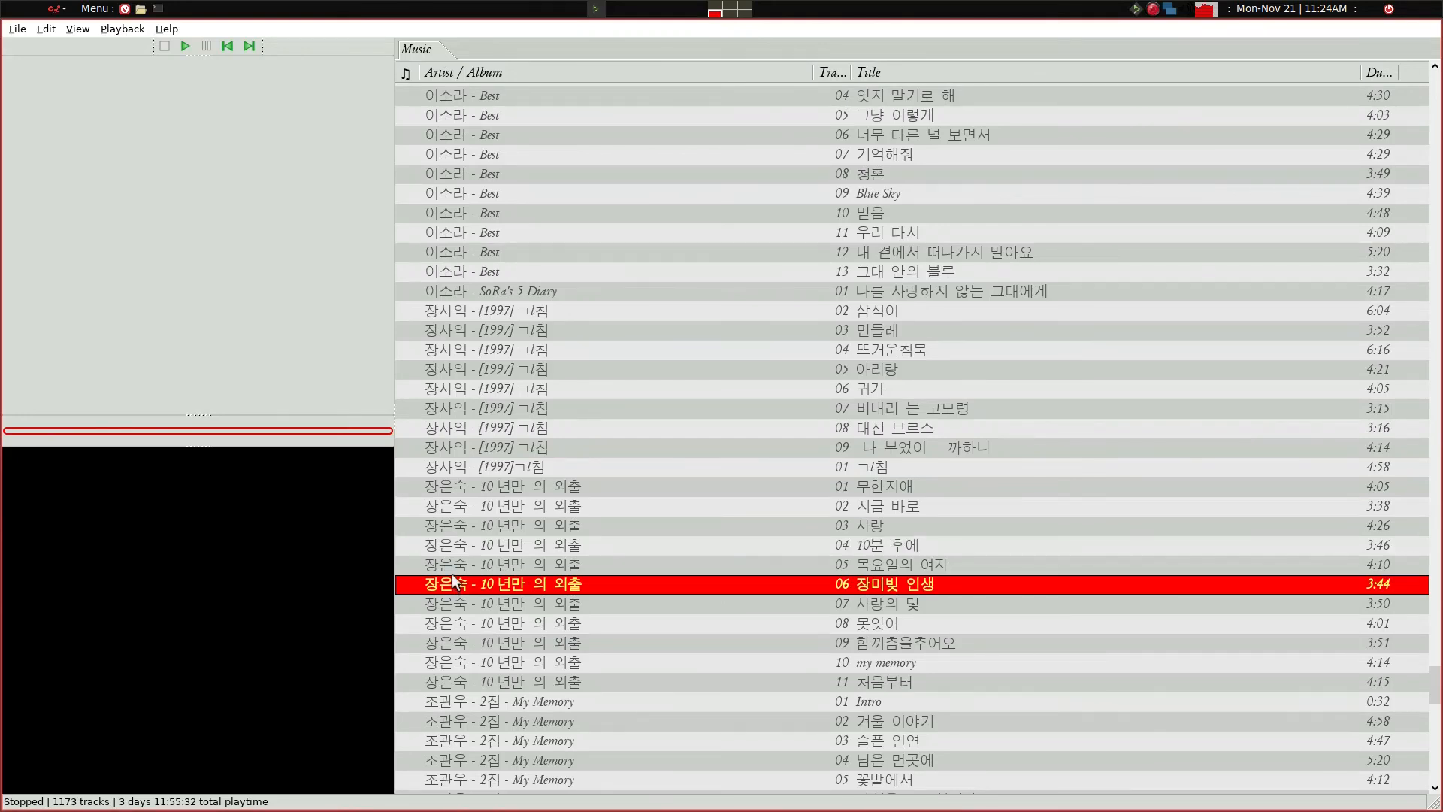
{"action": "key", "text": "ctrl+q"}
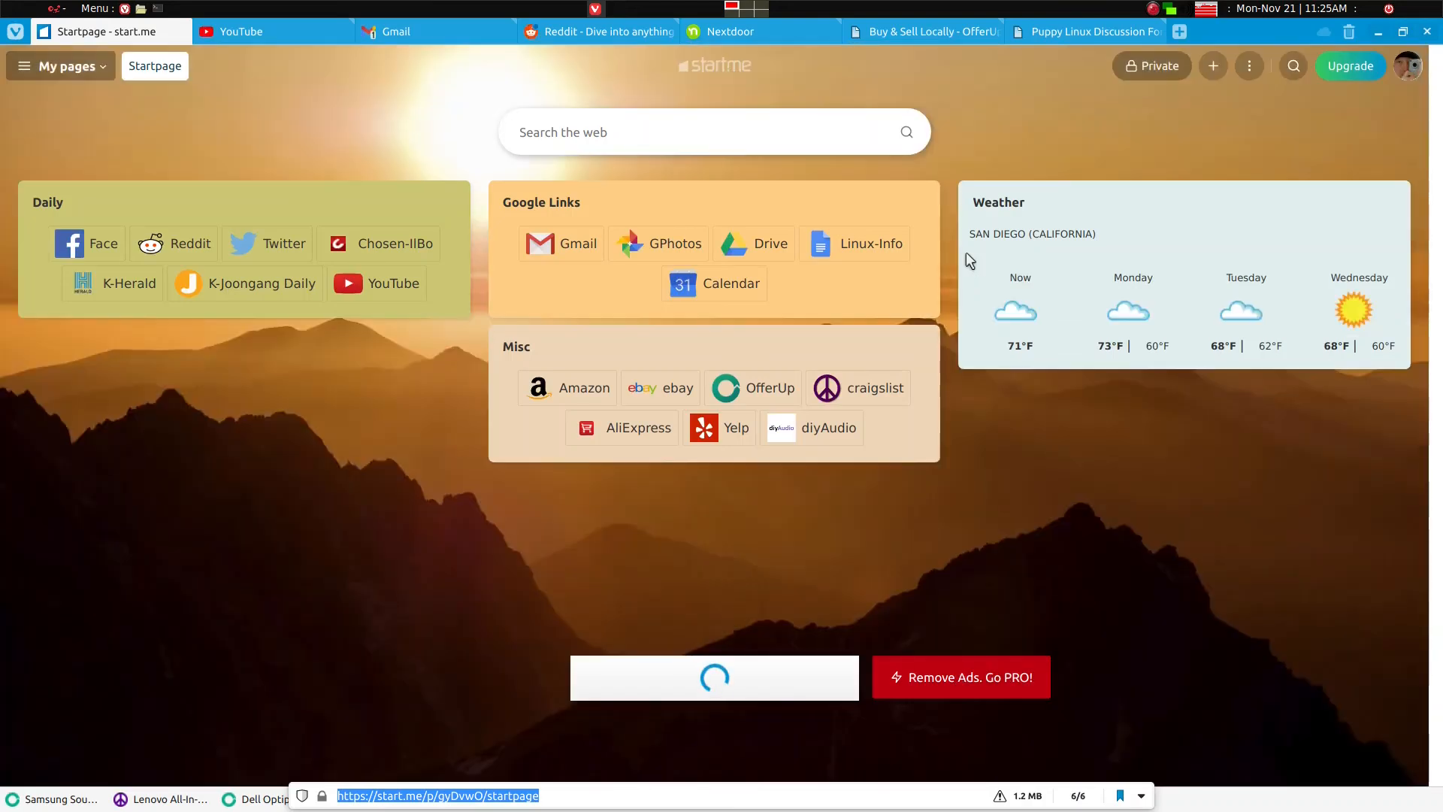
Show the YouTube tab in Vivaldi, inspect the /opt/Vivaldi-portable32 folder in a file window, and close that window
{"action": "key", "text": "ctrl+Tab"}
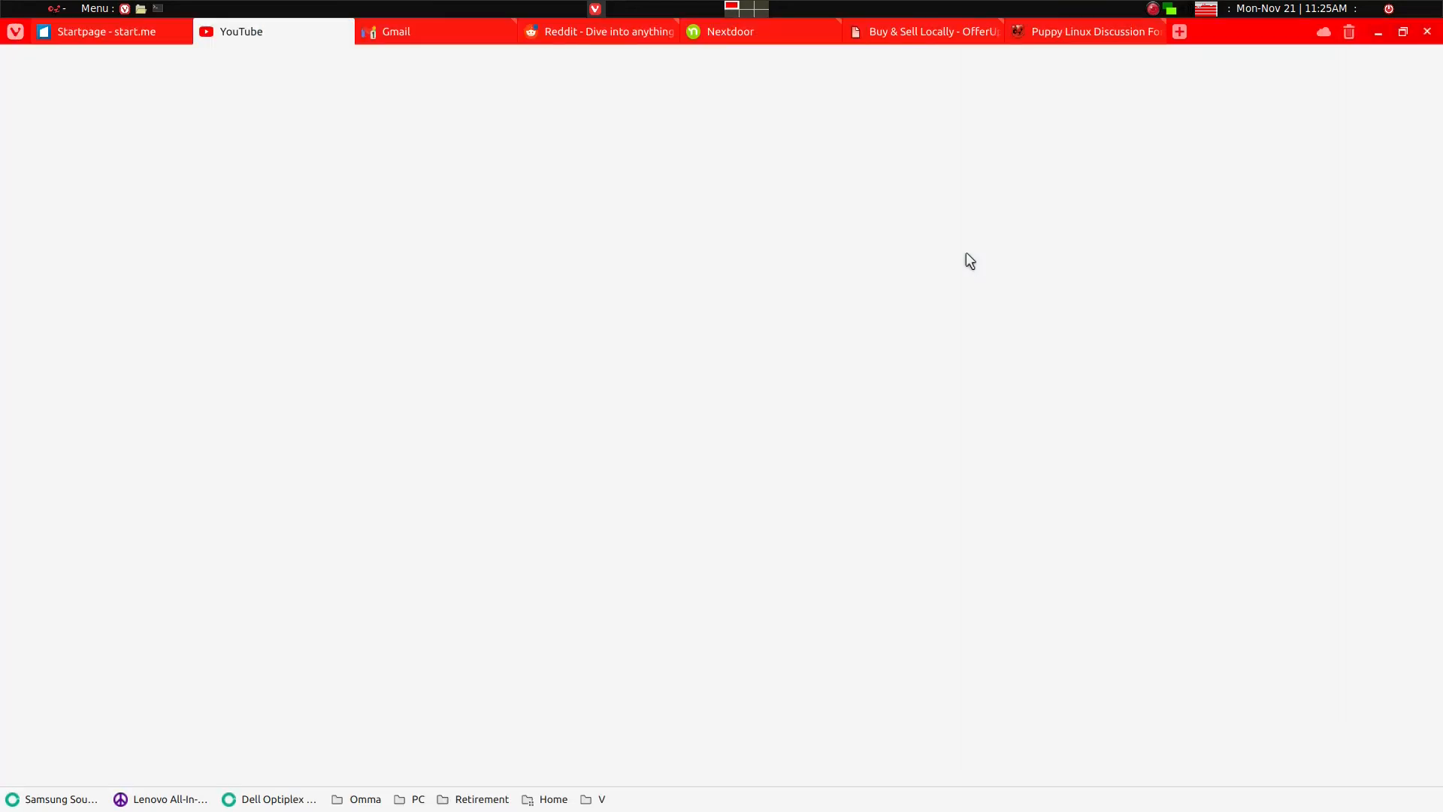
{"action": "key", "text": "super+e"}
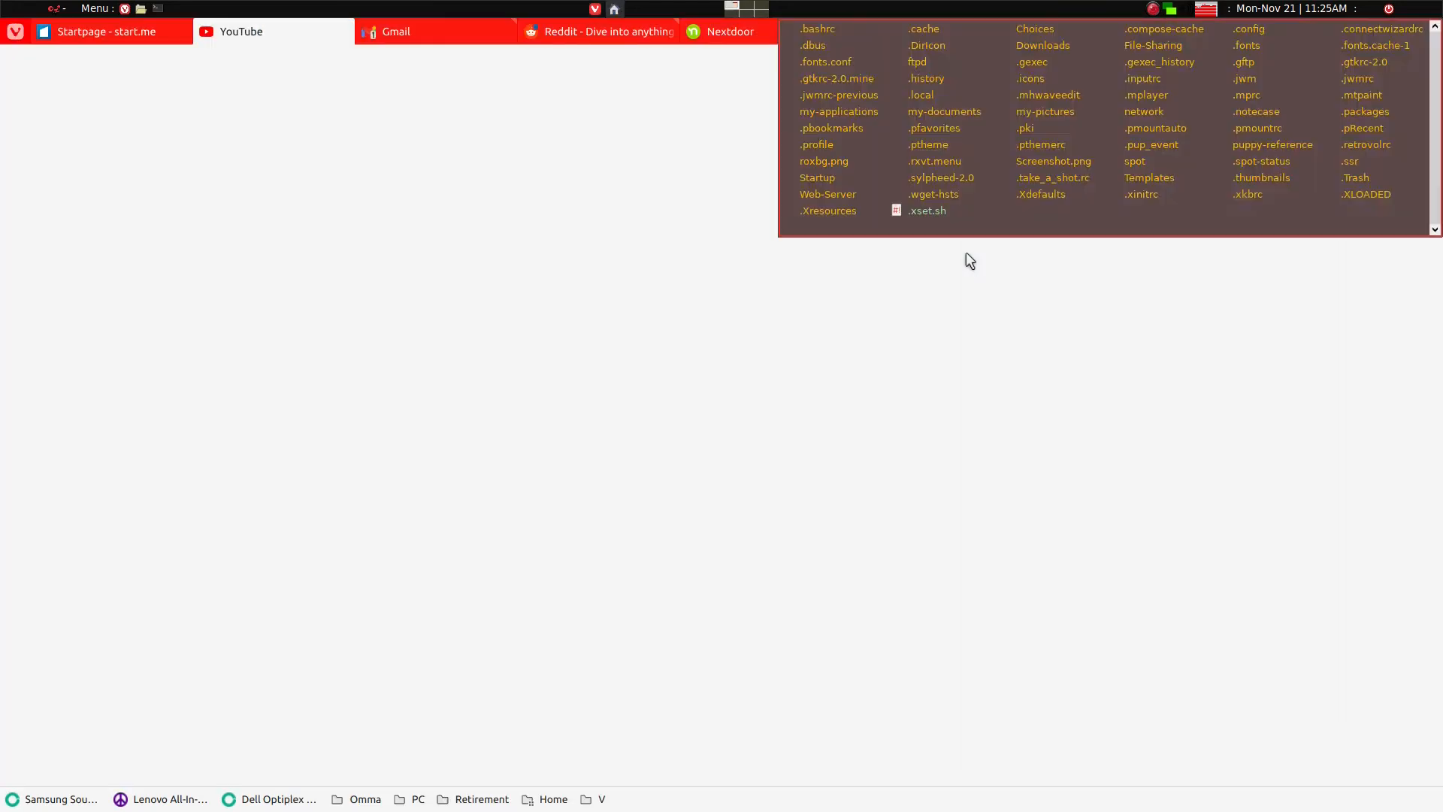
{"action": "key", "text": "/"}
{"action": "key", "text": "BackSpace"}
{"action": "type", "text": "opt/"}
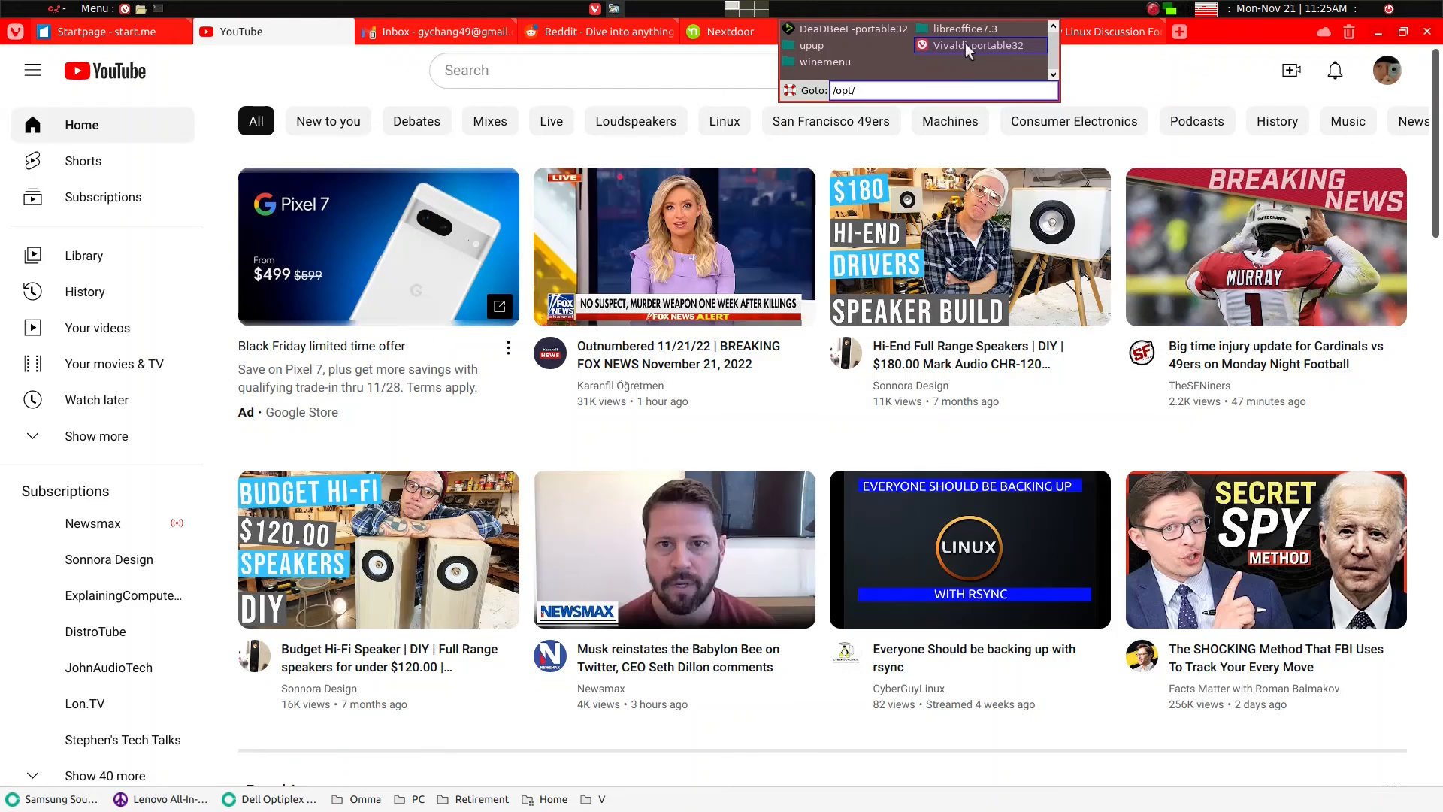
{"action": "left_click", "coordinate": [965, 42]}
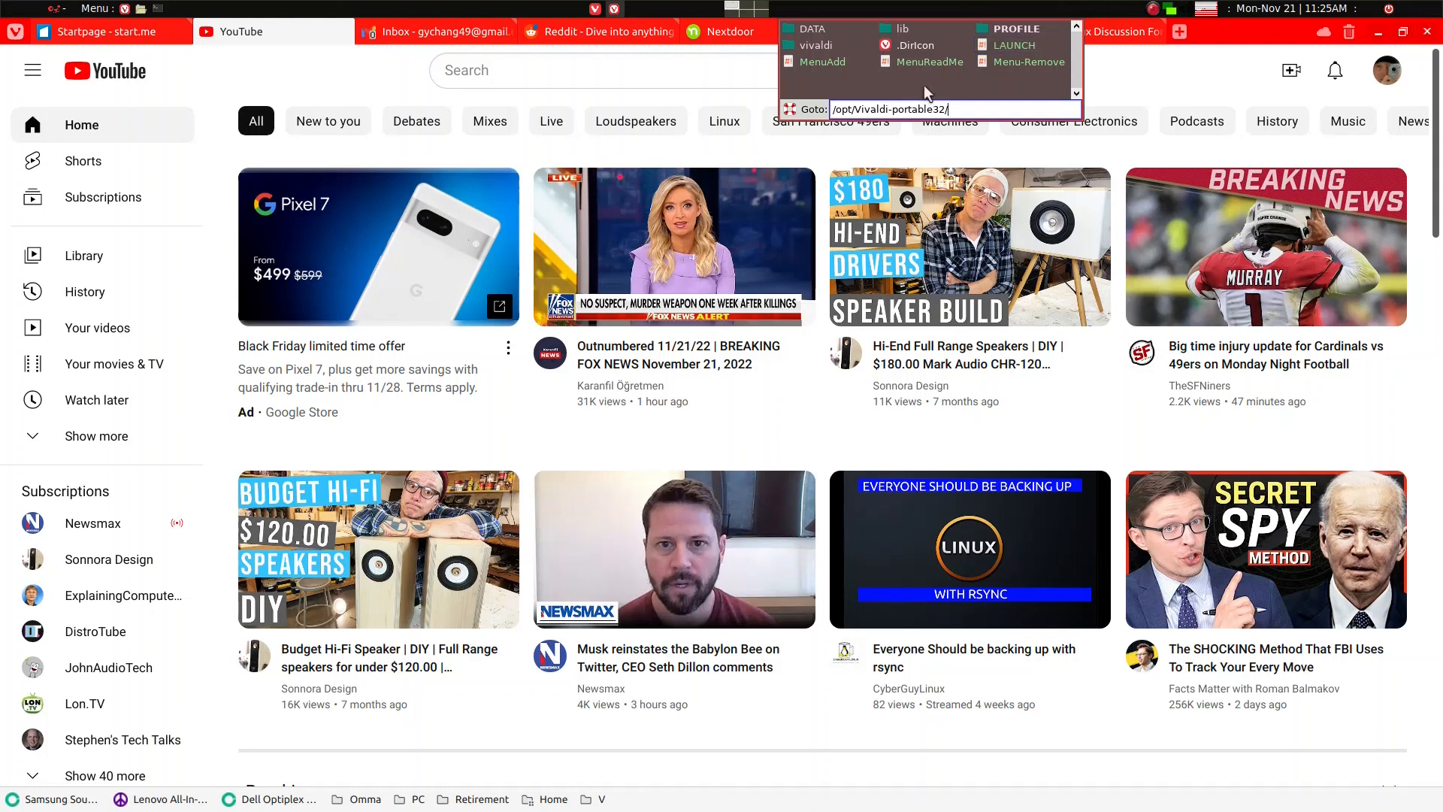
{"action": "key", "text": "Escape"}
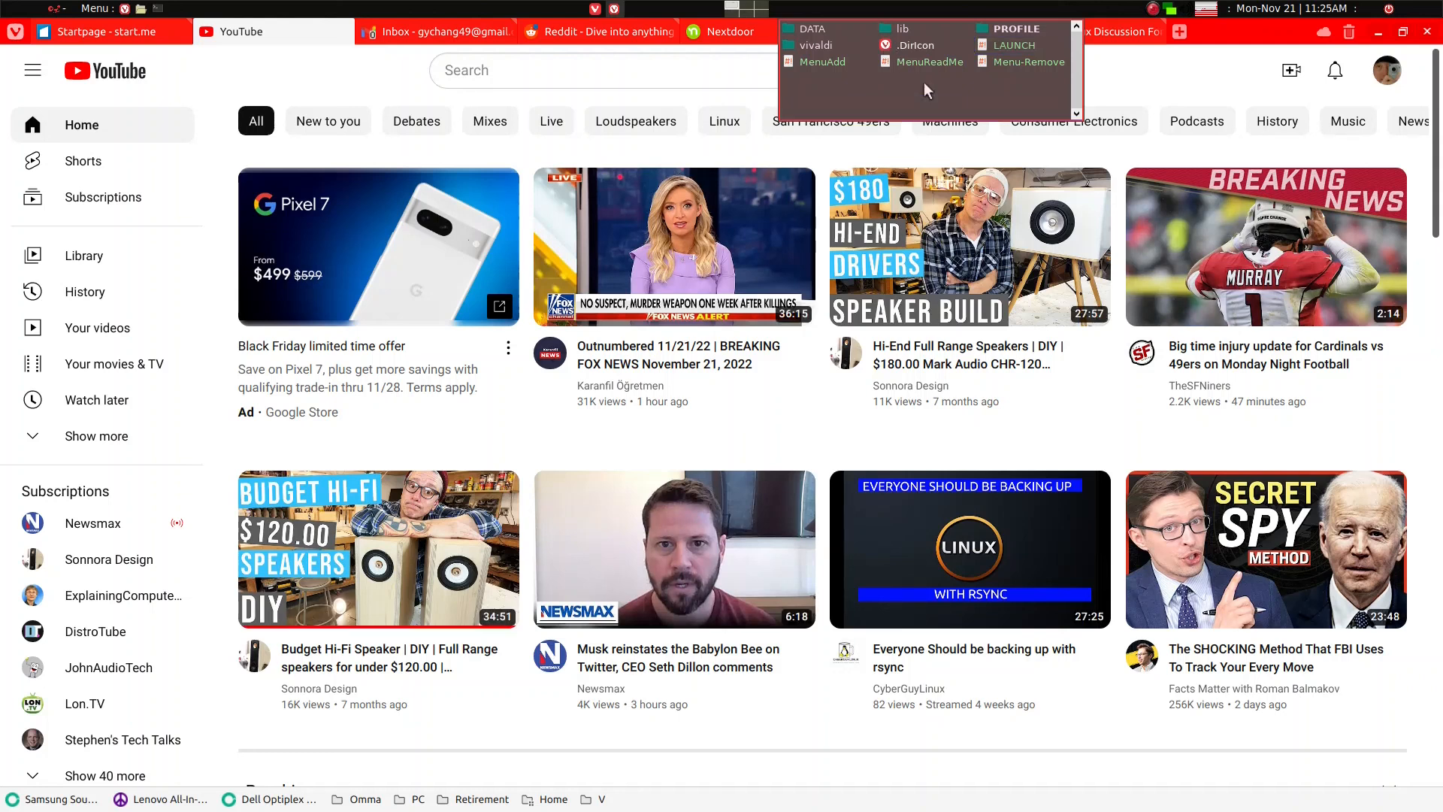
{"action": "key", "text": "alt+F4"}
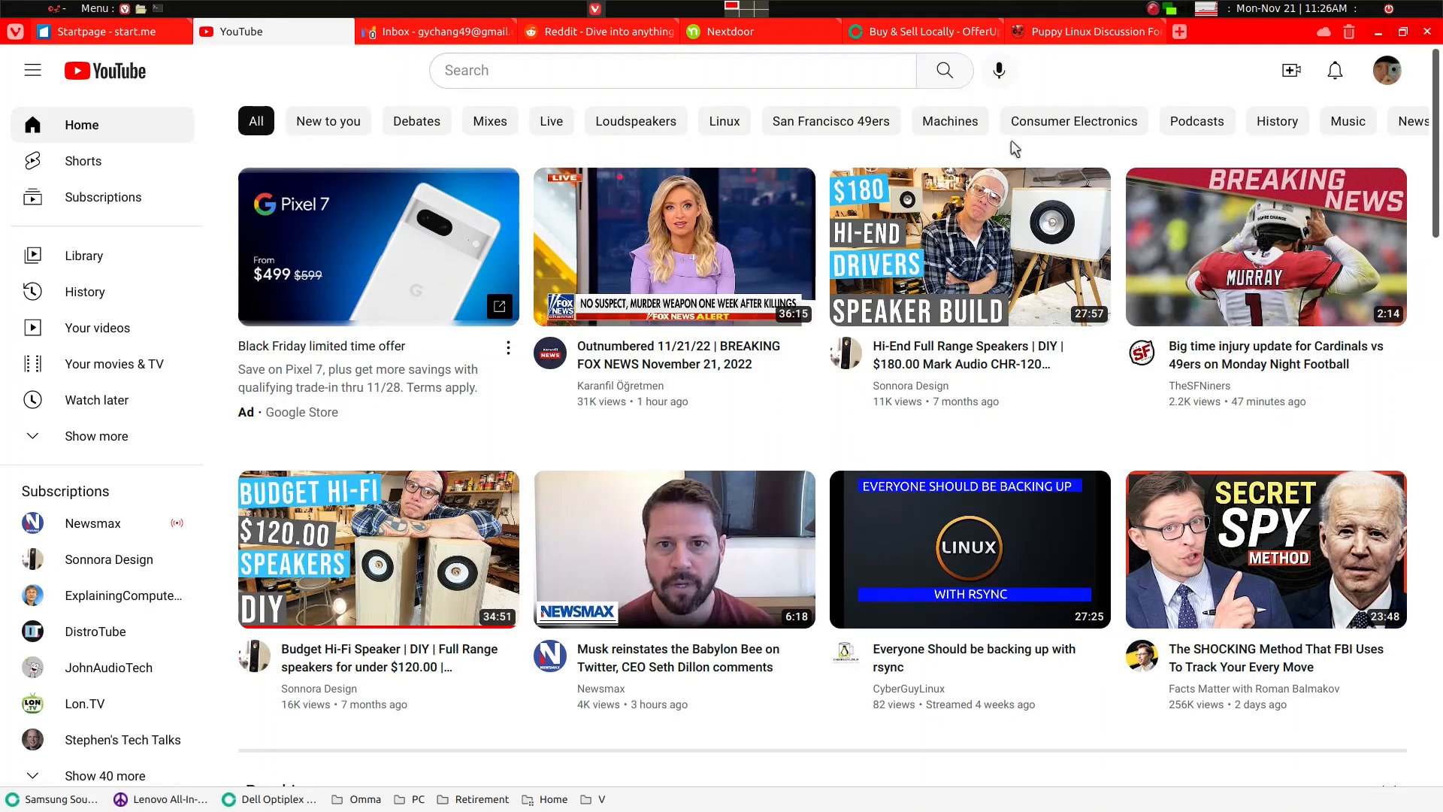
{"action": "key", "text": "super"}
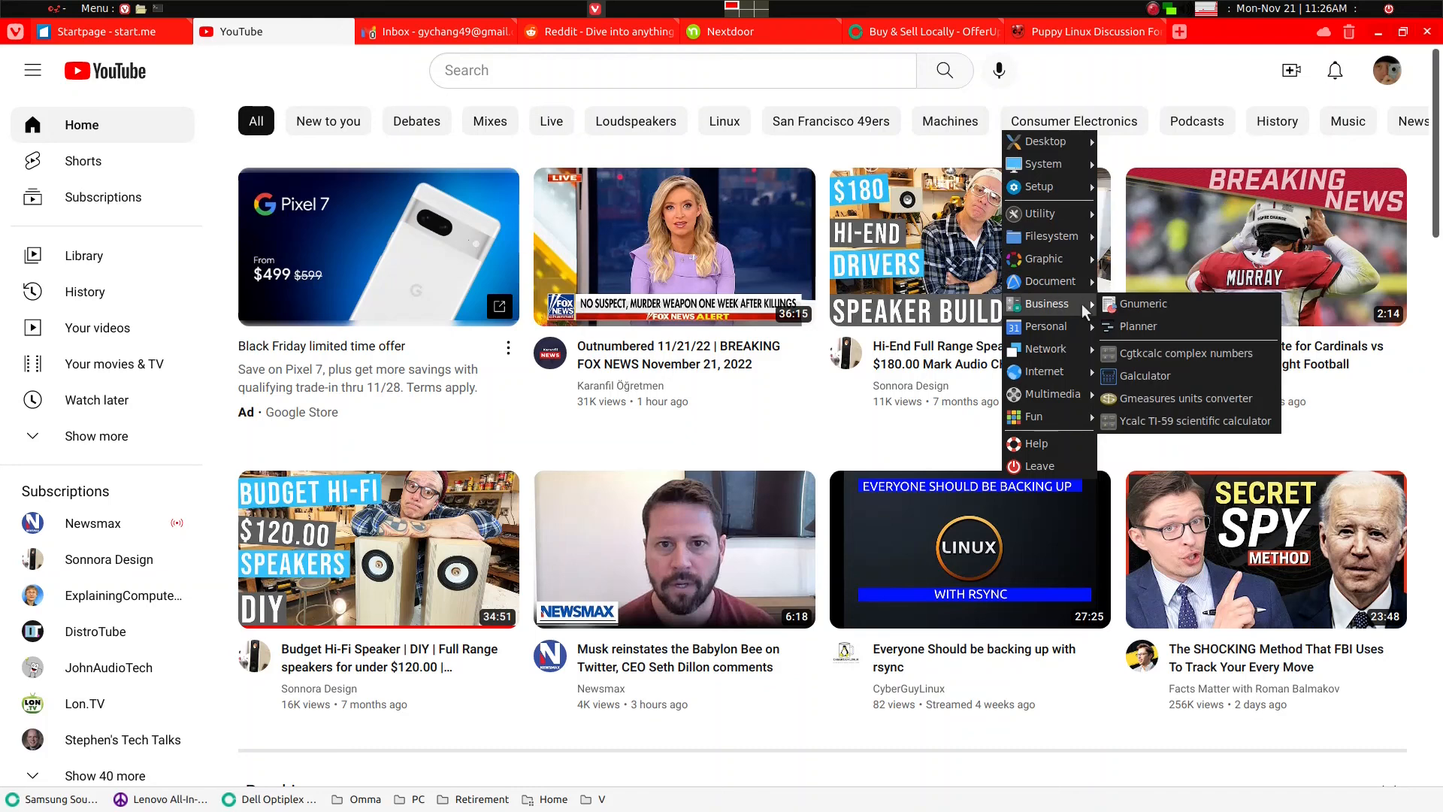
{"action": "left_click", "coordinate": [855, 434]}
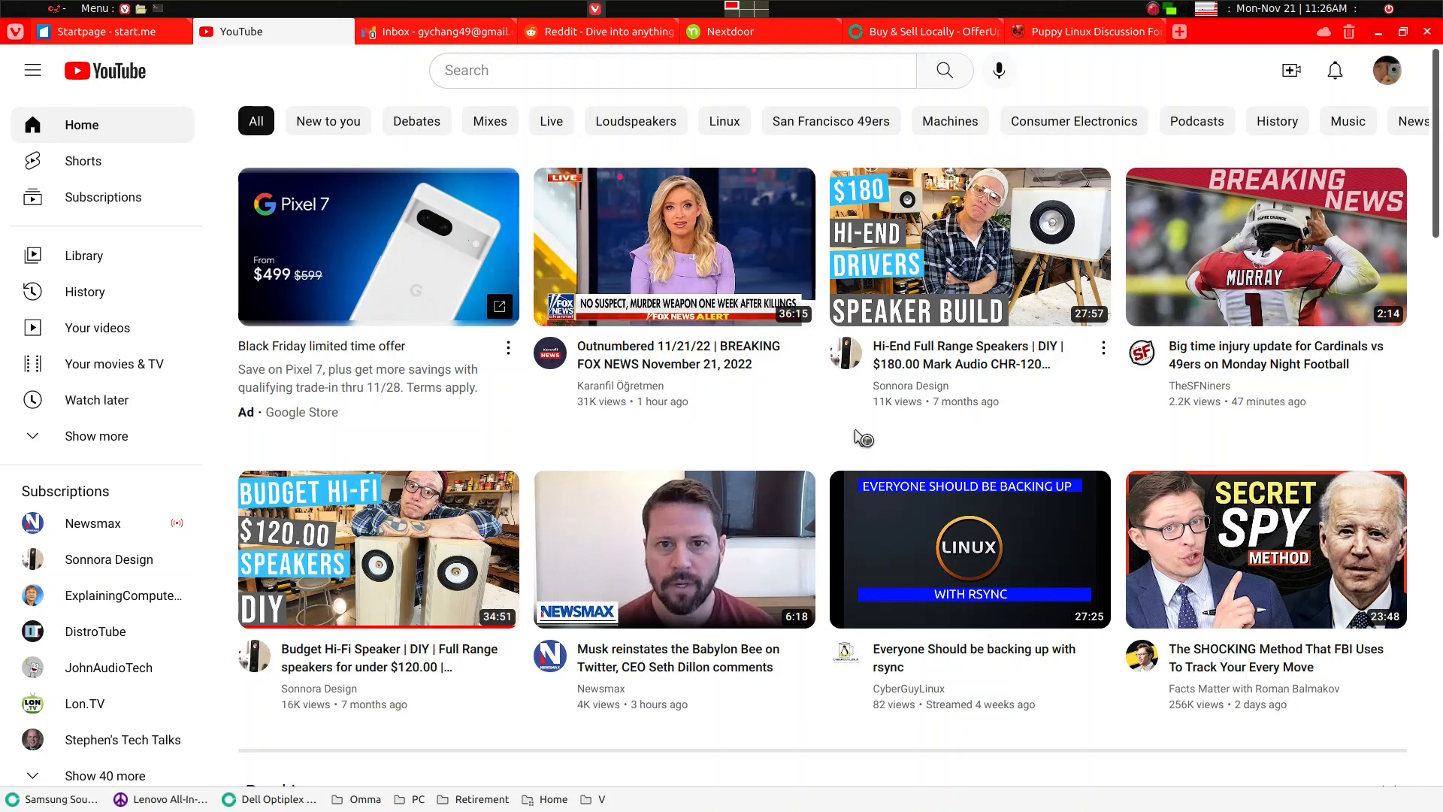
Check that the remaining browser tabs load by moving on through Reddit and Nextdoor to OfferUp
{"action": "key", "text": "ctrl+Tab"}
{"action": "key", "text": "ctrl+Tab"}
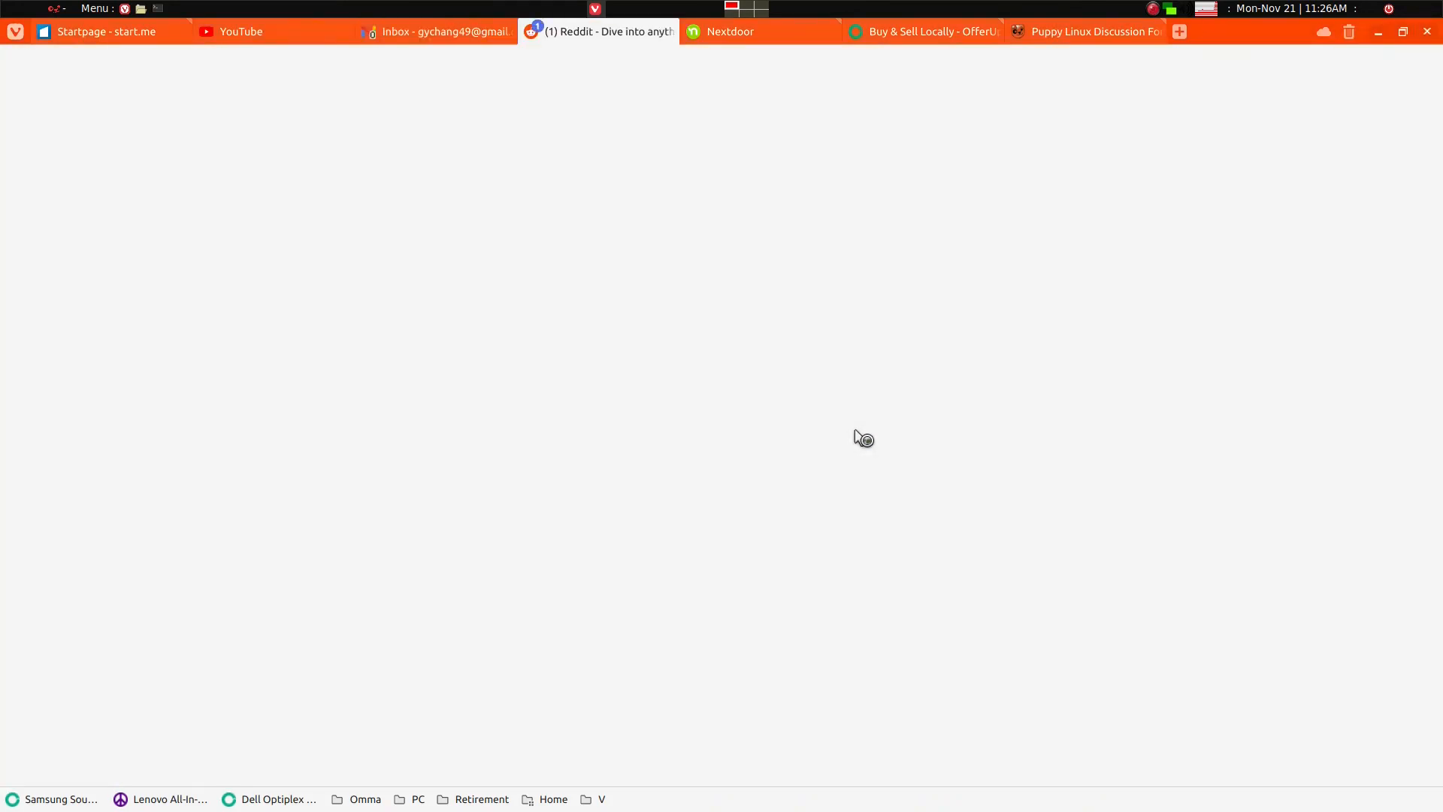
{"action": "key", "text": "ctrl+Tab"}
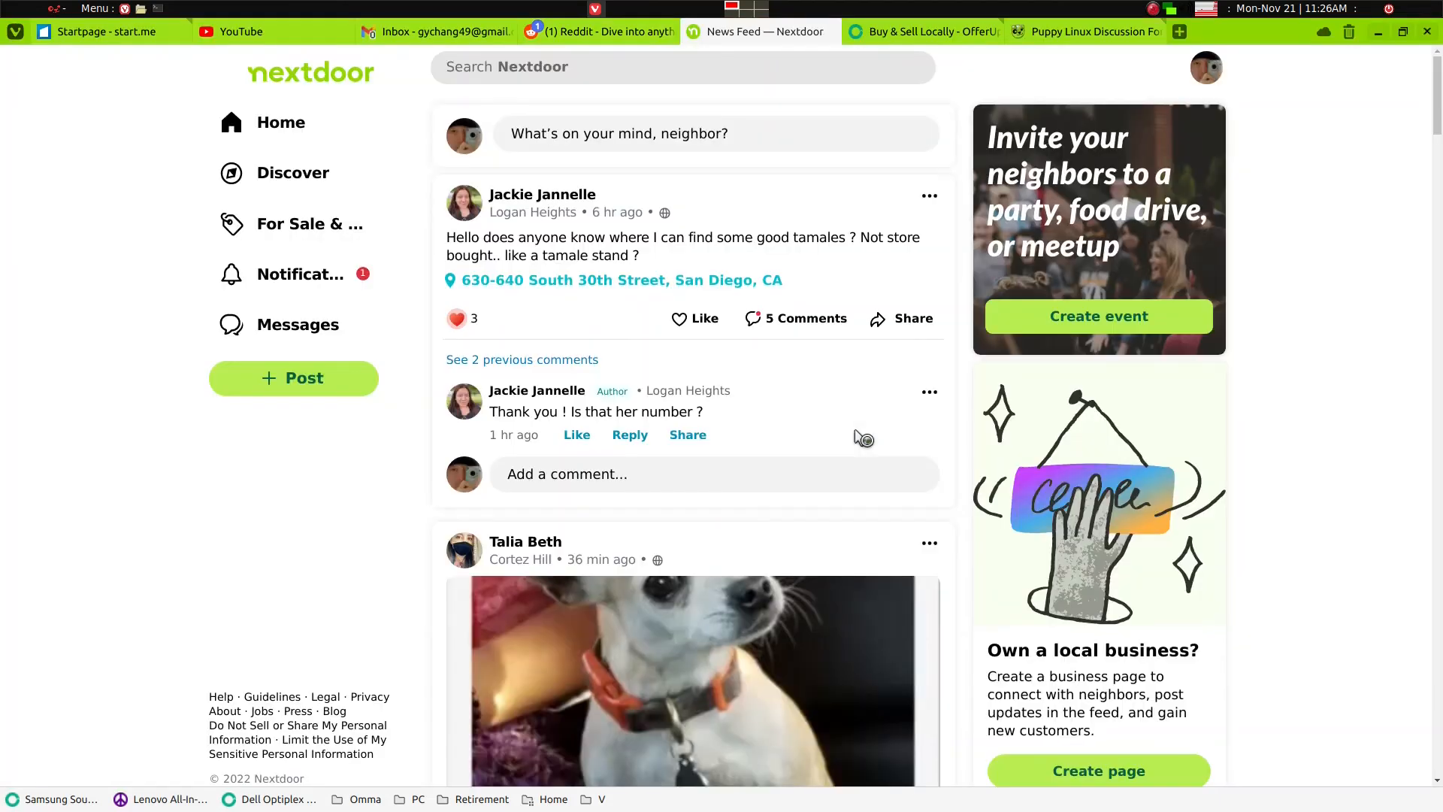
{"action": "key", "text": "ctrl+Tab"}
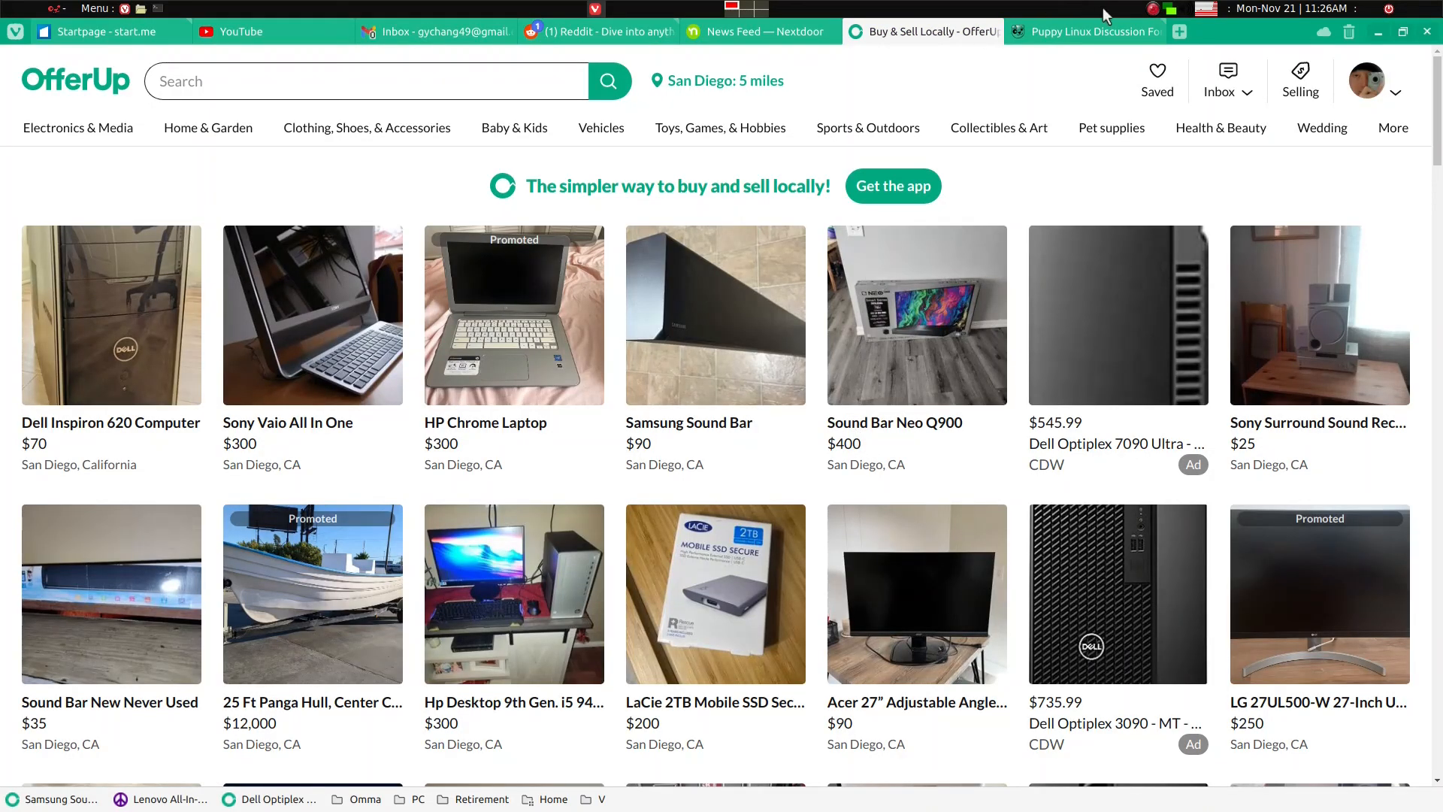
{"action": "right_click", "coordinate": [1154, 11]}
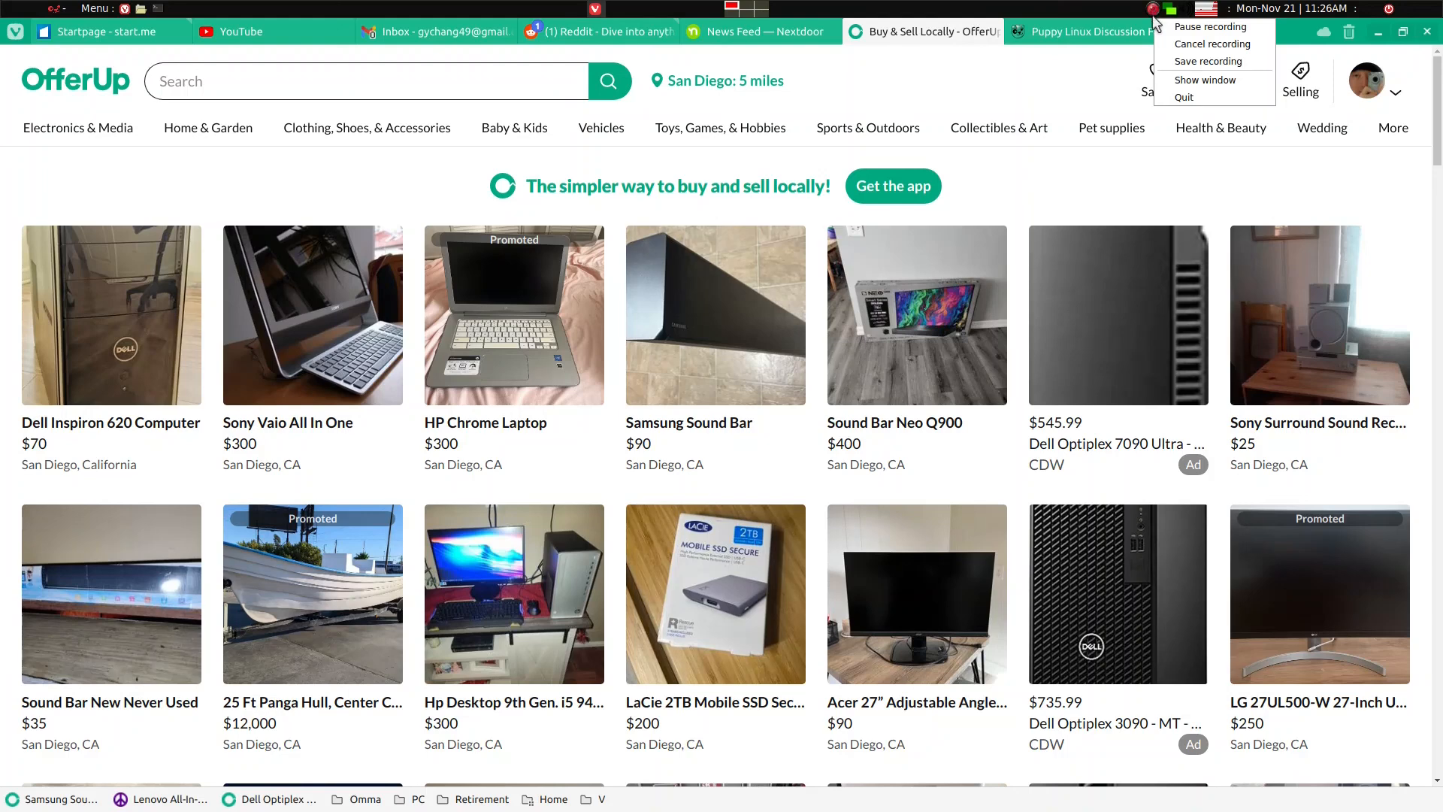